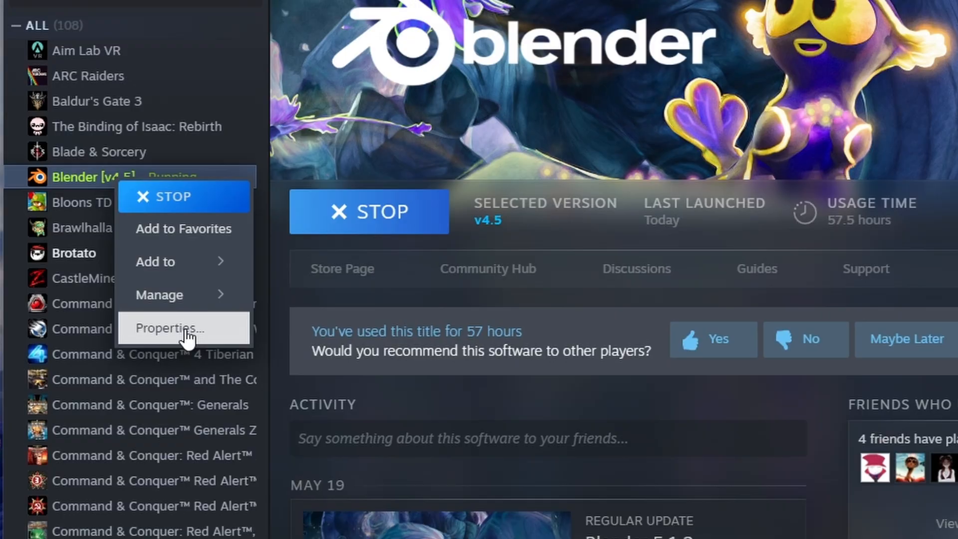
- Check the selectable Blender versions in its Steam properties under Game Versions & Betas, and close the properties window
left_click(186, 330)
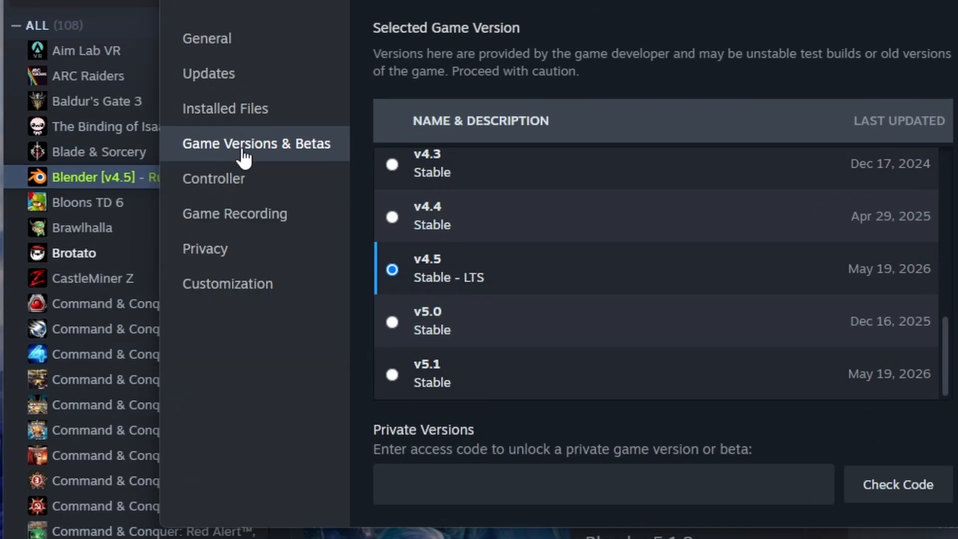
scroll(637, 227, "up", 5)
scroll(644, 235, "down", 5)
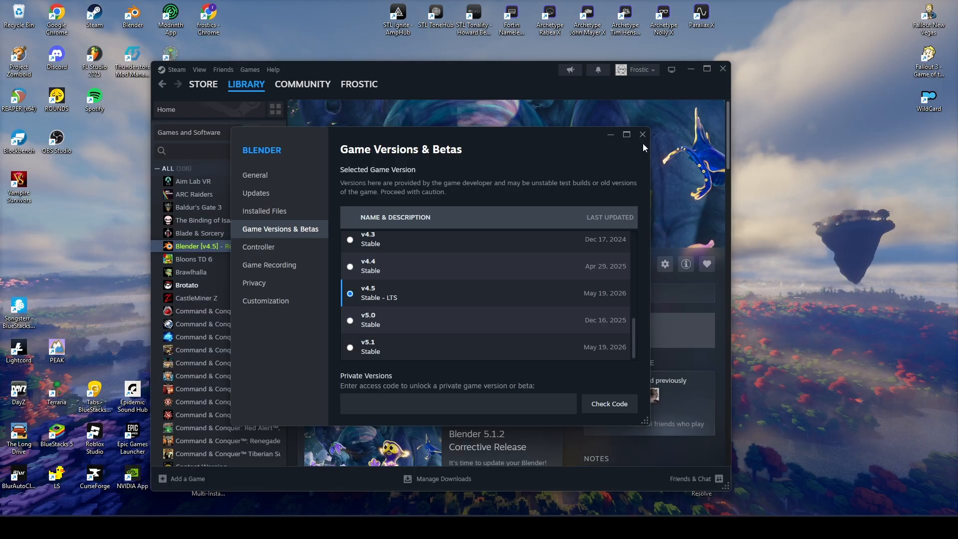
left_click(643, 135)
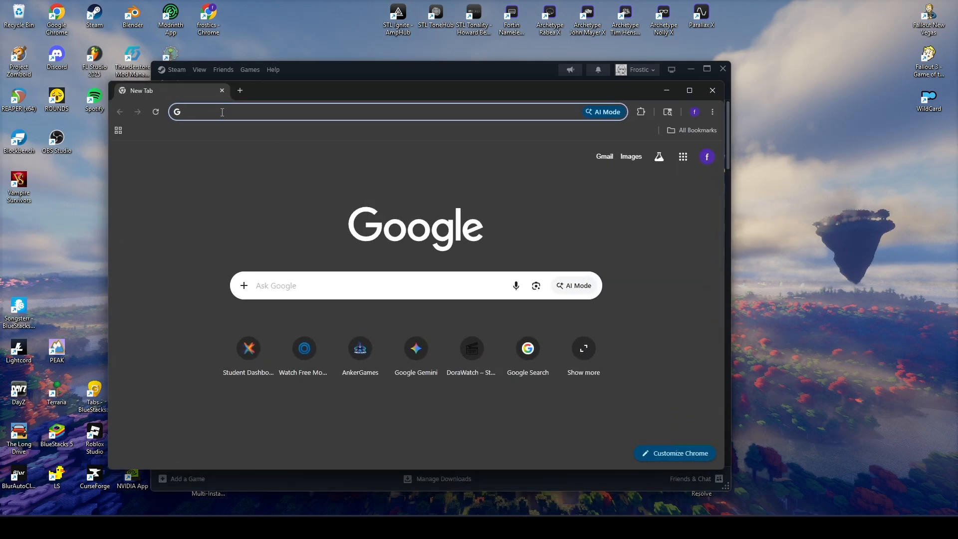
- Search the web for "blender 4.5" in Chrome
type("blender 4.5")
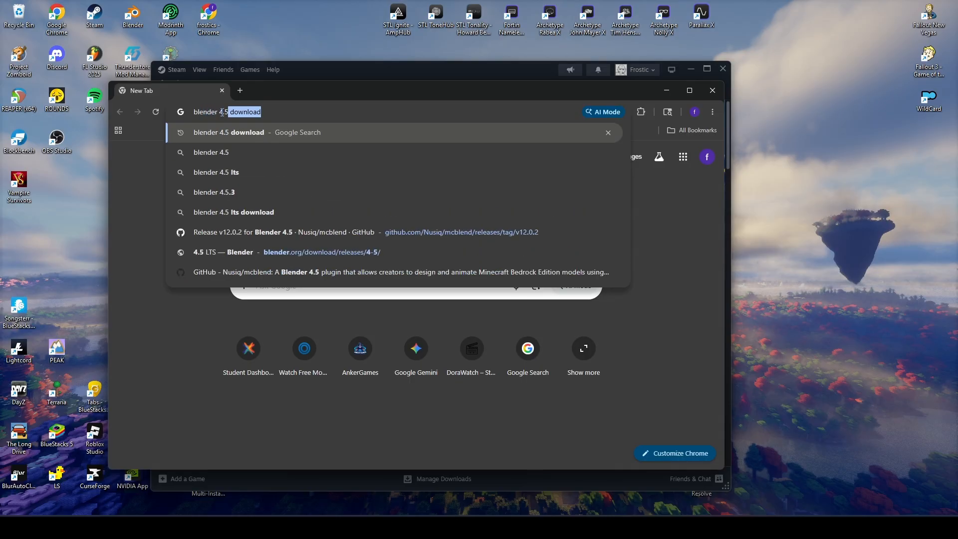
key("Delete")
key("Return")
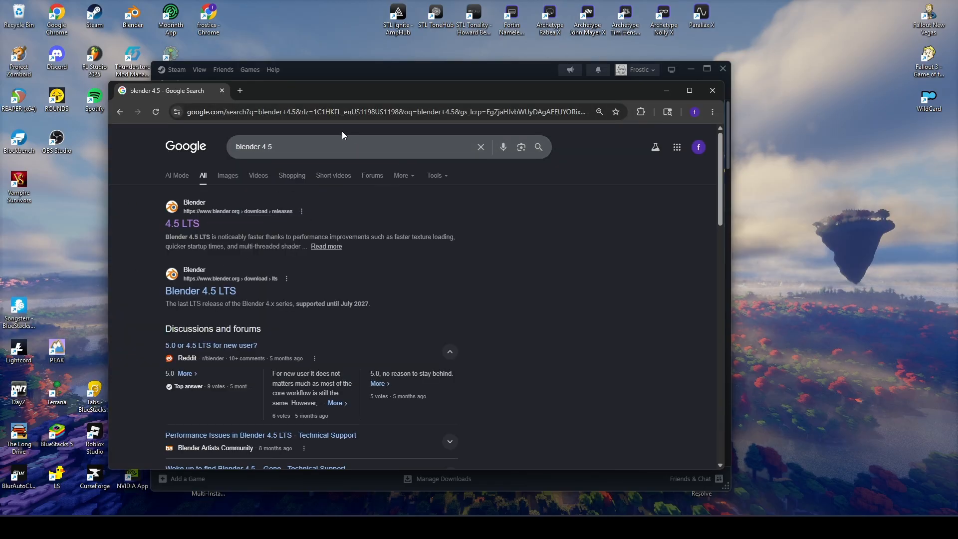
- Search the web for "mcblend" in a new browser tab
left_click(240, 90)
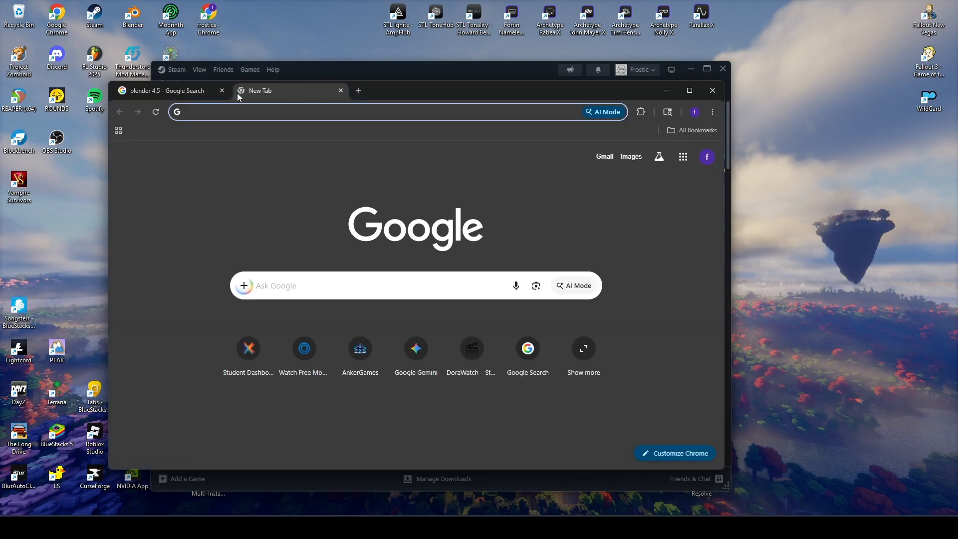
type("mcblend")
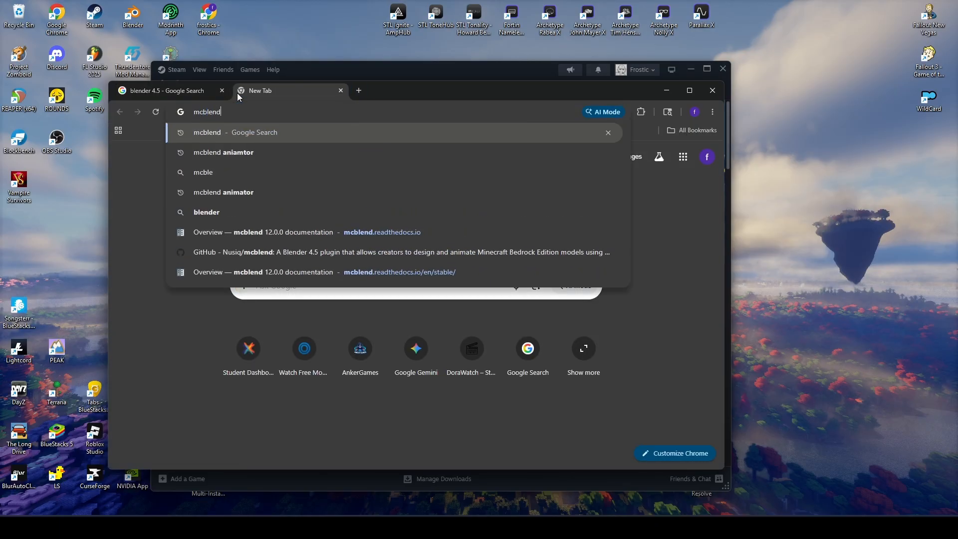
key("Return")
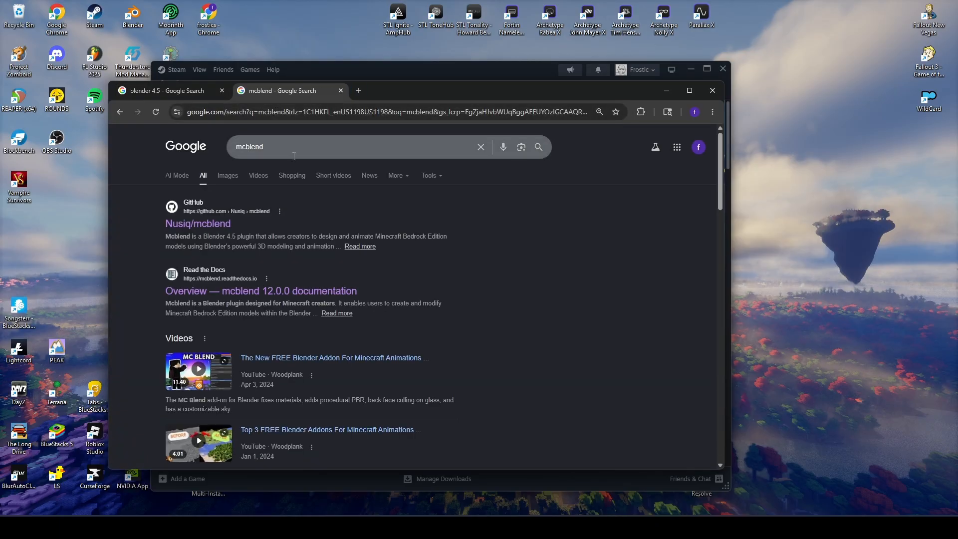
- Open the v12.0.2 for Blender 4.5 release in the Nusiq/mcblend GitHub repository, view its assets, and minimize the browser
left_click(197, 223)
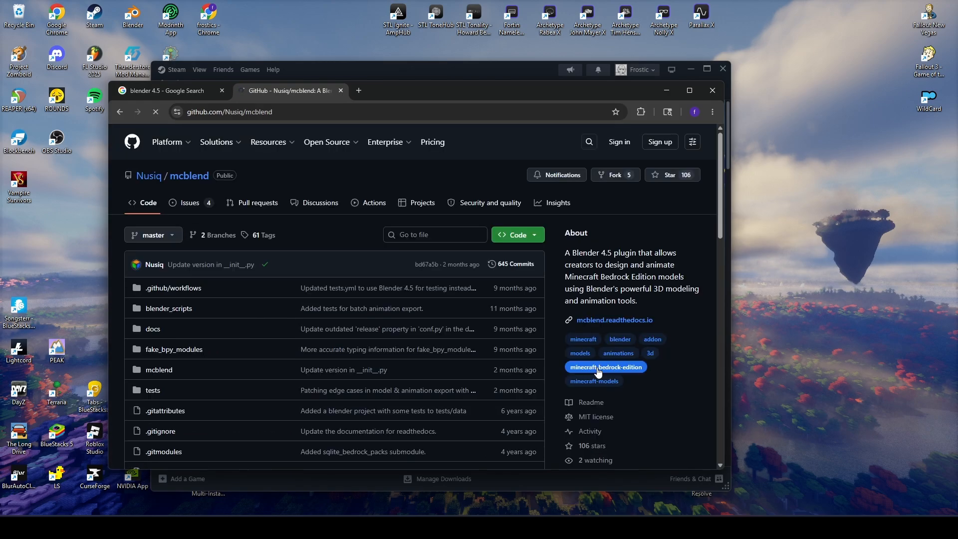
scroll(598, 372, "down", 4)
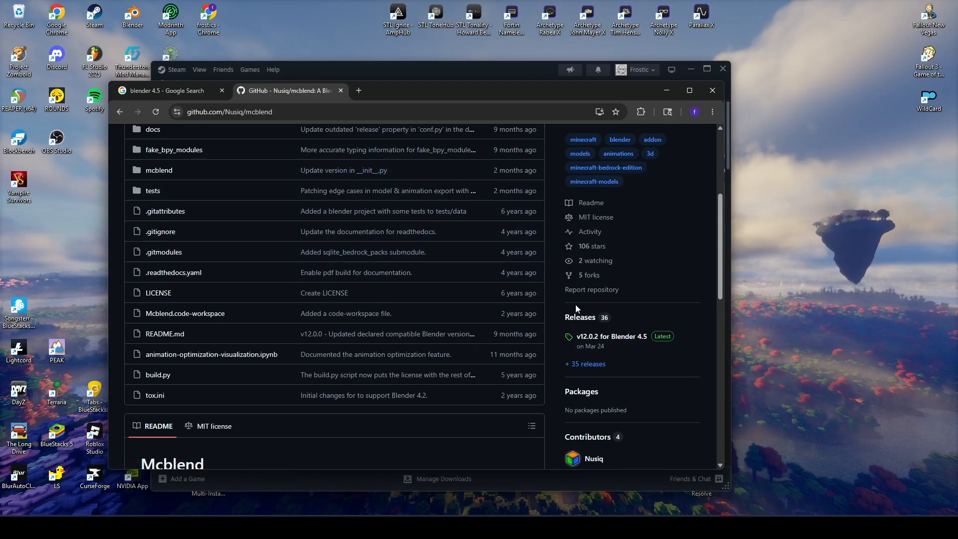
left_click(605, 342)
scroll(573, 316, "down", 2)
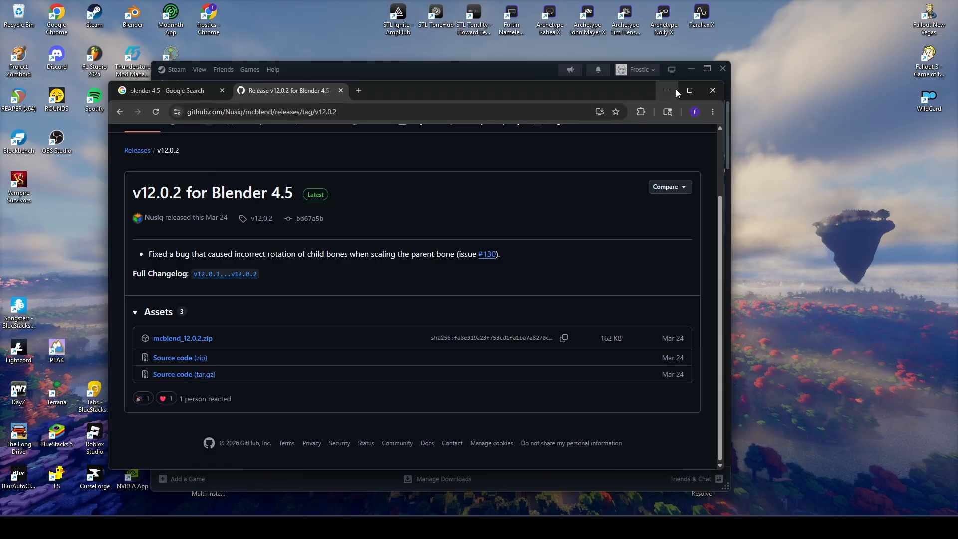
left_click(676, 90)
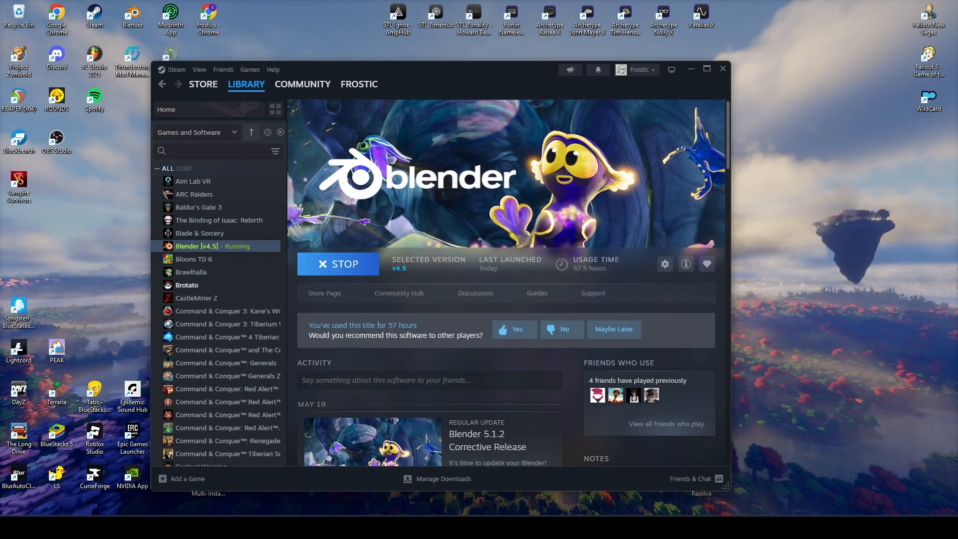
- Switch to Blender, view the Add-ons preferences and their additional options, and minimize the Preferences window
left_click(589, 527)
scroll(429, 245, "down", 2)
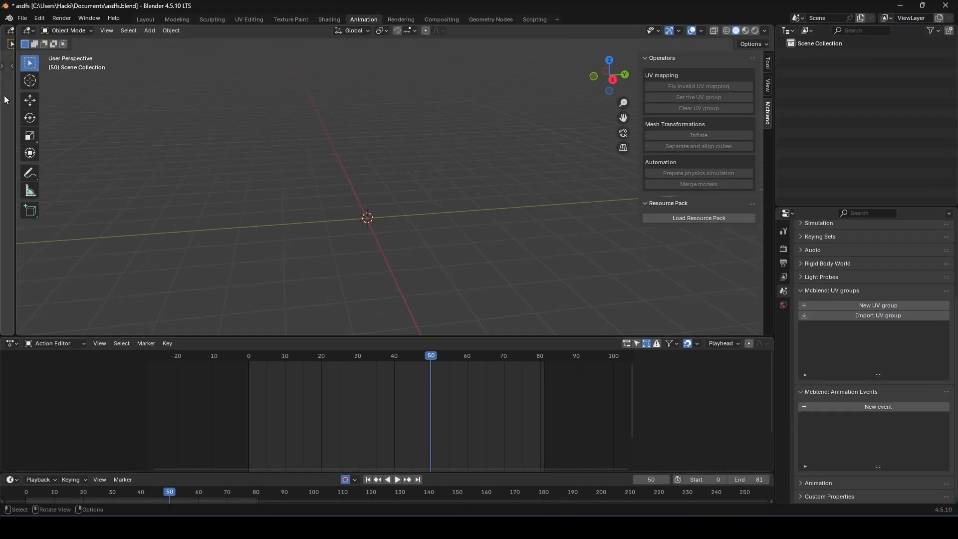
left_click(21, 20)
mouse_move(40, 18)
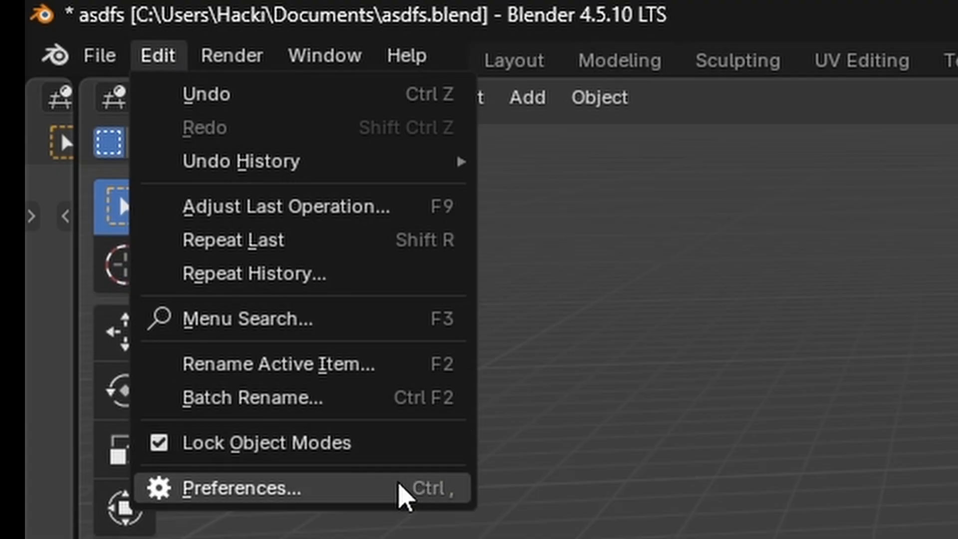
left_click(112, 146)
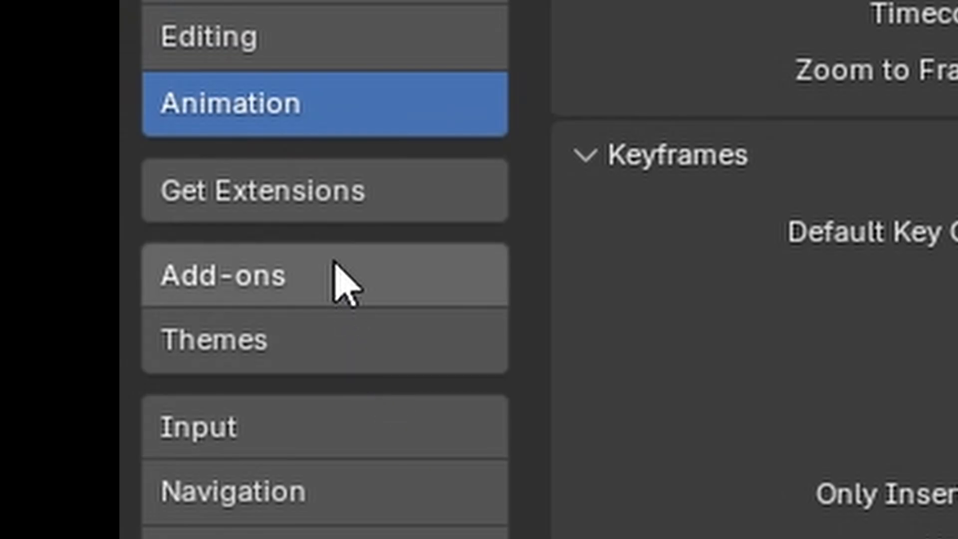
left_click(92, 222)
left_click(320, 25)
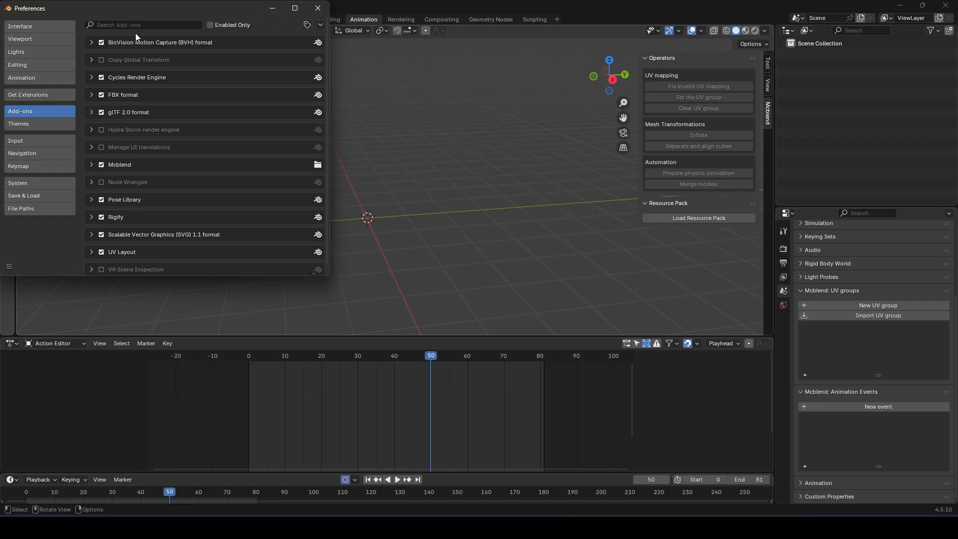
left_click(271, 11)
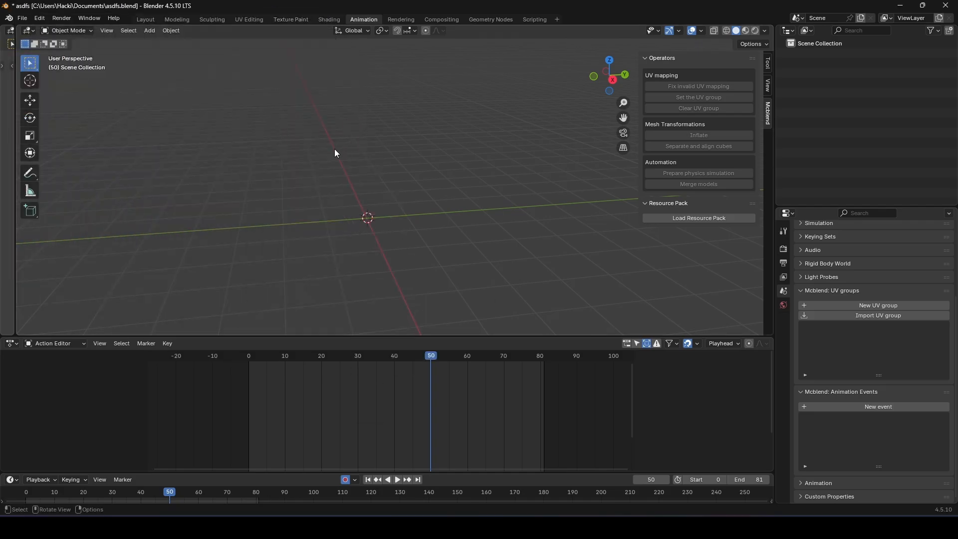
- Switch to Blockbench and expand the Thing, ArmR and ArmL groups to inspect the model's bone hierarchy
left_click(699, 527)
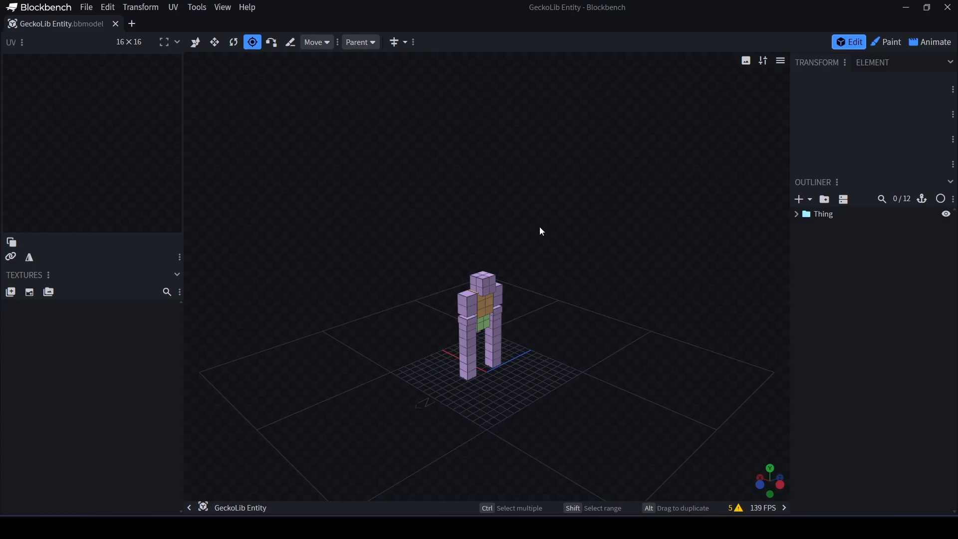
left_click_drag(585, 244, 672, 276)
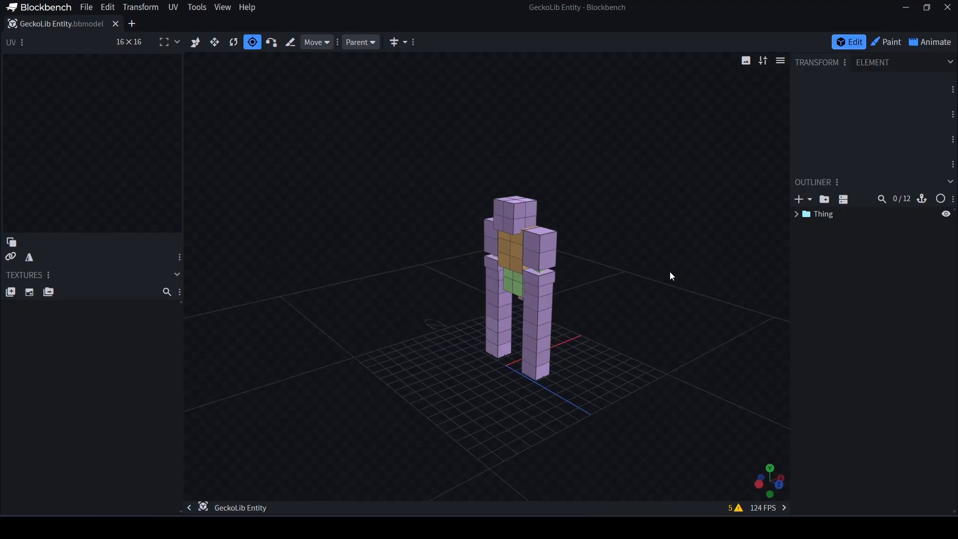
left_click_drag(440, 244, 561, 346)
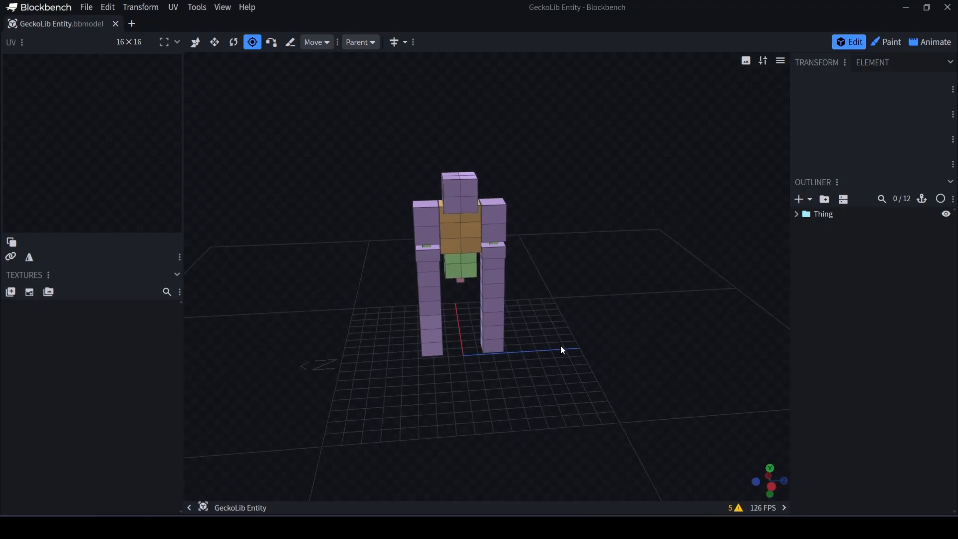
left_click(797, 215)
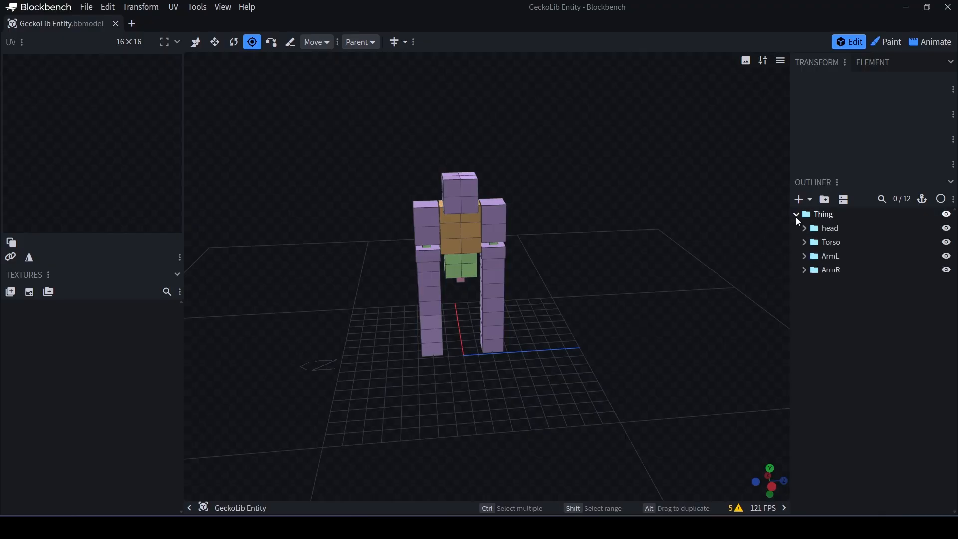
left_click(805, 270)
left_click(805, 256)
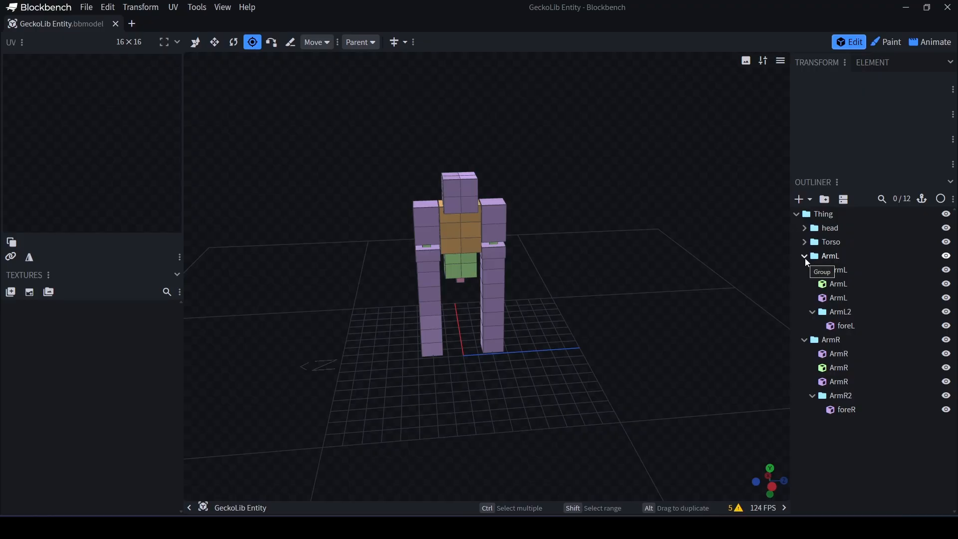
- Highlight the ArmL2 and ArmR2 forearm groups, leave only ArmL2 selected, and collapse the ArmL group
left_click(838, 314)
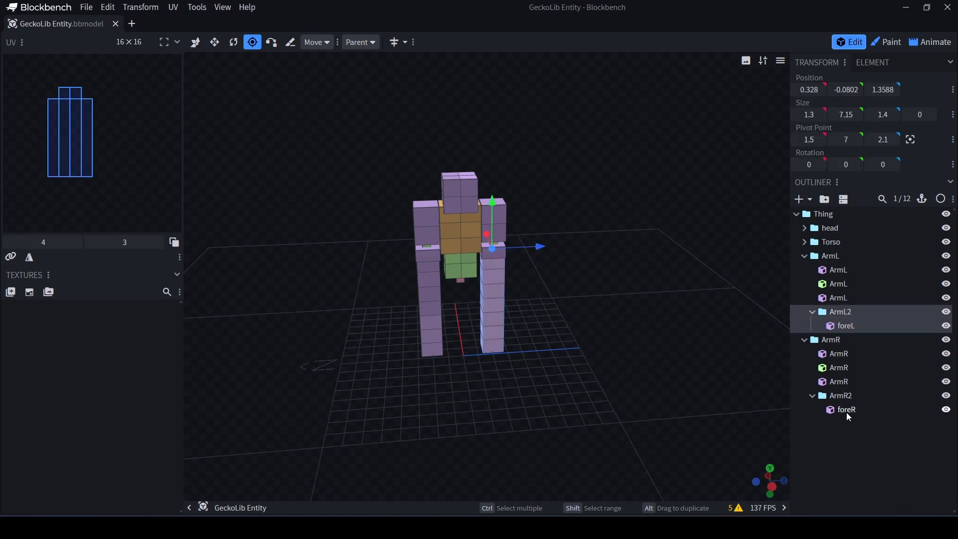
left_click(822, 394, "ctrl")
right_click(830, 311)
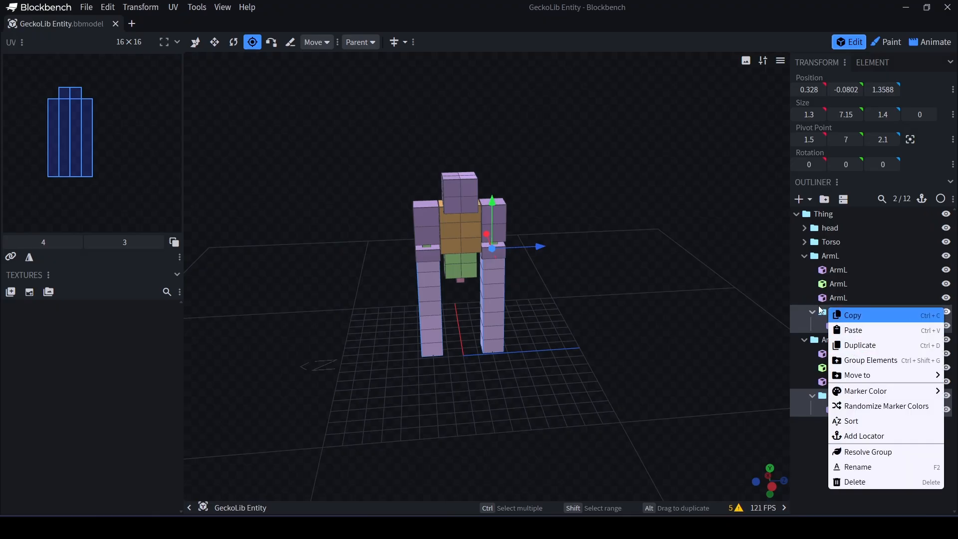
left_click(819, 310)
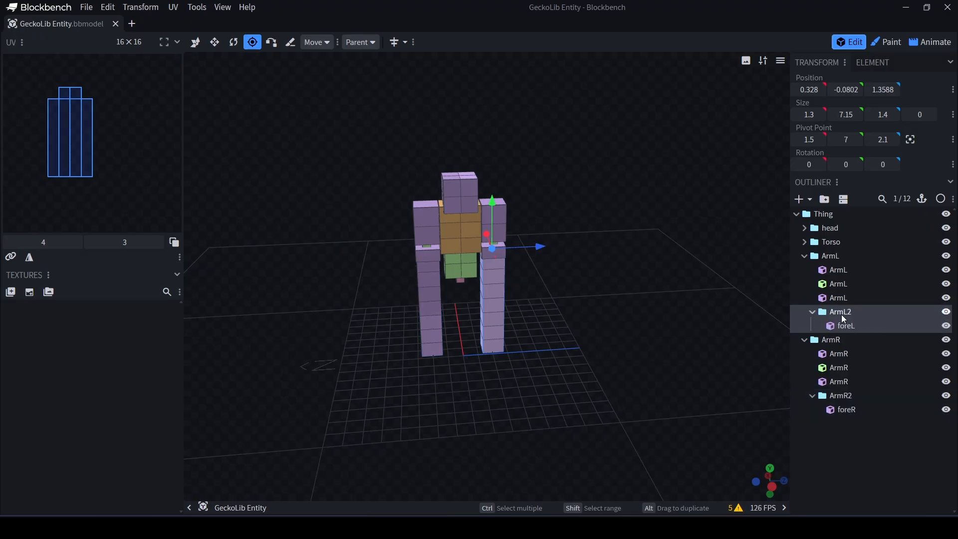
left_click(804, 256)
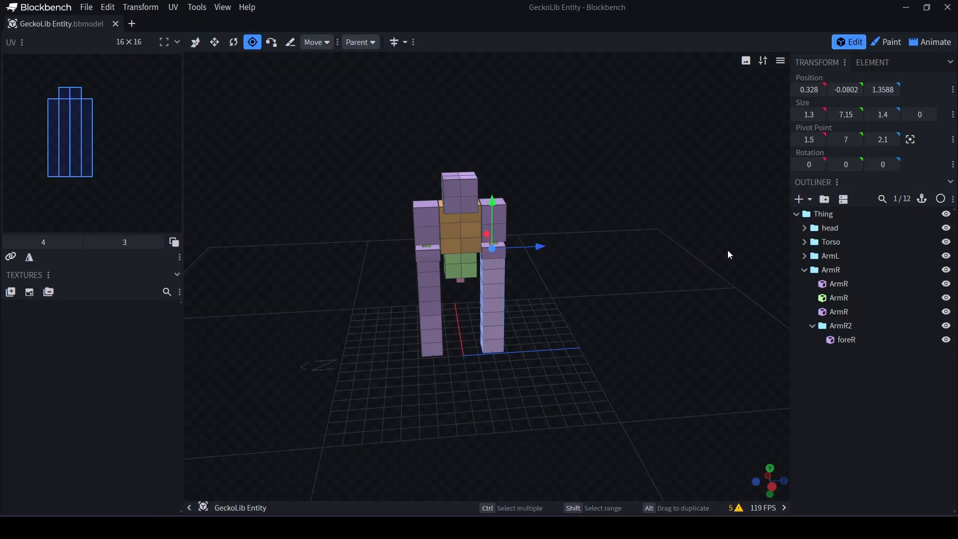
- Select the parent ArmR group and its nested ArmR2 group alternately to compare which arm parts each one contains
left_click(923, 269)
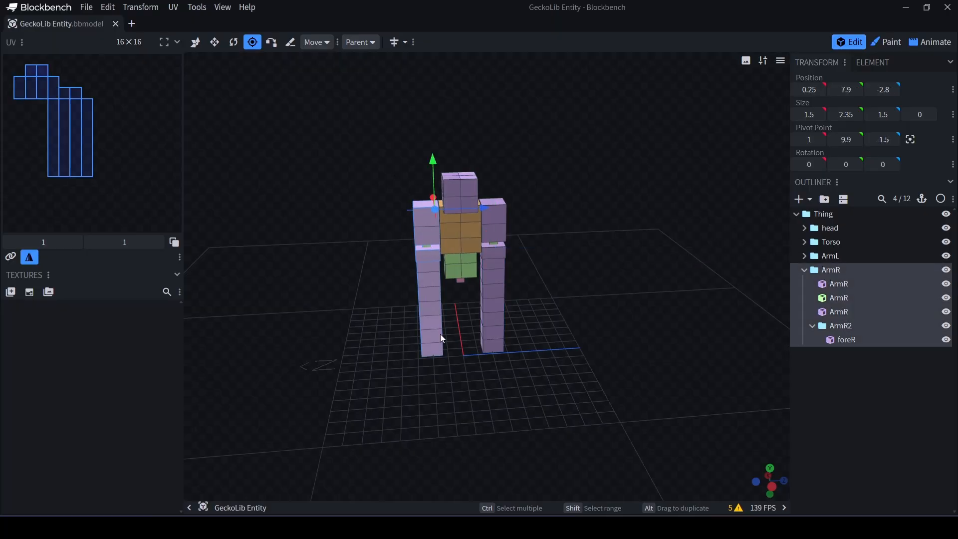
left_click(839, 323)
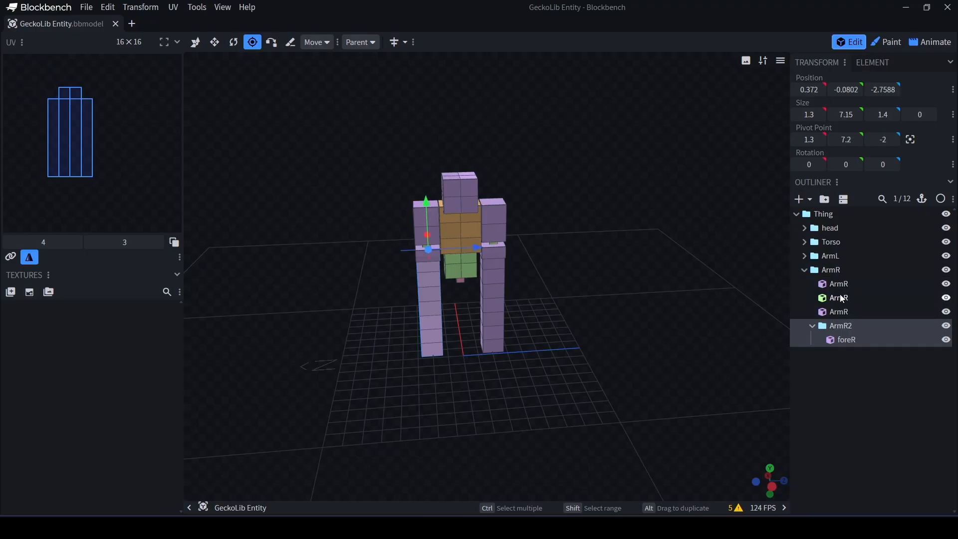
left_click(831, 269)
left_click(840, 325)
left_click(828, 271)
left_click(850, 325)
left_click(832, 272)
left_click(842, 325)
left_click(832, 272)
- Move the first ArmR cube to the end of the ArmR group and collapse the group
left_click_drag(843, 326, 825, 273)
left_click(818, 270)
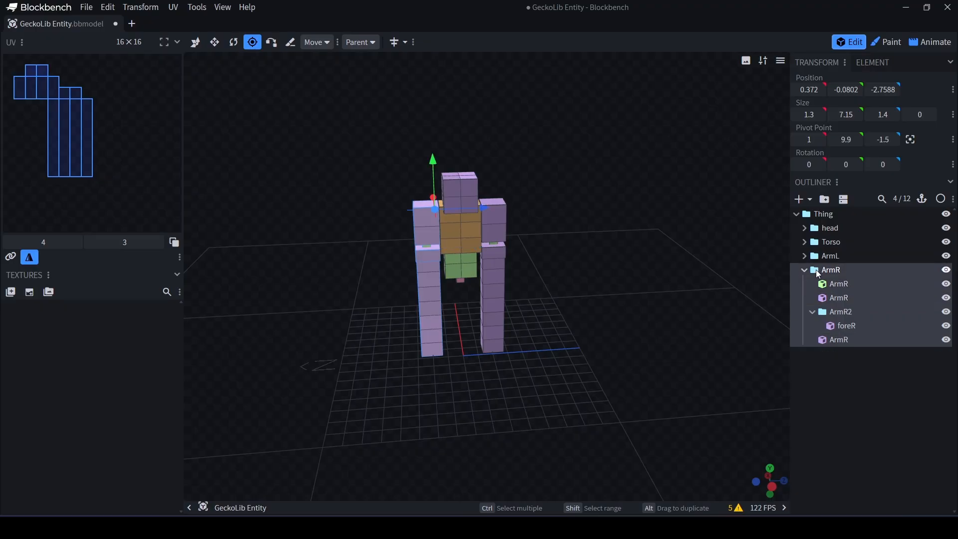
left_click(805, 270)
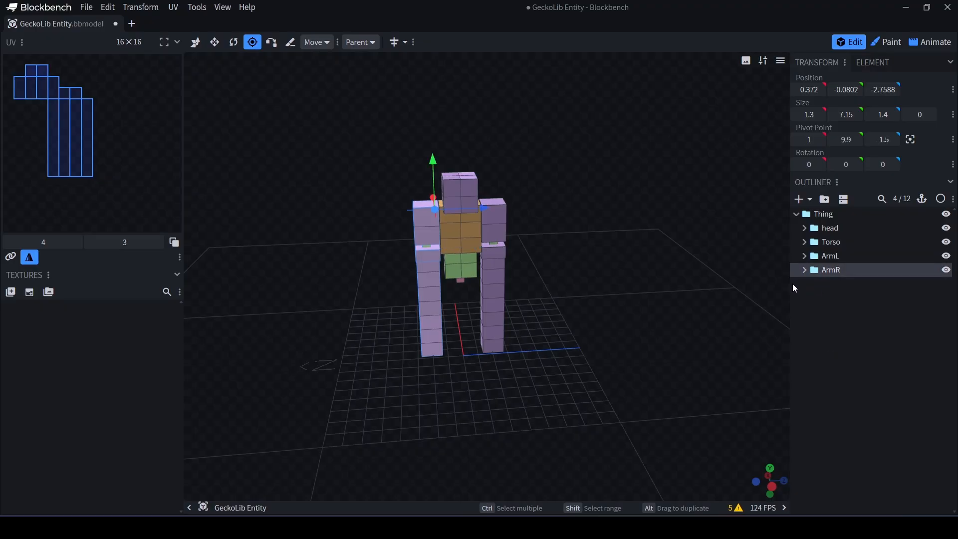
- Inspect the model's arms from another angle, select the nested ArmR2 group, and expand the ArmL group for comparison
right_click_drag(675, 258, 668, 254)
mouse_move(670, 258)
left_mouse_down()
mouse_move(641, 263)
mouse_move(695, 259)
mouse_move(682, 263)
mouse_move(673, 245)
mouse_move(686, 265)
mouse_move(667, 261)
left_mouse_up()
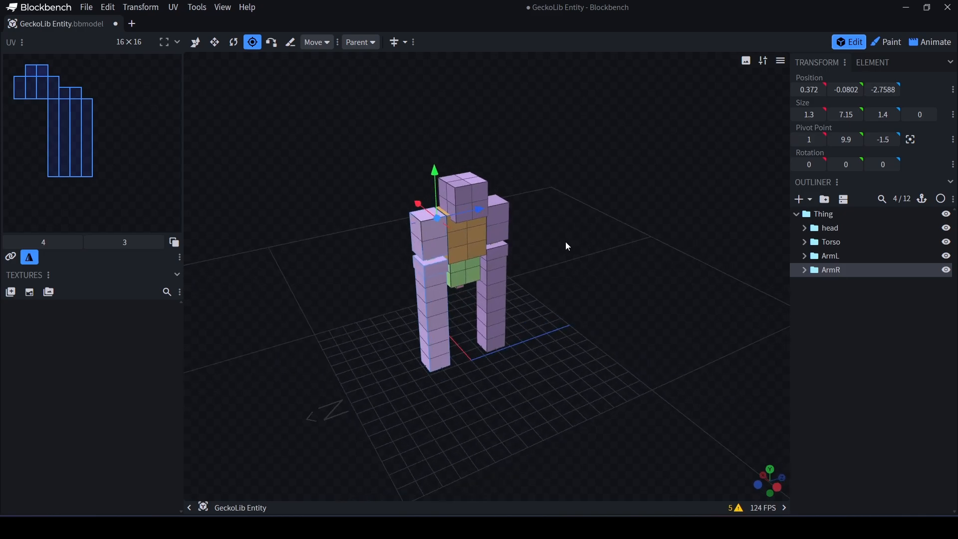
left_click_drag(567, 243, 777, 265)
left_click(803, 272)
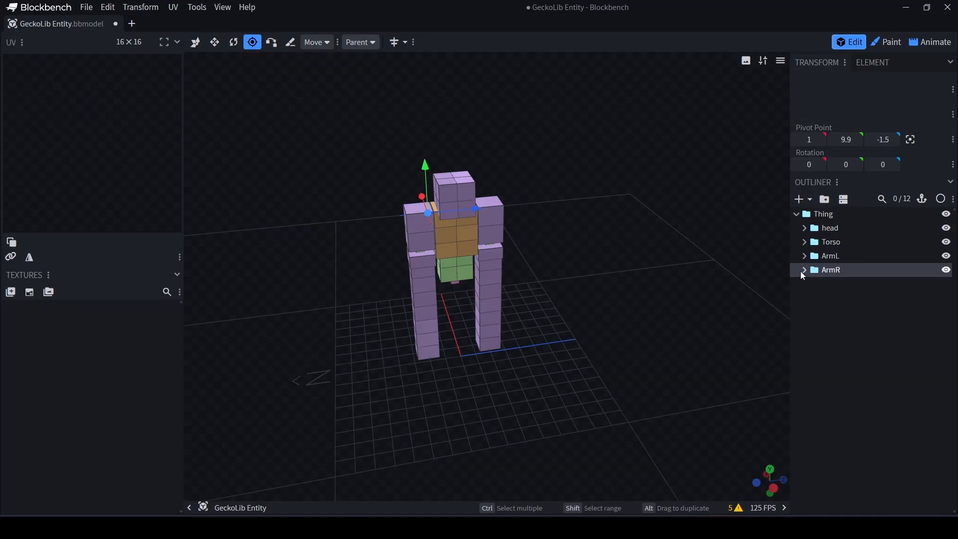
left_click(803, 272)
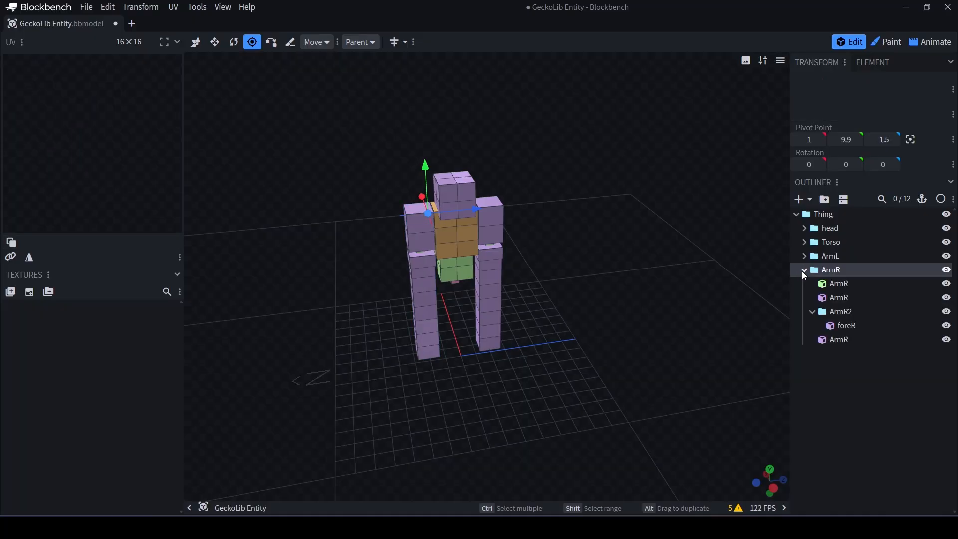
left_click(814, 317)
left_click(842, 316)
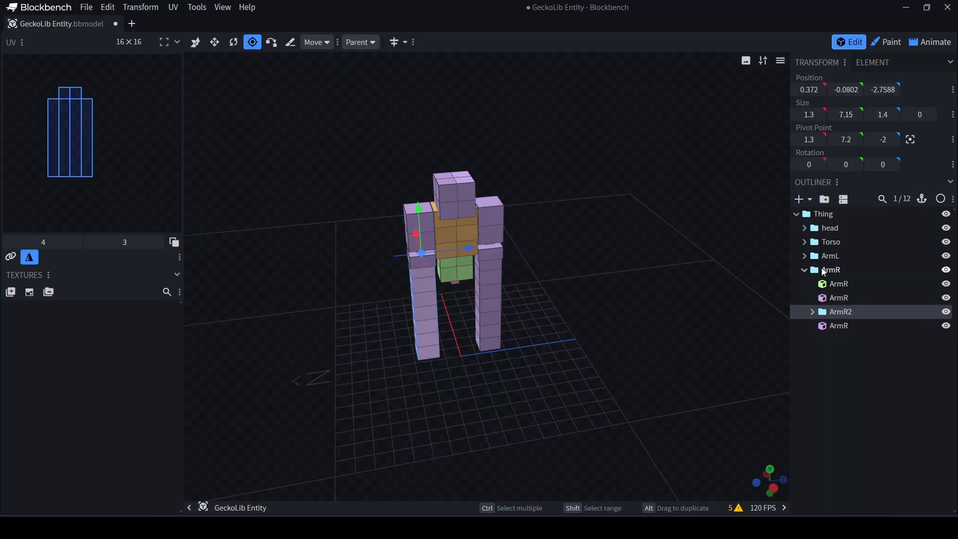
left_click(804, 256)
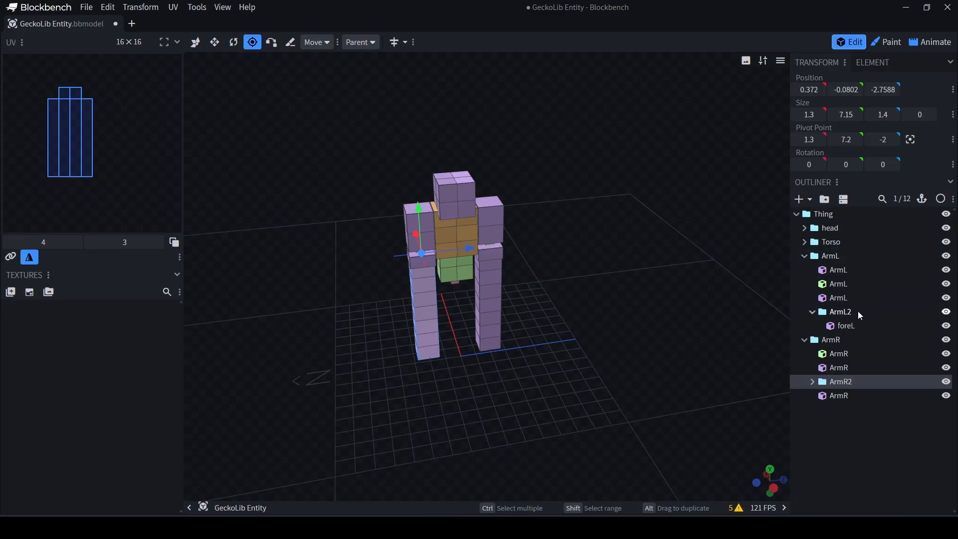
- Move the ArmL2 and ArmR2 groups out of the arm groups directly into the Thing group, and collapse ArmL and ArmR
left_click(814, 312)
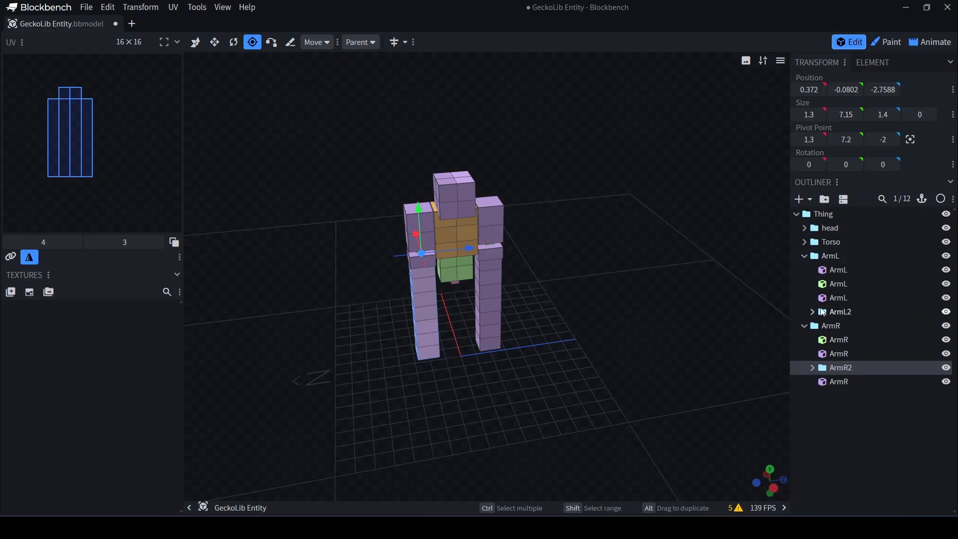
left_click(843, 312, "ctrl")
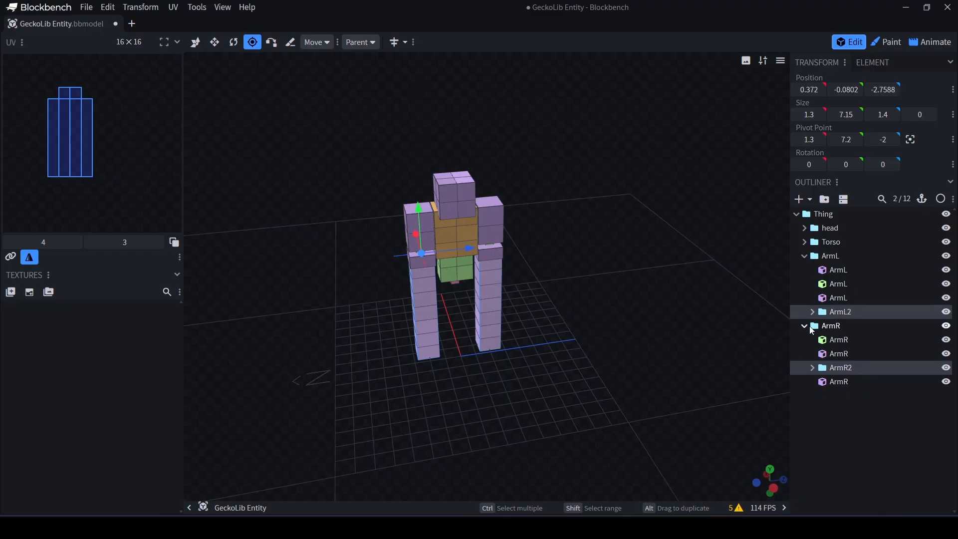
right_click(833, 314)
mouse_move(871, 380)
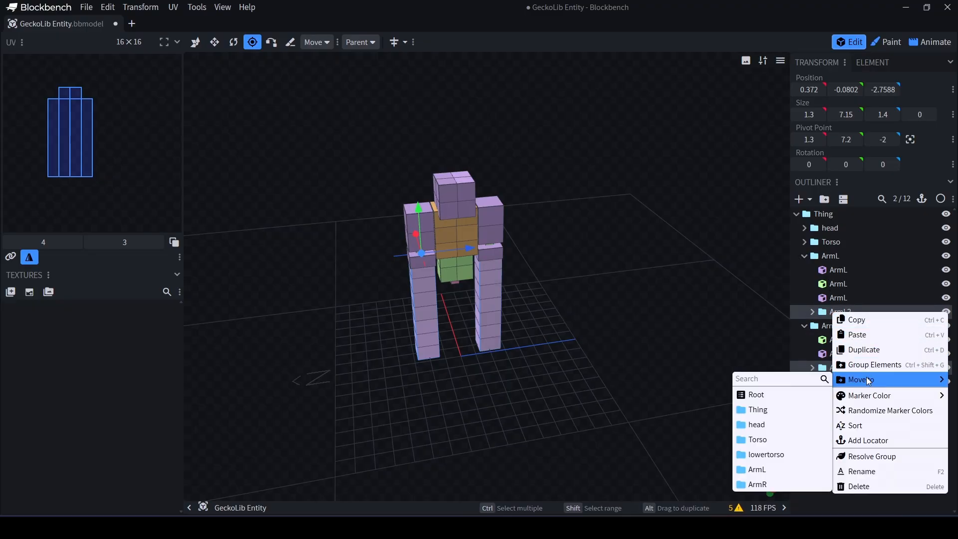
left_click(765, 409)
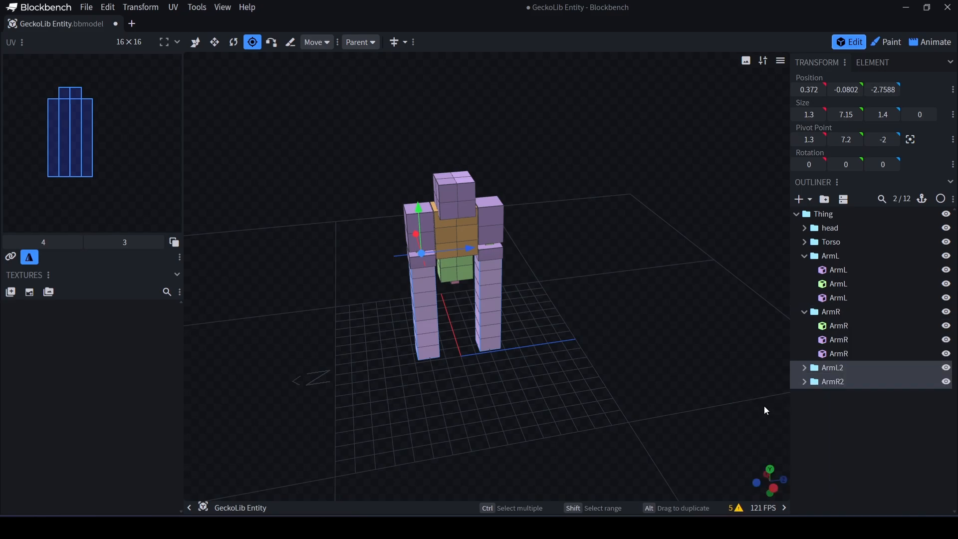
left_click(804, 312)
left_click(804, 256)
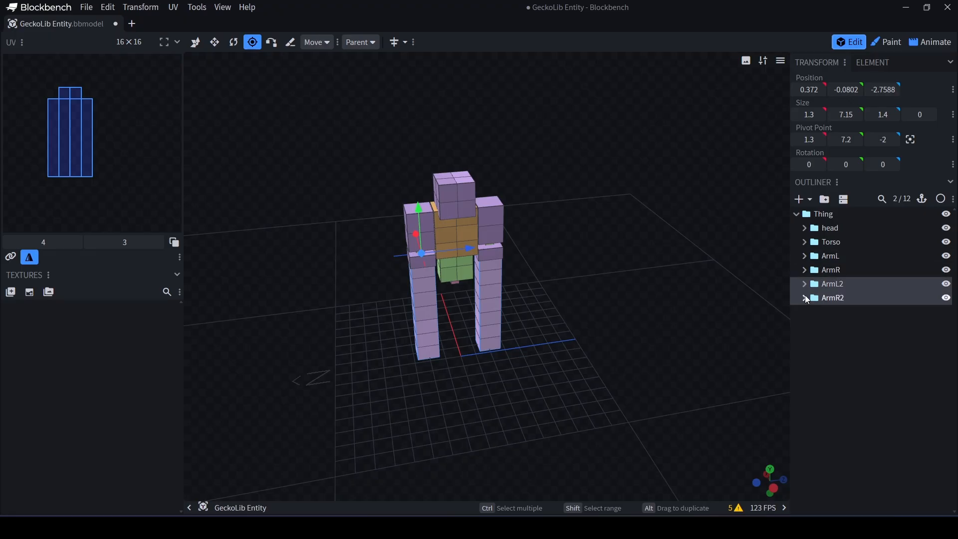
- Expand the head, torso, arm and forearm groups inside Thing to check for remaining nested groups
left_click(804, 298)
left_click(804, 283)
left_click(804, 270)
left_click(804, 256)
left_click(804, 242)
left_click(807, 218)
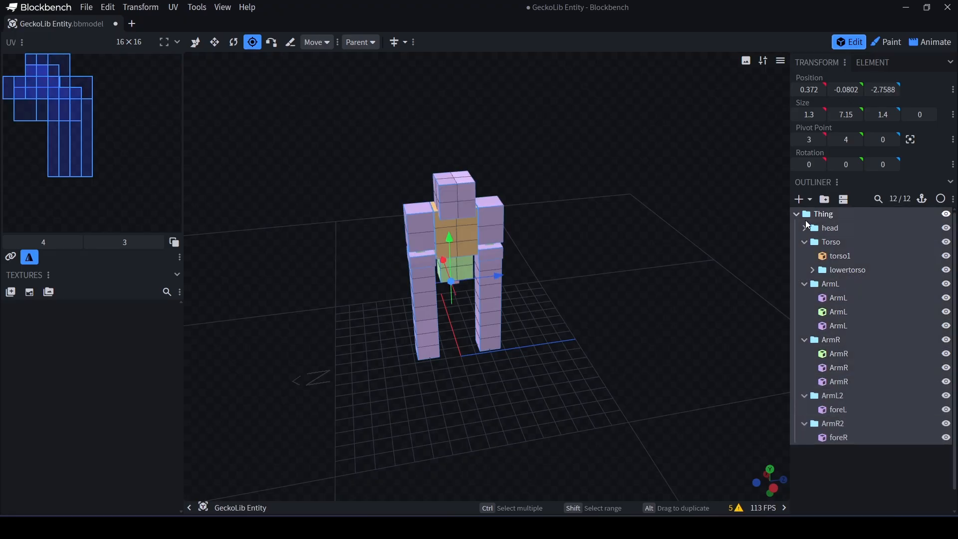
left_click(805, 228)
- Move the lowertorso group out of Torso directly into the Thing group
left_click(847, 285)
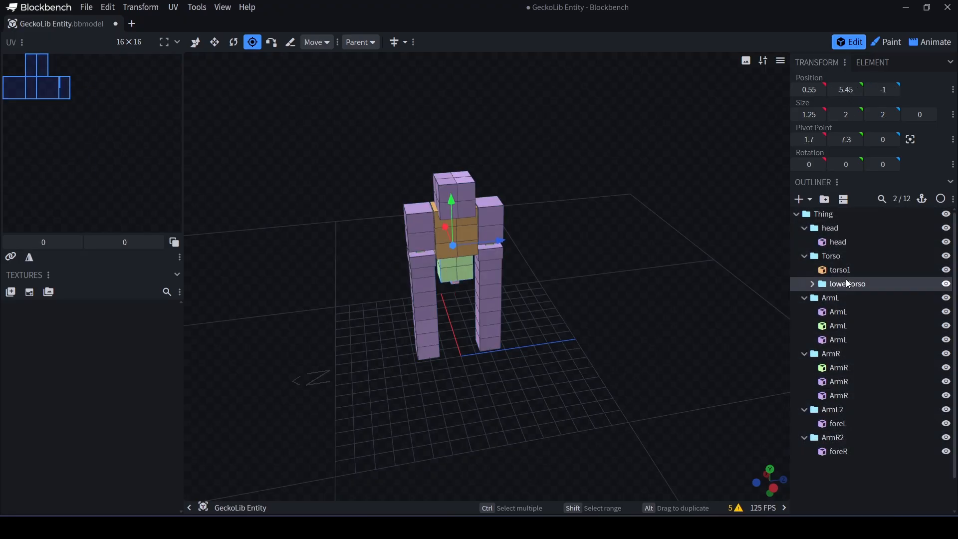
right_click(841, 284)
mouse_move(881, 351)
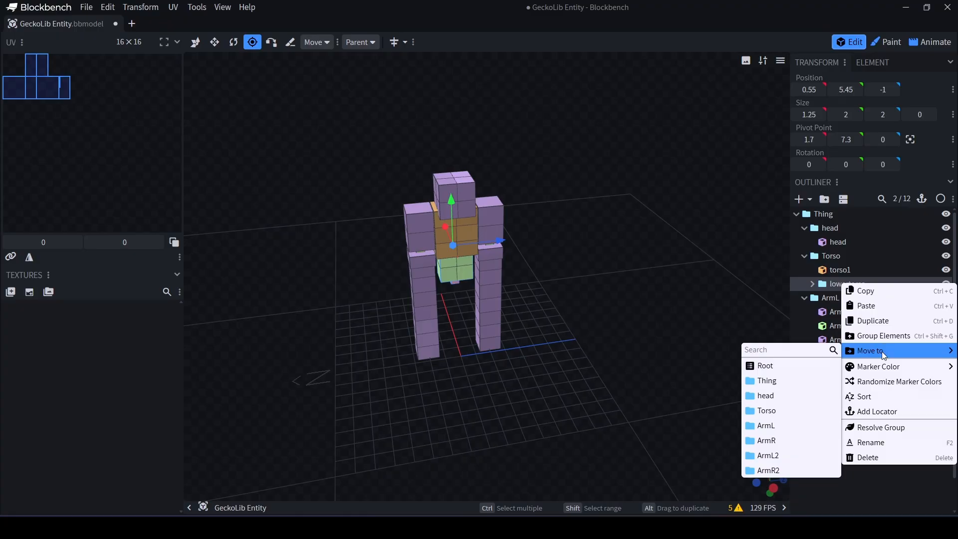
left_click(798, 370)
- Collapse all the body part groups inside Thing so only the top-level hierarchy is listed
left_click(805, 425)
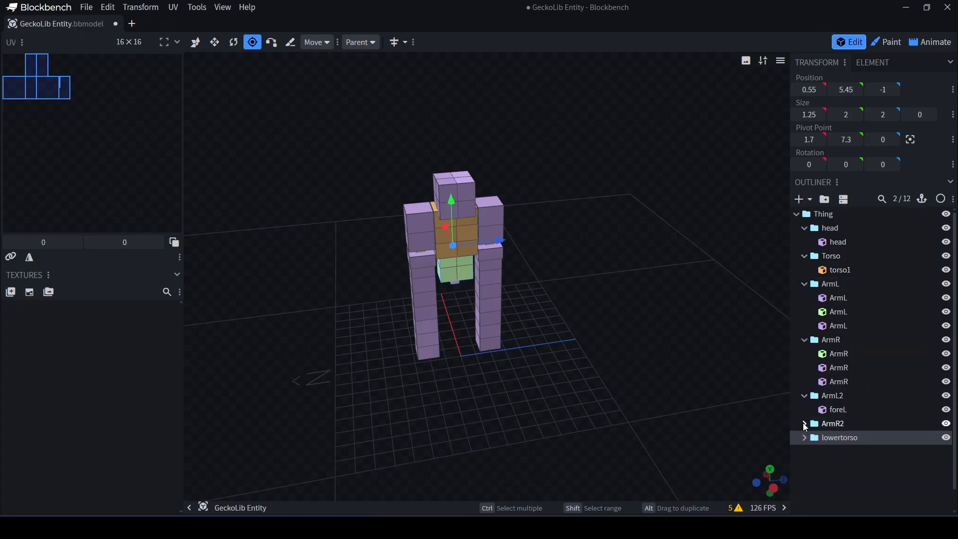
left_click(804, 396)
left_click(804, 340)
left_click(805, 284)
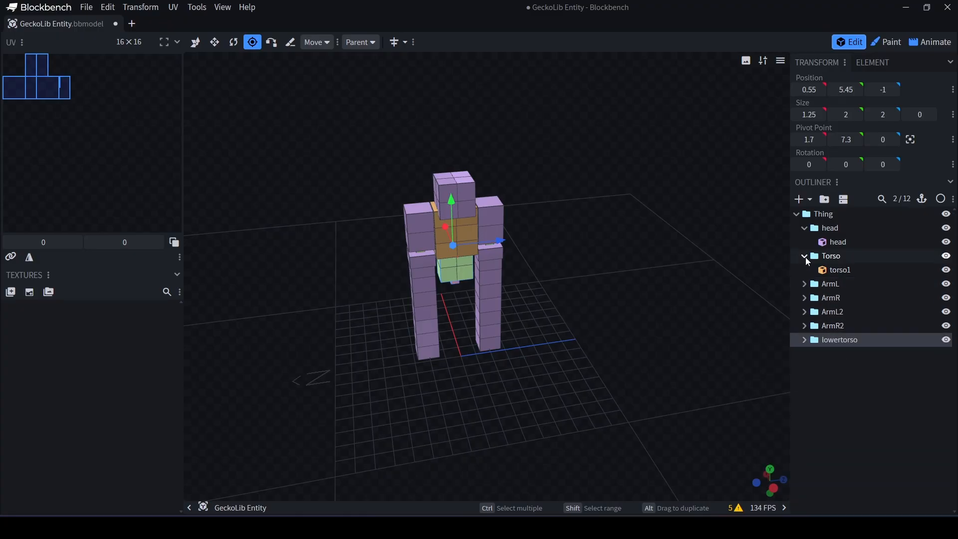
left_click(805, 256)
left_click(804, 228)
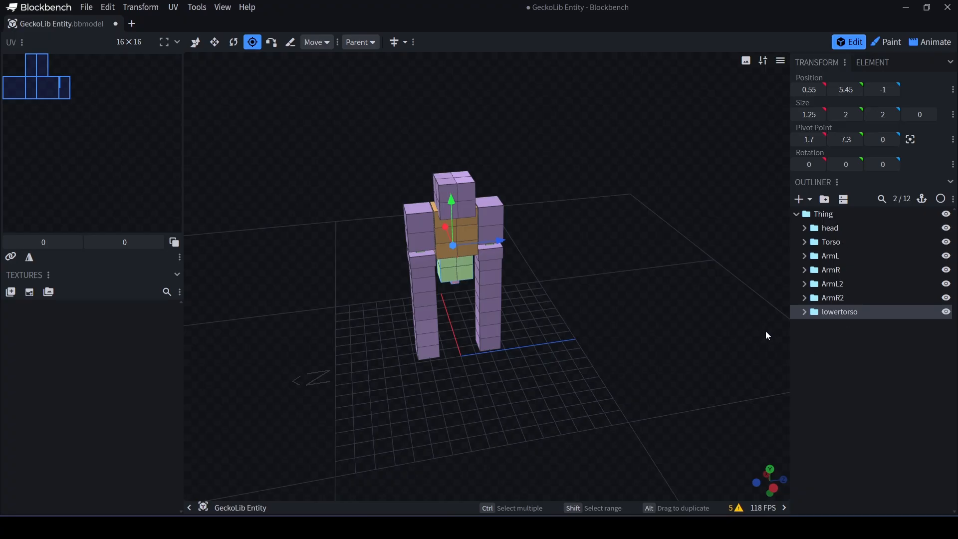
- Convert the project to the Bedrock Entity format, creating a copy
left_click(89, 8)
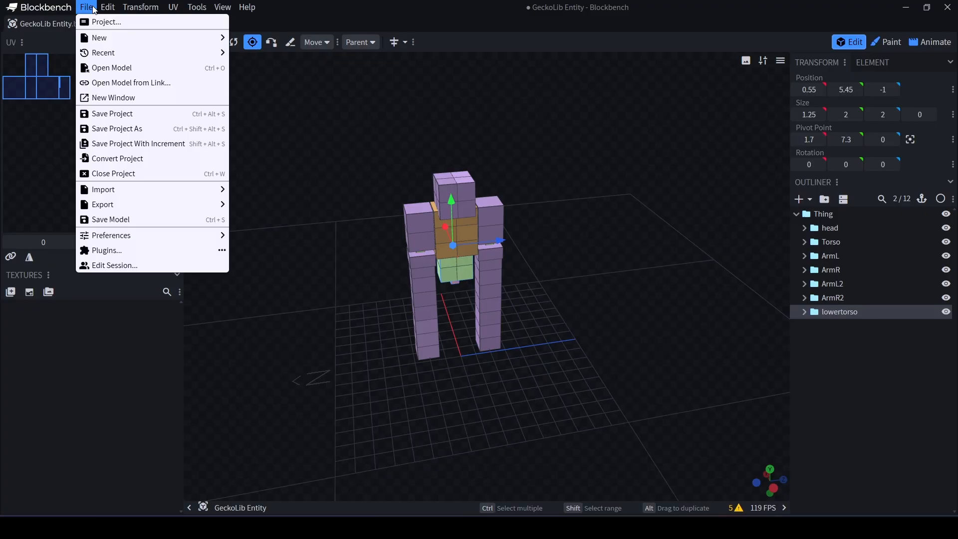
mouse_move(100, 55)
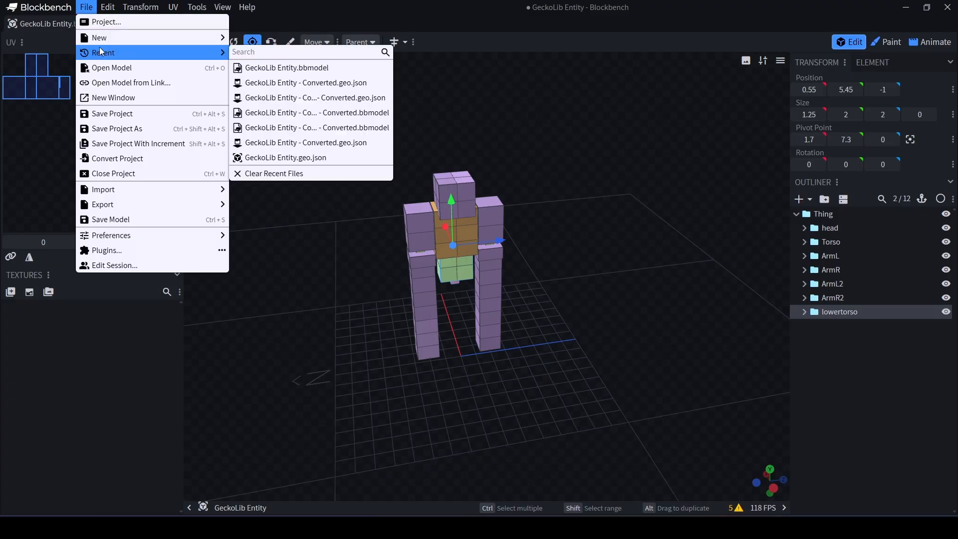
mouse_move(198, 200)
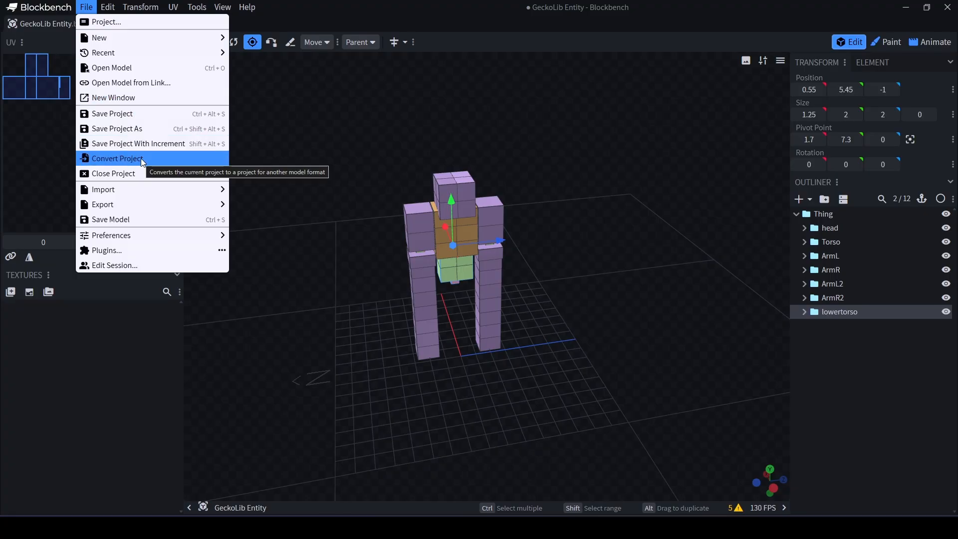
left_click(124, 159)
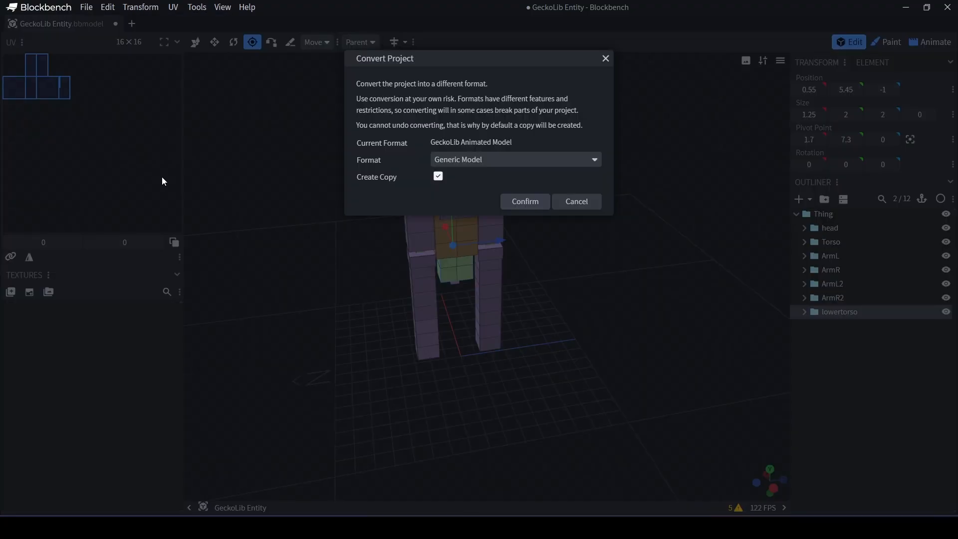
left_click(476, 162)
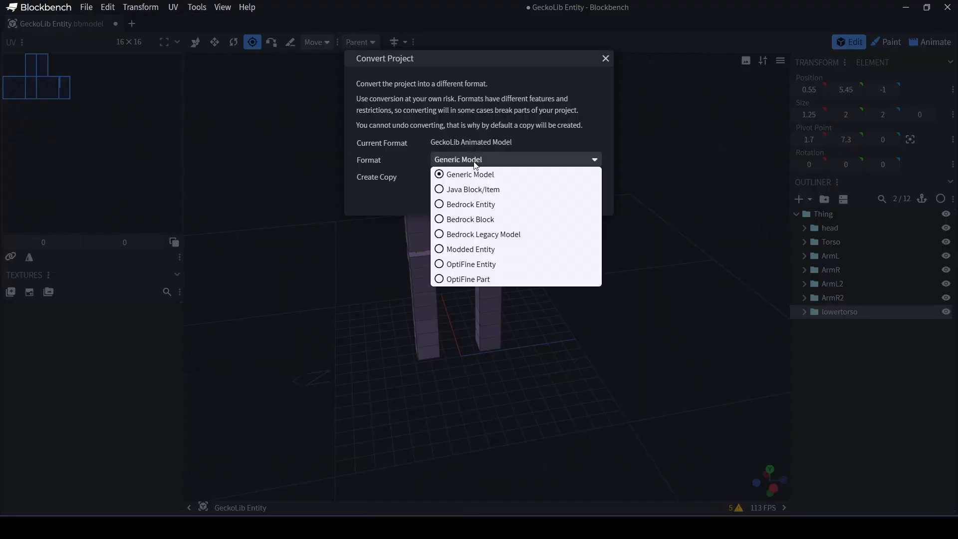
left_click(473, 204)
left_click(525, 202)
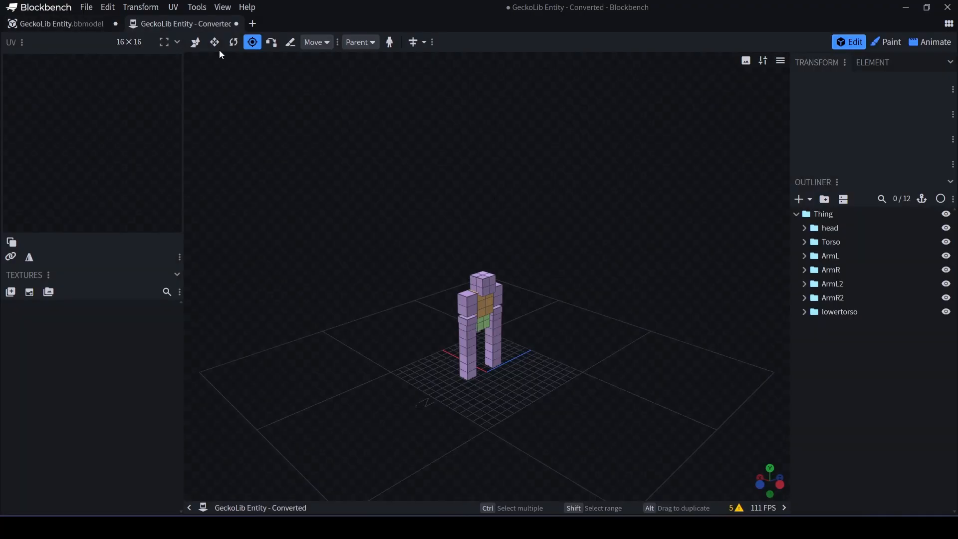
- Export the converted model as Bedrock geometry to the Documents folder under the name Thing bedrock.geo.json
right_click_drag(609, 301, 536, 257)
left_click_drag(614, 255, 539, 321)
right_click_drag(539, 321, 587, 308)
scroll(587, 308, "up", 4)
left_click_drag(589, 309, 613, 299)
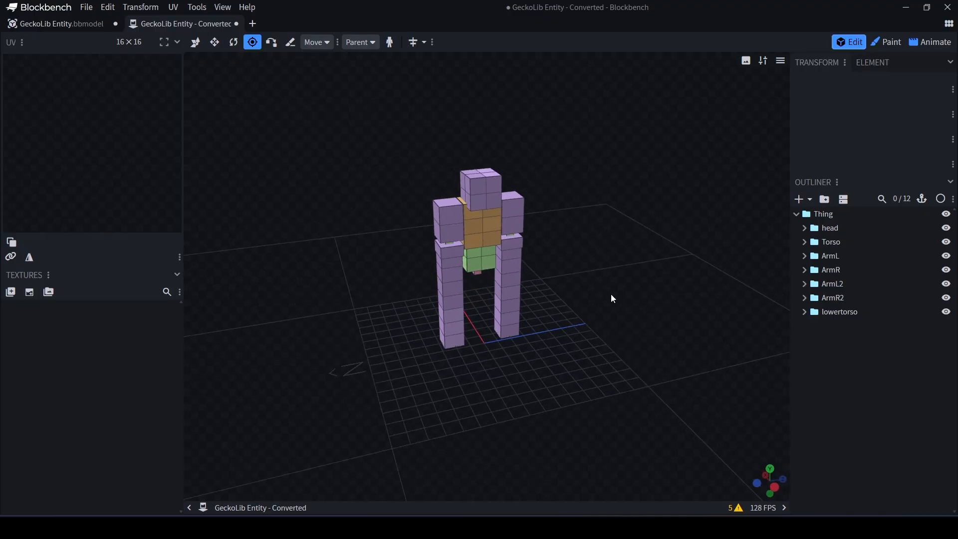
left_click(86, 7)
mouse_move(106, 189)
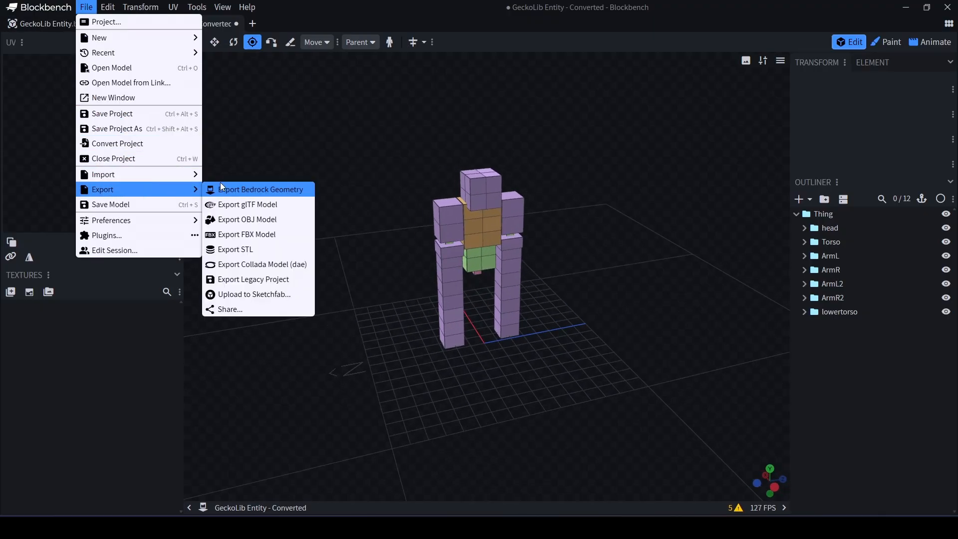
left_click(263, 194)
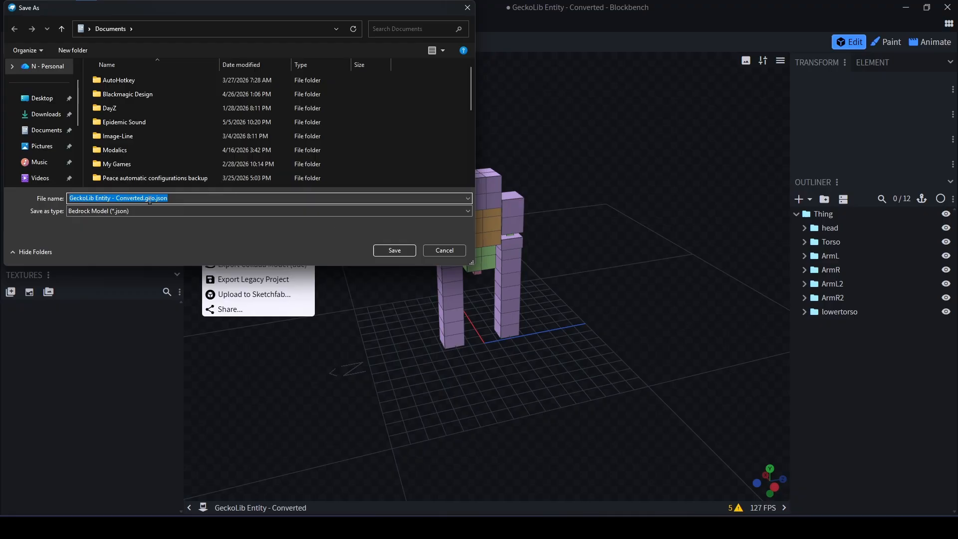
left_click_drag(144, 198, 131, 199)
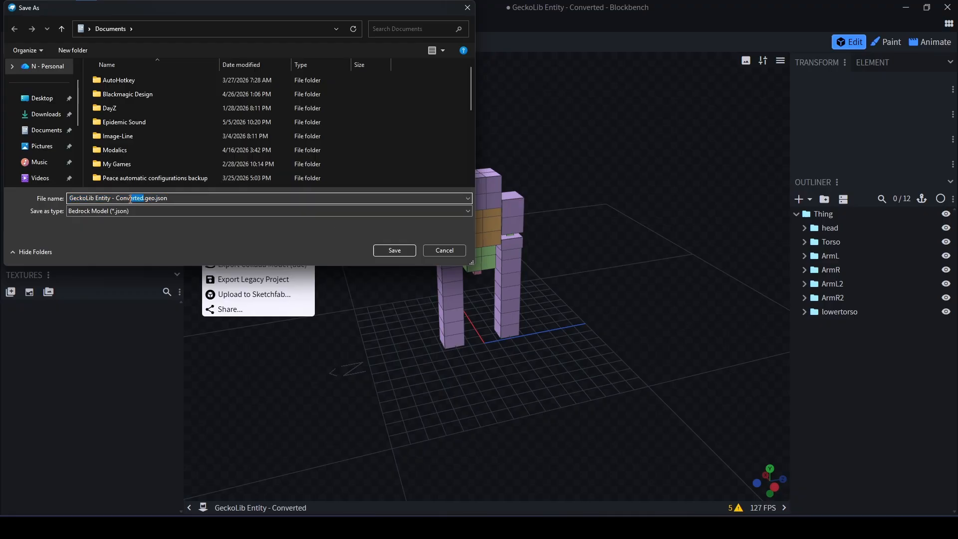
type("Thing bedrock")
left_click(386, 254)
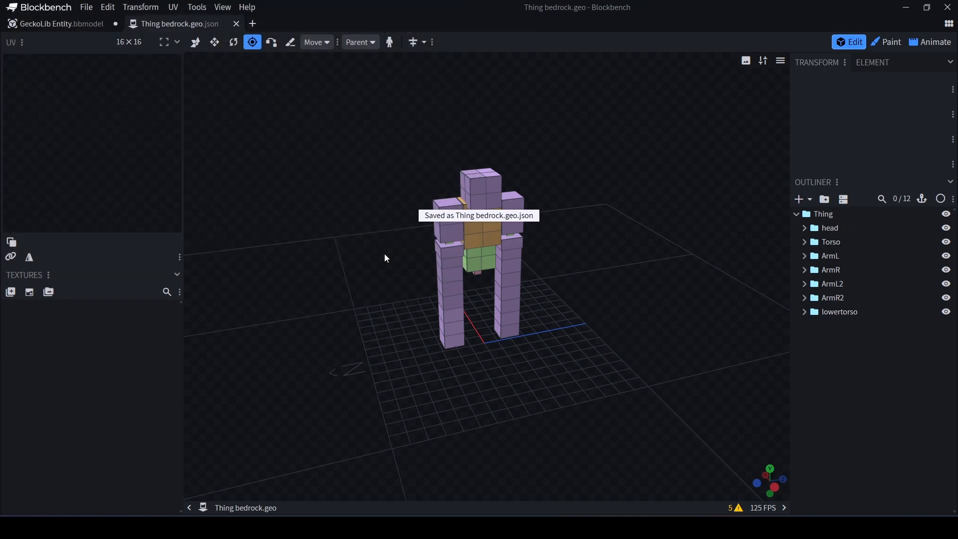
- Switch to Blender and import Thing bedrock.geo.json from the Documents folder as a Bedrock model
left_click(904, 6)
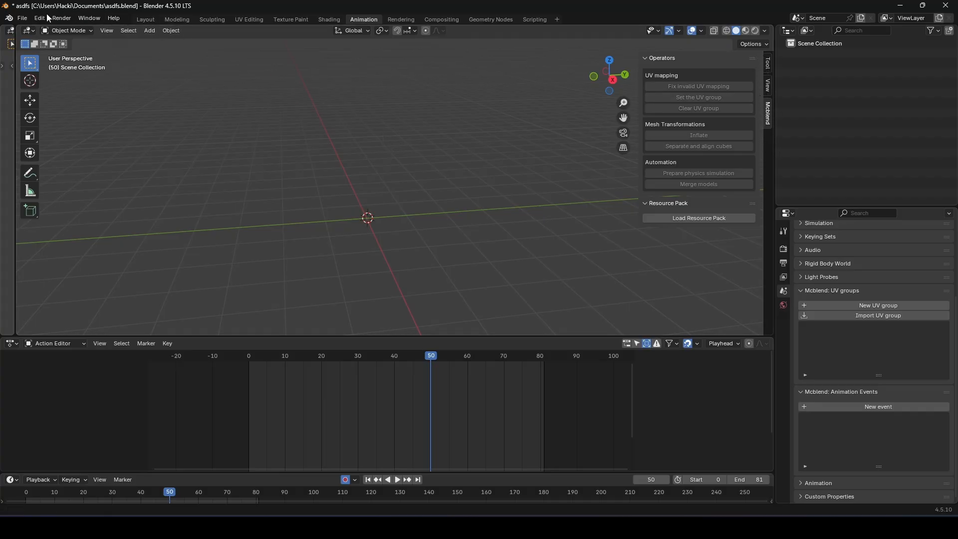
left_click(29, 20)
mouse_move(68, 163)
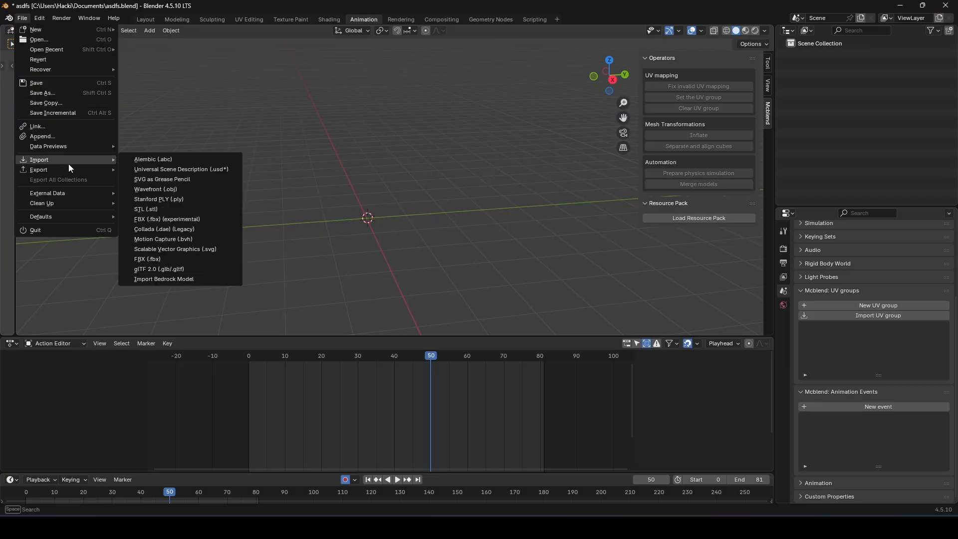
left_click(169, 279)
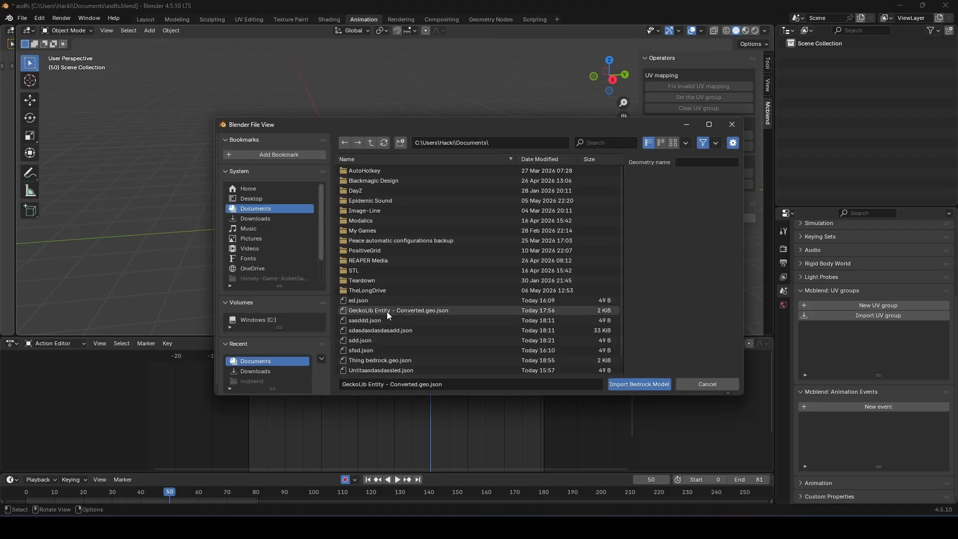
scroll(406, 343, "down", 1)
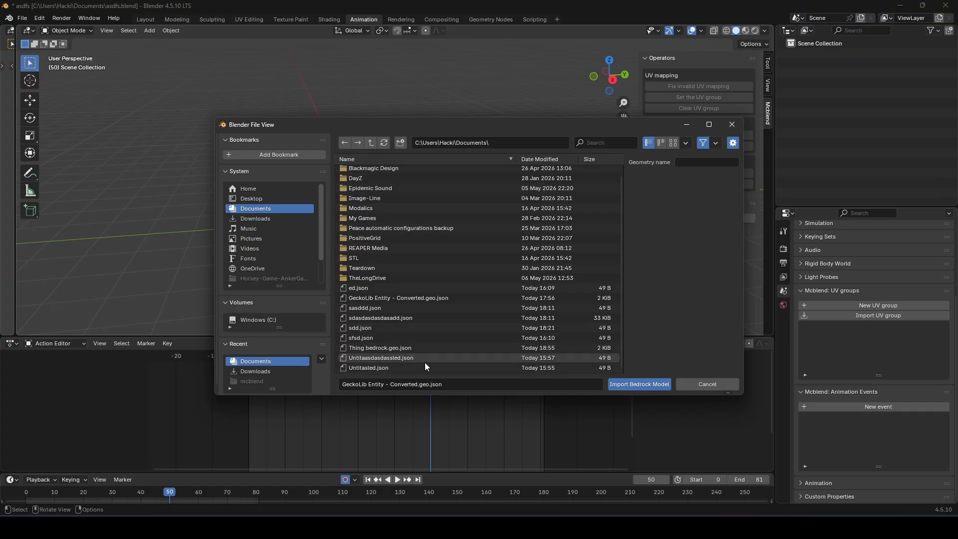
left_click(424, 349)
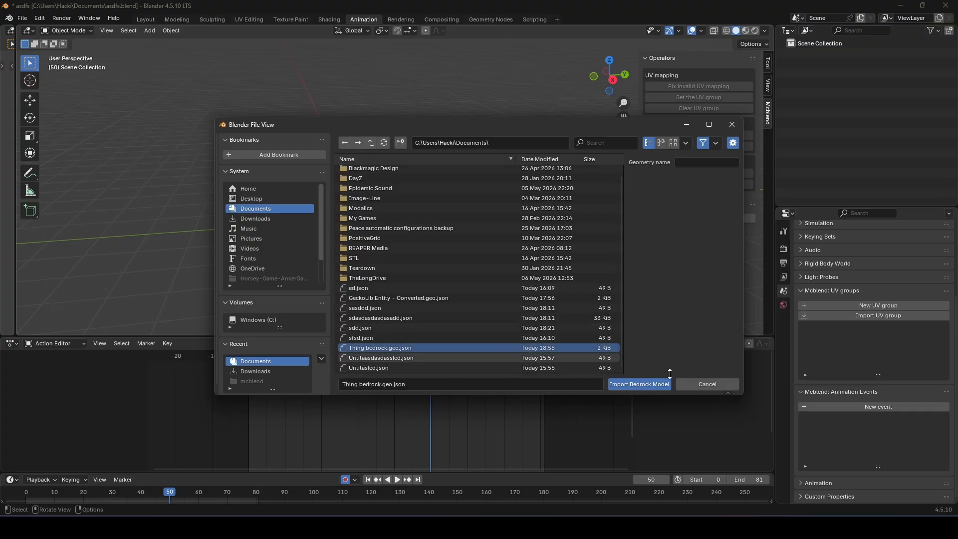
left_click(665, 384)
- Select the imported model's armature and turn on X-ray display to inspect its bones inside the body
scroll(543, 232, "up", 5)
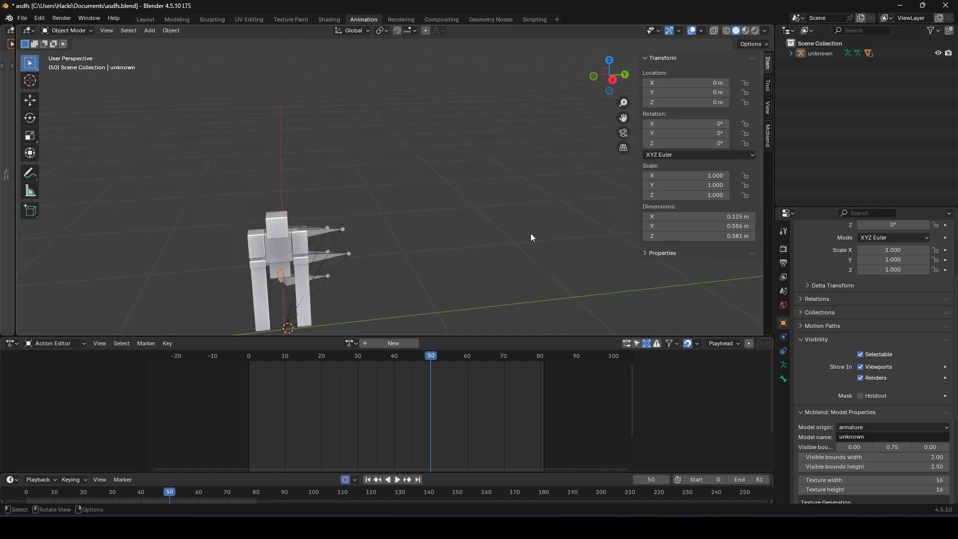
middle_click_drag(500, 253, 560, 186, "shift")
scroll(560, 186, "up", 2)
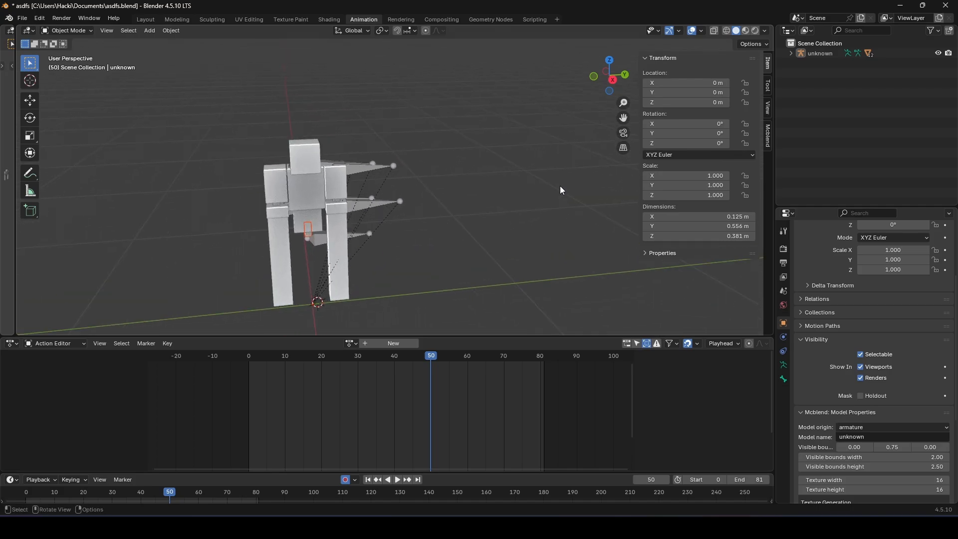
left_click(73, 30)
left_click(351, 166)
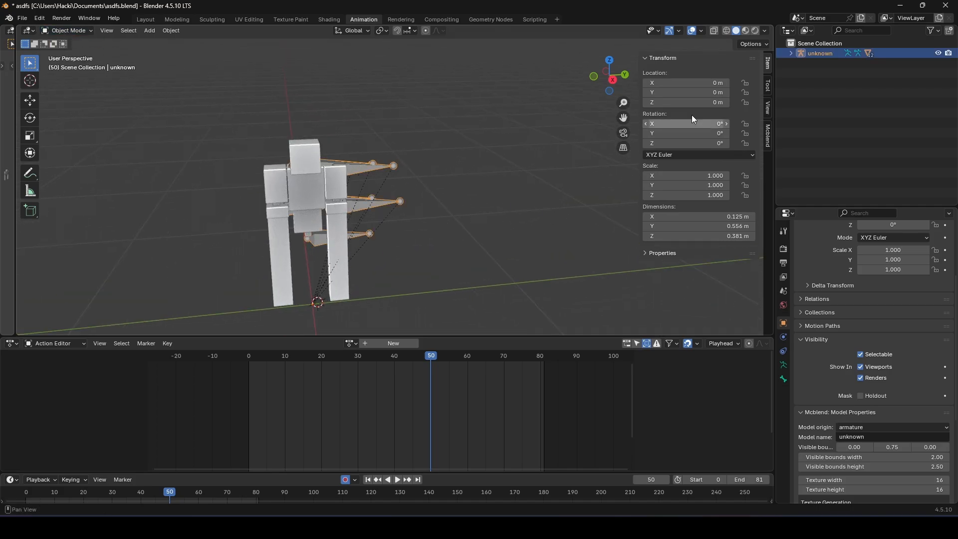
left_click(718, 31)
scroll(358, 162, "up", 2)
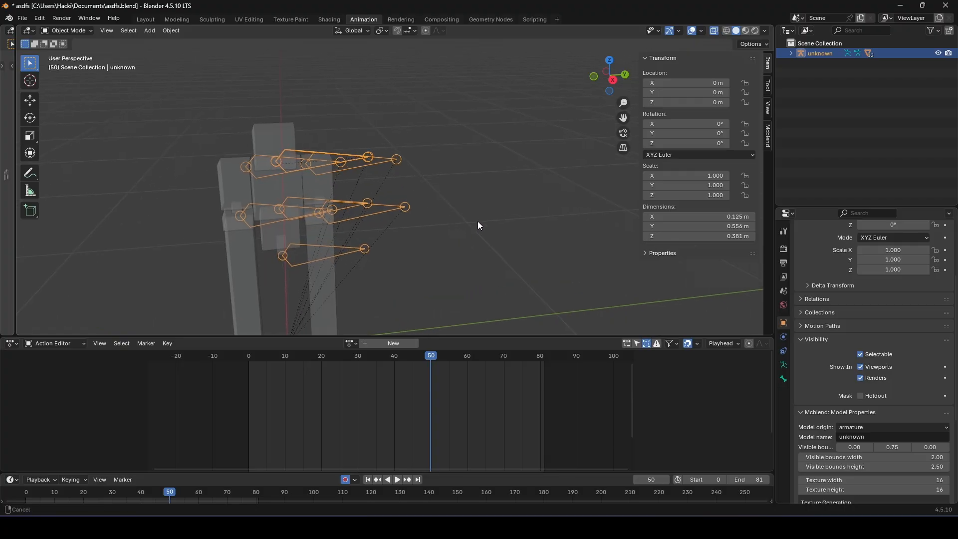
middle_click_drag(478, 221, 535, 206, "shift")
middle_click_drag(409, 202, 559, 235)
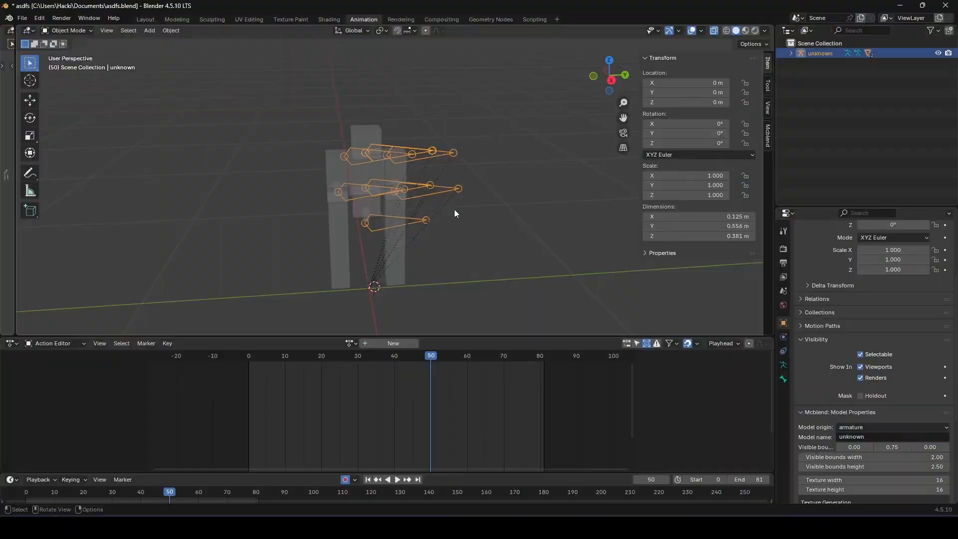
- Select the entire imported model with its armature and duplicate it about 1.29 m along the Y axis
left_click(483, 227)
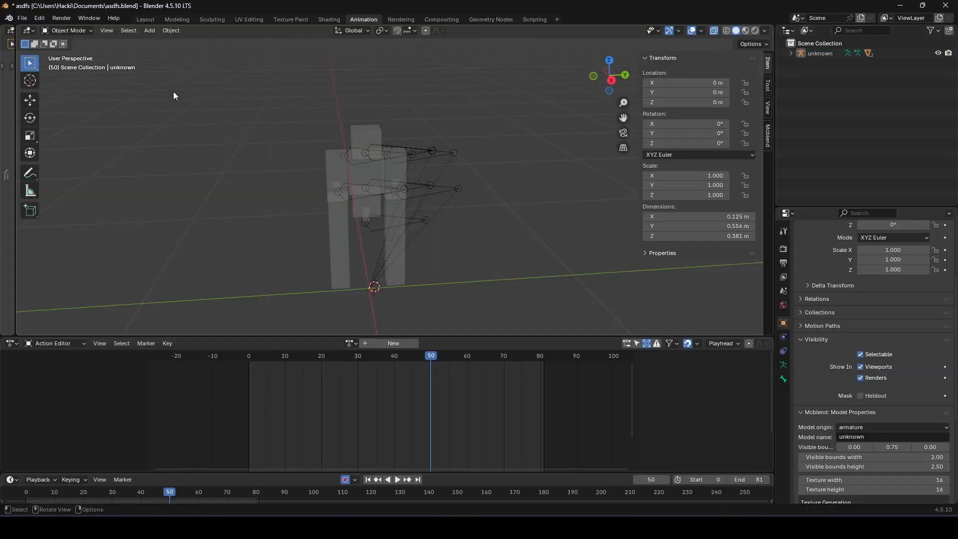
left_click(79, 29)
middle_click_drag(123, 68, 209, 122)
left_click_drag(166, 103, 401, 245)
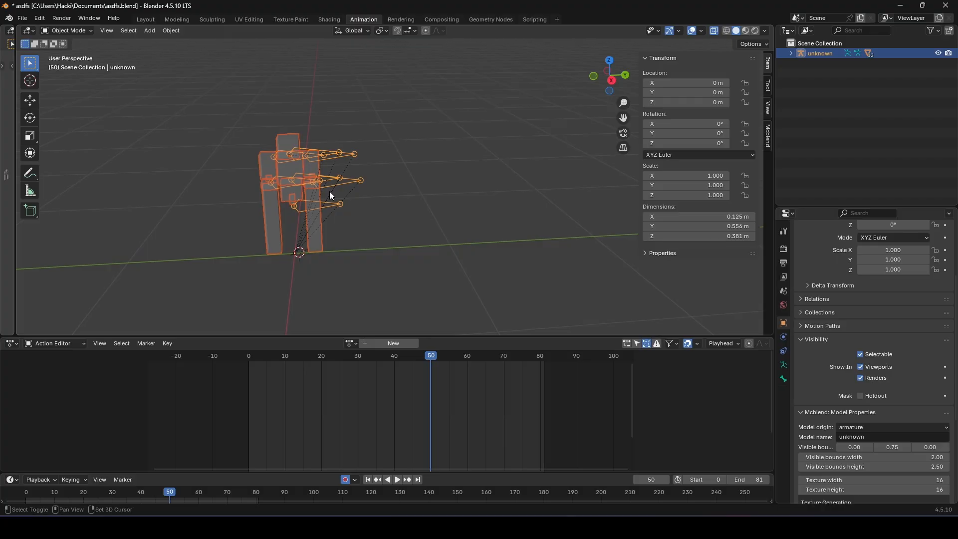
key("shift+d")
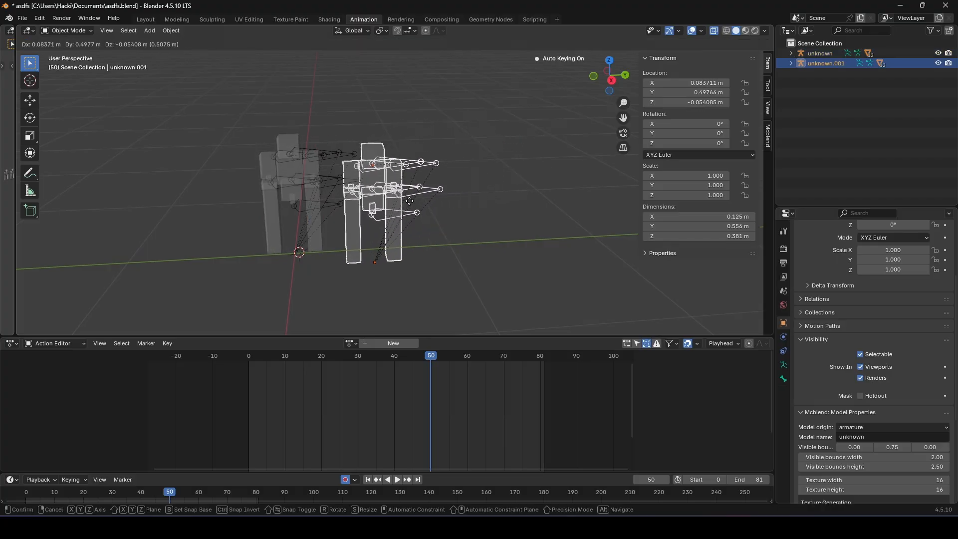
key("y")
left_click(529, 202)
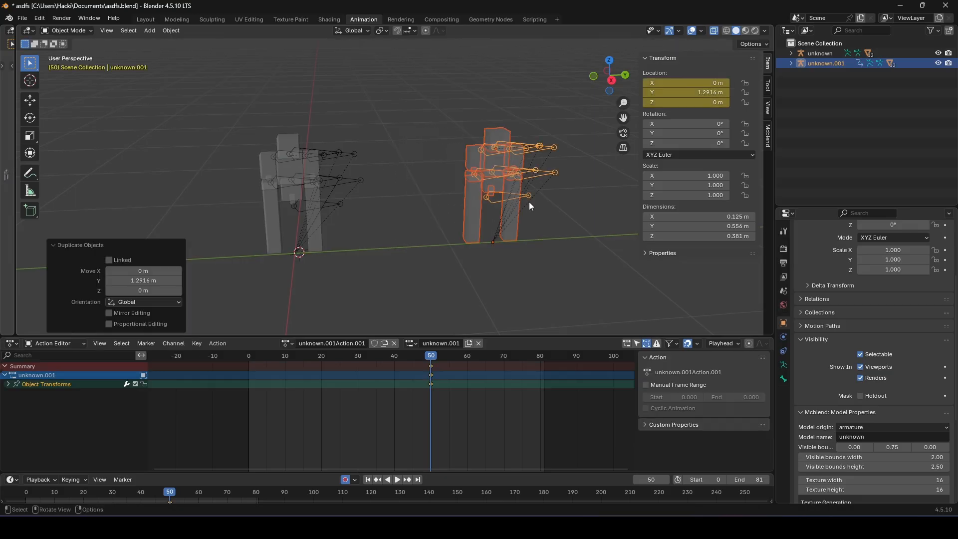
- Raise the duplicated model about 0.98 m along Z, then move it freely to about Y 1.67 m and Z 1.27 m
middle_click_drag(529, 201, 407, 220, "shift")
scroll(443, 218, "down", 2)
middle_click_drag(468, 225, 451, 203, "shift")
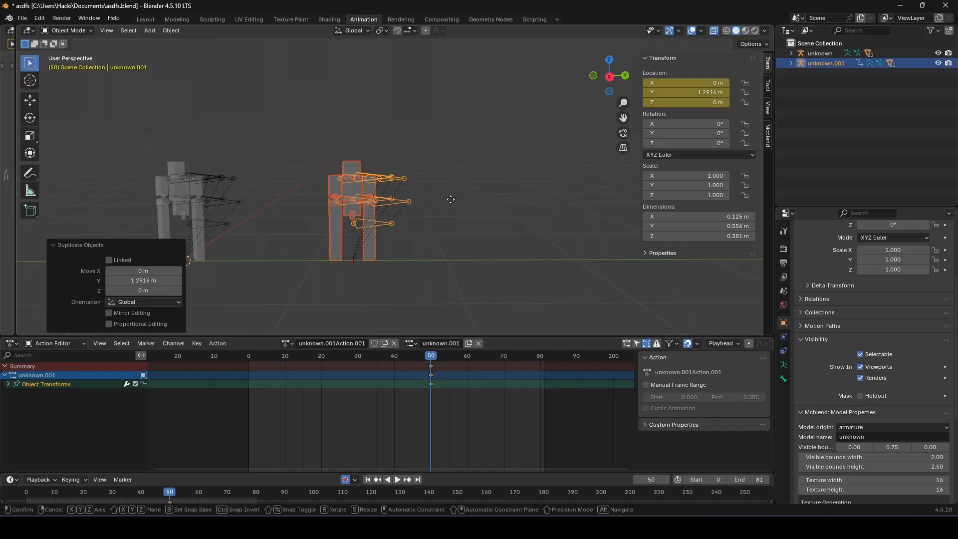
key("g")
key("y")
key("z")
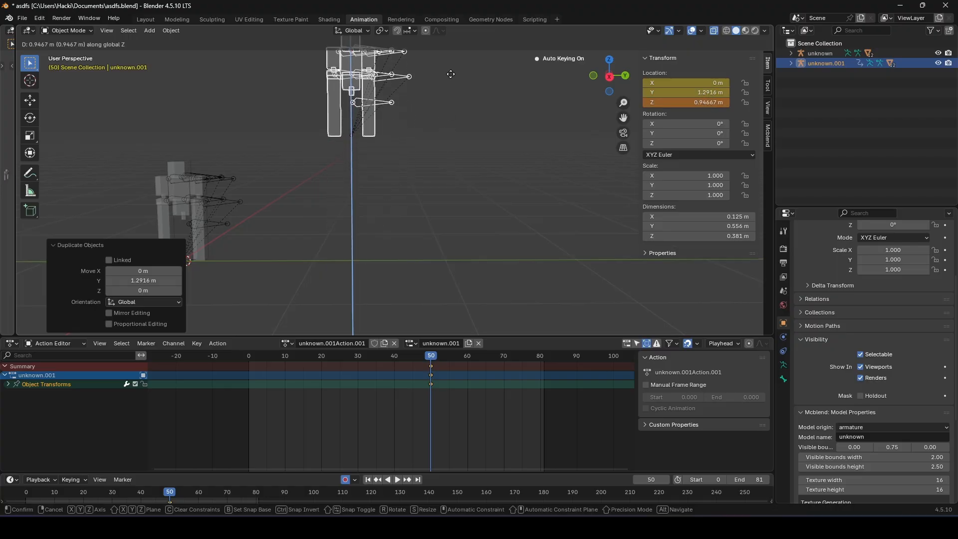
left_click(453, 83)
middle_click_drag(453, 83, 469, 155, "shift")
key("g")
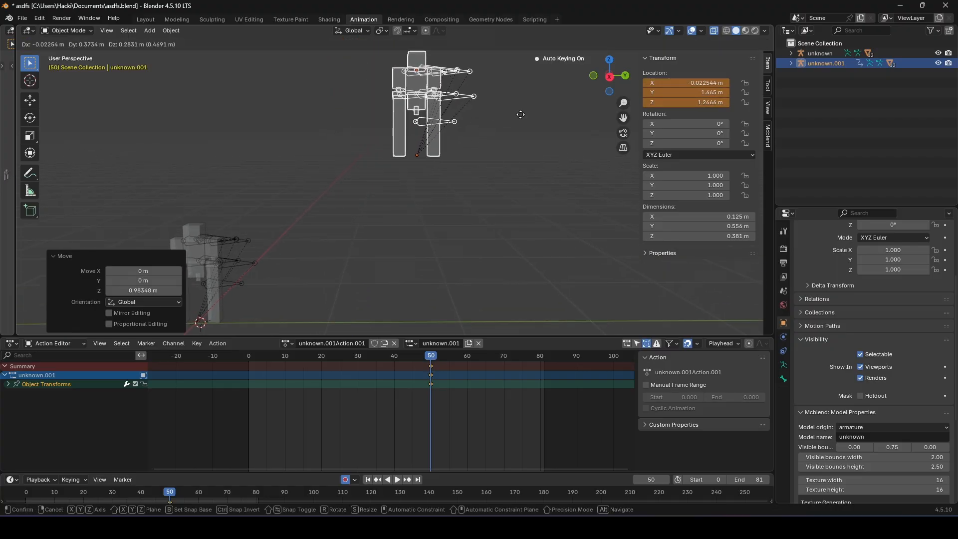
left_click(519, 111)
middle_click_drag(519, 111, 528, 225)
left_click(528, 225)
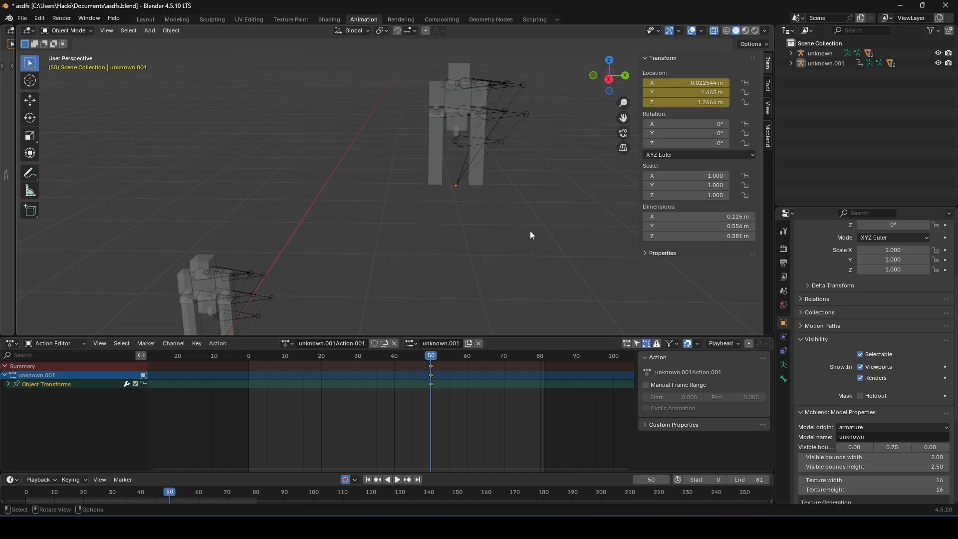
- Select the duplicated model's armature and put it in Edit Mode
middle_click_drag(533, 220, 526, 228, "shift")
scroll(530, 190, "up", 1)
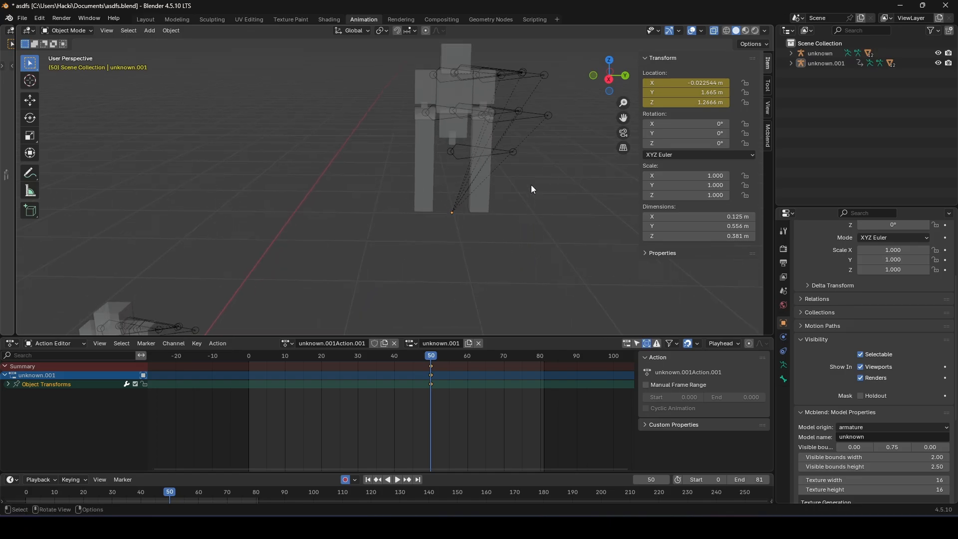
left_click(547, 118)
middle_click_drag(586, 127, 433, 257, "shift")
scroll(433, 256, "up", 2)
middle_click_drag(524, 292, 536, 248, "shift")
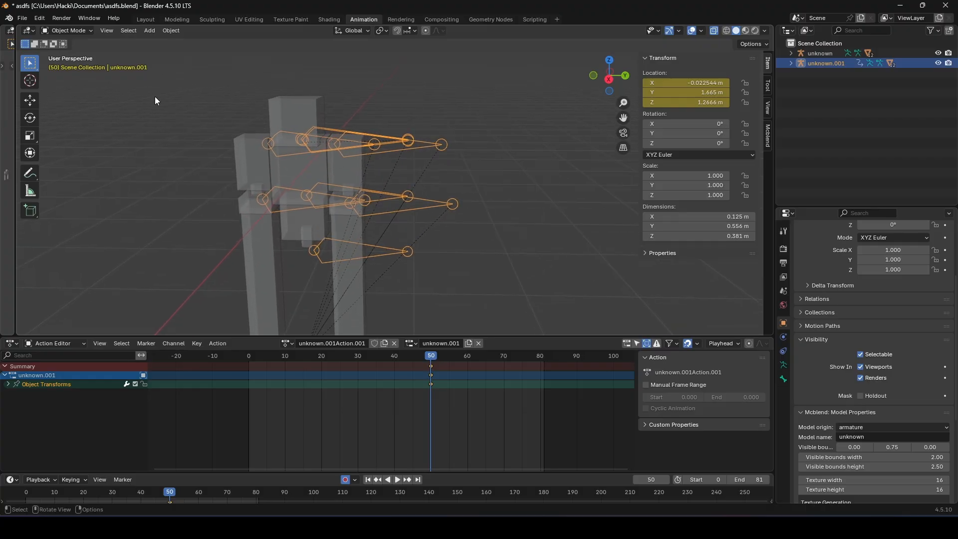
left_click(67, 30)
left_click(66, 52)
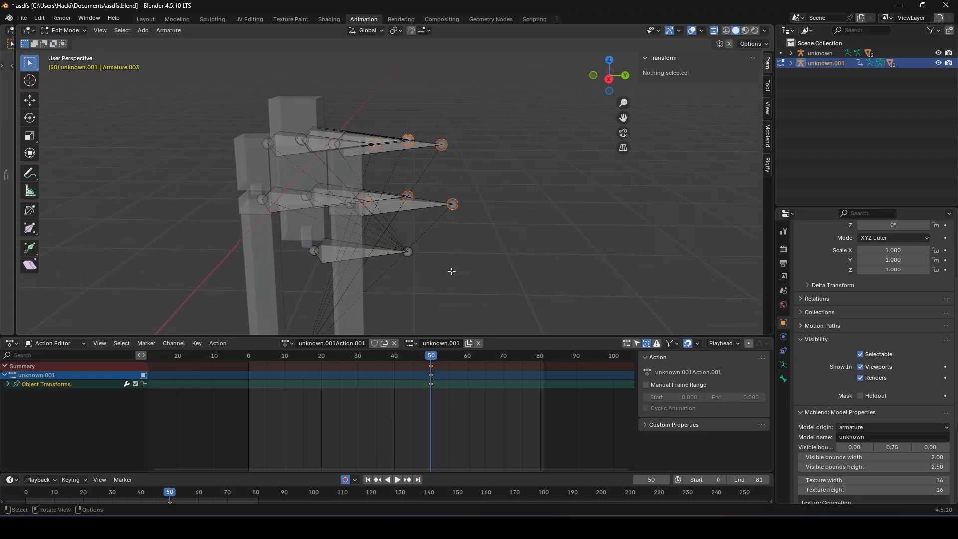
- Select the head joint of the ArmL2 bone and align the view to Right Orthographic
middle_click_drag(451, 271, 426, 256)
middle_click_drag(627, 278, 513, 114, "shift")
middle_click_drag(568, 229, 608, 243)
middle_click_drag(439, 170, 473, 145, "shift")
left_click(463, 121)
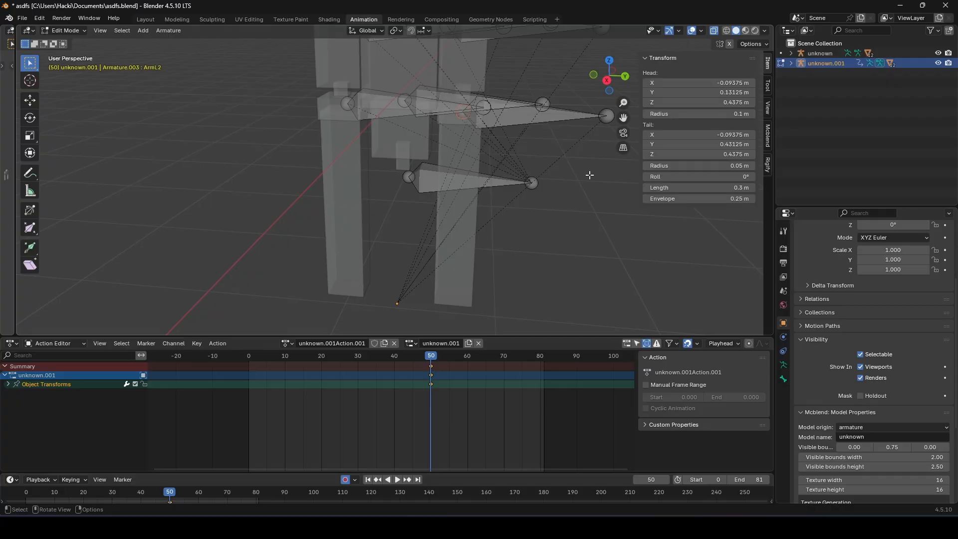
middle_click_drag(587, 190, 533, 226, "shift")
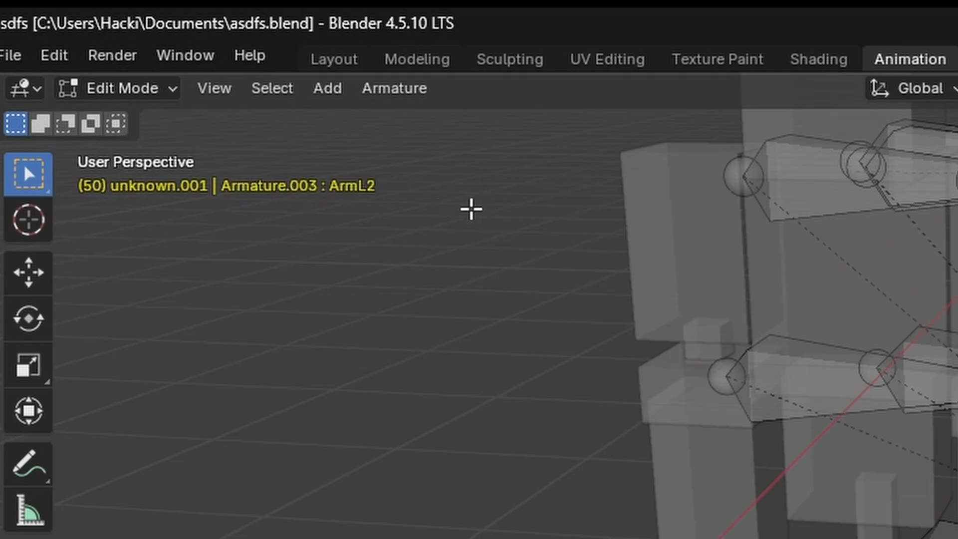
left_click_drag(313, 168, 374, 191)
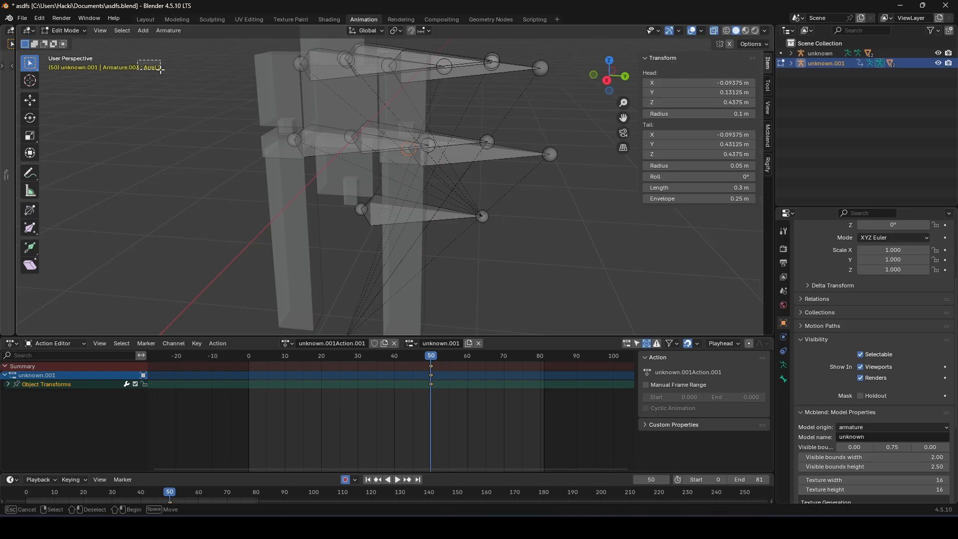
left_click_drag(161, 70, 185, 83)
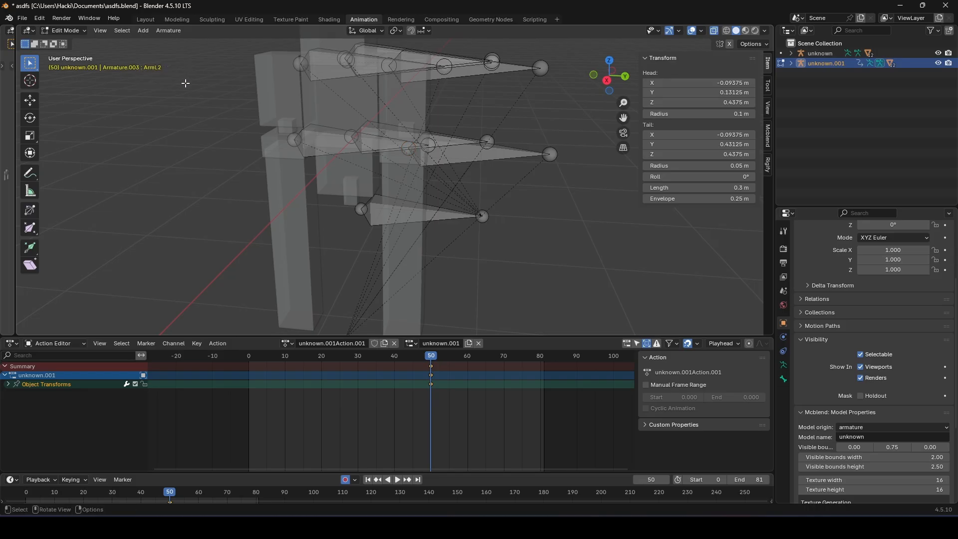
mouse_move(413, 156)
middle_mouse_down()
mouse_move(495, 162)
mouse_move(399, 160)
middle_mouse_up()
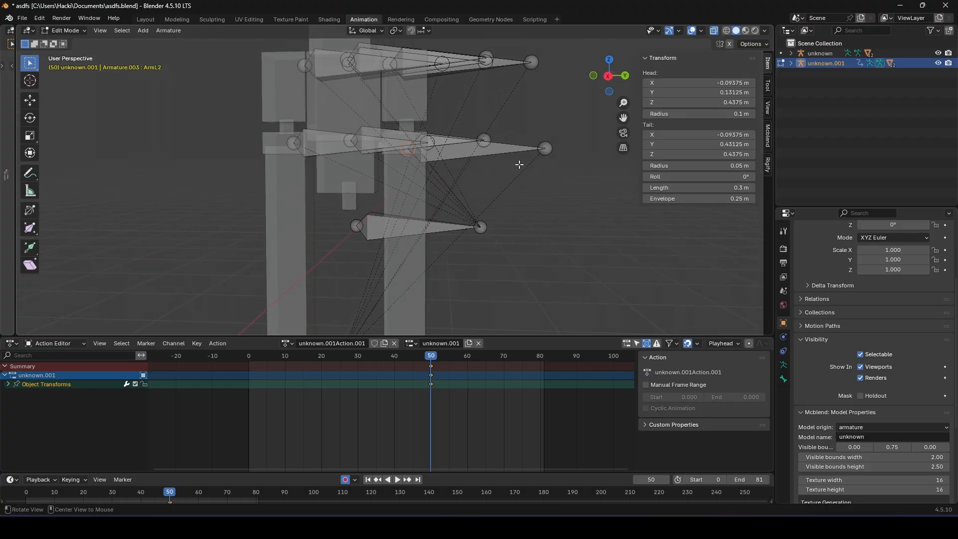
middle_click_drag(541, 208, 532, 177)
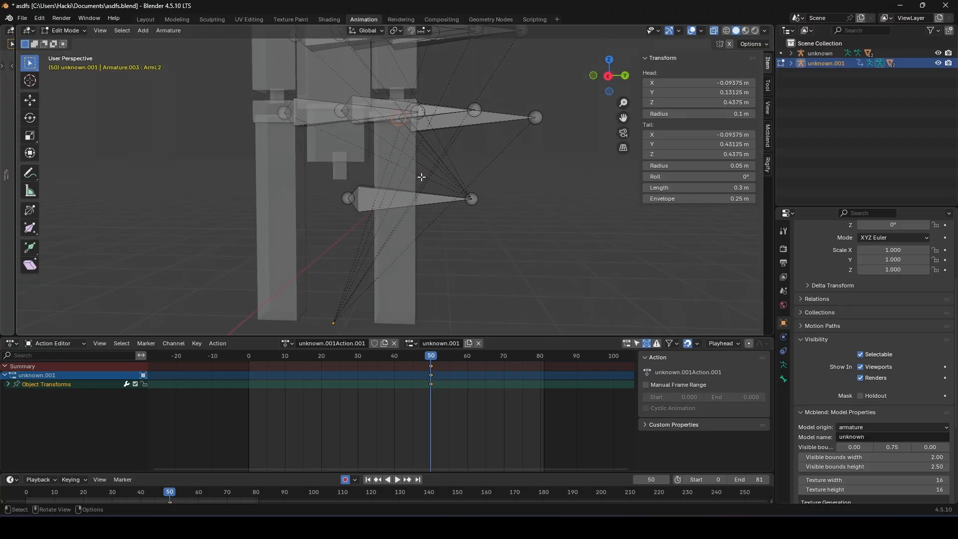
left_click(609, 76)
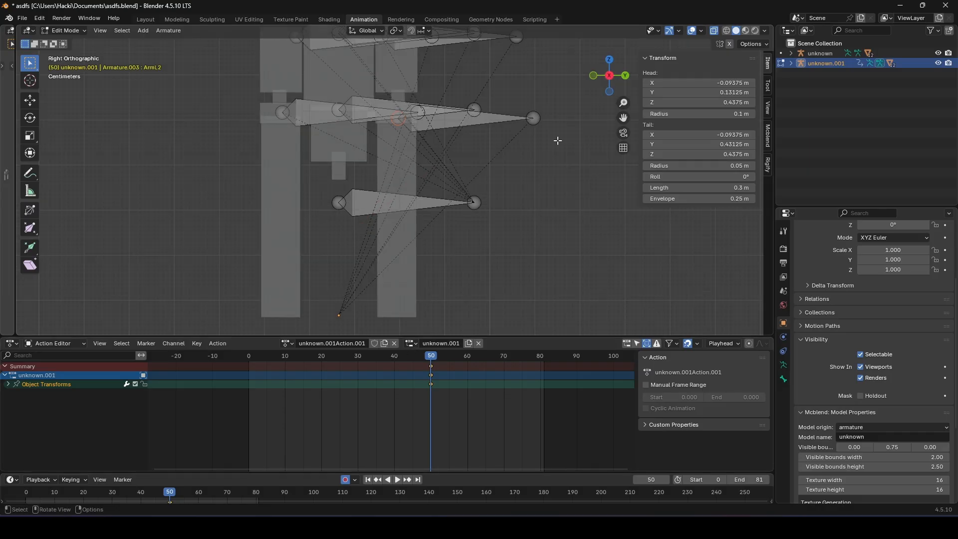
- Extrude a bone from the ArmL2 head about 0.44 m straight down along Z to the end of the lower arm
scroll(522, 161, "down", 2)
middle_click_drag(507, 165, 511, 169, "shift")
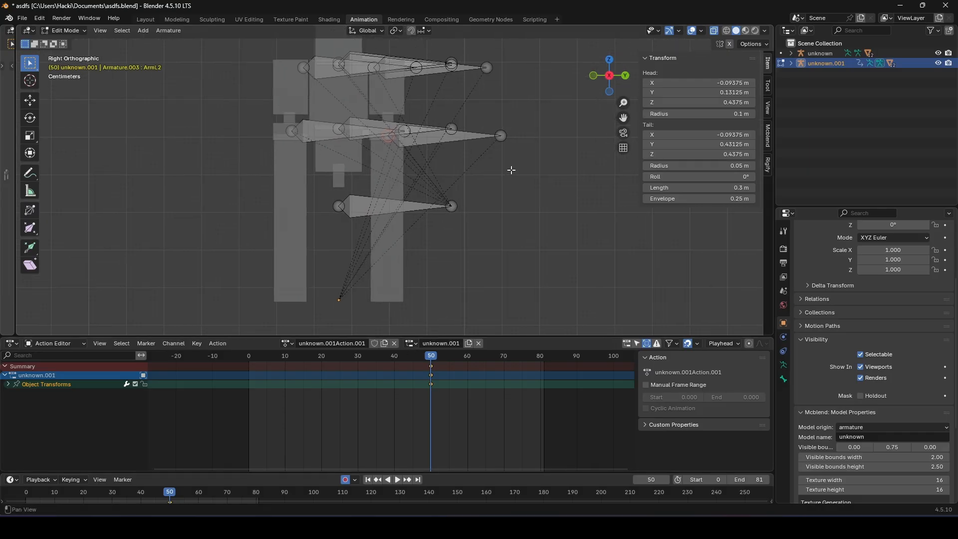
key("e")
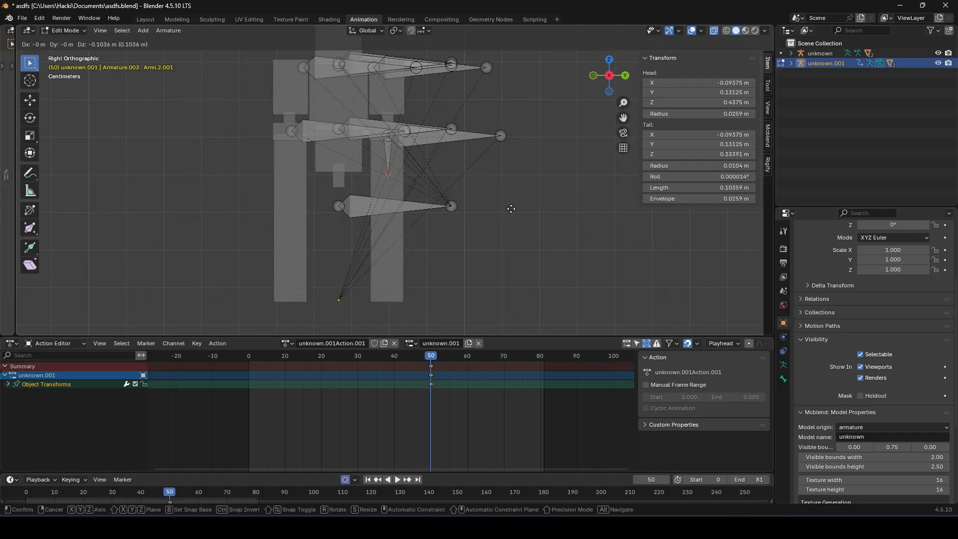
key("z")
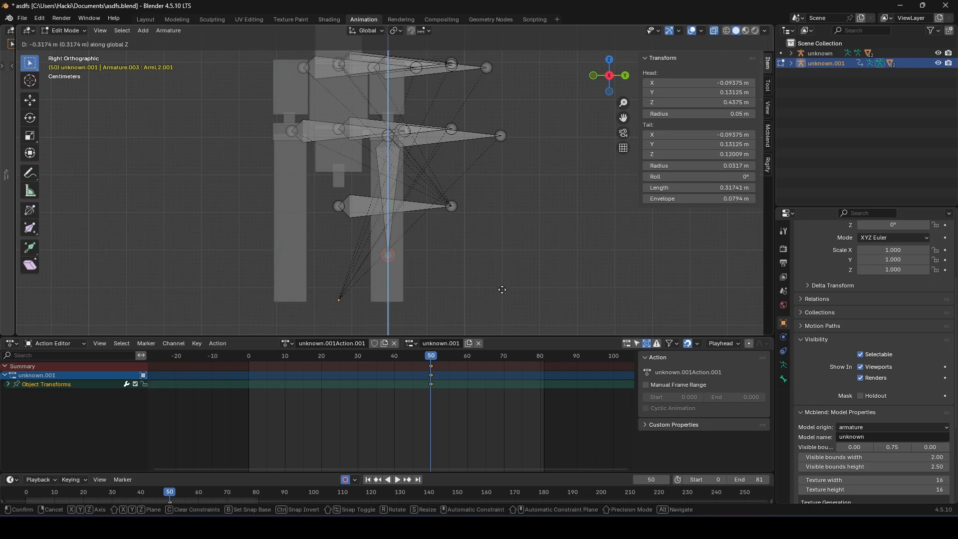
left_click(505, 334)
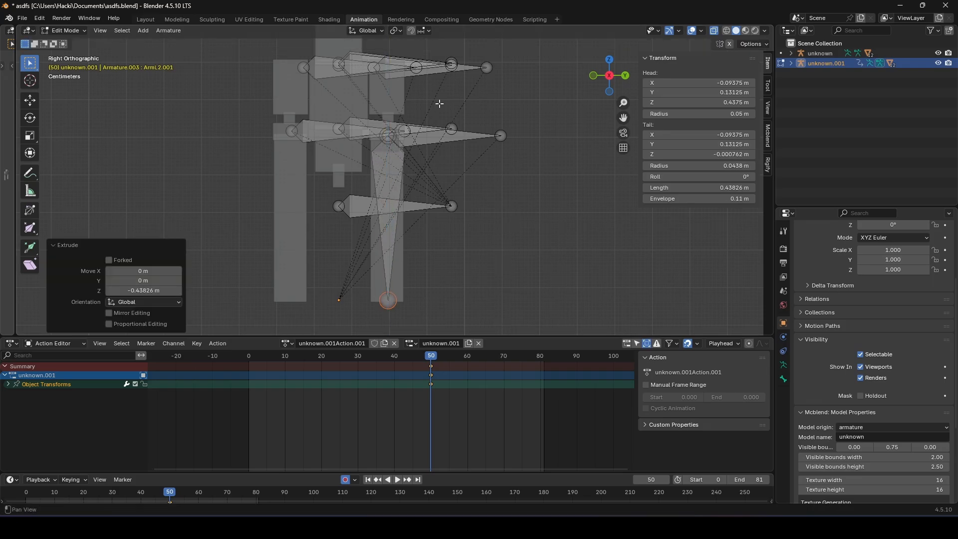
- Extrude a bone from the ArmR2 head straight down along Z to the end of the other lower arm
scroll(439, 103, "up", 3)
middle_click_drag(438, 104, 425, 155, "shift")
scroll(510, 185, "down", 2)
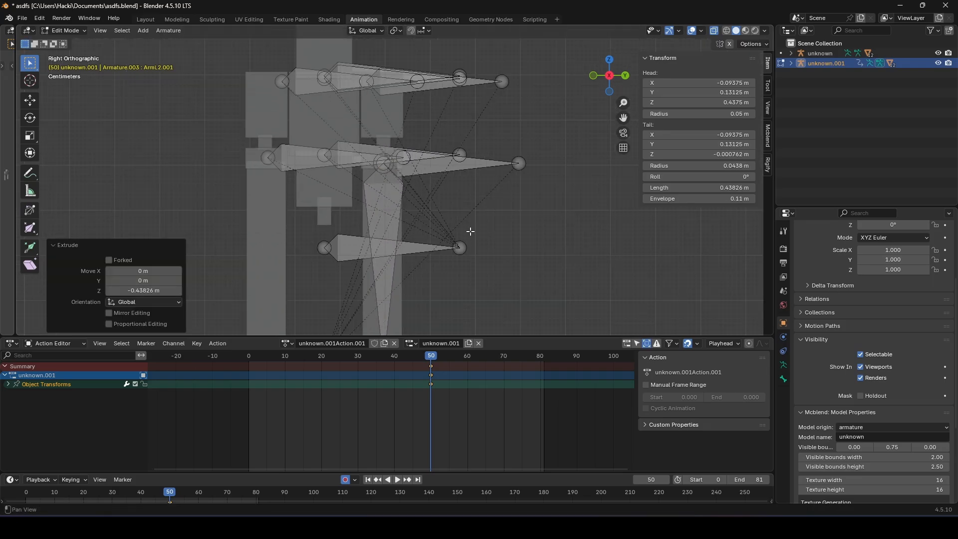
middle_click_drag(470, 231, 553, 154, "shift")
left_click(333, 94)
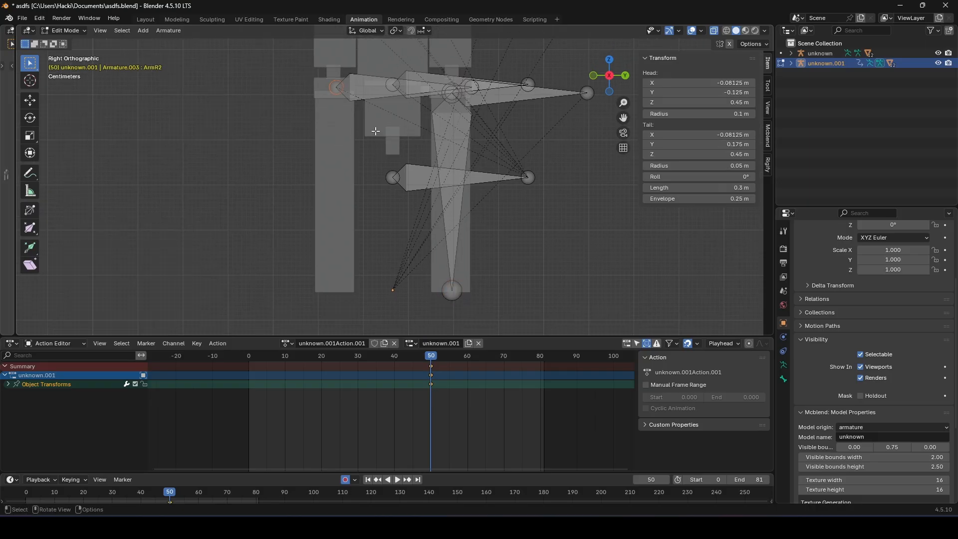
key("e")
key("z")
left_click(413, 331)
- Extrude bones from both upper-arm heads down to the ArmR2 and ArmL2 joints
scroll(352, 72, "up", 4)
middle_click_drag(352, 71, 383, 225, "shift")
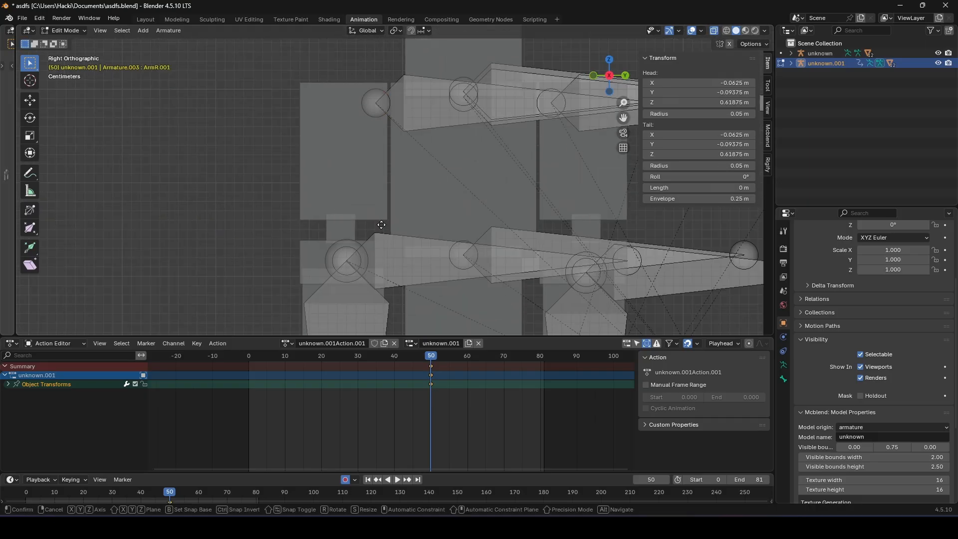
left_click(377, 106)
key("e")
left_click(353, 278)
middle_click_drag(371, 53, 176, 75, "shift")
left_click(356, 123)
left_click(270, 113)
- Extrude a bone from the Torso head about 0.18 m down along Z to the lowertorso joint
middle_click_drag(312, 54, 417, 294, "shift")
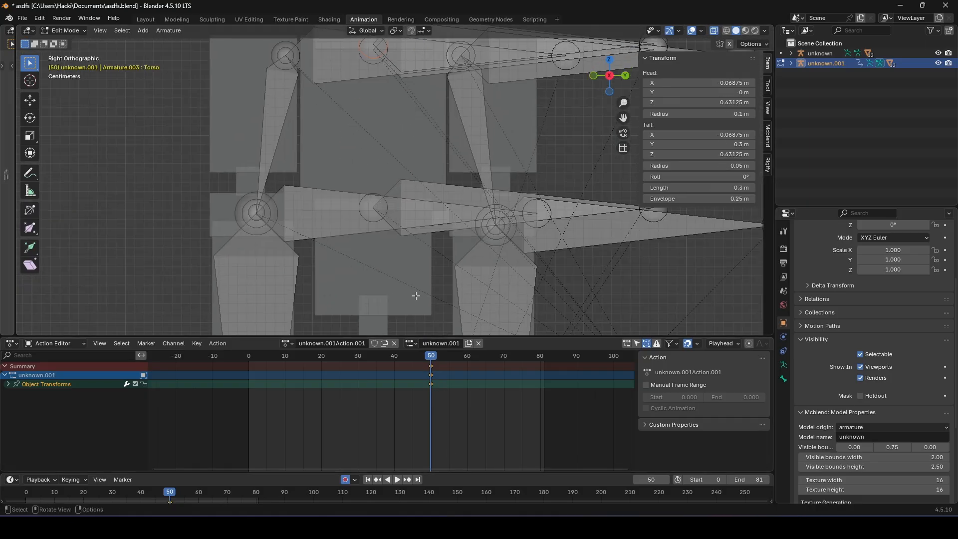
key("e")
key("z")
left_click(388, 236)
- Extrude a bone from the lowertorso head about 0.14 m down along Z into the small block below the lower torso
middle_click_drag(389, 236, 387, 142, "shift")
left_click(375, 108)
key("e")
key("z")
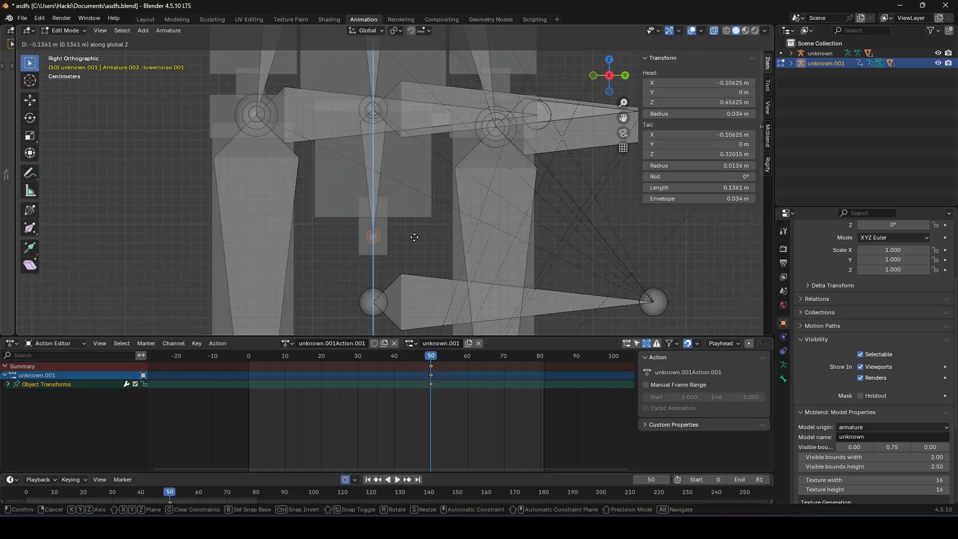
left_click(414, 237)
- Examine the extruded vertical bones against the original horizontal ones, selecting ArmL2, head, the extruded torso bone and lowertorso in turn
middle_click_drag(430, 65, 433, 155, "shift")
middle_click_drag(437, 101, 436, 159, "shift")
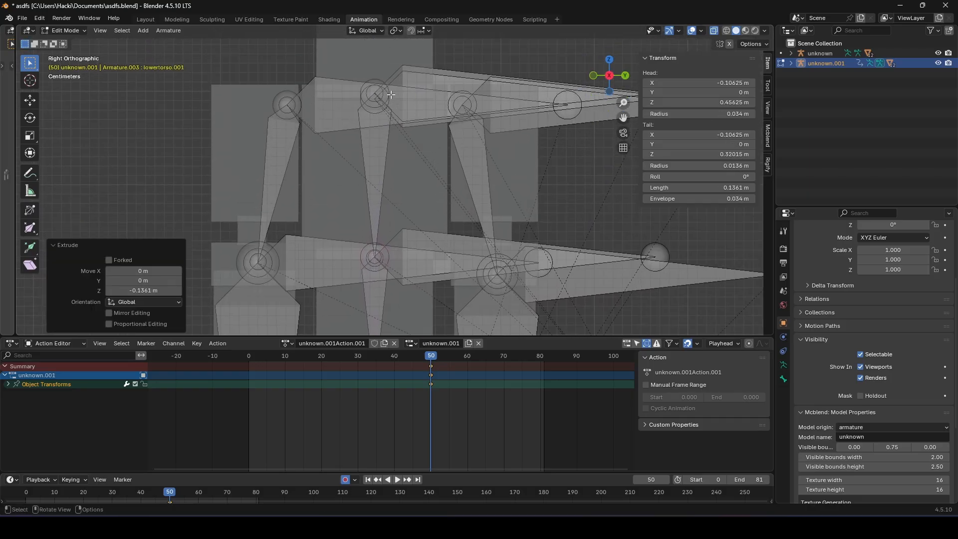
middle_click_drag(419, 201, 435, 56, "shift")
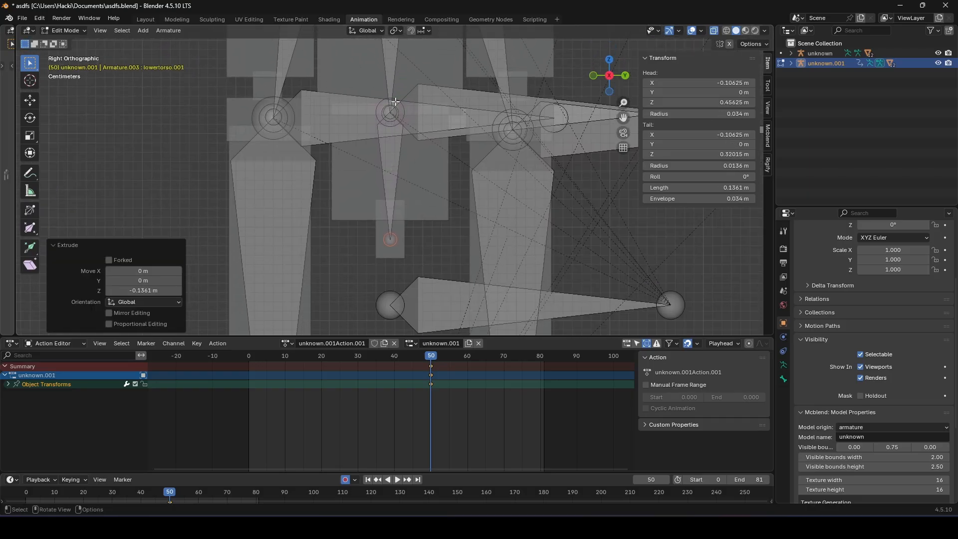
middle_click_drag(397, 95, 388, 151, "shift")
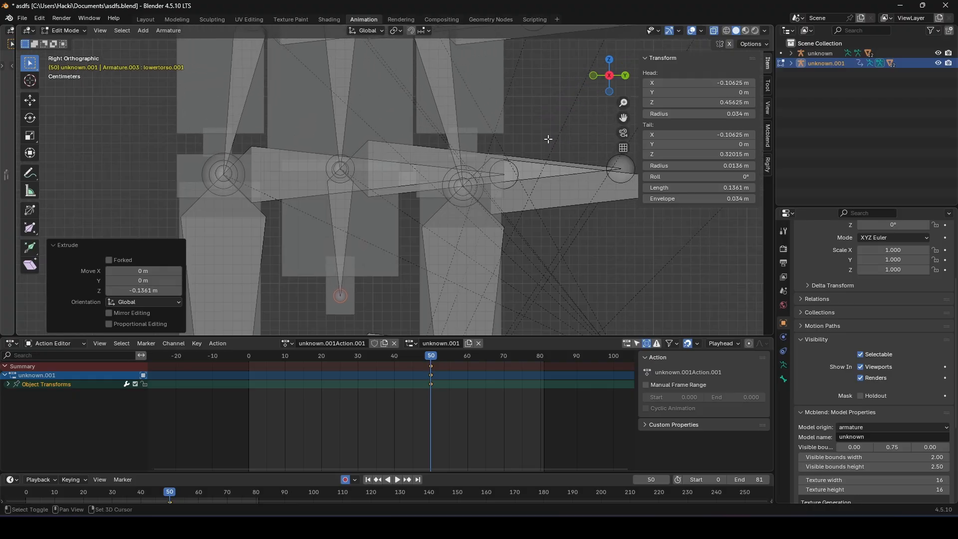
middle_click_drag(548, 136, 481, 120, "shift")
left_click(501, 173)
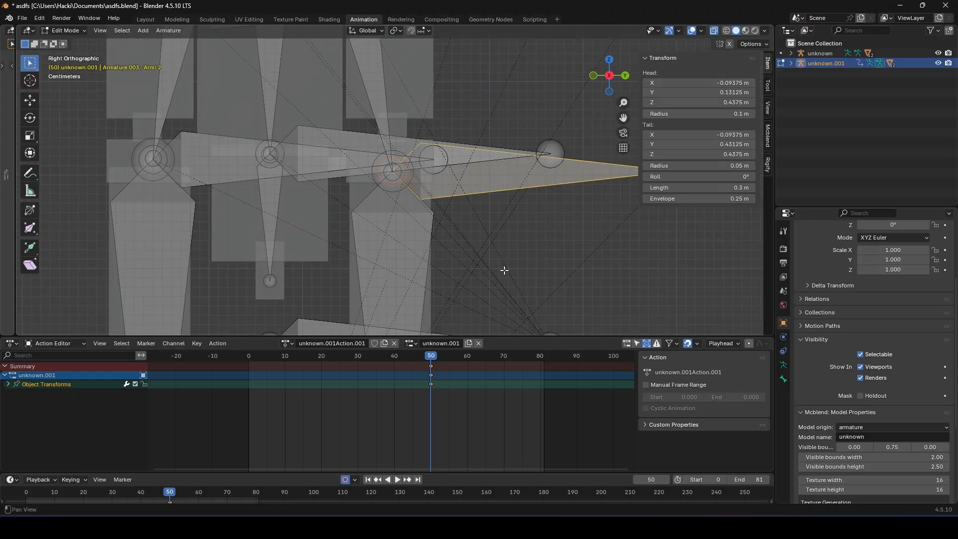
middle_click_drag(503, 269, 503, 162, "shift")
left_click(421, 149)
middle_click_drag(474, 85, 459, 134, "shift")
left_click(459, 131)
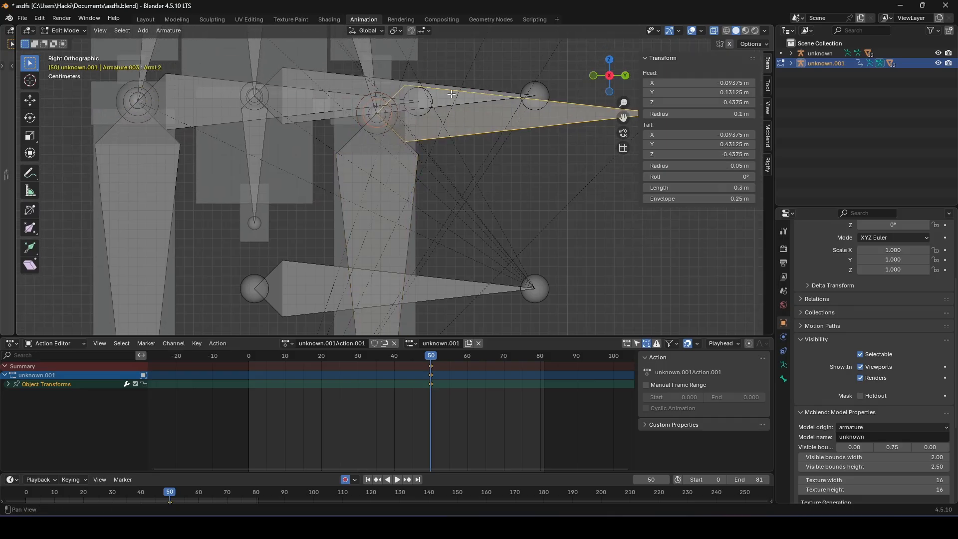
middle_click_drag(447, 87, 498, 282, "shift")
scroll(399, 186, "up", 1)
middle_click_drag(348, 149, 411, 110, "shift")
left_click(412, 267)
left_click(420, 88)
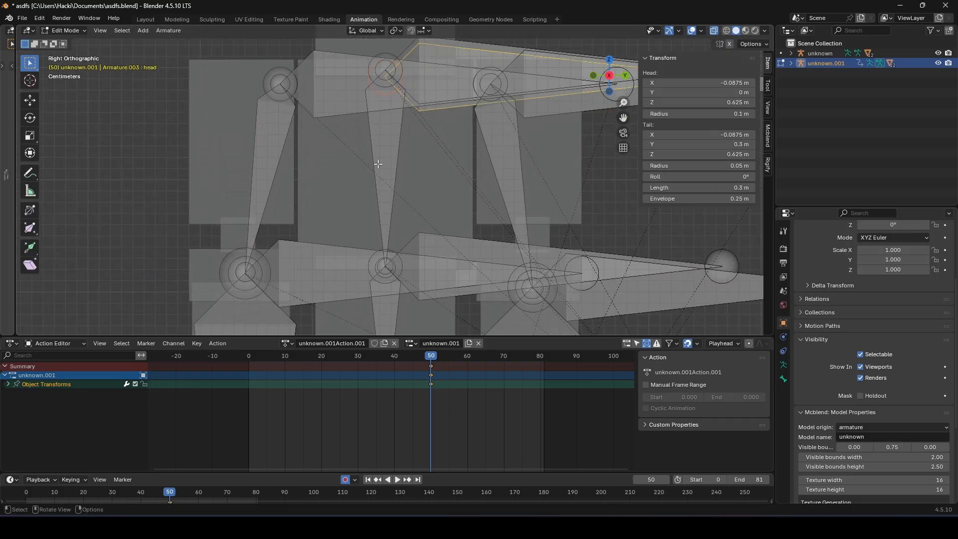
left_click(380, 164)
middle_click_drag(455, 240, 462, 111, "shift")
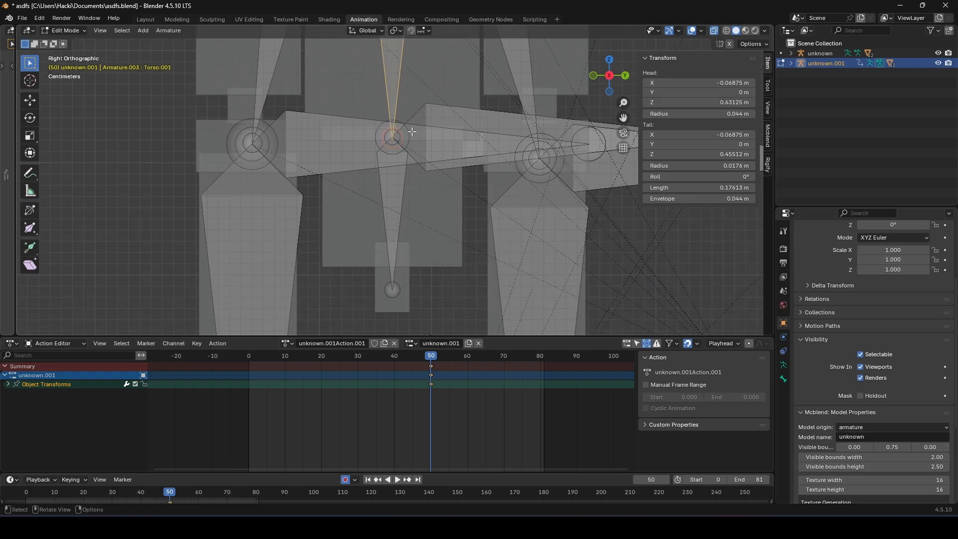
left_click(439, 115)
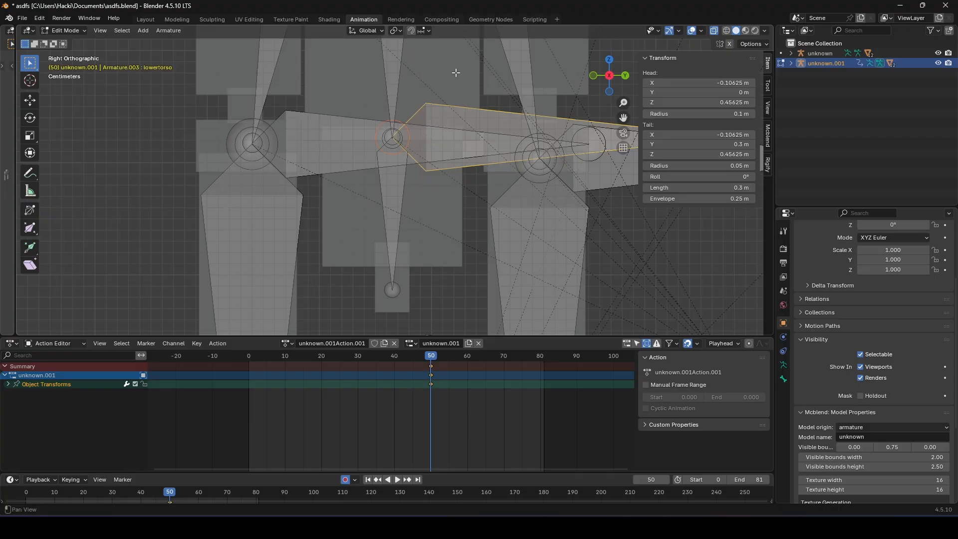
- Extrude a bone from the head bone's base joint about 0.12 m up along Z into the head block
middle_click_drag(415, 150, 371, 228, "shift")
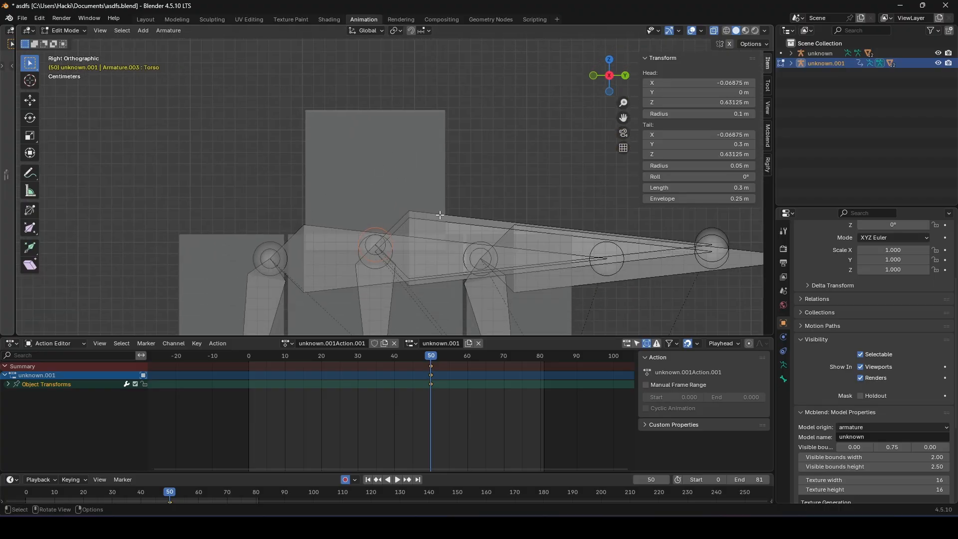
left_click(377, 248)
key("e")
key("z")
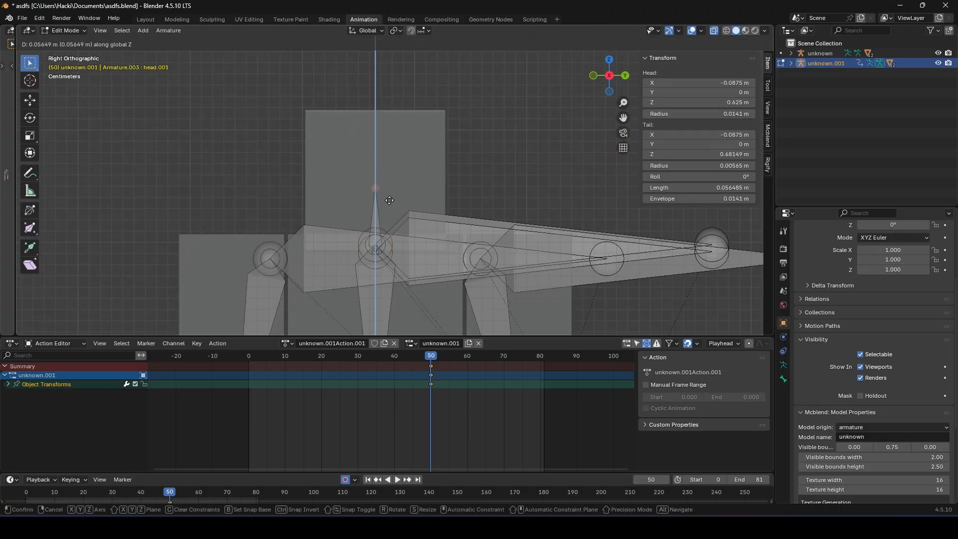
left_click(406, 127)
middle_click_drag(538, 145, 455, 257, "shift")
scroll(527, 382, "down", 3)
scroll(528, 381, "down", 1)
scroll(527, 310, "down", 4)
scroll(574, 282, "down", 2)
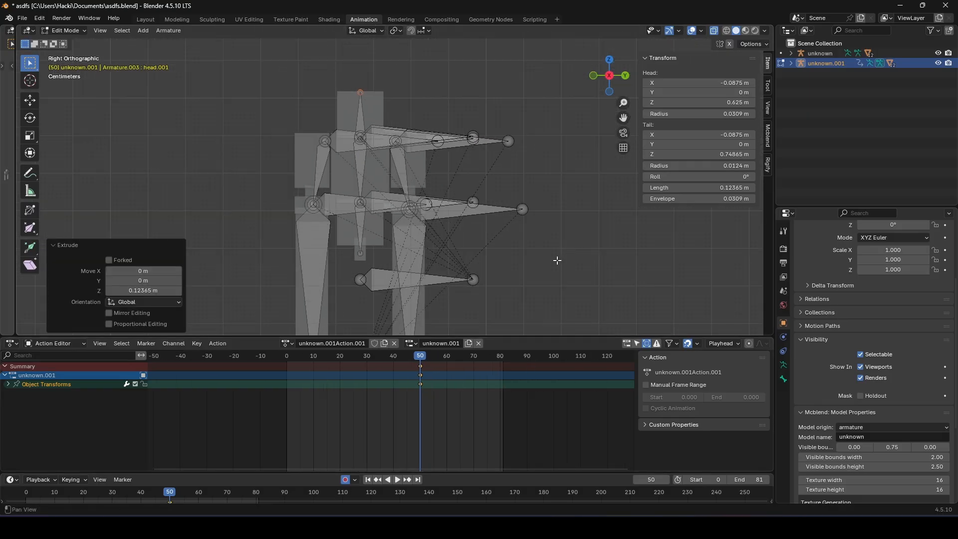
- Parent the horizontal ArmL2 bone to the vertical ArmL2.001 bone with Keep Offset
mouse_move(558, 261)
middle_mouse_down("shift")
mouse_move(558, 152)
mouse_move(546, 262)
middle_mouse_up("shift")
scroll(556, 142, "up", 2)
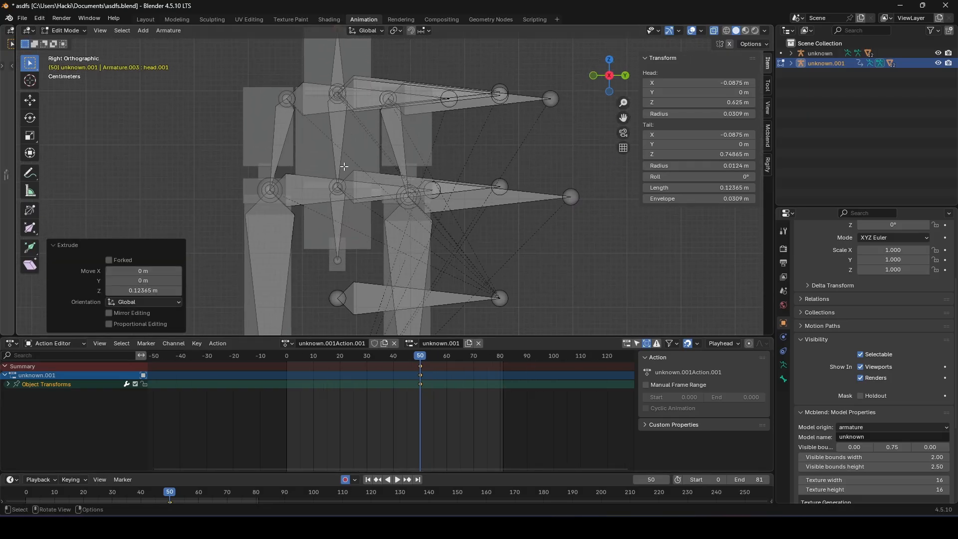
scroll(514, 155, "up", 2)
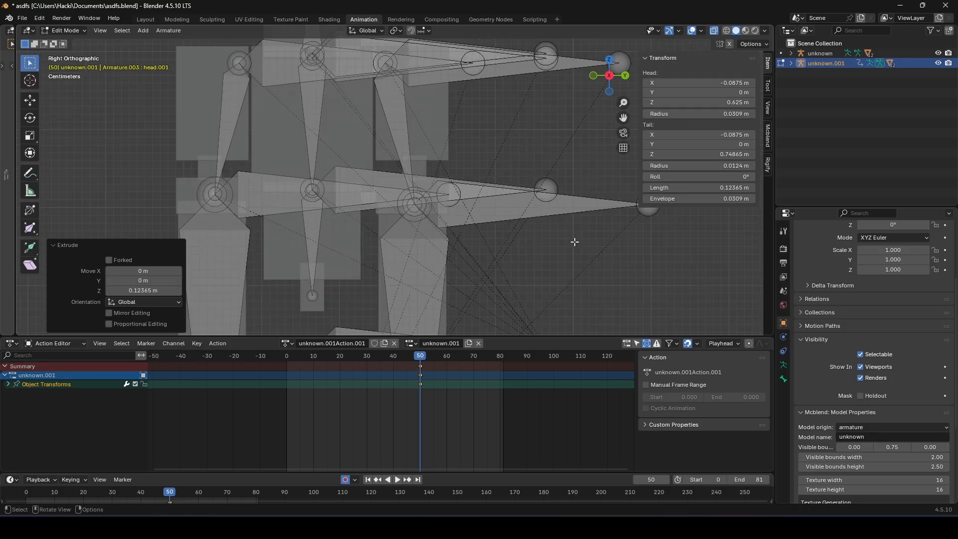
left_click(503, 213)
middle_click_drag(504, 214, 476, 190, "shift")
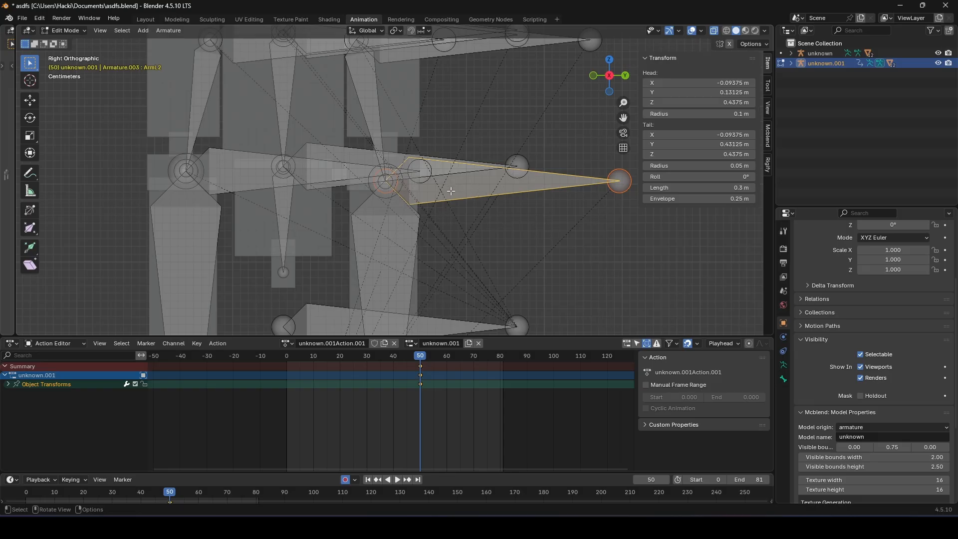
mouse_move(524, 143)
middle_mouse_down("shift")
mouse_move(511, 175)
mouse_move(532, 175)
mouse_move(519, 149)
middle_mouse_up("shift")
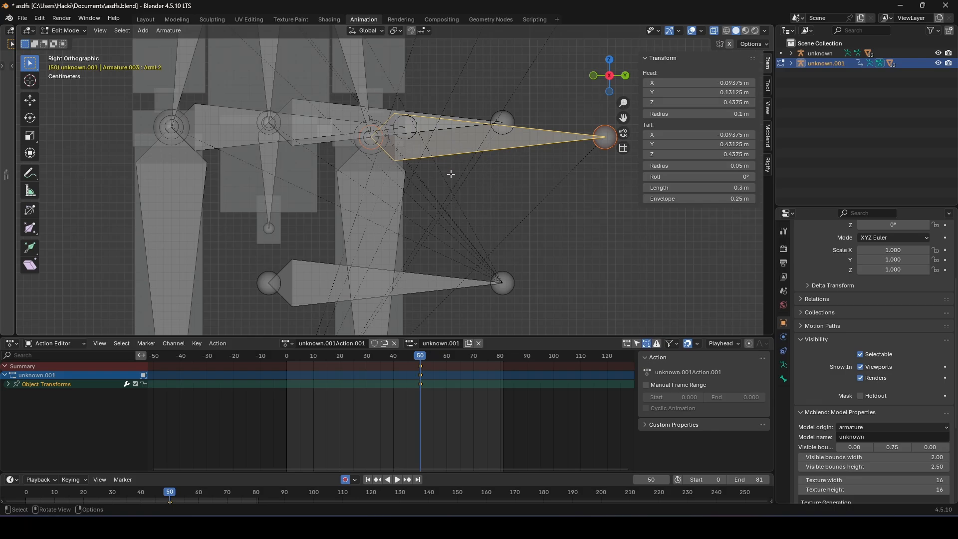
middle_click_drag(450, 174, 447, 199, "shift")
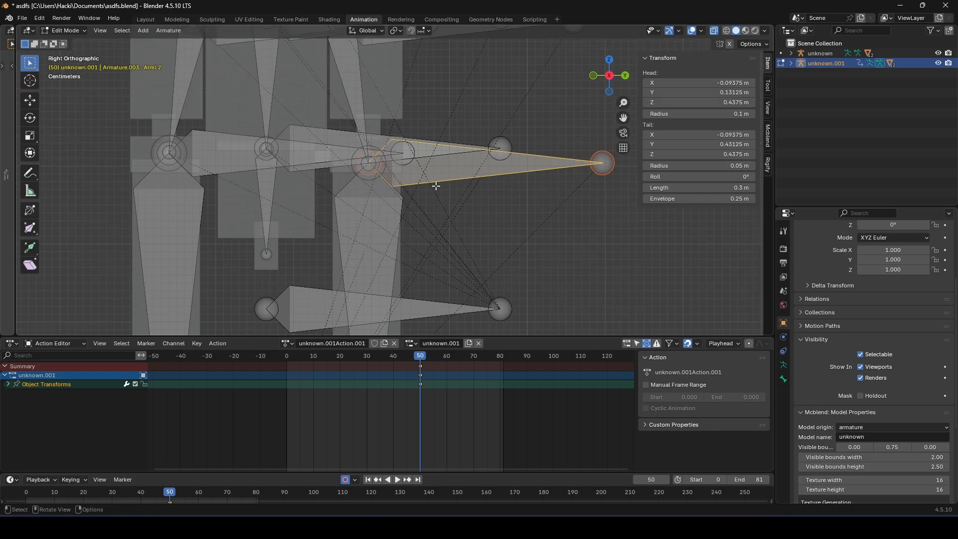
left_click(377, 220, "shift")
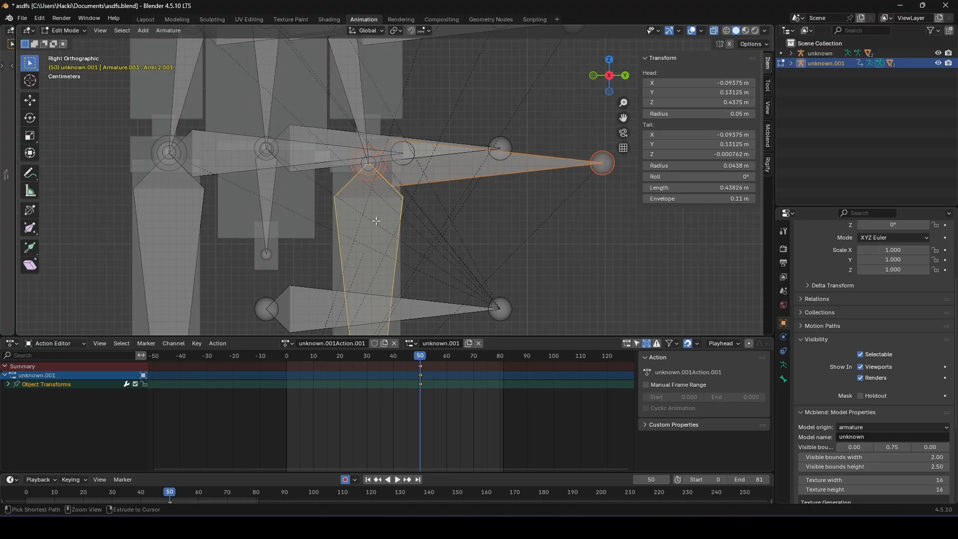
key("ctrl+p")
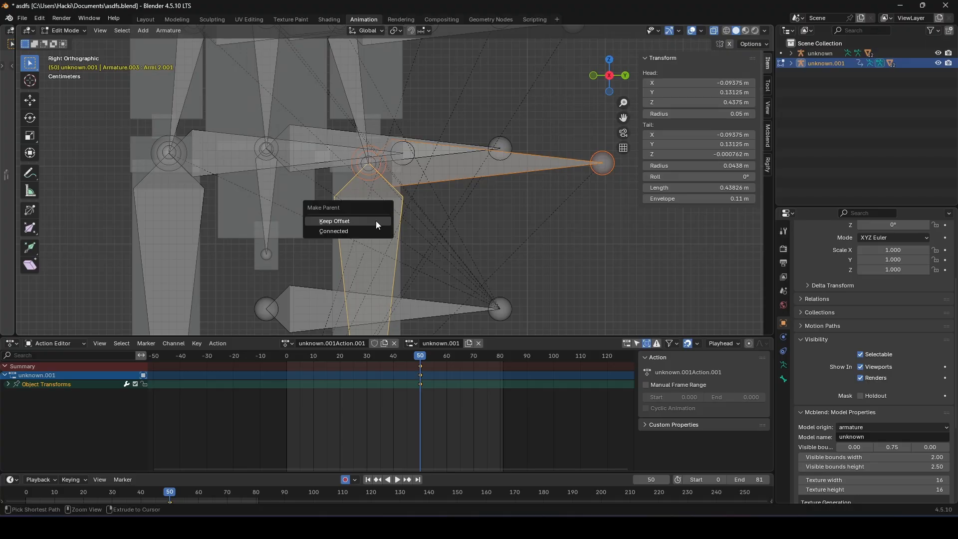
left_click(328, 221)
- Parent the horizontal ArmL bone to the vertical ArmL.001 bone with Keep Offset
middle_click_drag(529, 111, 526, 225, "shift")
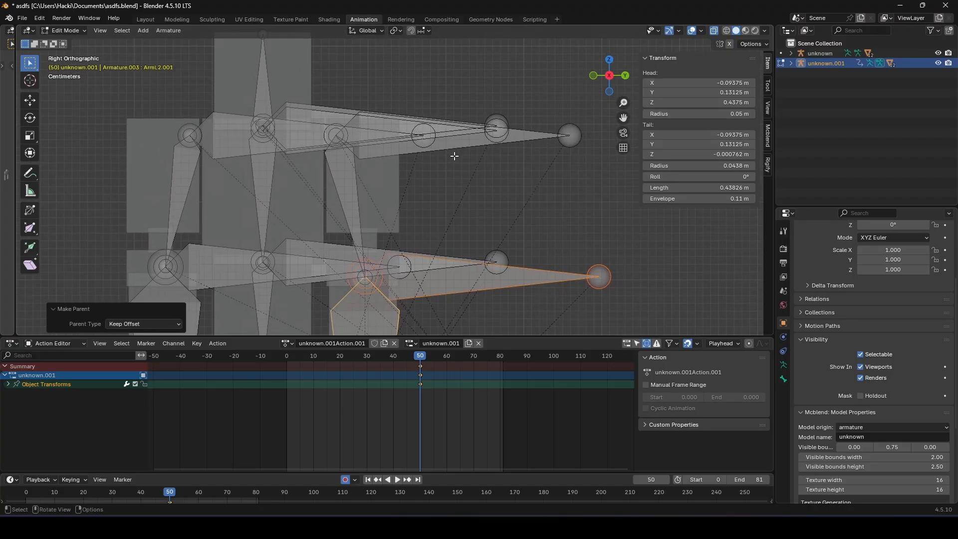
left_click(453, 155)
right_click(348, 191, "ctrl")
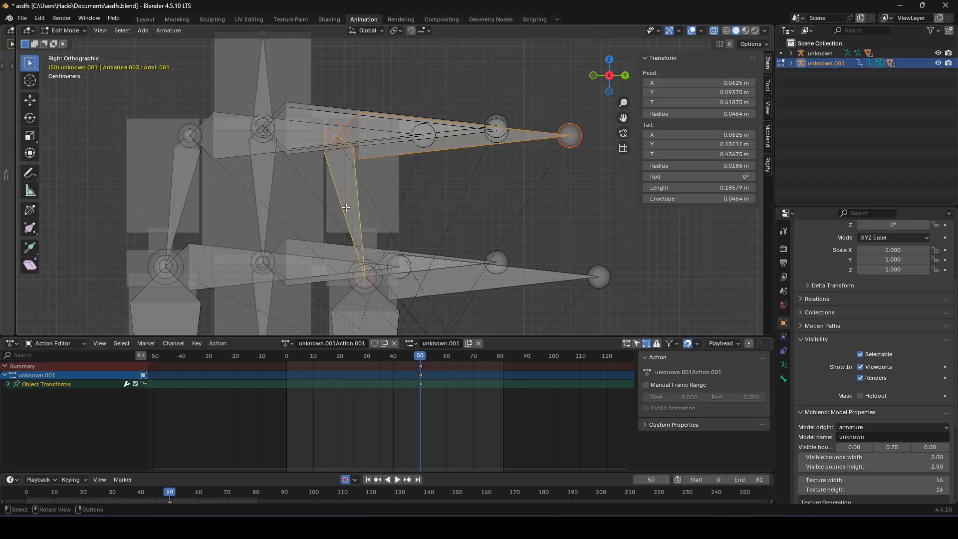
key("ctrl+p")
left_click(346, 208)
- Parent the horizontal ArmR bone to ArmR.001 and the horizontal ArmR2 bone to ArmR2.001, both with Keep Offset
middle_click_drag(213, 183, 288, 91, "shift")
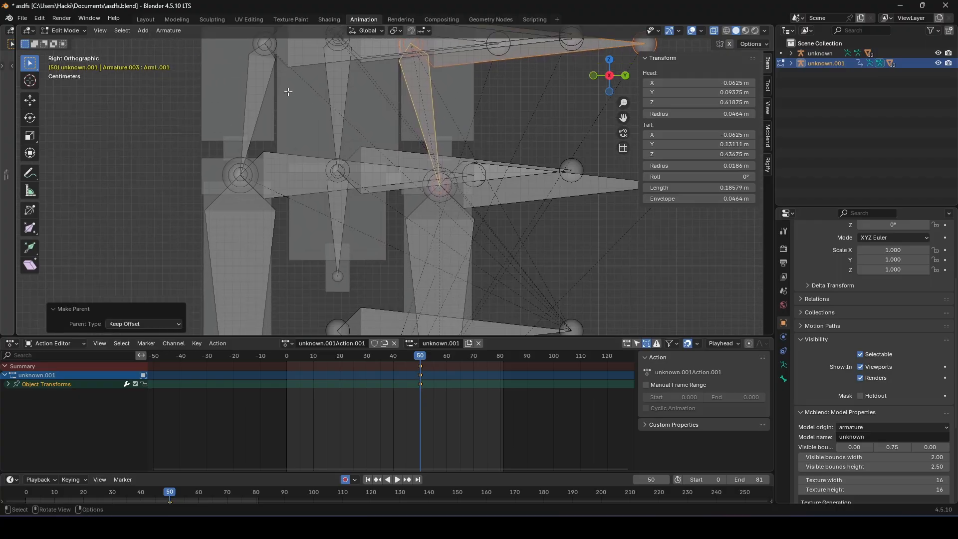
left_click(288, 54)
left_click(252, 103, "shift")
key("ctrl+p")
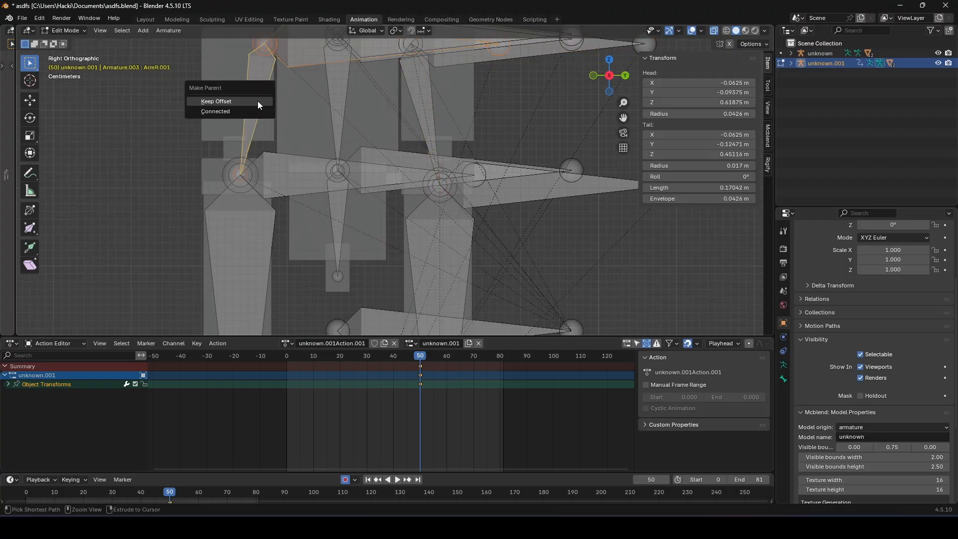
left_click(257, 100)
left_click(293, 185)
left_click(238, 264, "shift")
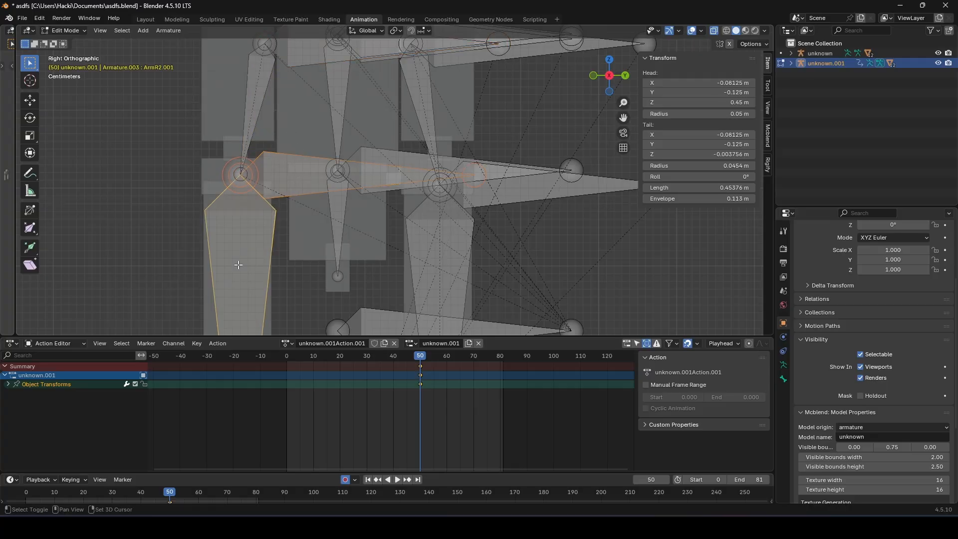
key("ctrl+p")
left_click(238, 264)
- Parent the horizontal lowertorso bone to the vertical lowertorso.001 bone with Keep Offset
left_click(381, 166)
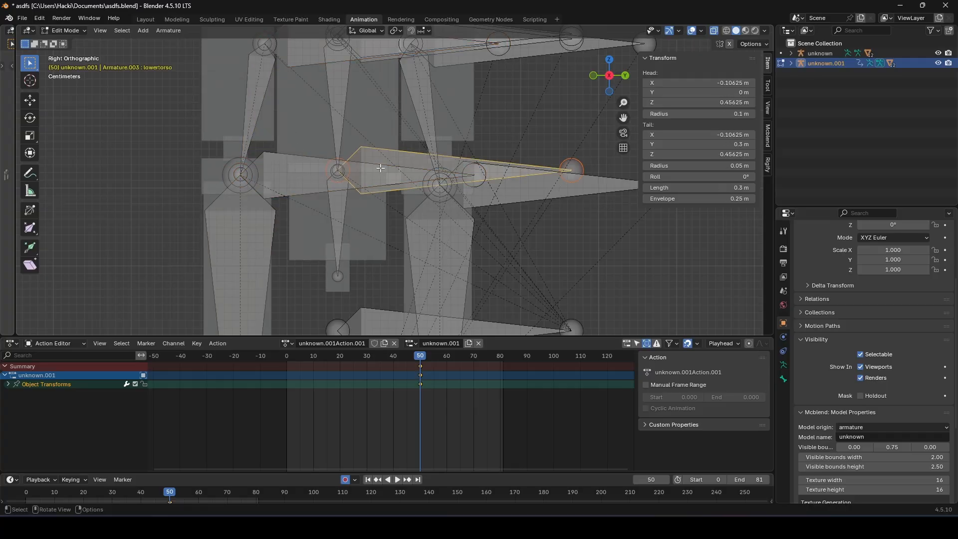
left_click(340, 229, "shift")
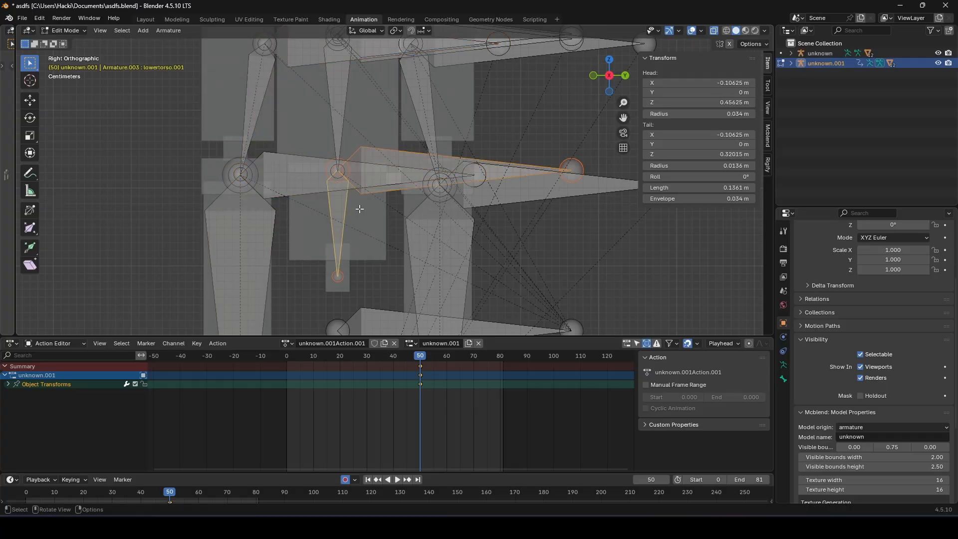
key("ctrl+p")
left_click(369, 196)
- Parent the horizontal head bone to head.001 and the horizontal Torso bone to Torso.001, both with Keep Offset
middle_click_drag(387, 129, 379, 211, "shift")
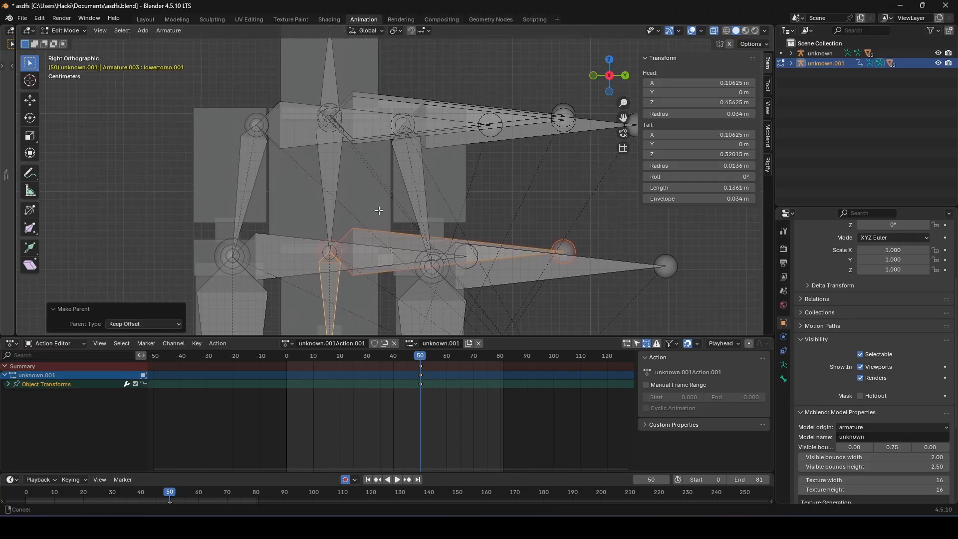
left_click(376, 142)
left_click(335, 85, "shift")
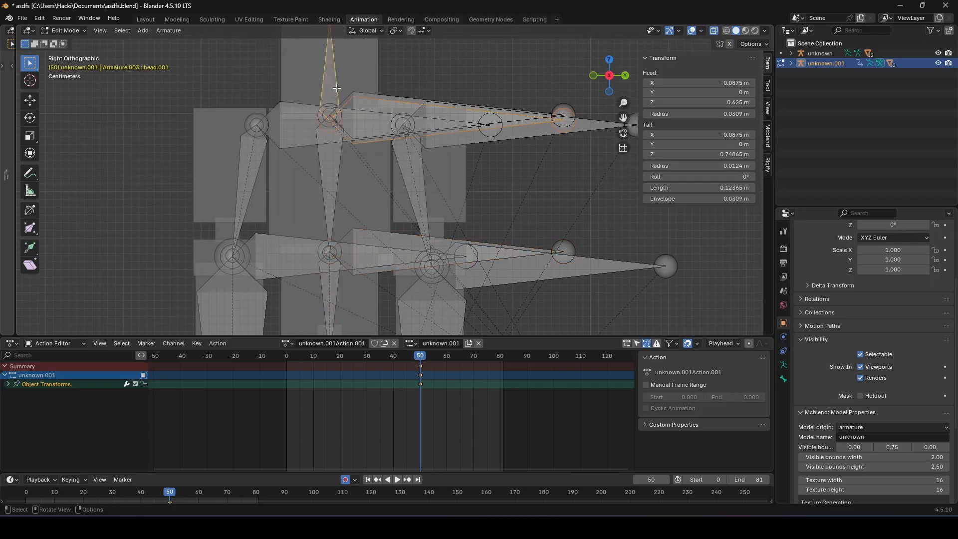
key("ctrl+p")
left_click(337, 97)
left_click(379, 107)
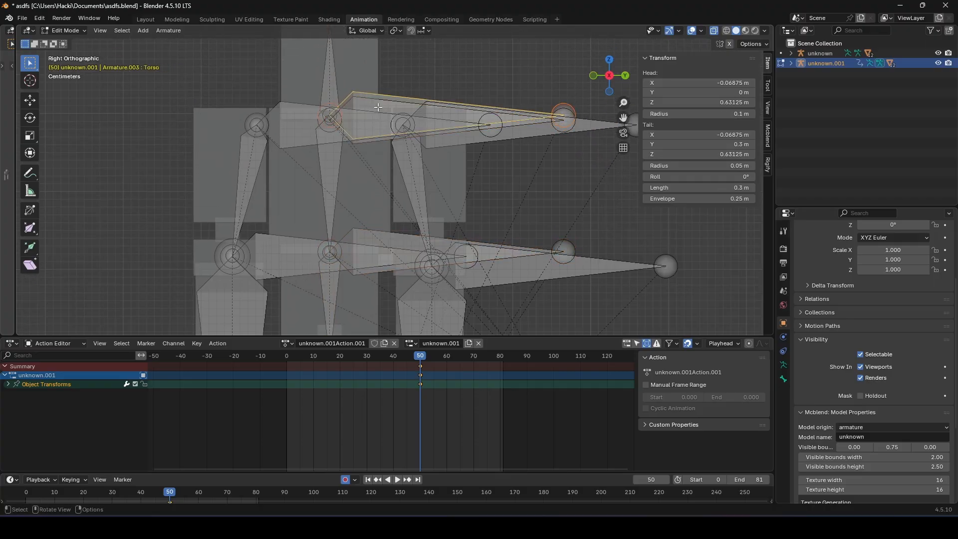
left_click(335, 164, "shift")
key("ctrl+p")
left_click(334, 164)
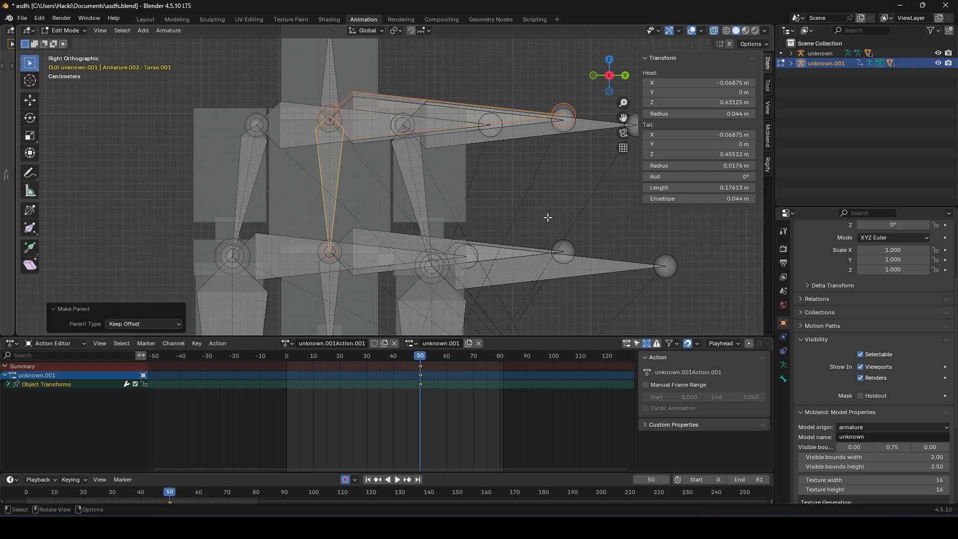
- Switch the armature to Pose Mode and try rotating the ArmL.001 bone, cancelling the rotation
middle_click_drag(548, 218, 500, 192, "shift")
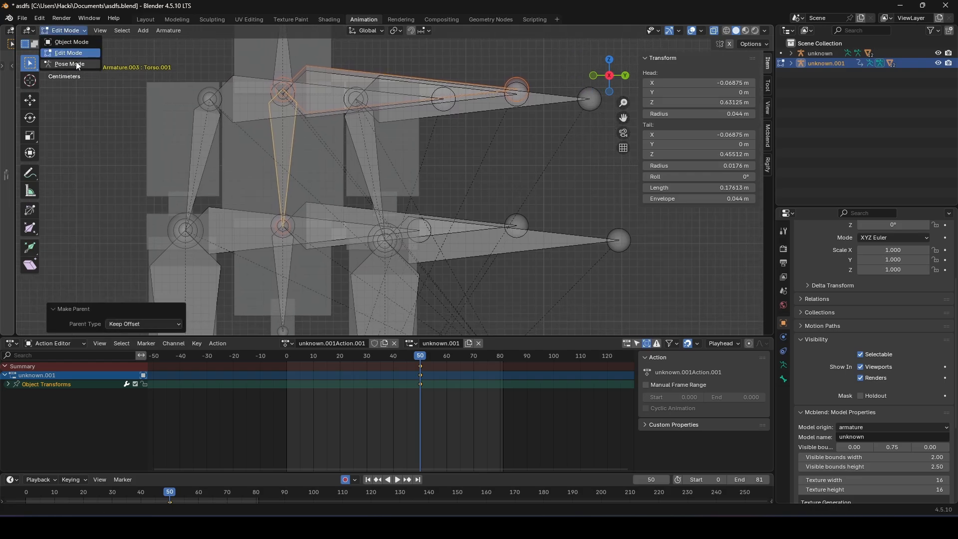
left_click(78, 66)
scroll(320, 224, "down", 4)
left_click(386, 193)
scroll(452, 164, "up", 1)
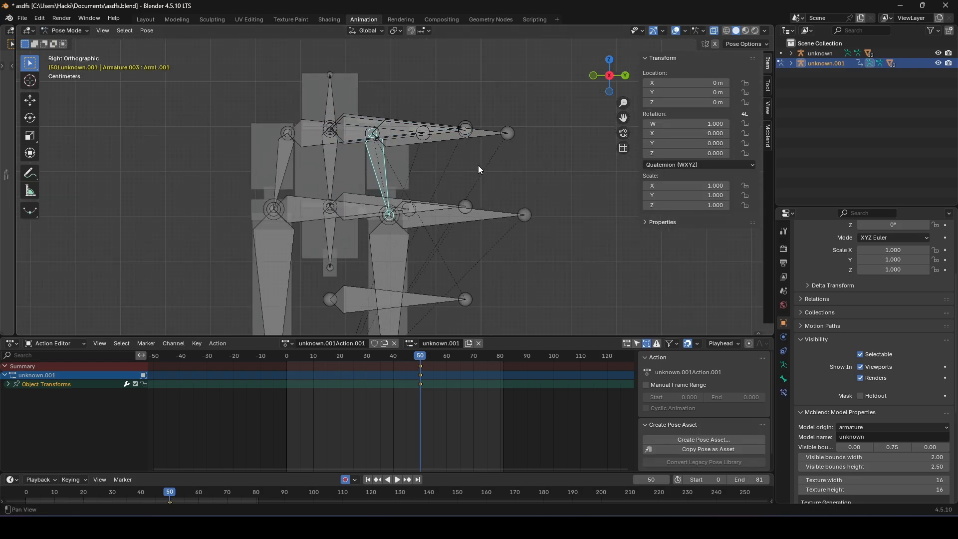
middle_click_drag(478, 166, 456, 182, "shift")
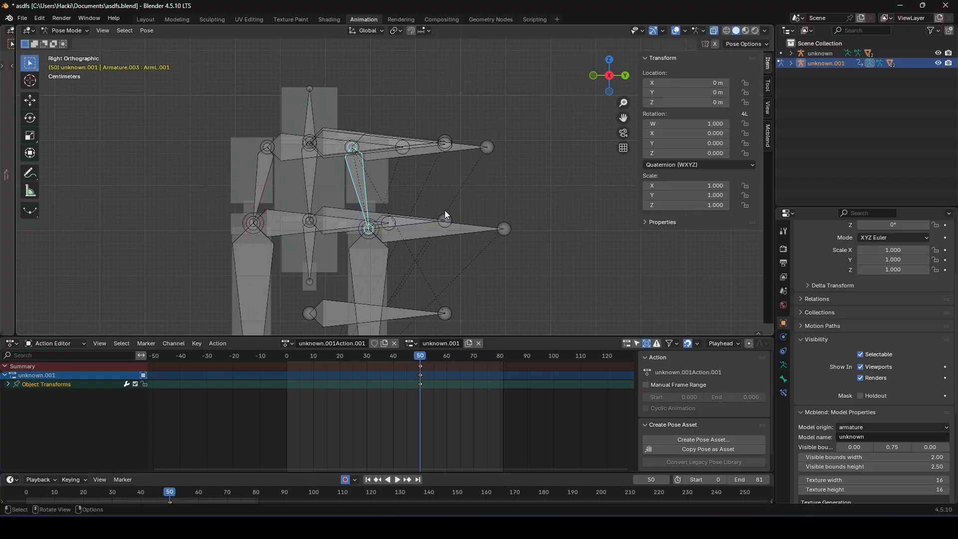
key("r")
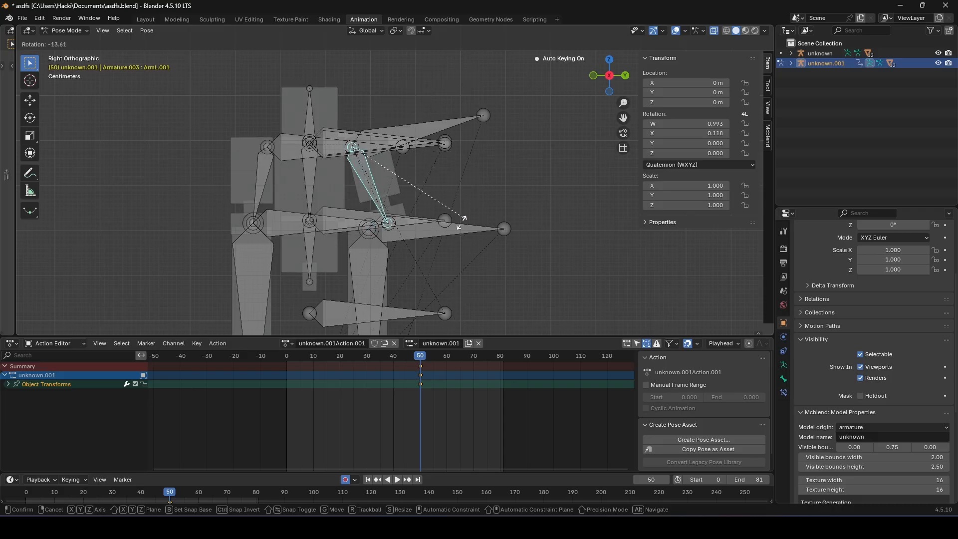
right_click(500, 176)
- Rotate ArmL.001 by about -46° in the side view to test the arm, and undo the rotation
scroll(503, 191, "up", 1)
middle_click_drag(503, 199, 471, 182, "shift")
scroll(501, 137, "up", 1)
key("r")
left_click(529, 94)
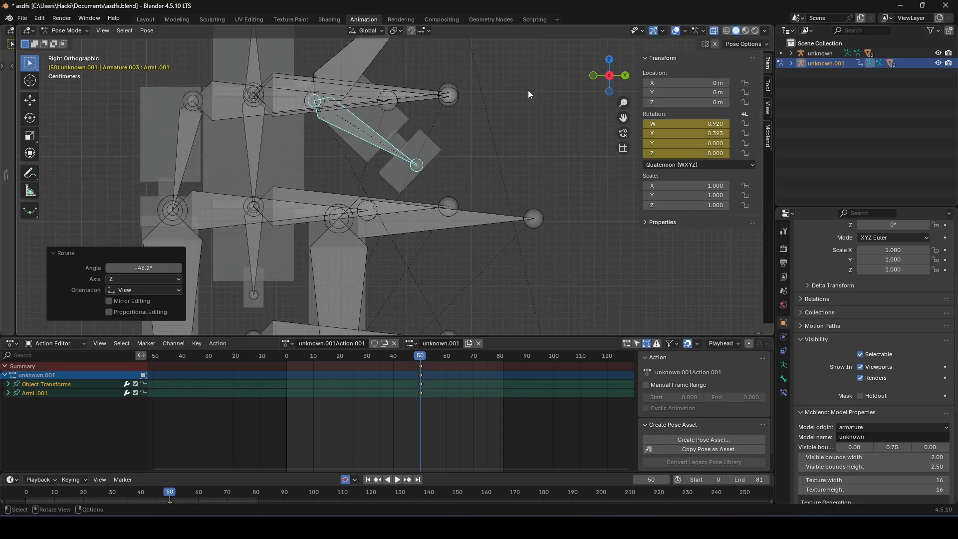
right_click(330, 107)
key("ctrl+z")
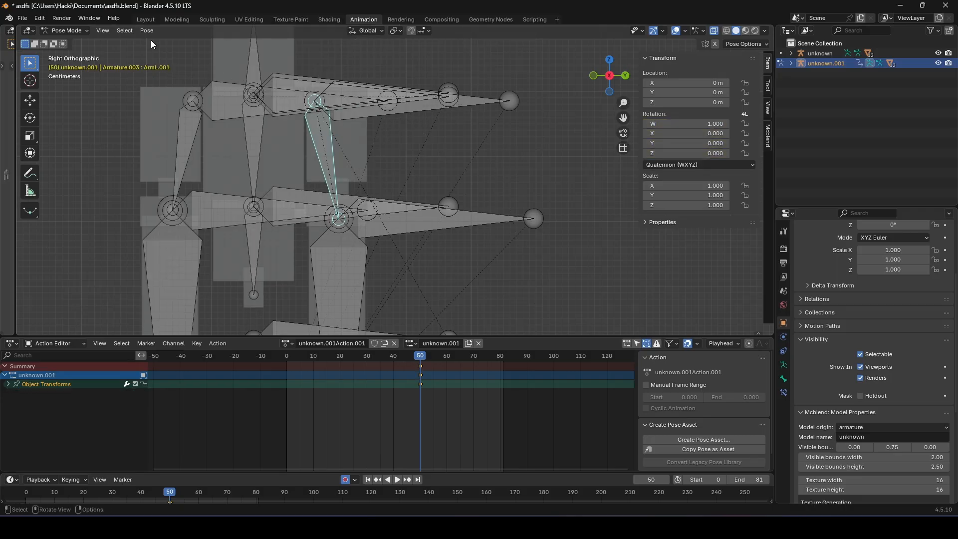
- Return to Edit Mode and parent the vertical ArmL2.001 bone to the upper-arm bone ArmL.001 with Keep Offset
left_click(76, 33)
left_click(79, 51)
scroll(383, 248, "up", 2)
left_click(347, 305)
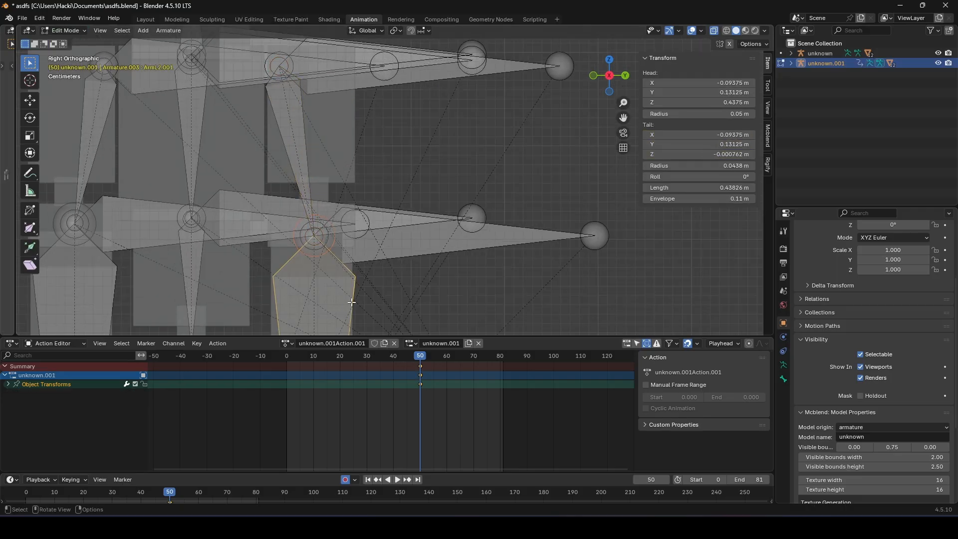
middle_click_drag(387, 278, 428, 150, "shift")
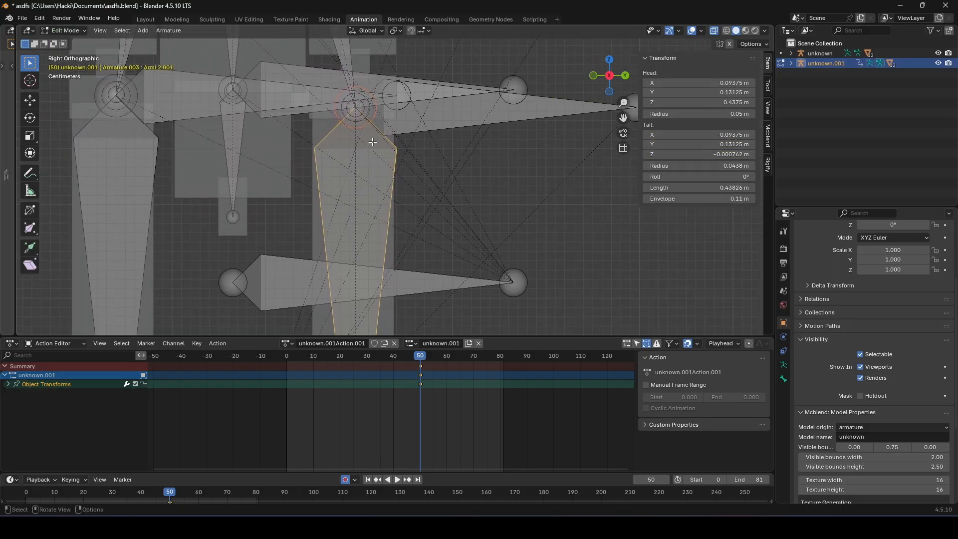
left_click(485, 101)
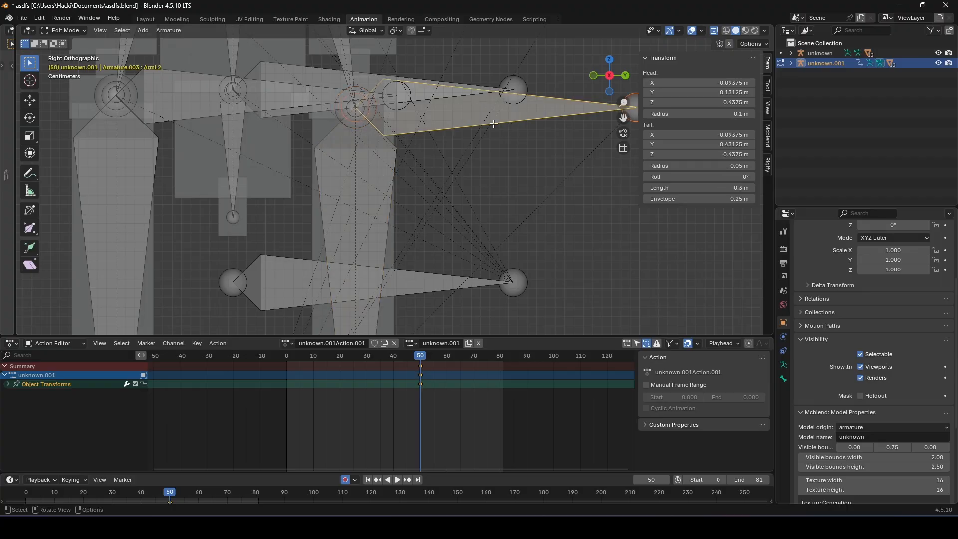
left_click(377, 178)
middle_click_drag(425, 90, 440, 278, "shift")
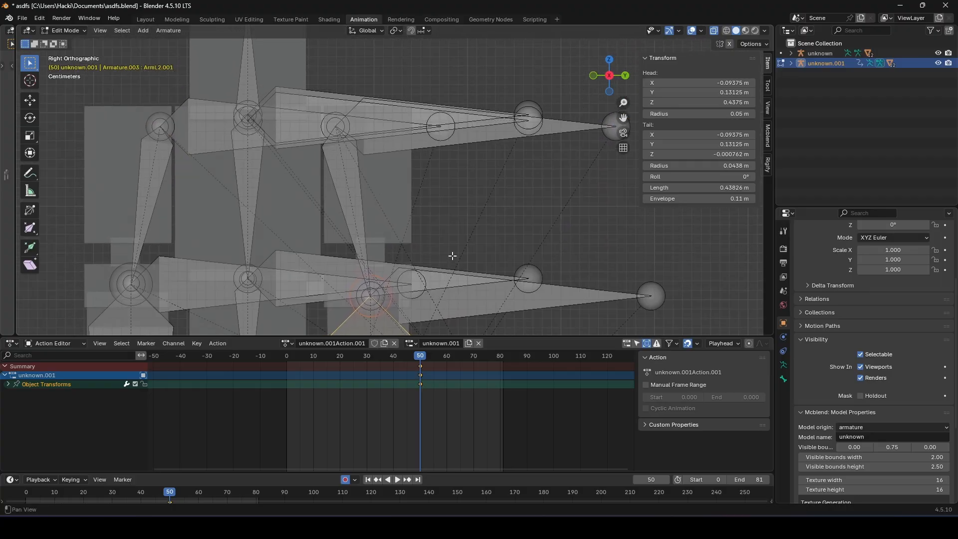
middle_click_drag(452, 246, 435, 204, "shift")
left_click(339, 151, "shift")
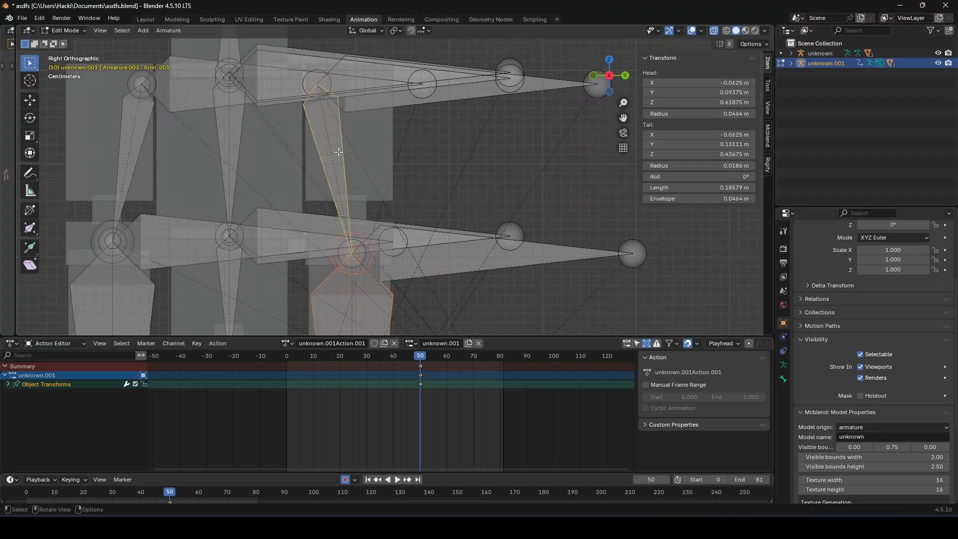
key("ctrl+p")
left_click(337, 152)
- Parent the vertical ArmR2.001 bone to the upper-arm bone ArmR.001 with Keep Offset
middle_click_drag(351, 182, 517, 84, "shift")
left_click(295, 202)
left_click(301, 56, "shift")
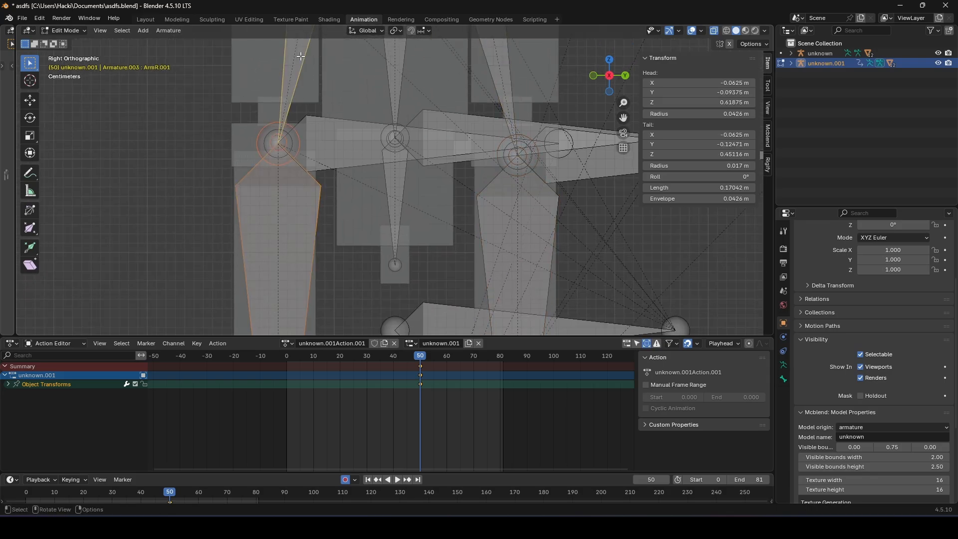
key("ctrl+p")
left_click(301, 56)
- Parent the vertical lowertorso.001 bone to Torso.001 with Keep Offset
middle_click_drag(401, 172, 407, 282, "shift")
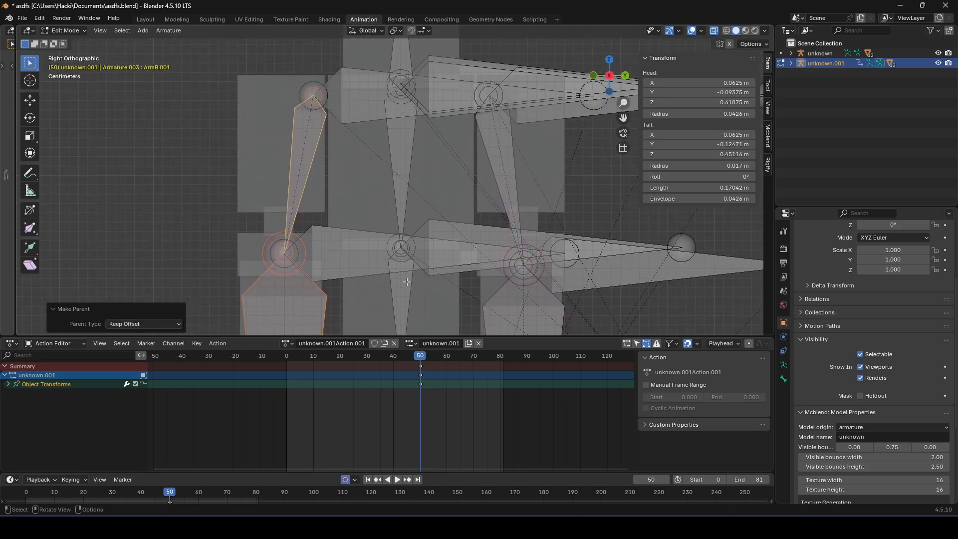
left_click(407, 282)
left_click(392, 173, "shift")
key("ctrl+p")
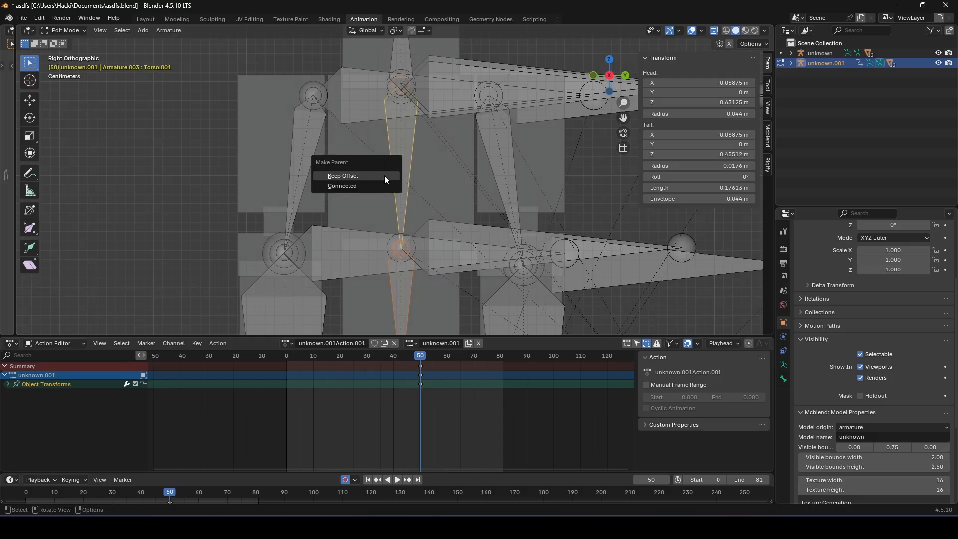
left_click(385, 176)
- Parent the vertical head.001 bone to Torso.001 with Keep Offset
middle_click_drag(451, 135, 429, 193, "shift")
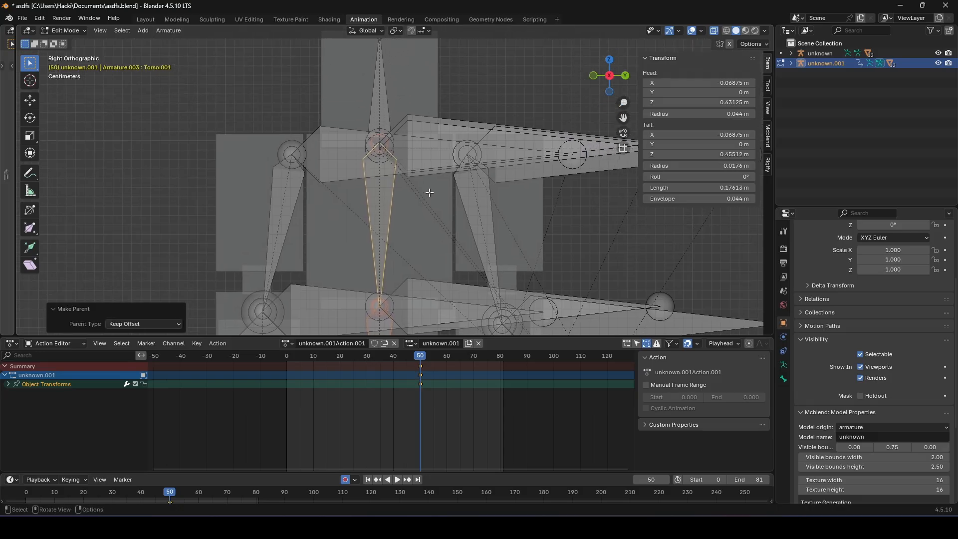
left_click(387, 90)
left_click(386, 208, "shift")
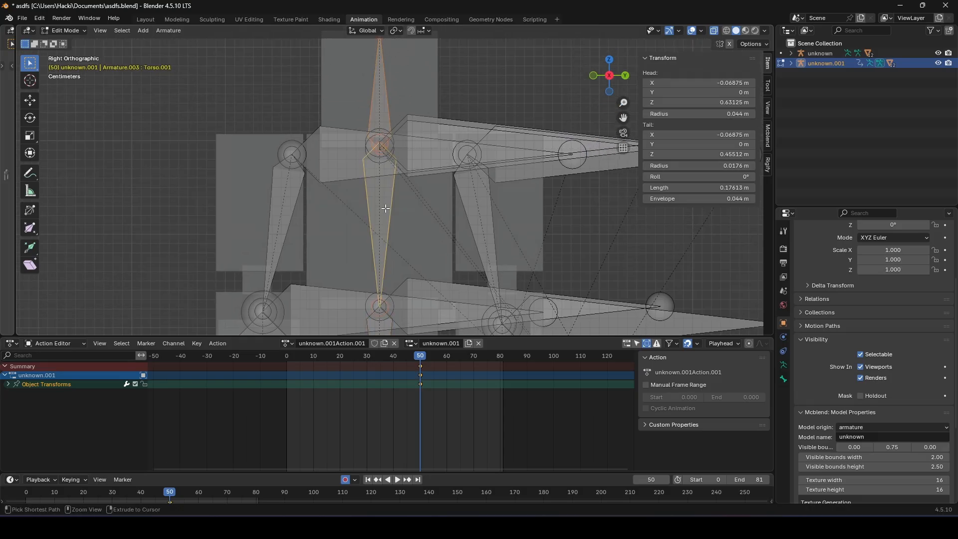
key("ctrl+p")
left_click(385, 208)
- Parent the upper-arm bones ArmR.001 and ArmL.001, together with lowertorso.001 and head.001, to Torso.001 with Keep Offset
middle_click_drag(398, 251, 389, 150, "shift")
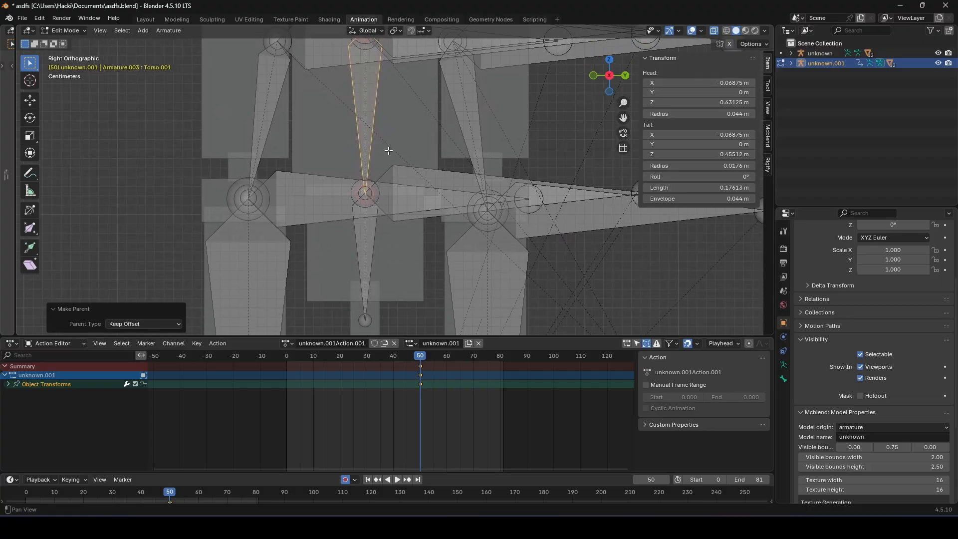
left_click(270, 98)
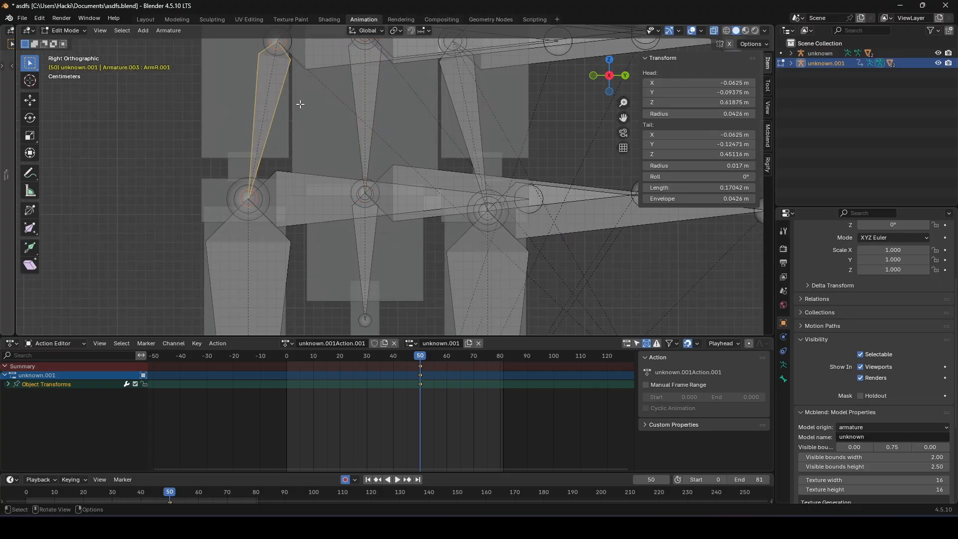
left_click(470, 107, "shift")
left_click(369, 246, "shift")
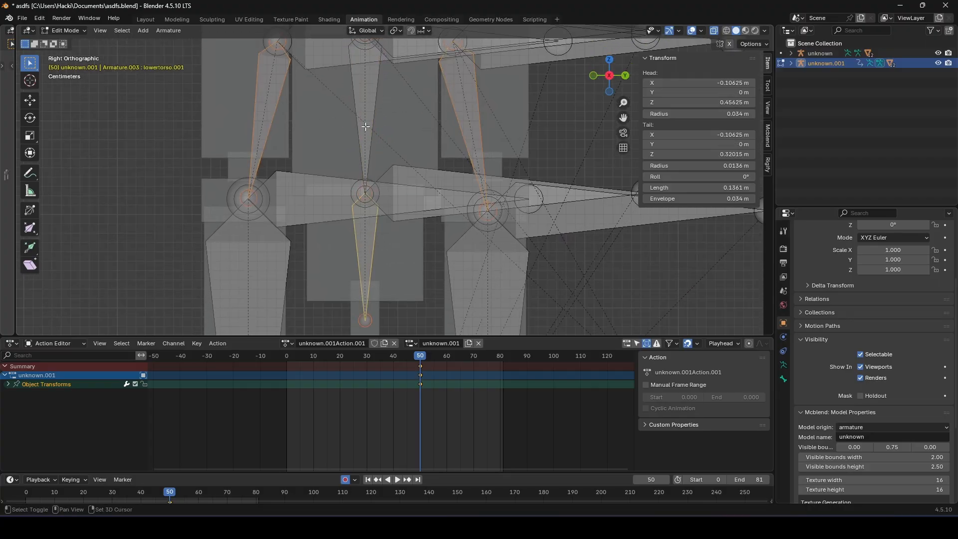
middle_click_drag(410, 81, 407, 183, "shift")
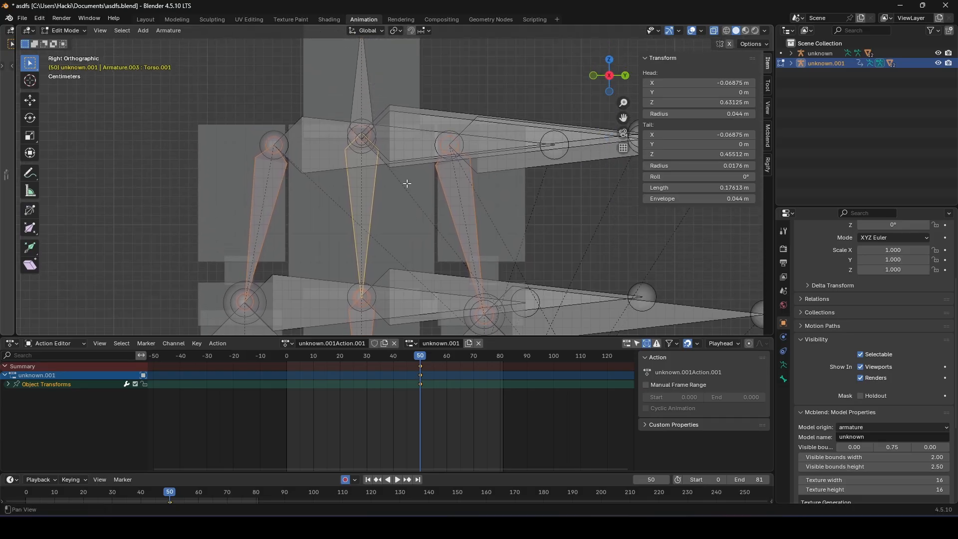
left_click(362, 103, "shift")
left_click(368, 195, "shift")
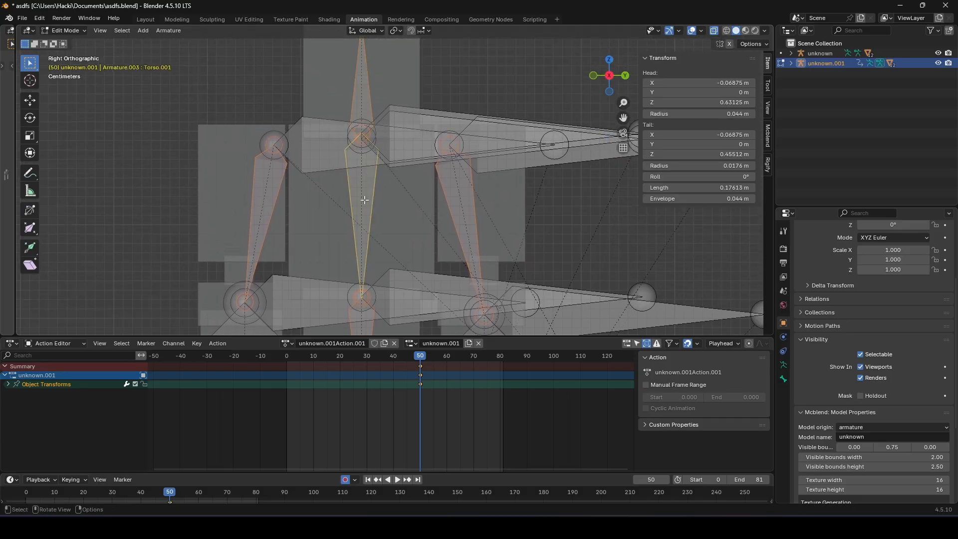
key("ctrl+p")
left_click(364, 199)
- Switch to Pose Mode, test-rotate ArmL.001 by about -30° and then its forearm bone ArmL2.001, and revert both rotations
scroll(364, 199, "down", 3)
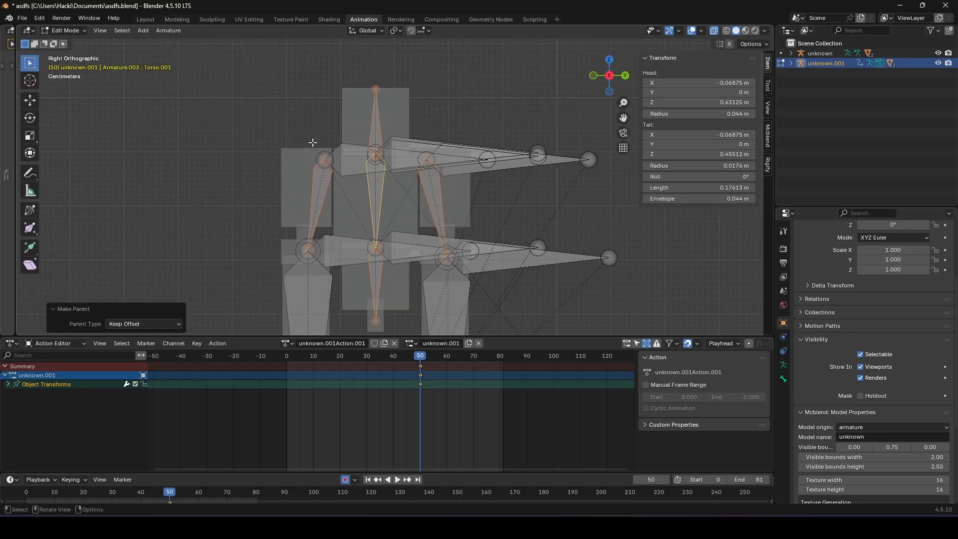
left_click(61, 31)
left_click(70, 64)
middle_click_drag(501, 217, 421, 114, "shift")
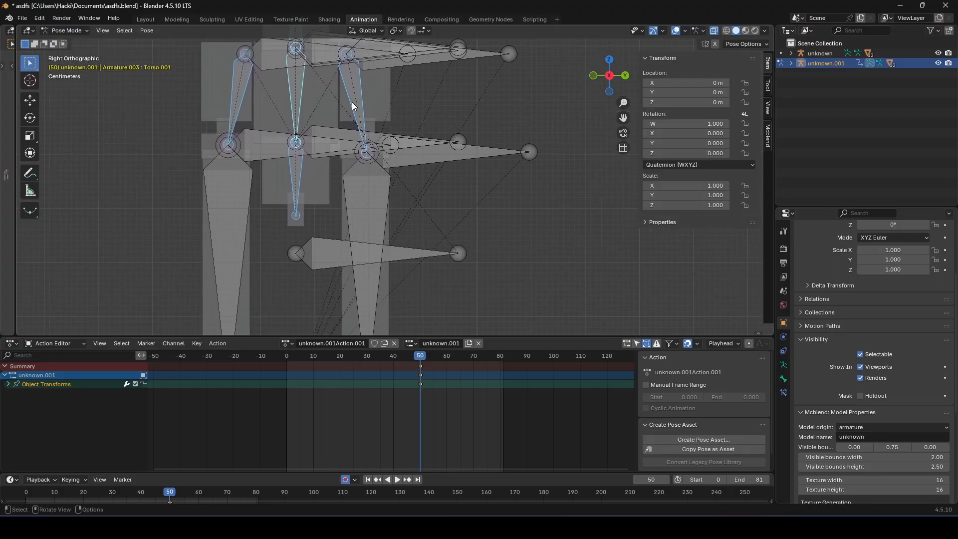
left_click(355, 96)
scroll(421, 136, "down", 2)
key("r")
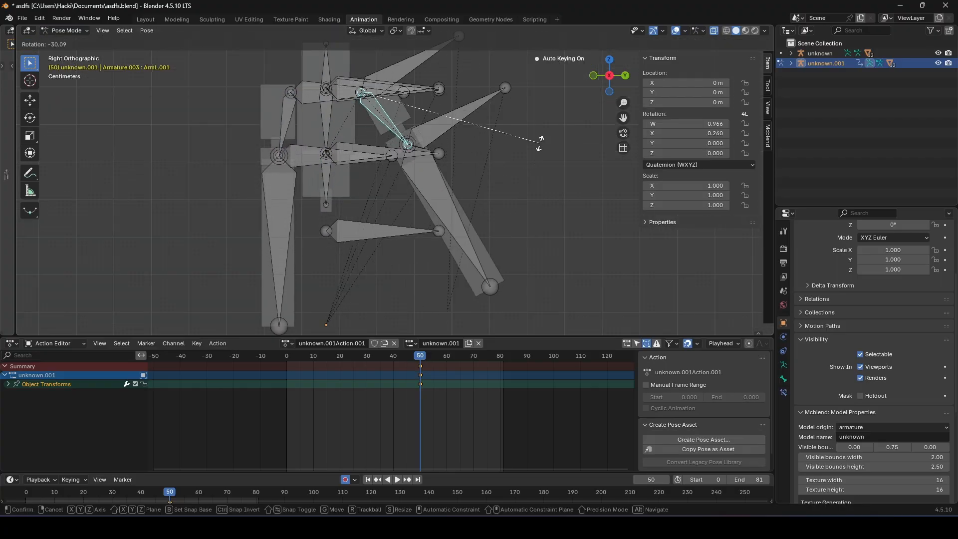
left_click(523, 148)
left_click(442, 192)
key("r")
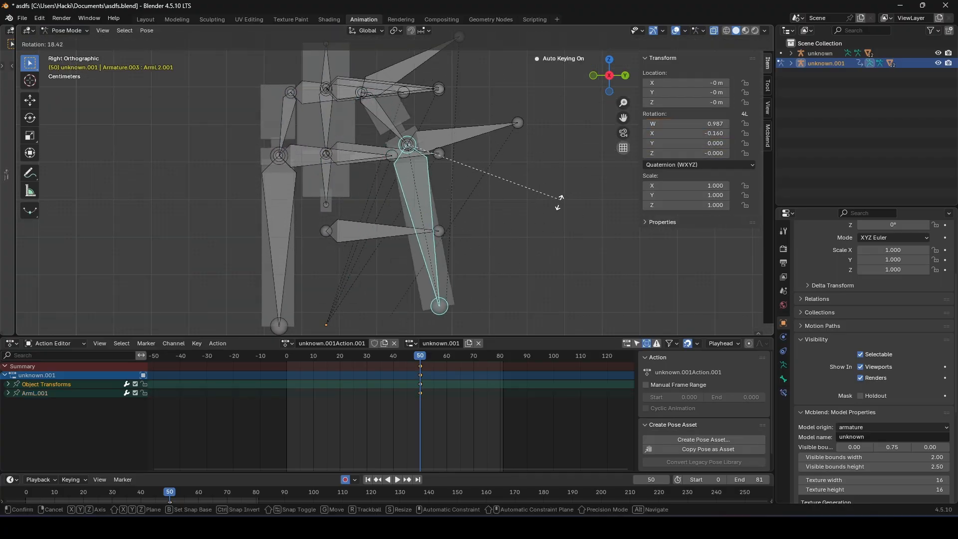
right_click(543, 218)
key("ctrl+z")
key("ctrl+z")
- Test-rotate Torso.001, head.001, lowertorso.001 and ArmR.001 one after another in the side view, cancelling each rotation
key("r")
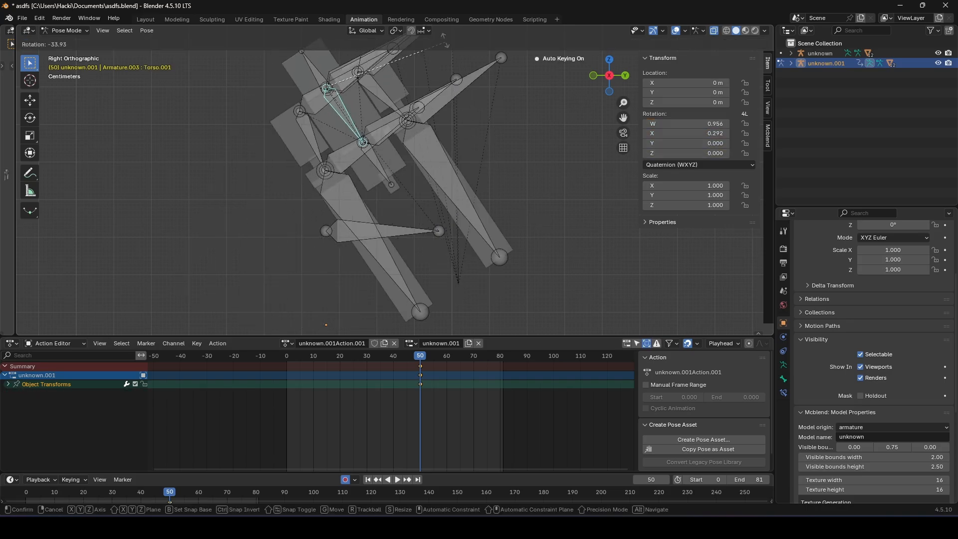
right_click(501, 127)
left_click(325, 67)
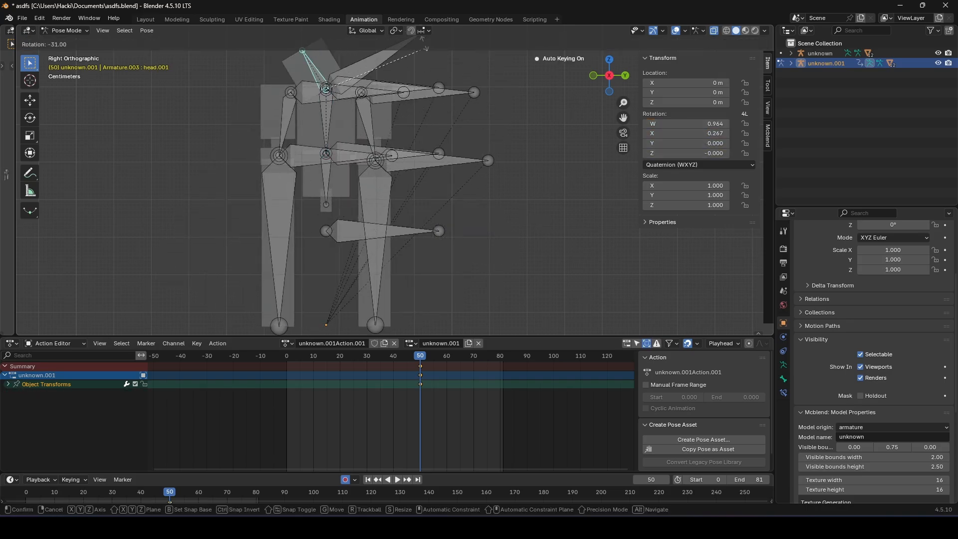
left_click(330, 168)
key("r")
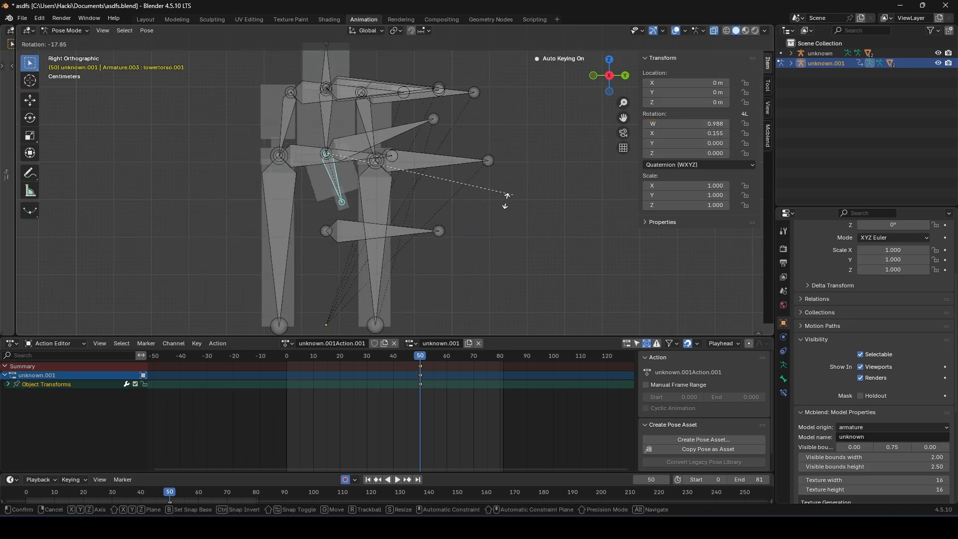
right_click(504, 197)
left_click(287, 133)
key("r")
right_click(401, 223)
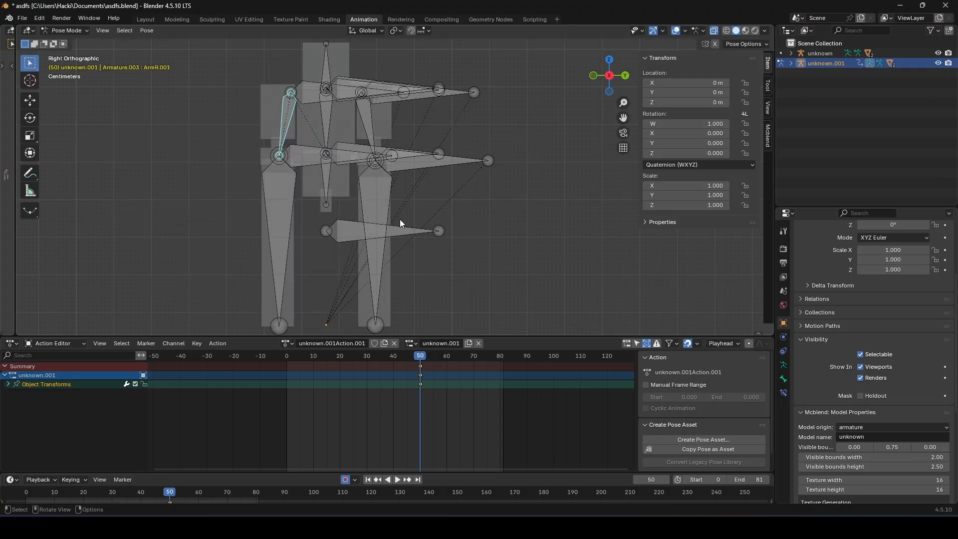
- Return to Edit Mode and hide the original horizontal head, torso and arm bones, except the lowest horizontal bone
left_click(72, 53)
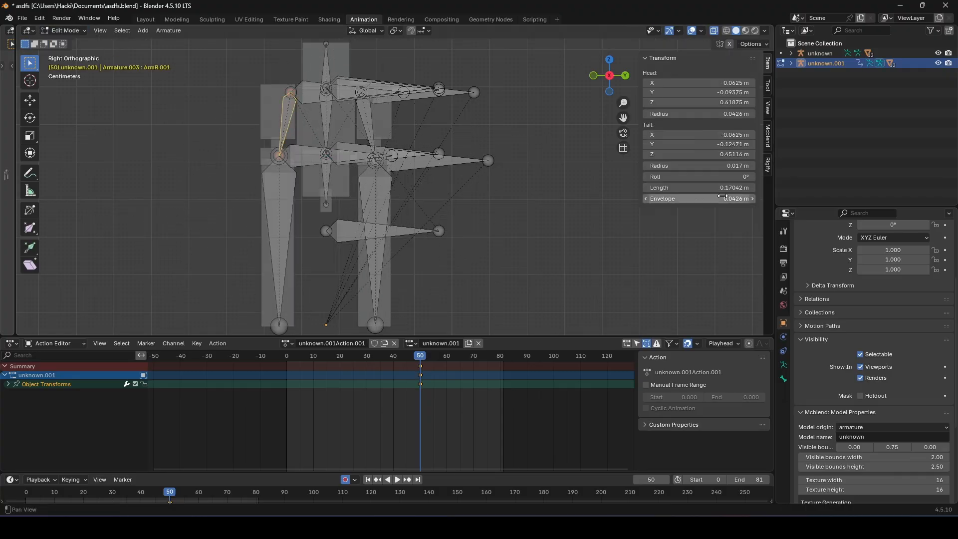
middle_click_drag(464, 219, 541, 192)
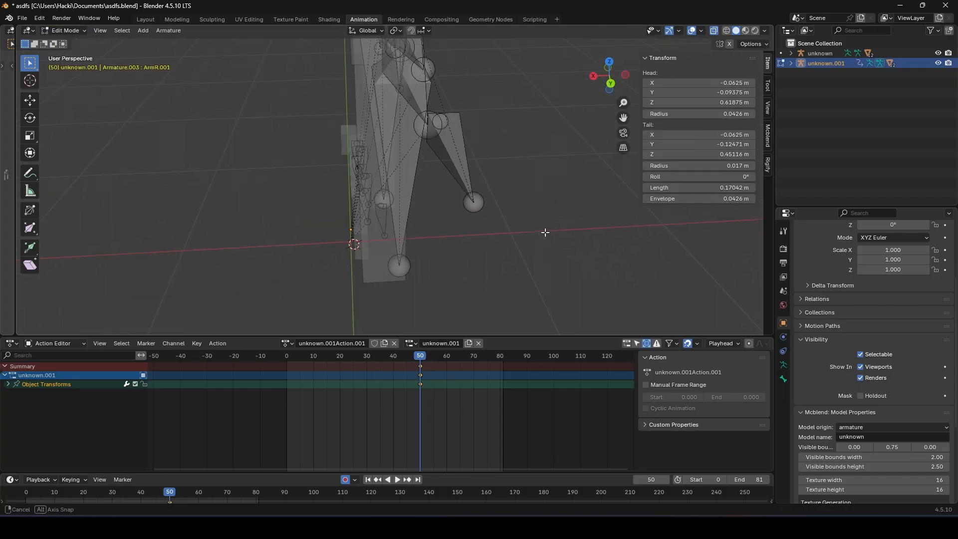
middle_click_drag(545, 232, 636, 202)
middle_click_drag(519, 167, 575, 300, "shift")
scroll(561, 262, "down", 2)
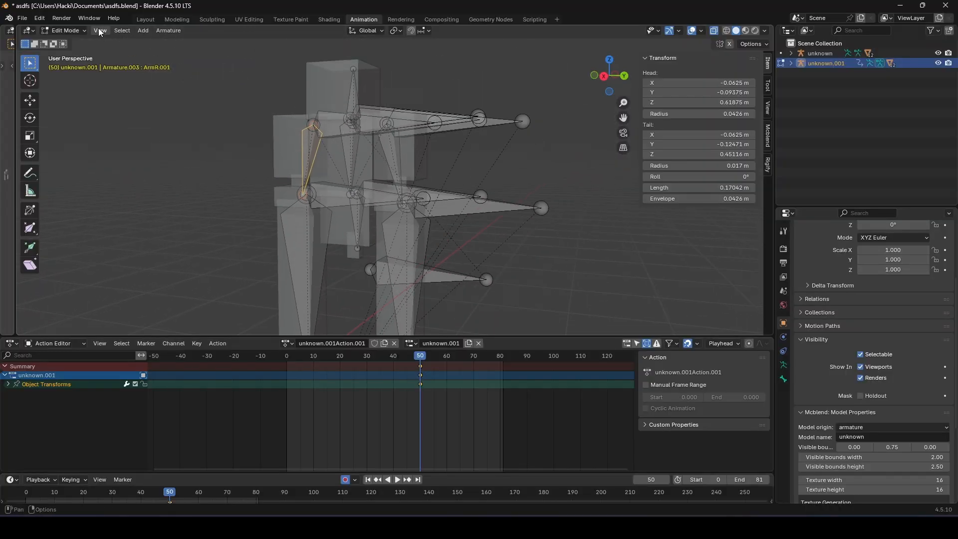
left_click(77, 30)
left_click(441, 112)
middle_click_drag(445, 90, 479, 102)
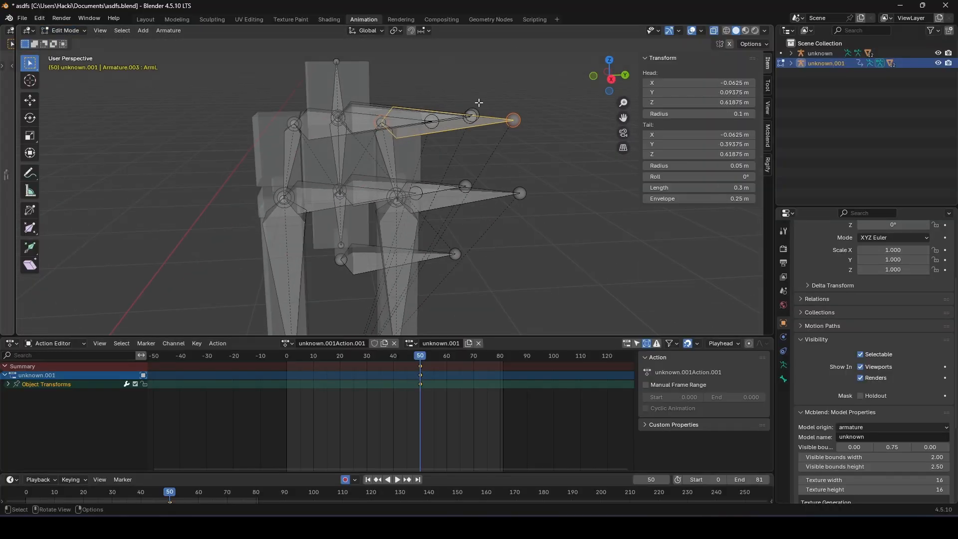
scroll(479, 102, "up", 2)
left_click(364, 80, "shift")
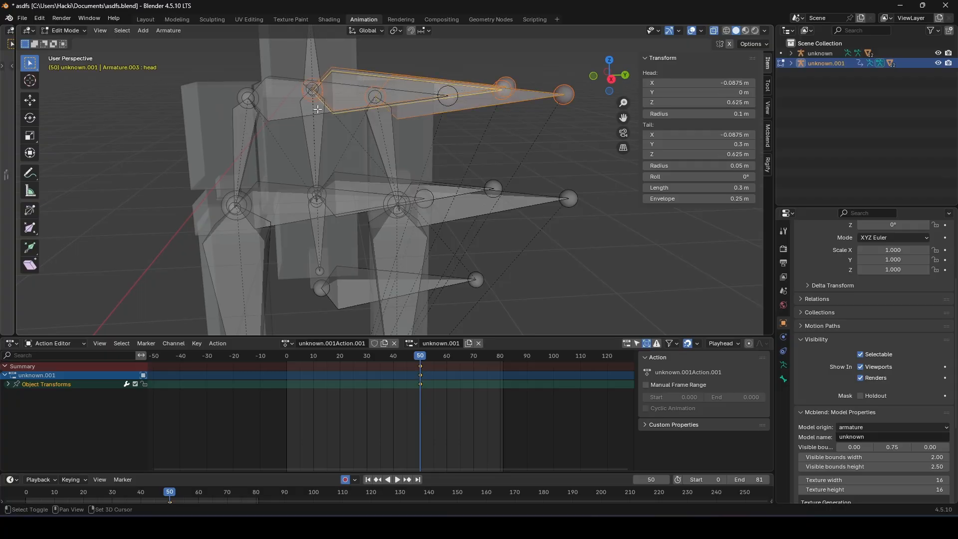
left_click(279, 104, "shift")
left_click(467, 206, "shift")
left_click(346, 208, "shift")
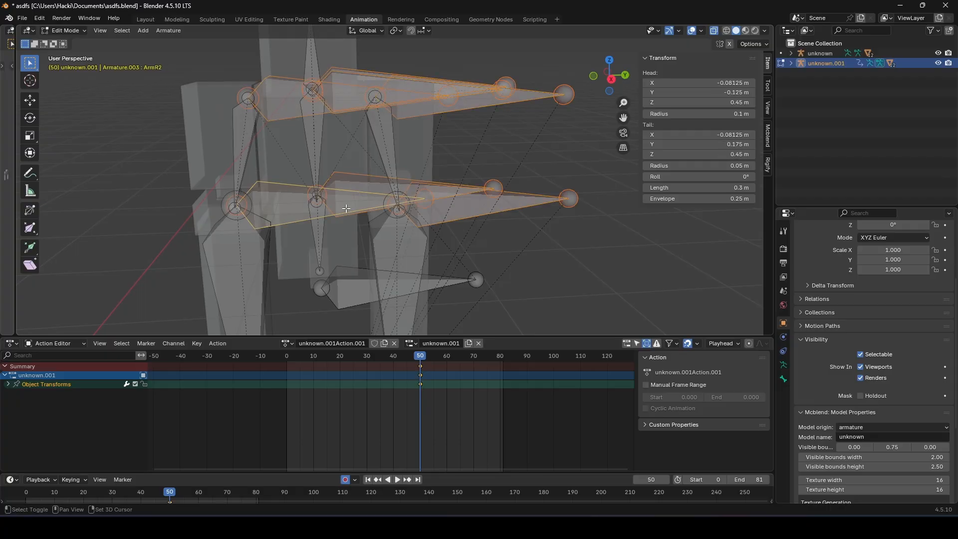
key("h")
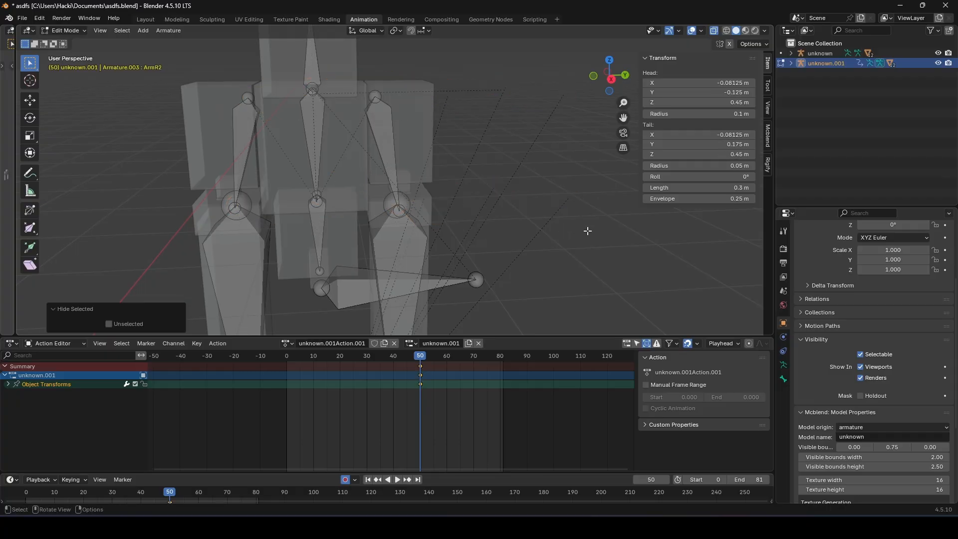
middle_click_drag(588, 231, 515, 170)
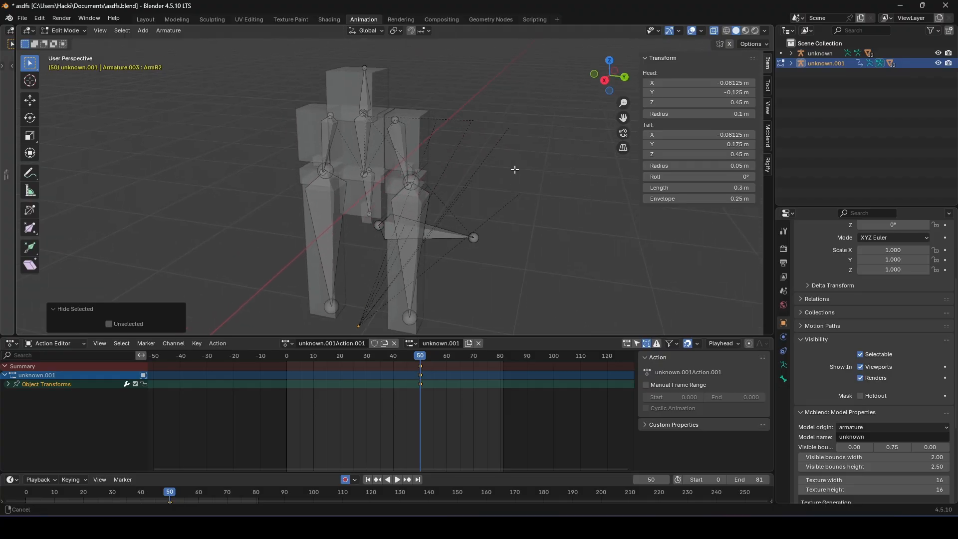
key("alt+h")
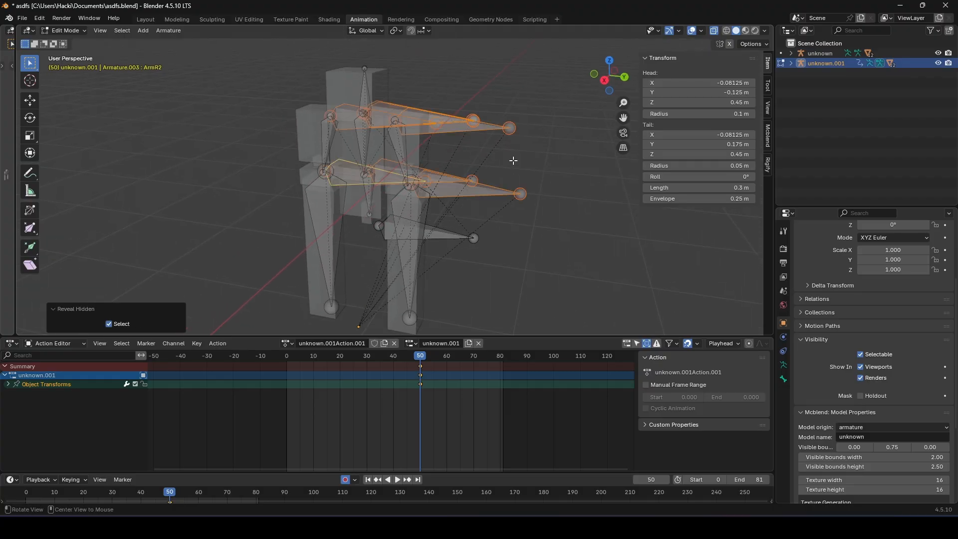
key("ctrl+z")
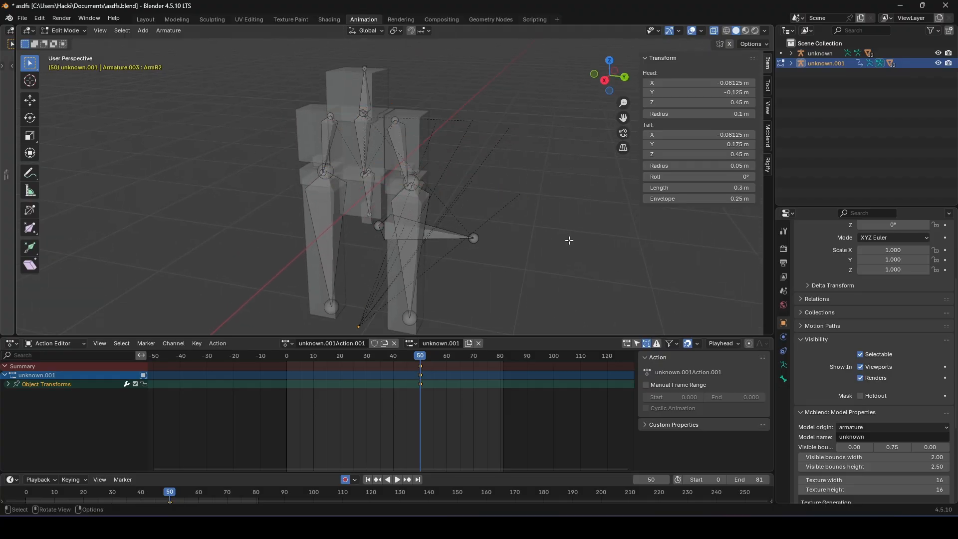
- Shift the elbow-end tails of ArmL.001 and ArmR.001 in the back view, then move them 0.012337 m along global X
scroll(568, 237, "up", 3)
middle_click_drag(561, 222, 504, 154, "shift")
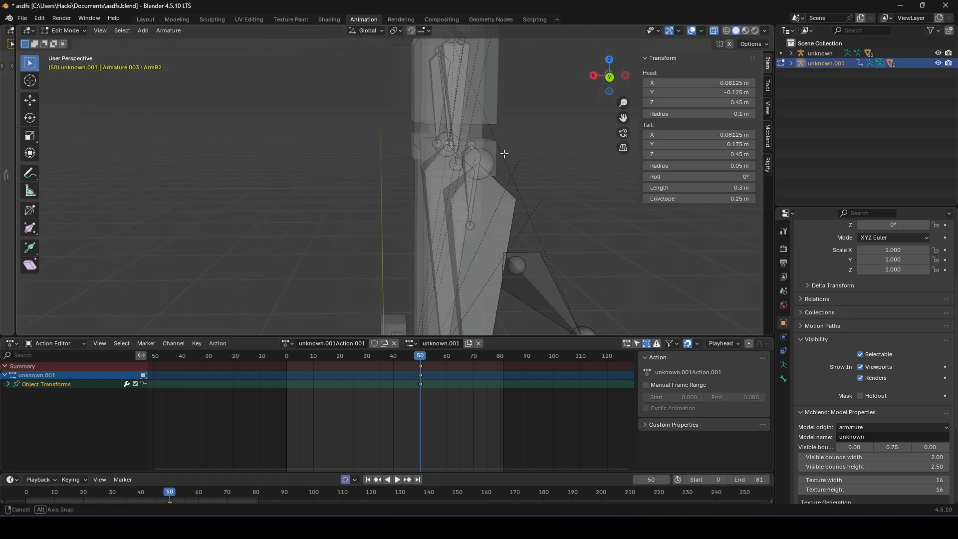
left_click(437, 144)
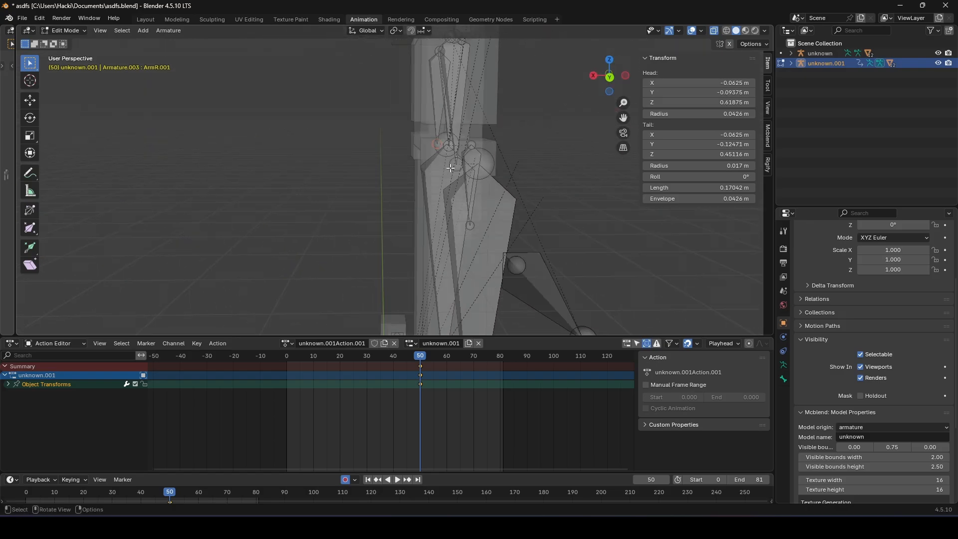
left_click(609, 77)
key("g")
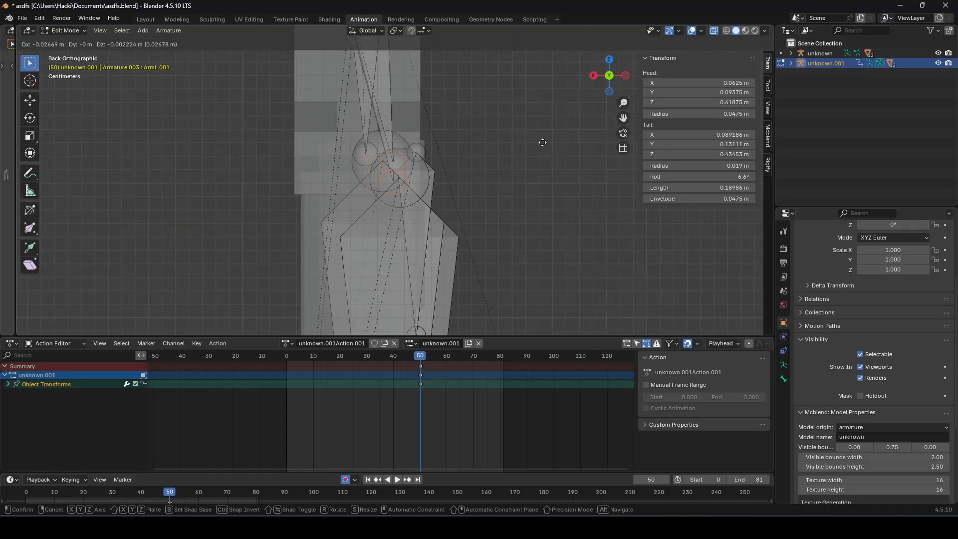
left_click(549, 138)
middle_click_drag(549, 139, 515, 184)
key("g")
key("x")
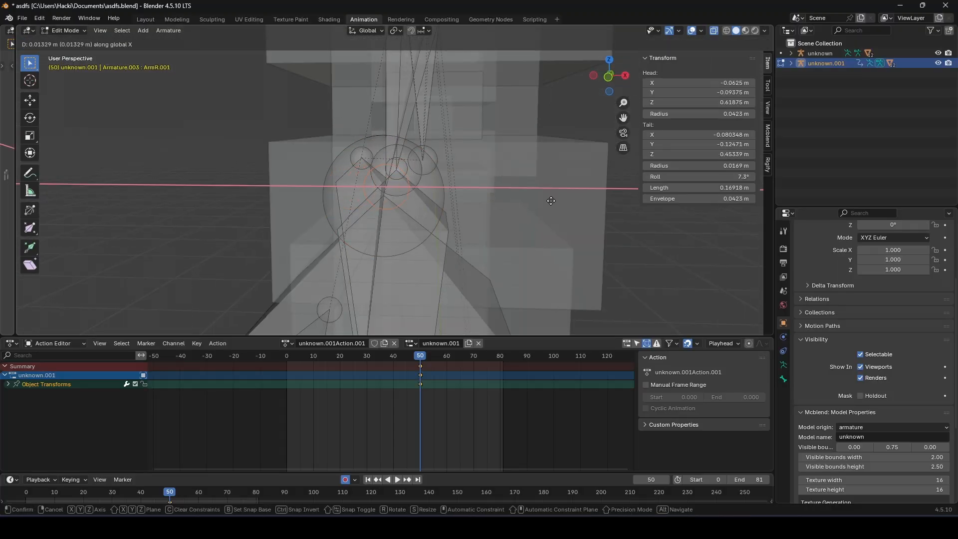
left_click(551, 201)
- Move the lower tails of the forearm bones ArmL2.001 and ArmR2.001 along global X, placing ArmR2.001's tail at about X -0.035 m
middle_click_drag(550, 200, 360, 203)
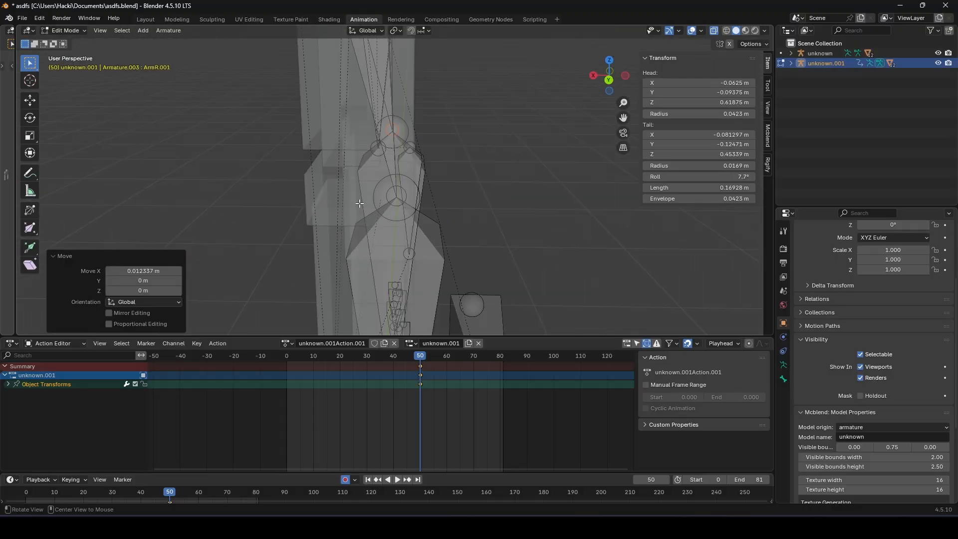
left_click(509, 182)
middle_click_drag(509, 182, 546, 265)
key("g")
key("x")
left_click(546, 265)
key("g")
key("x")
left_click(502, 235)
- Extrude new bones 0.1805 m along global X from the lower tails of ArmL2.001 and ArmR2.001
middle_click_drag(501, 234, 465, 409)
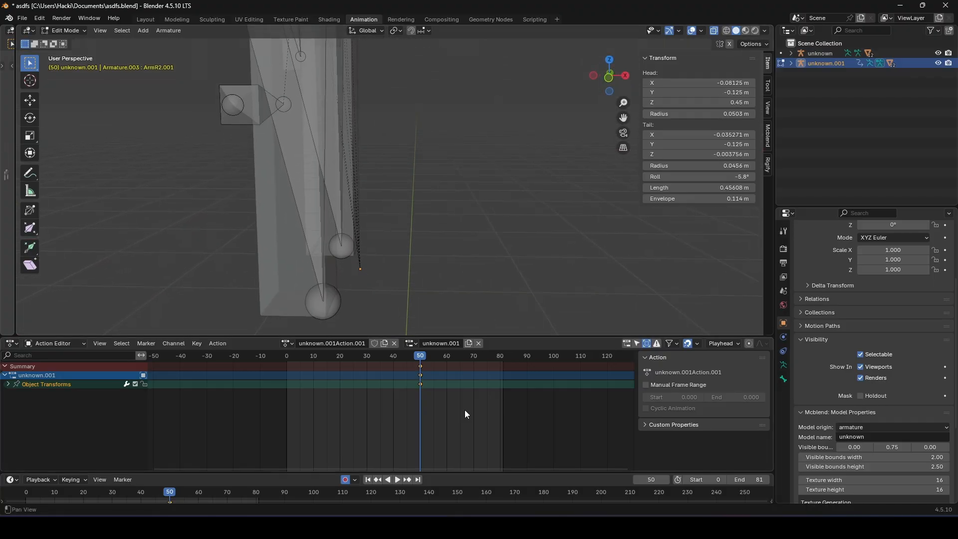
left_click(339, 241)
left_click(336, 310, "shift")
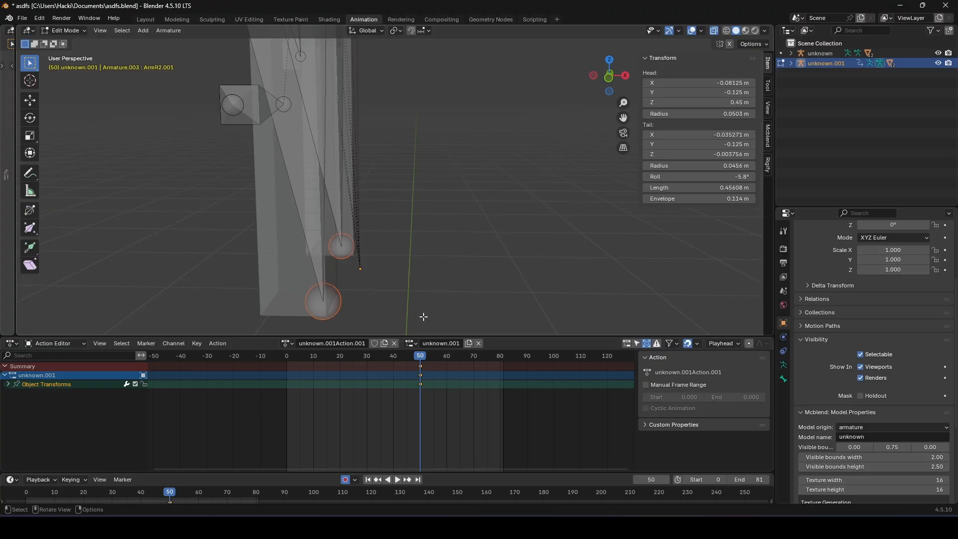
key("e")
key("x")
left_click(537, 309)
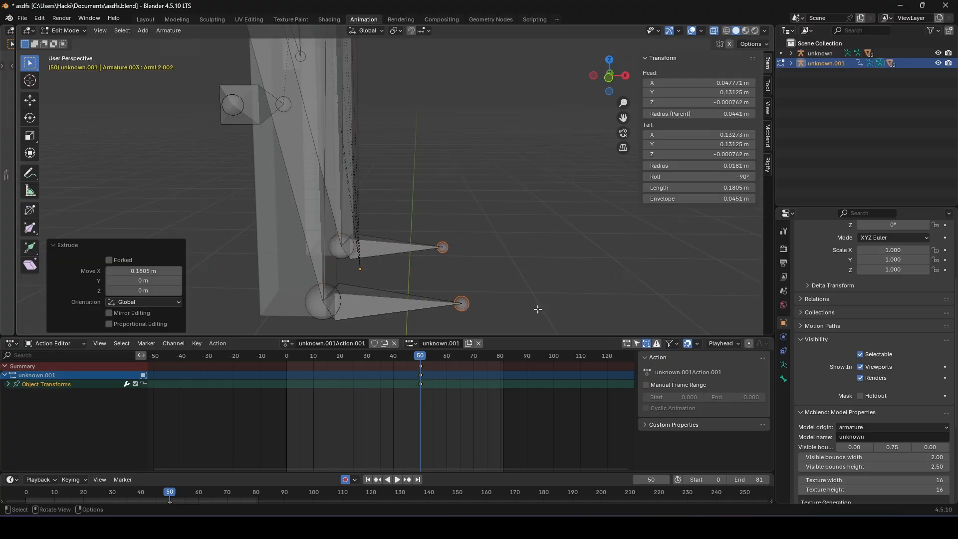
scroll(501, 271, "down", 2)
middle_click_drag(535, 100, 546, 169, "shift")
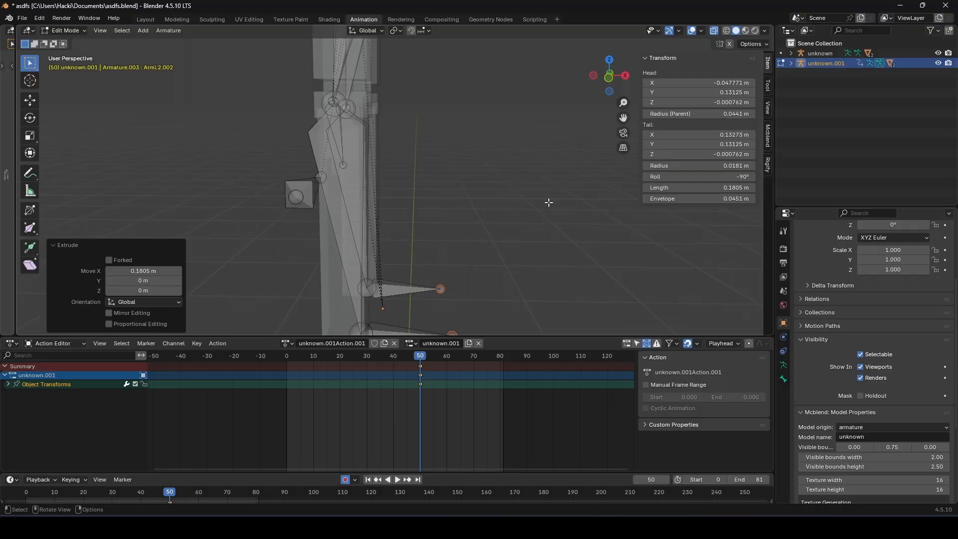
middle_click_drag(549, 201, 545, 194, "shift")
scroll(499, 215, "down", 3)
middle_click_drag(437, 150, 526, 201, "shift")
scroll(473, 205, "up", 4)
left_click(473, 216)
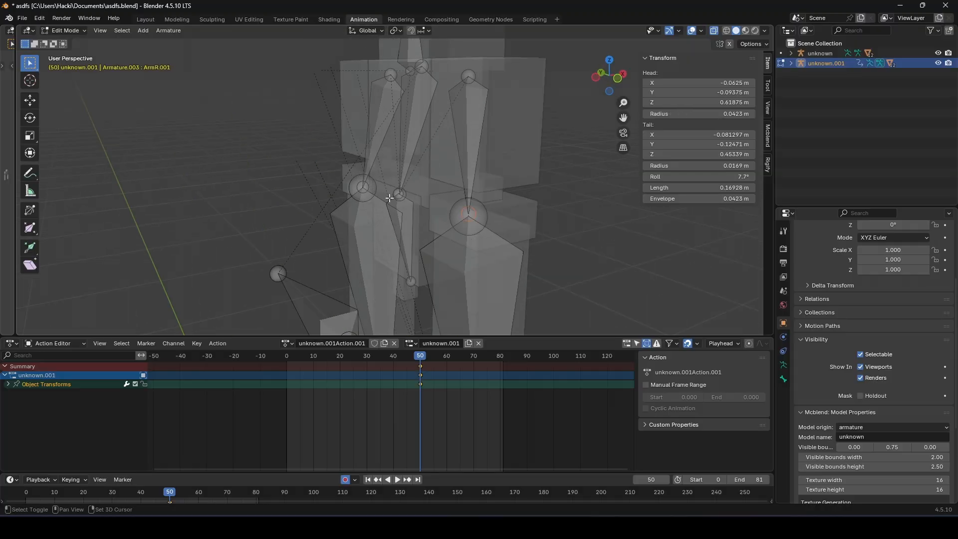
middle_click_drag(474, 216, 584, 224)
key("e")
key("x")
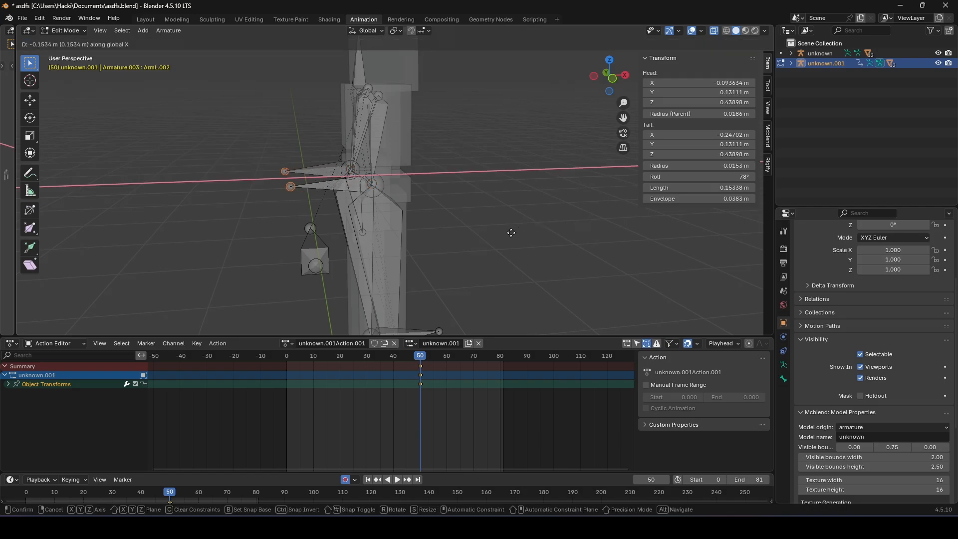
key("Escape")
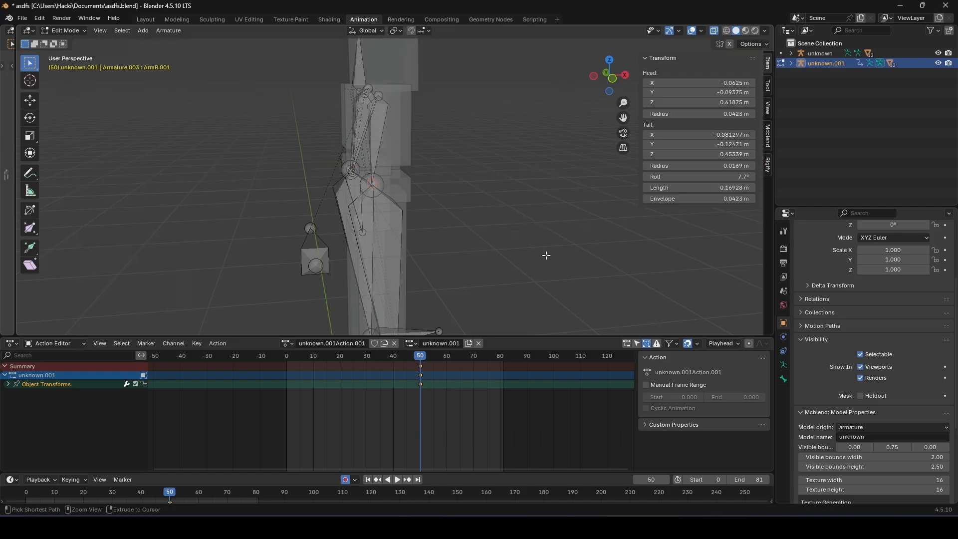
key("ctrl+z")
- Extrude new bones -0.13911 m along global X from the elbow-end heads of ArmL2.001 and ArmR2.001
middle_click_drag(549, 258, 562, 107, "shift")
scroll(507, 256, "up", 2)
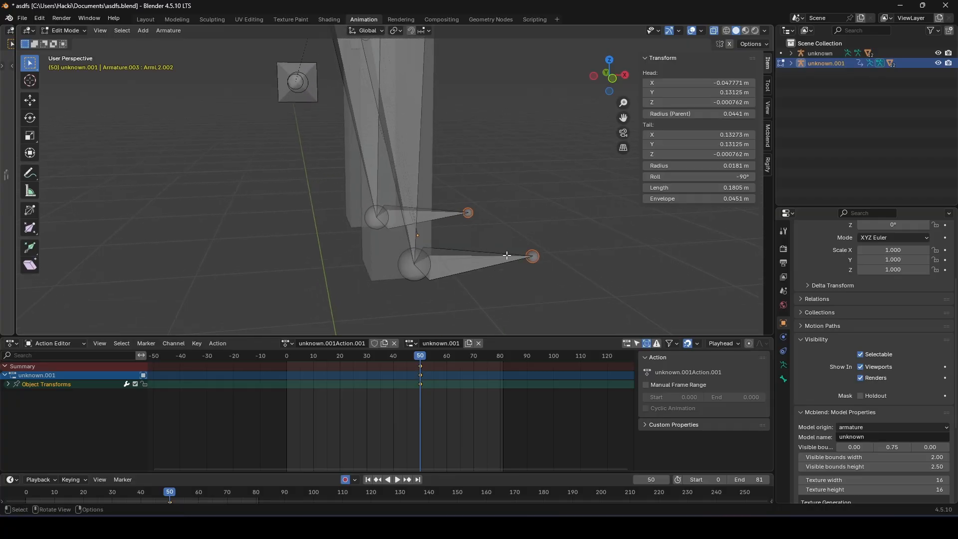
left_click(414, 266)
middle_click_drag(565, 218, 482, 295)
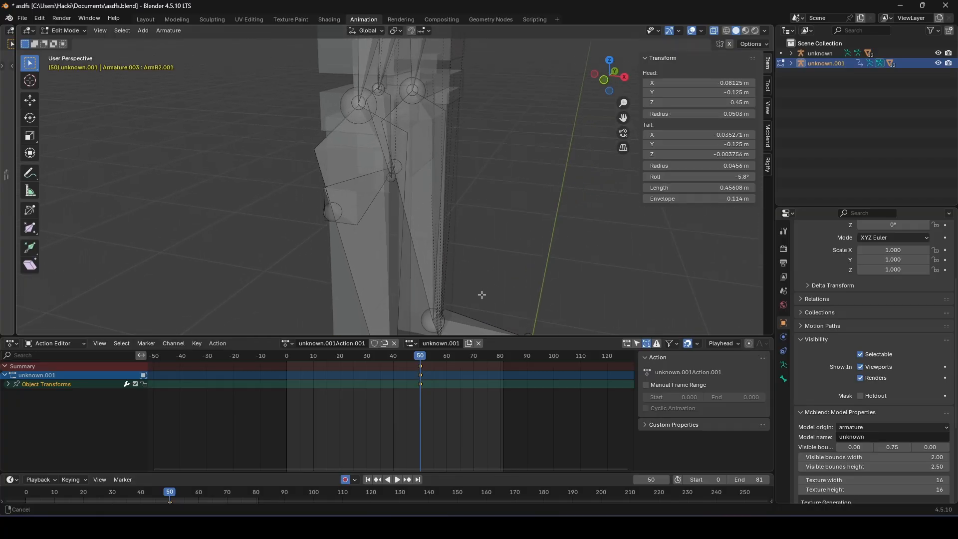
middle_click_drag(518, 249, 510, 119, "shift")
middle_click_drag(437, 139, 433, 239, "shift")
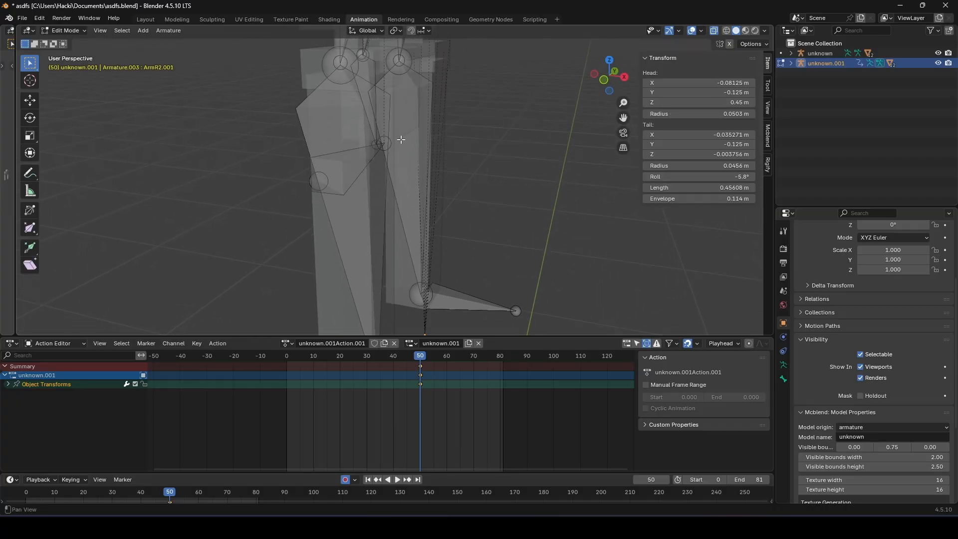
middle_click_drag(400, 140, 475, 221, "shift")
scroll(451, 210, "up", 2)
scroll(460, 155, "down", 1)
scroll(460, 193, "down", 2)
scroll(504, 208, "up", 2)
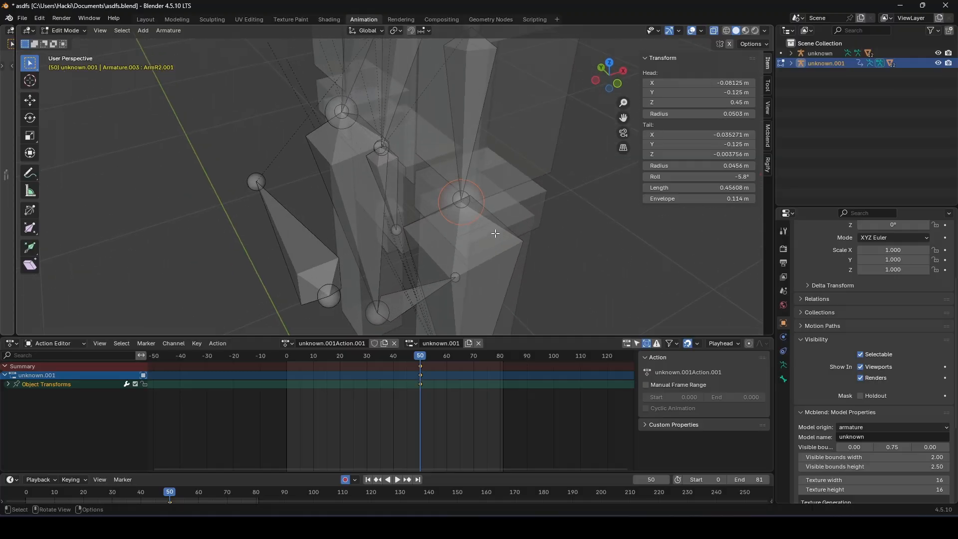
left_click(457, 198)
scroll(457, 198, "up", 2)
left_click_drag(492, 152, 439, 155, "alt+shift")
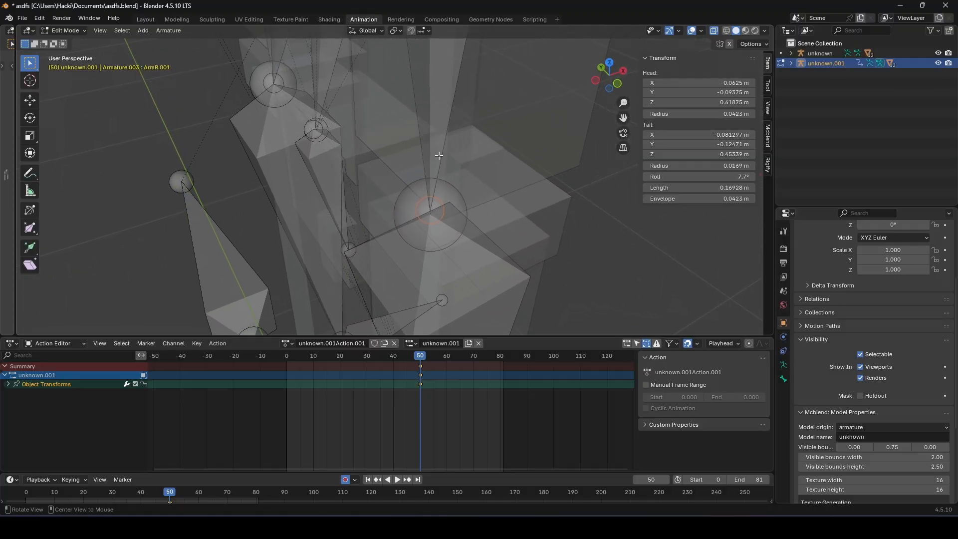
left_click_drag(479, 181, 528, 116, "alt+shift")
left_click(484, 161)
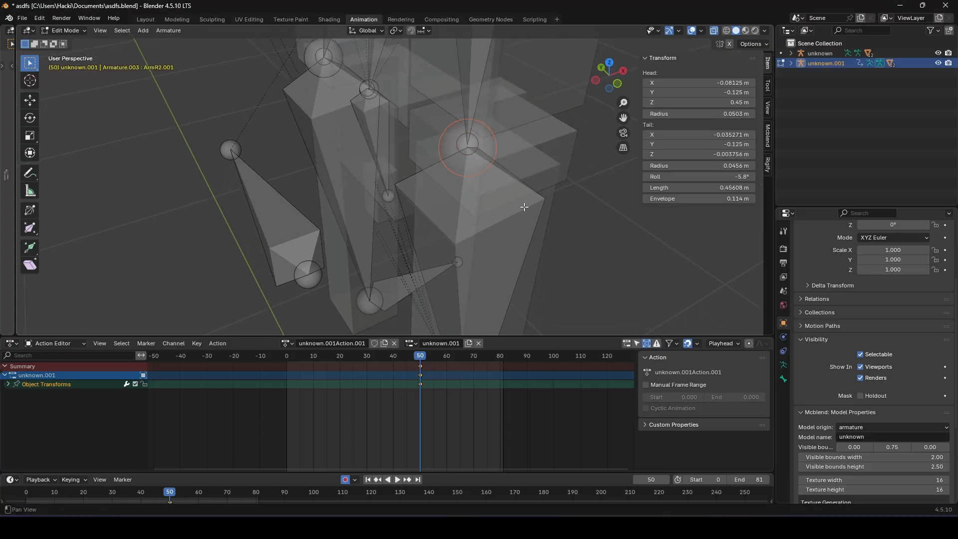
scroll(524, 207, "down", 1)
left_click(330, 88, "shift")
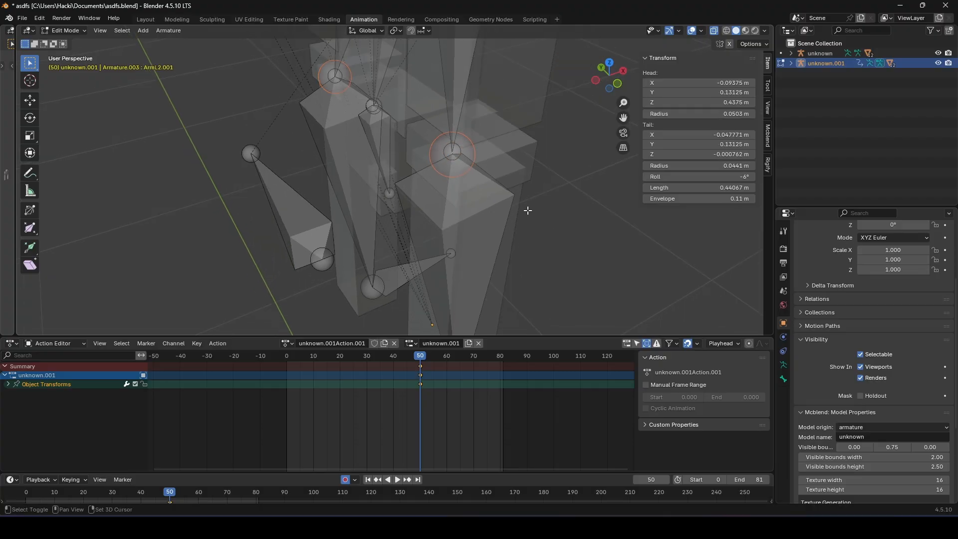
key("e")
key("x")
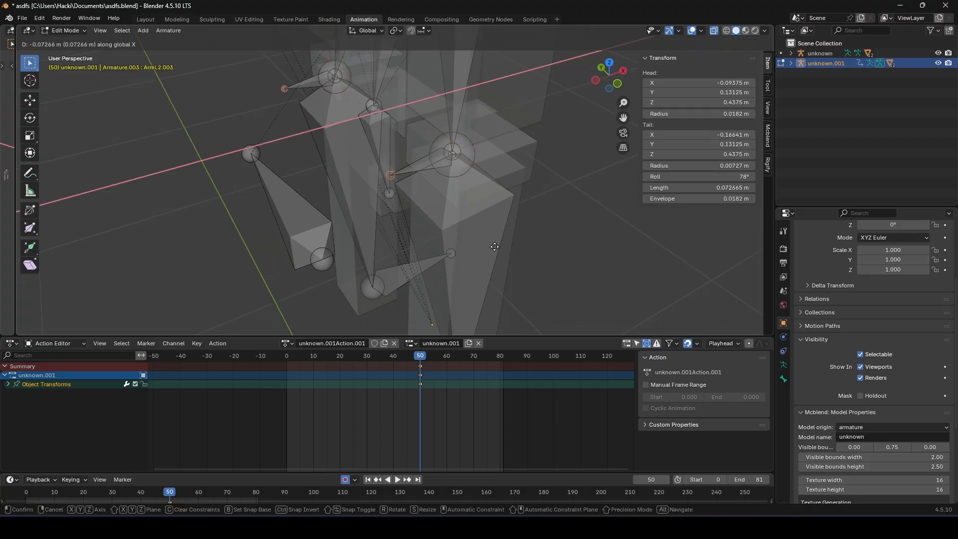
left_click(467, 247)
middle_click_drag(466, 248, 475, 214)
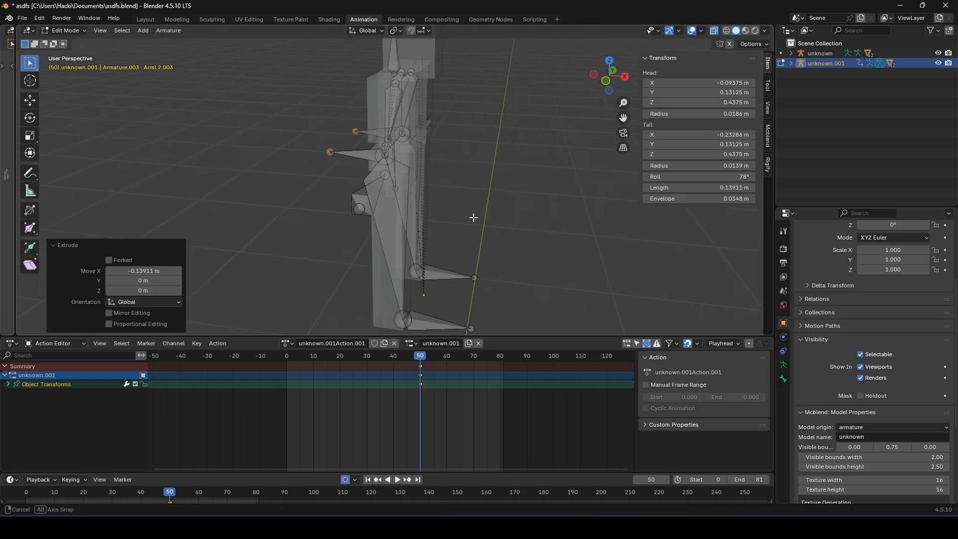
- Clear the parents of the four extruded bones at the elbows and at the lower arm ends
left_click(455, 275)
middle_click_drag(456, 275, 483, 272)
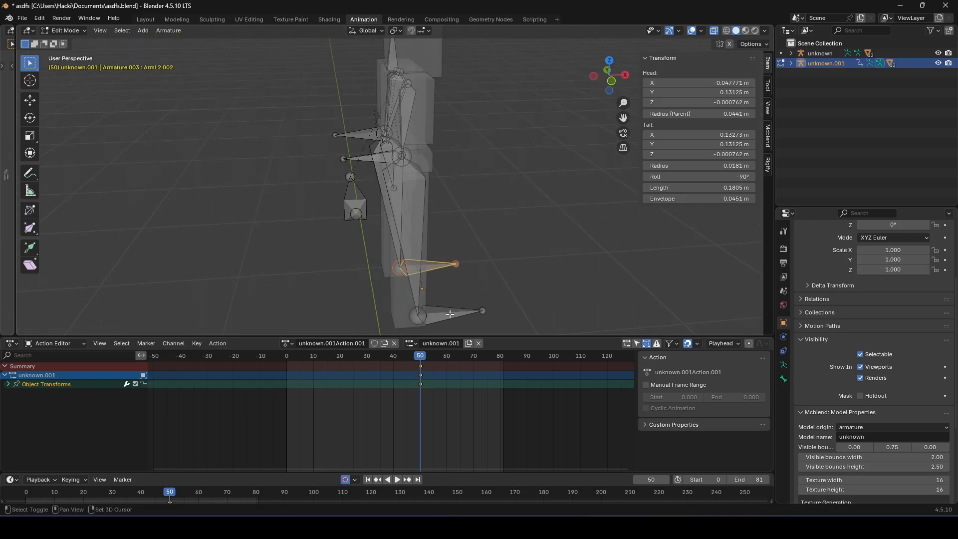
left_click(447, 315, "shift")
left_click(350, 135, "shift")
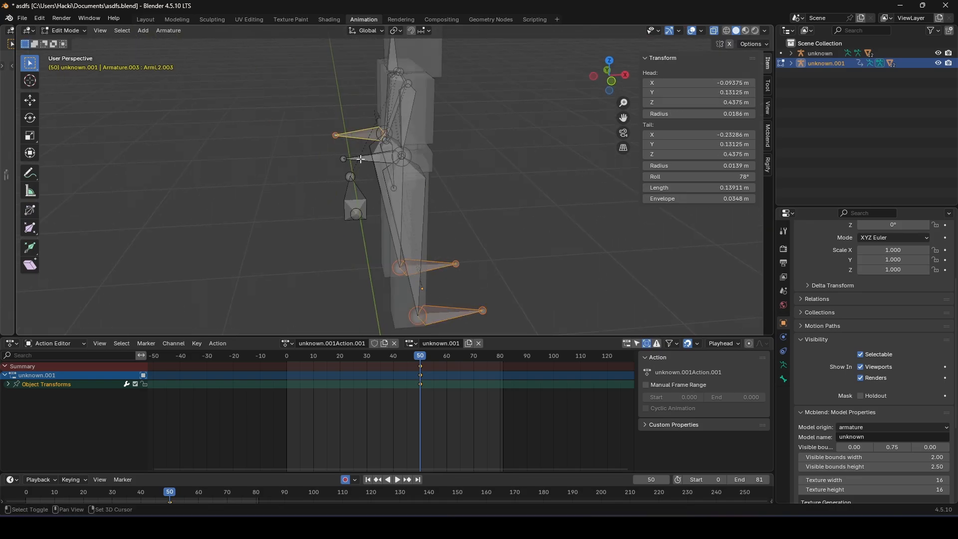
left_click(361, 159, "shift")
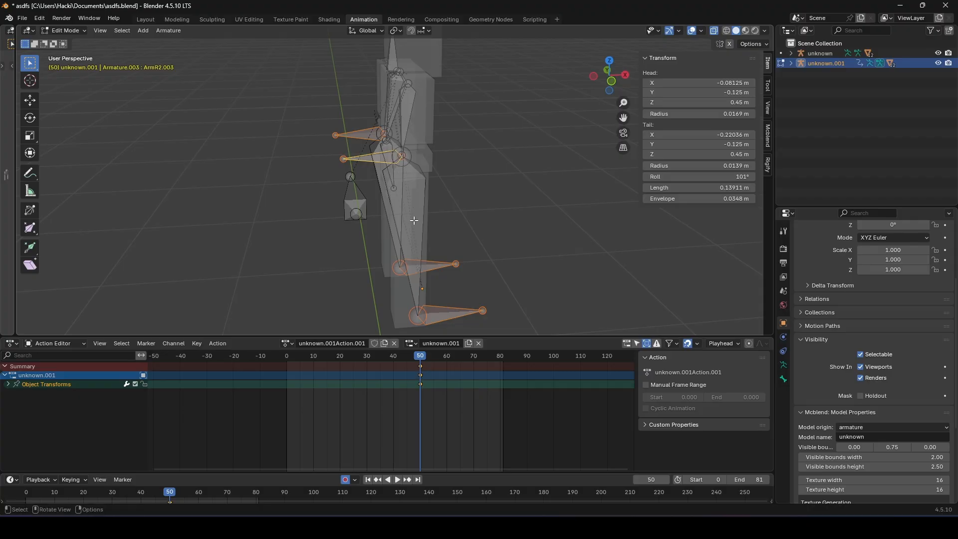
key("alt+p")
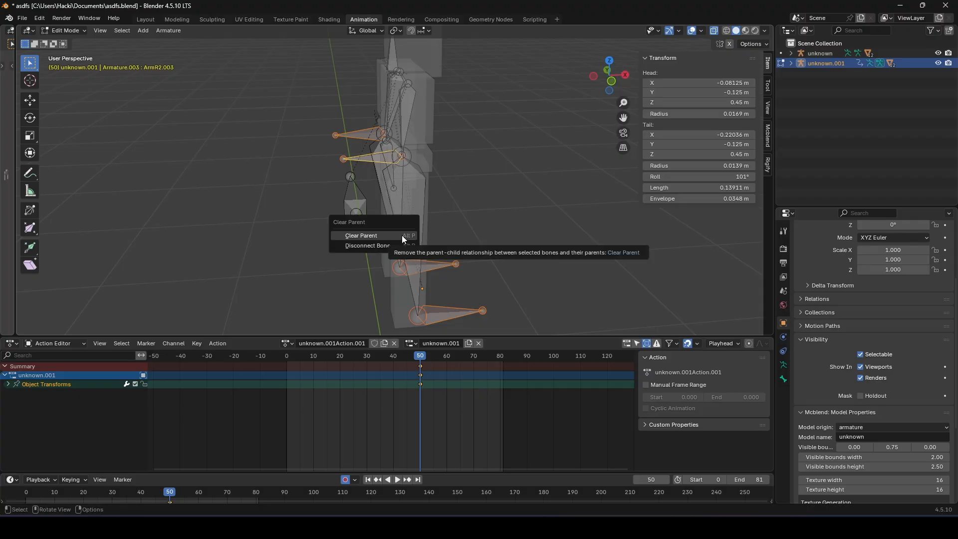
left_click(402, 234)
left_click(504, 200)
- Move the two unparented elbow bones, ArmL2.003 and ArmR2.003, -0.11347 m along global X, away from the arms
left_click(357, 136)
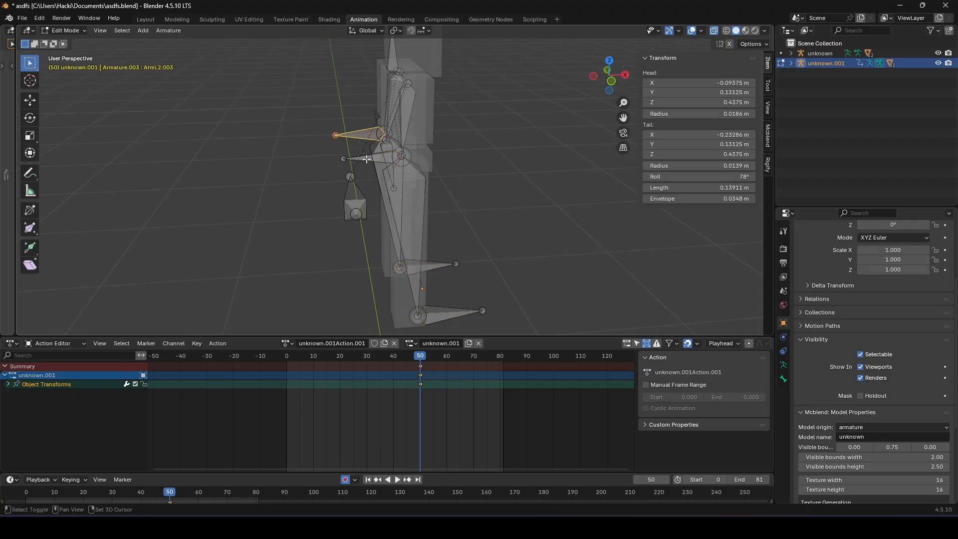
left_click(367, 159, "shift")
key("g")
key("x")
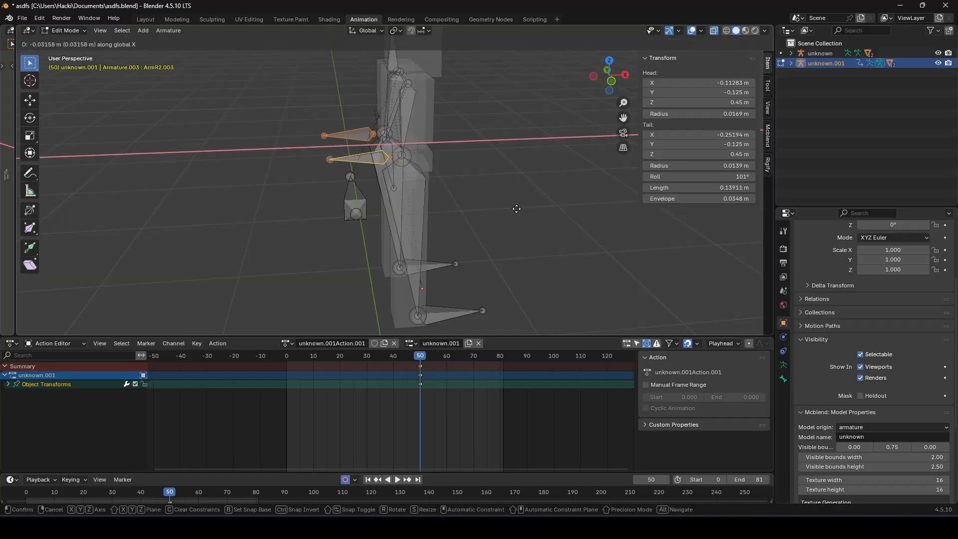
left_click(487, 217)
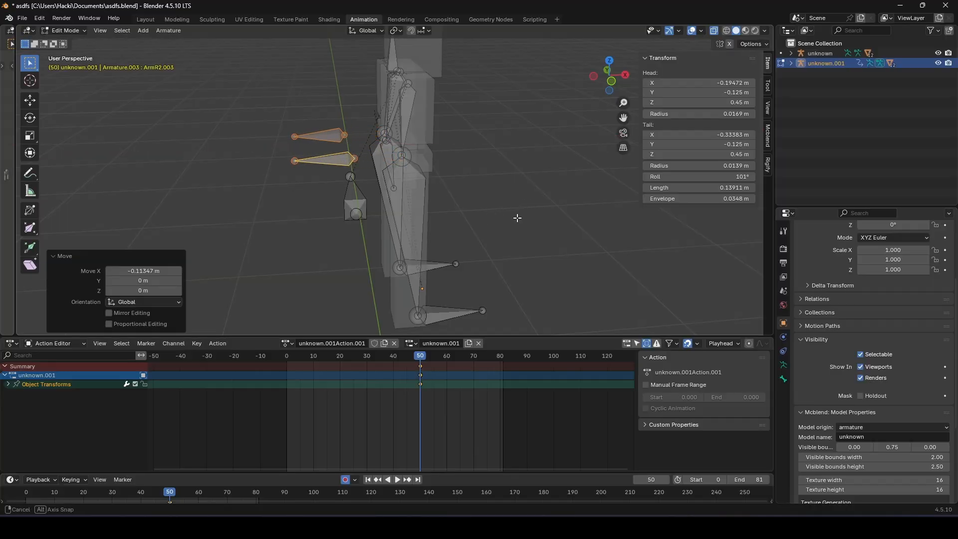
- Select the forearm bone ArmL2.001 and switch the armature to Pose Mode
middle_click_drag(517, 217, 630, 244)
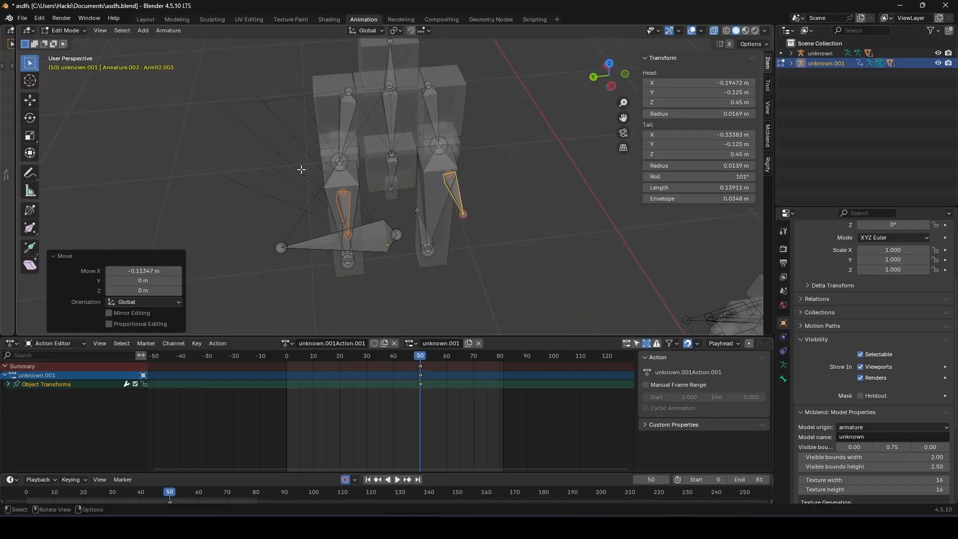
scroll(438, 190, "up", 2)
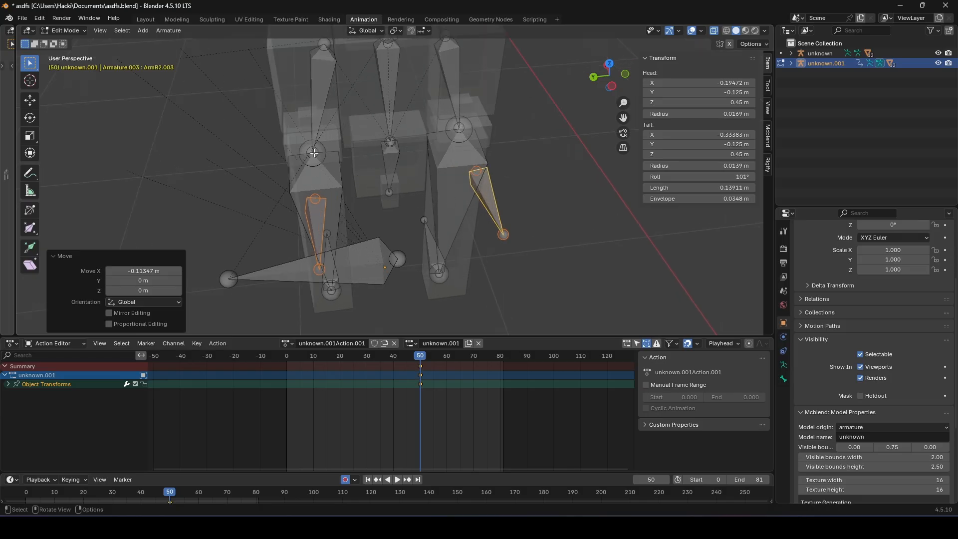
middle_click_drag(348, 192, 489, 188)
middle_click_drag(581, 243, 534, 150)
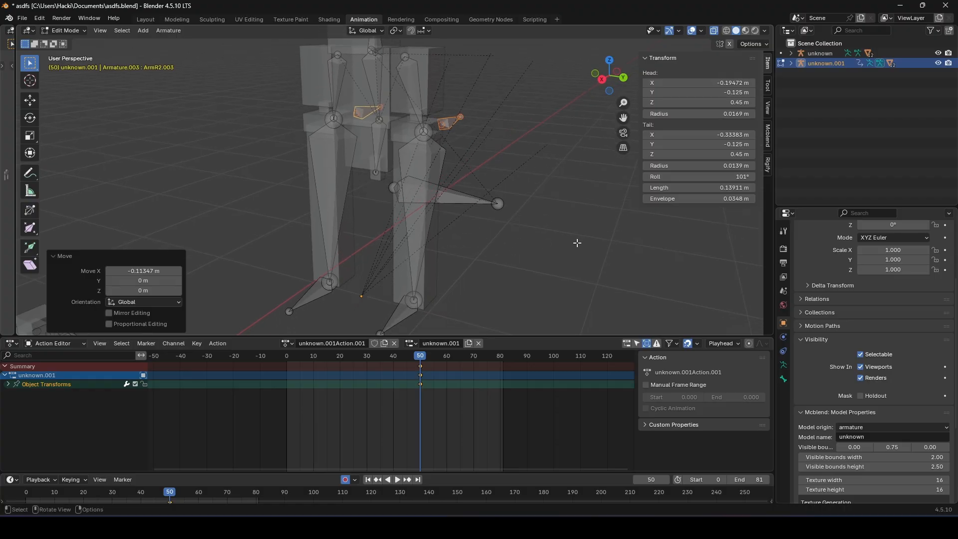
middle_click_drag(592, 232, 562, 232)
left_click(394, 315)
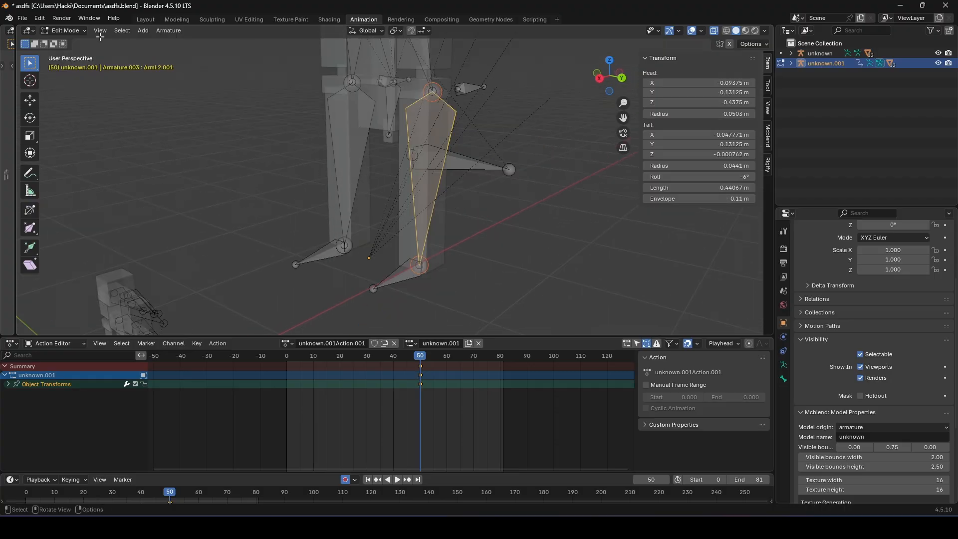
left_click(63, 31)
left_click(70, 65)
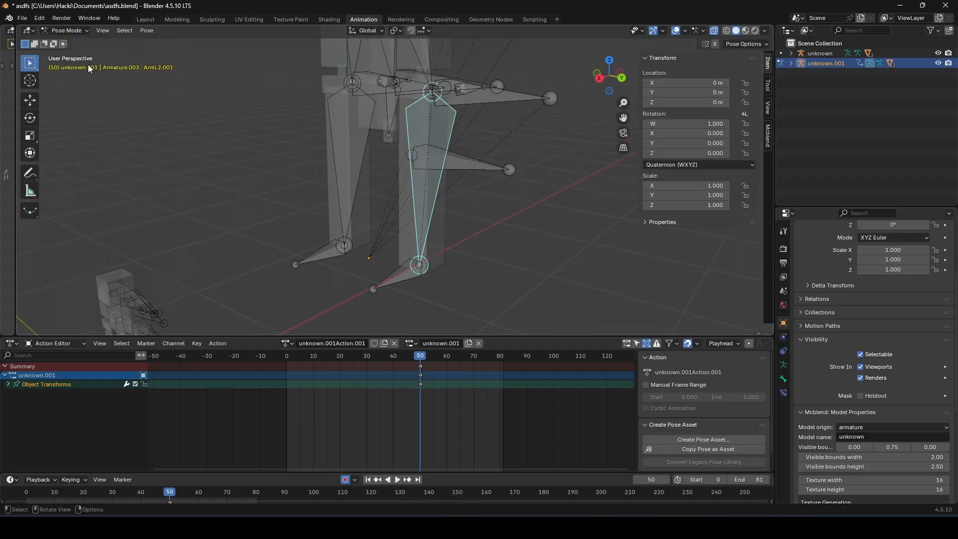
- Hide the original horizontal head, torso and arm bones in Pose Mode, leaving out the lowest horizontal bone
middle_click_drag(553, 152, 534, 258)
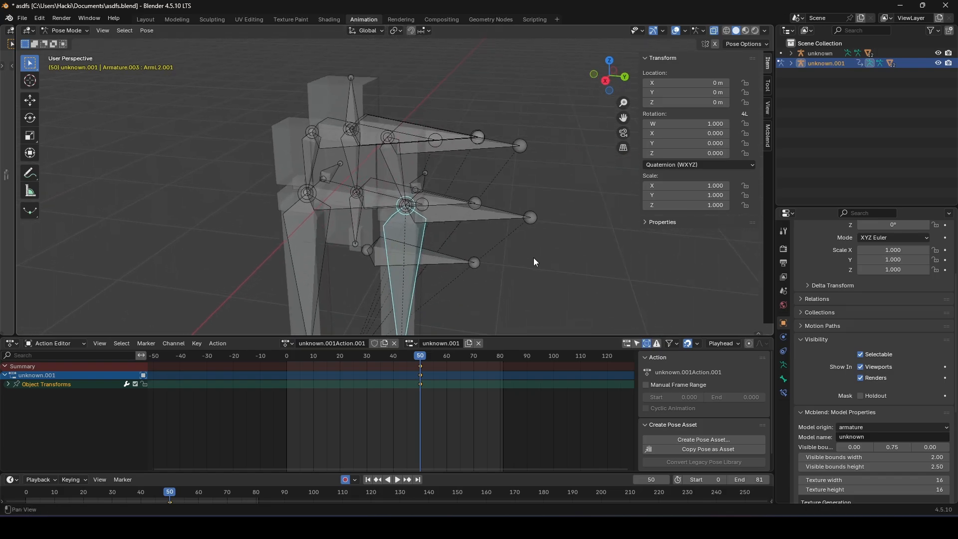
left_click(445, 198)
left_click(444, 197, "shift")
left_click(459, 144, "shift")
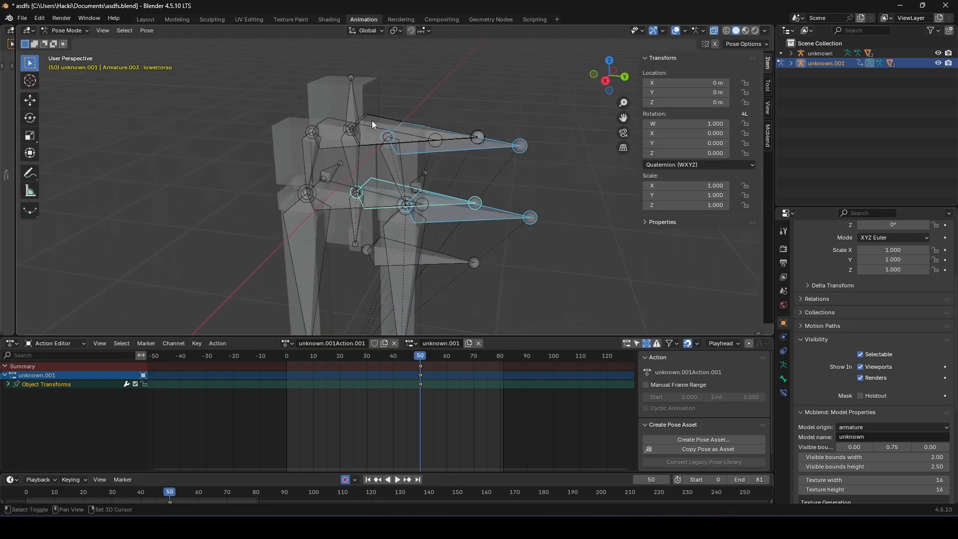
left_click(372, 121, "shift")
left_click(361, 140, "shift")
left_click(332, 139, "shift")
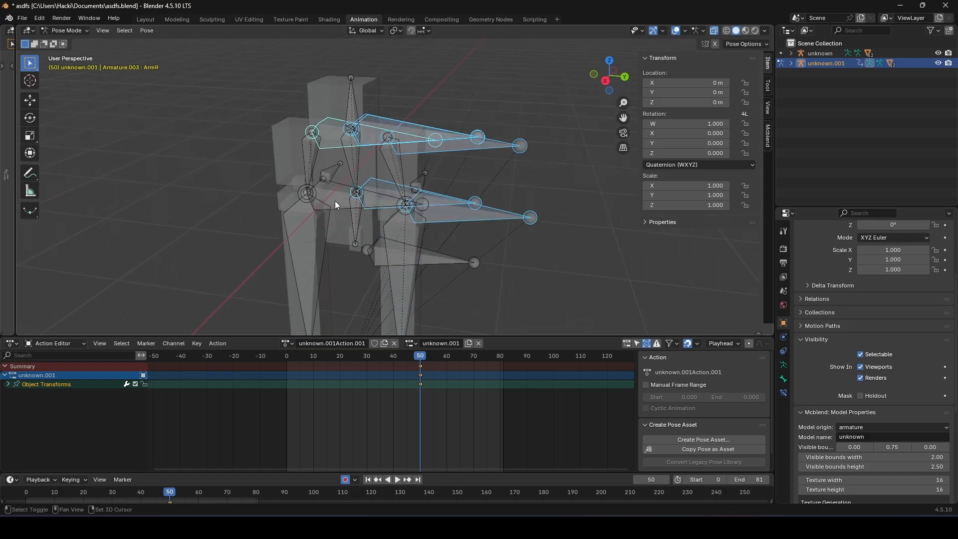
left_click(336, 200, "shift")
key("h")
- Examine the vertical rig and the lowest horizontal bone, Thing, from several angles
middle_click_drag(584, 282, 491, 227)
left_click_drag(491, 227, 540, 211, "alt")
left_click(396, 234)
middle_click_drag(552, 226, 603, 197)
scroll(594, 202, "down", 4)
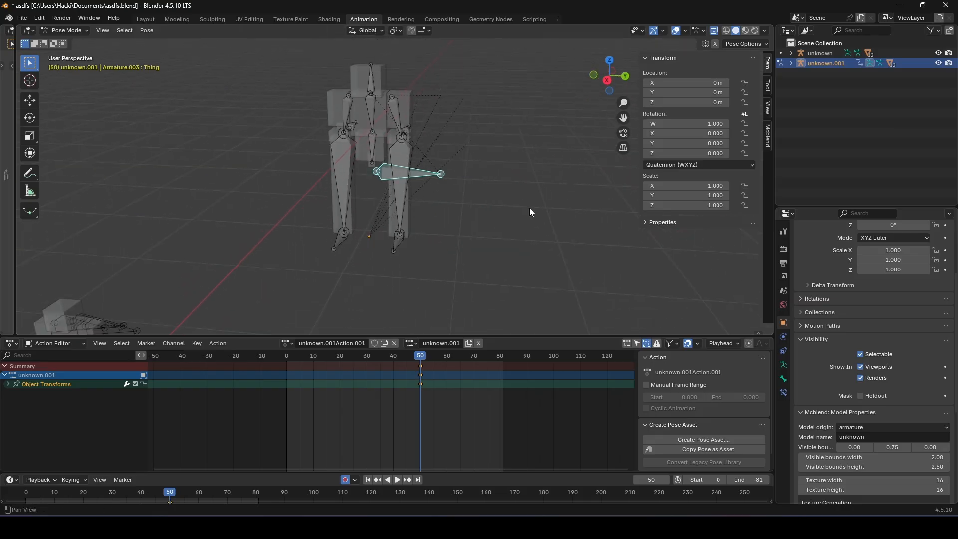
middle_click_drag(529, 207, 648, 292)
left_click(549, 225)
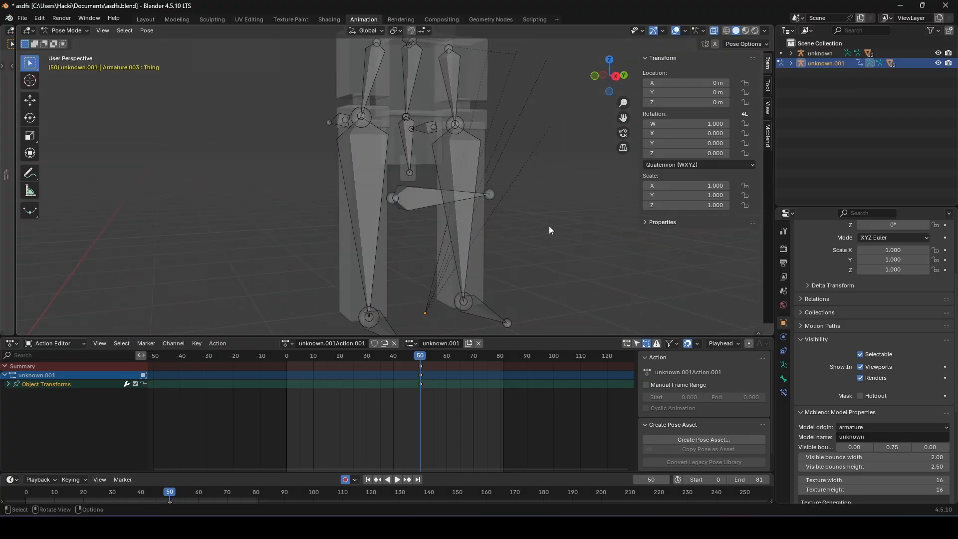
middle_click_drag(354, 258, 424, 190, "shift")
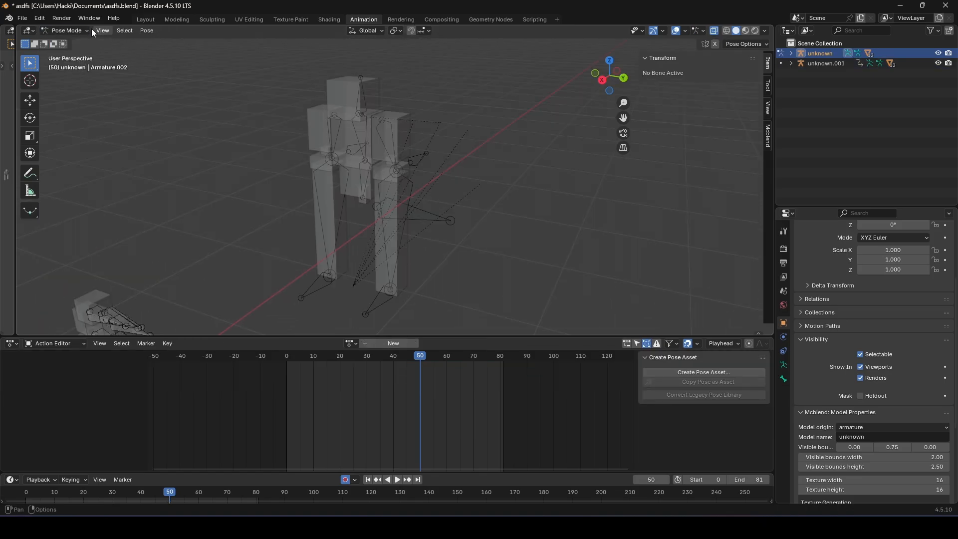
- Return to Object Mode, select the unknown.001 armature and put it in Pose Mode
left_click(78, 31)
left_click(57, 51)
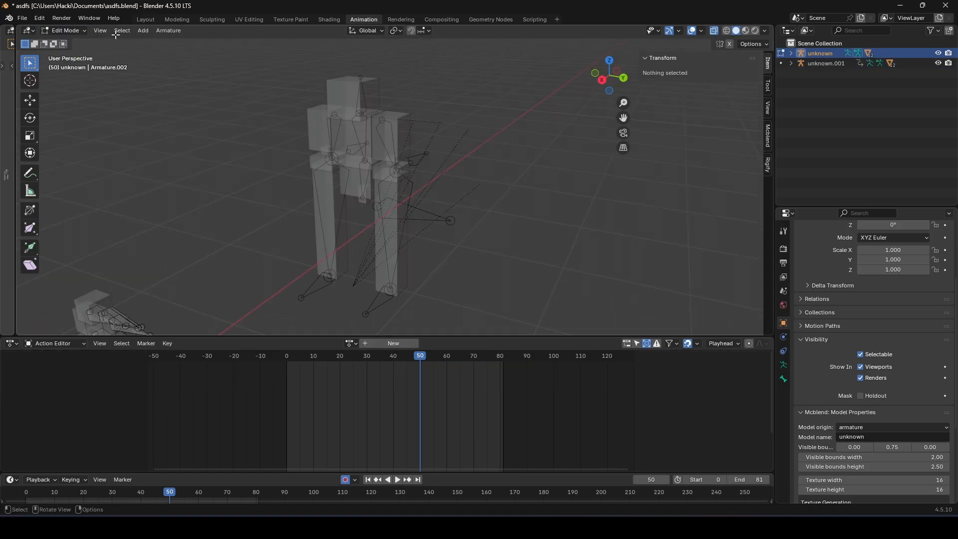
left_click(65, 30)
left_click(58, 41)
left_click(418, 216)
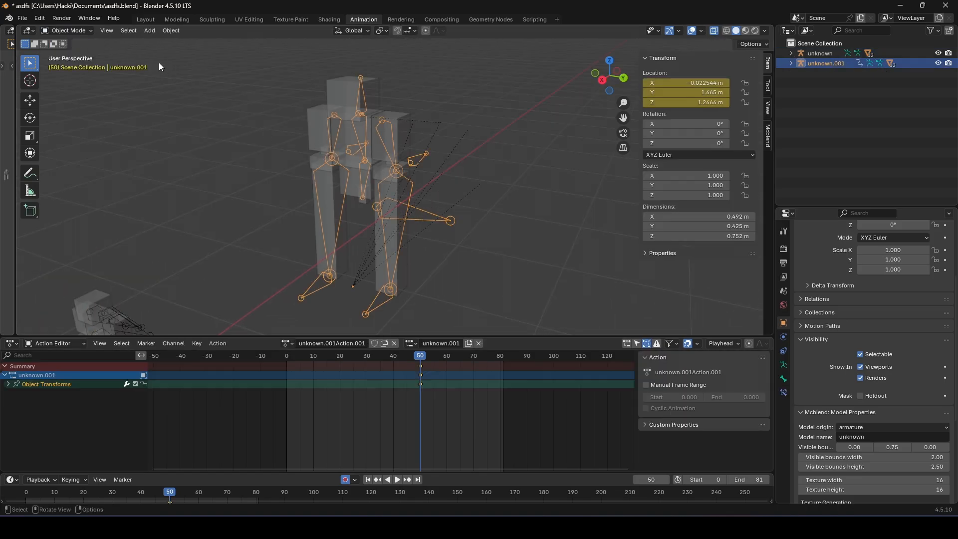
left_click(75, 31)
left_click(94, 61)
- Select the forearm bone ArmL2.001 of the unknown.001 armature for posing
scroll(496, 281, "up", 4)
middle_click_drag(496, 280, 381, 148, "shift")
scroll(490, 125, "down", 4)
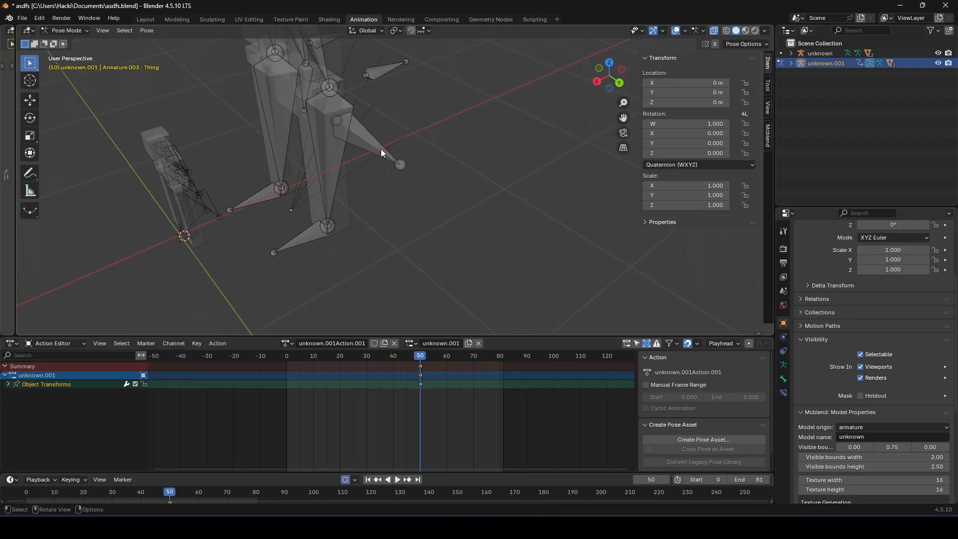
left_click(343, 152)
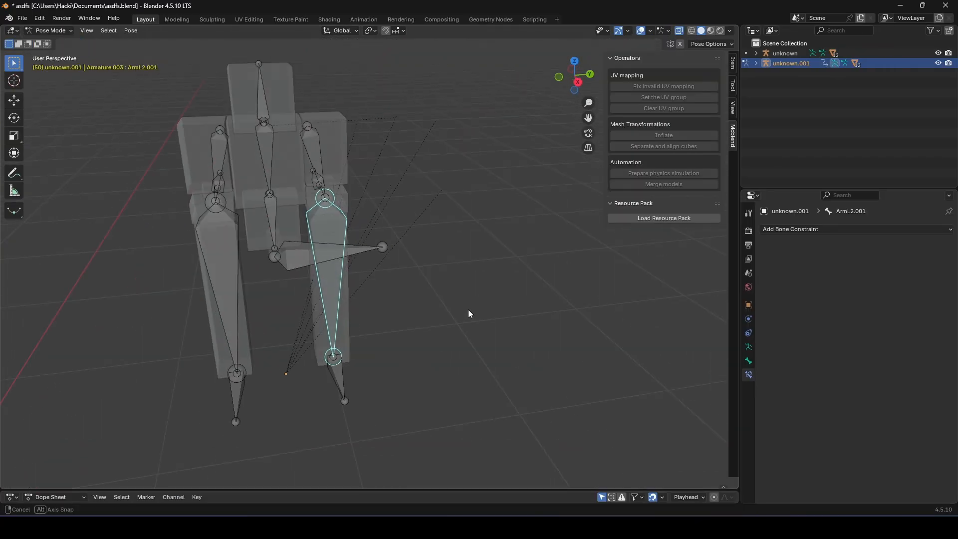
- Add an Inverse Kinematics constraint to the forearm bone ArmL2.001 and set its chain length to 2
middle_click_drag(468, 310, 453, 283)
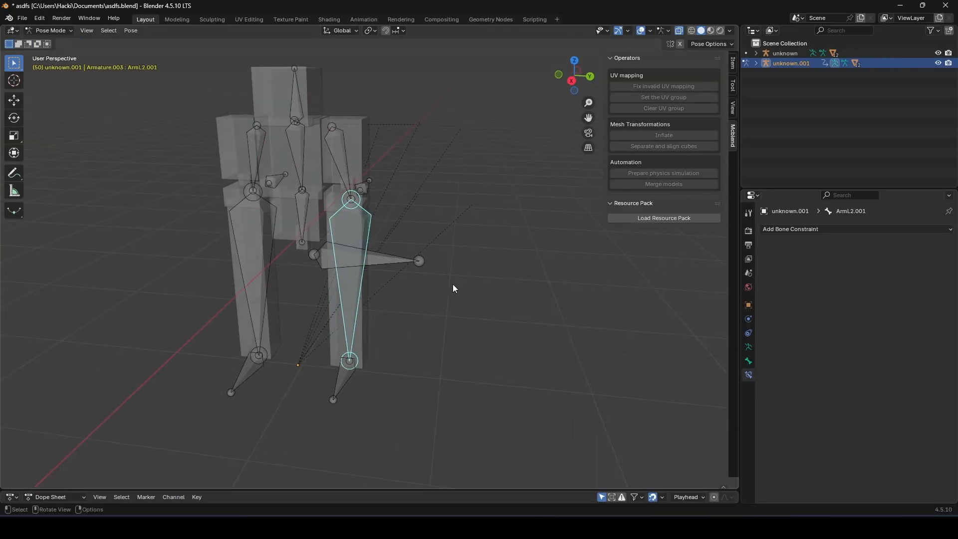
left_click(880, 229)
left_click(855, 228)
left_click(810, 232)
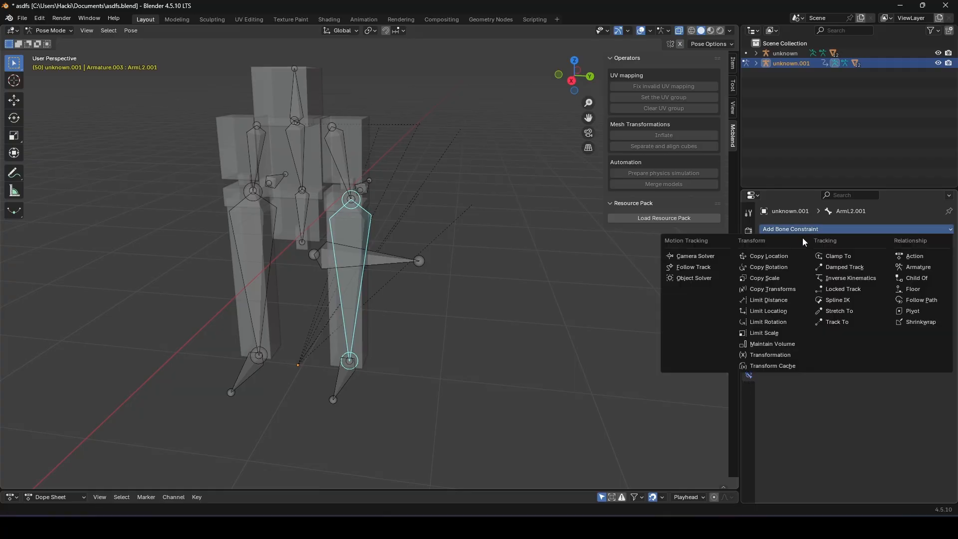
left_click(834, 278)
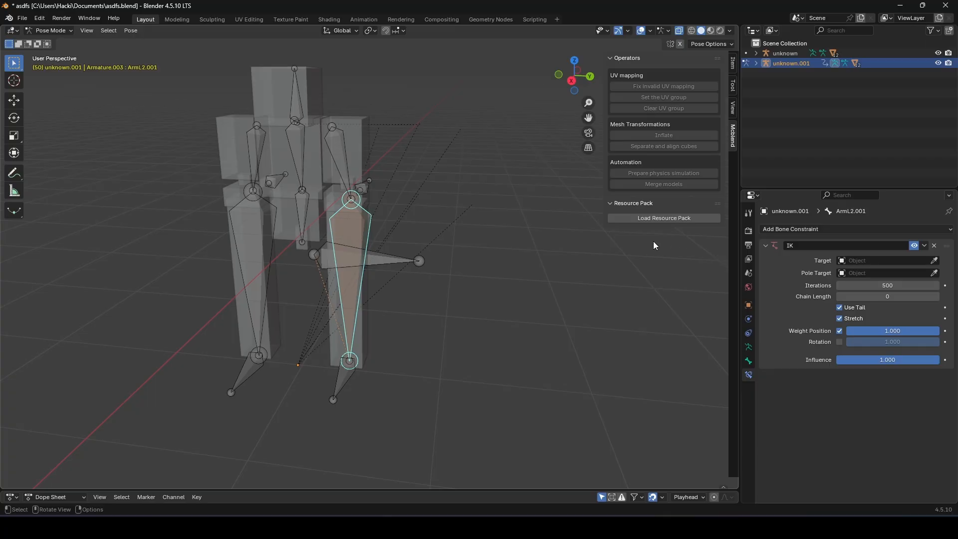
left_click(937, 296)
left_click(936, 296)
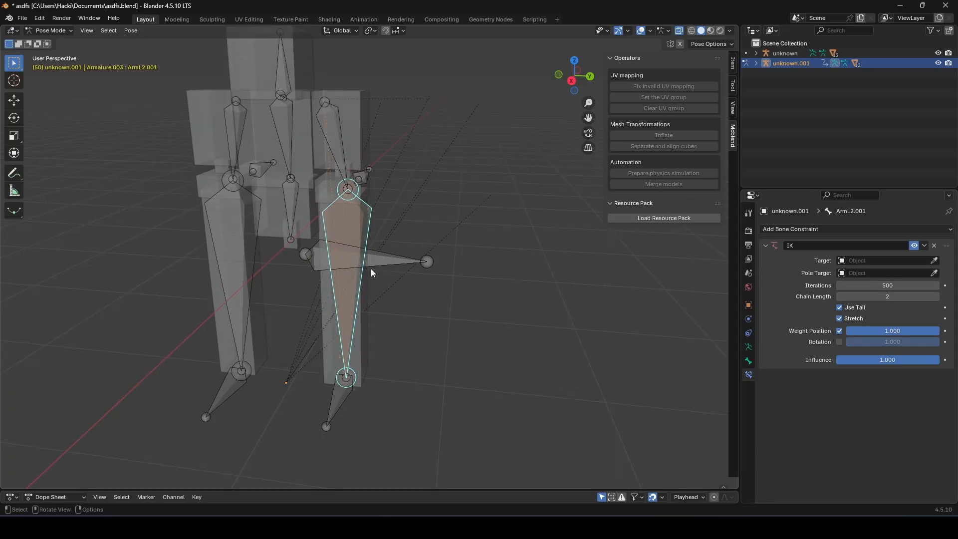
- Check the upper-arm and torso bones above the forearm in the arm chain, ending with ArmL2.001 selected
left_click(345, 161)
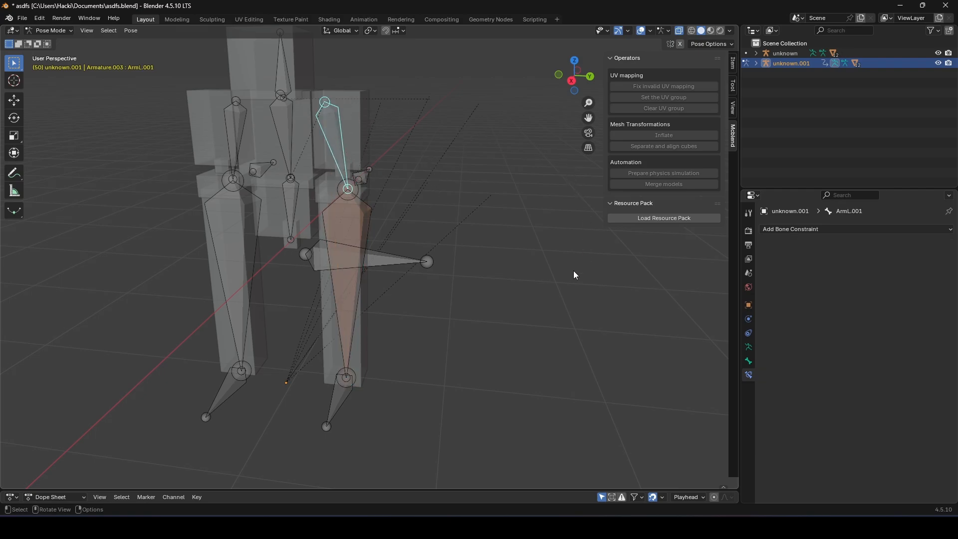
left_click(282, 122)
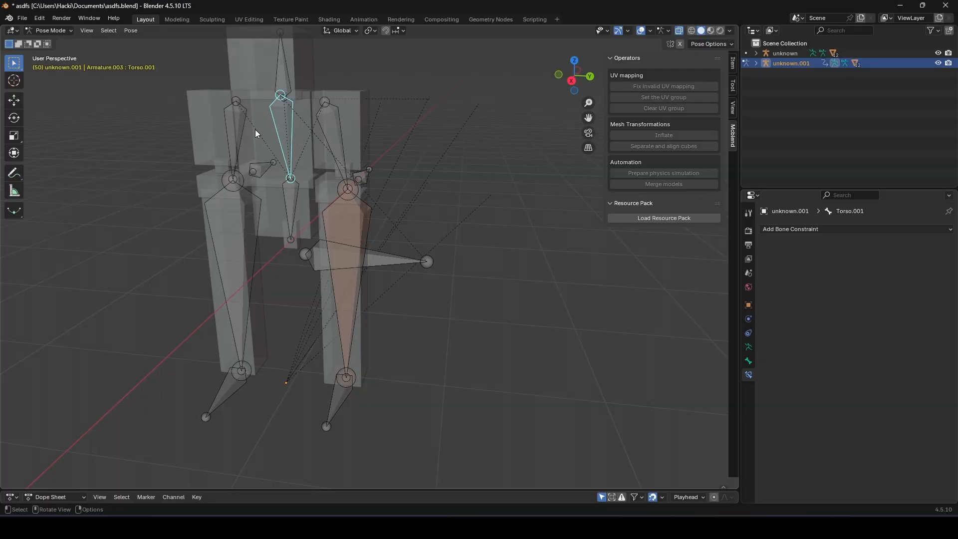
left_click(326, 129)
left_click(351, 248)
left_click(348, 228)
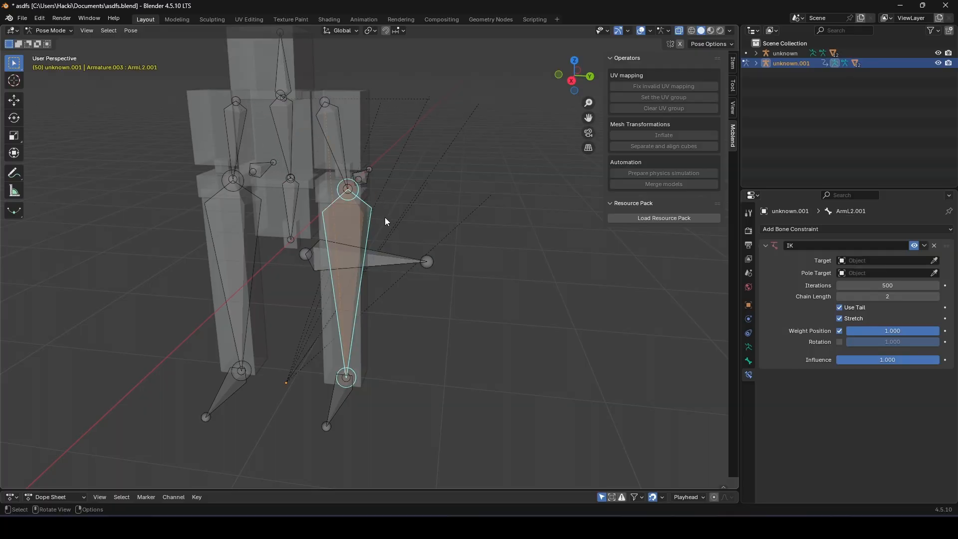
- Set the IK target of ArmL2.001 to the unknown.001 armature with ArmL2.002 as the target bone
left_click(934, 260)
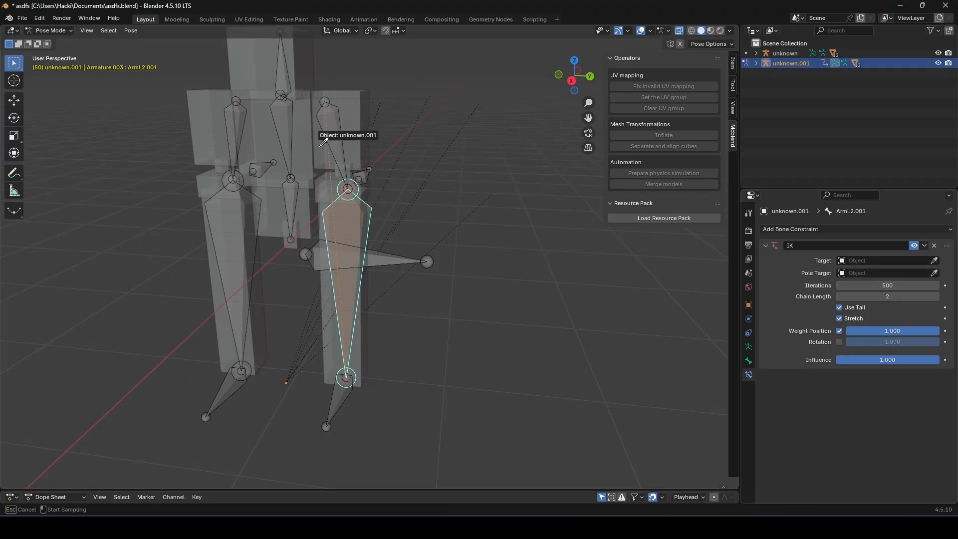
left_click(295, 131)
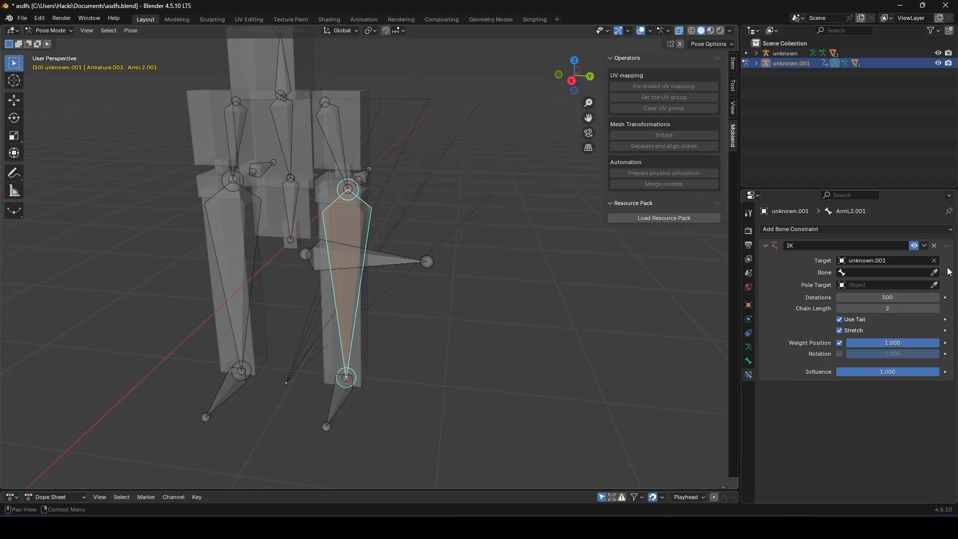
left_click(933, 273)
left_click(339, 395)
middle_click_drag(396, 401, 497, 370, "shift")
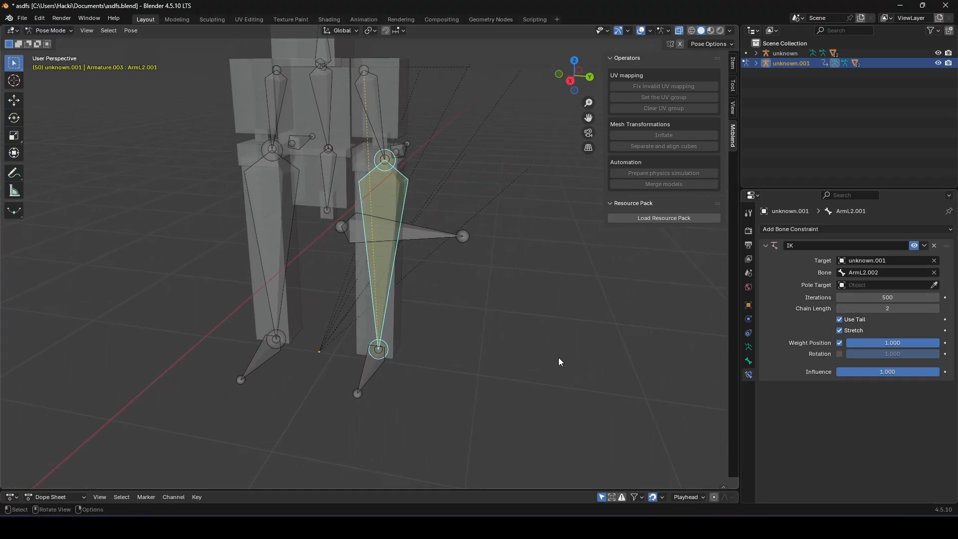
- Test the arm IK by moving the arm-end control bone ArmL2.002, and undo the move
left_click(373, 392)
key("g")
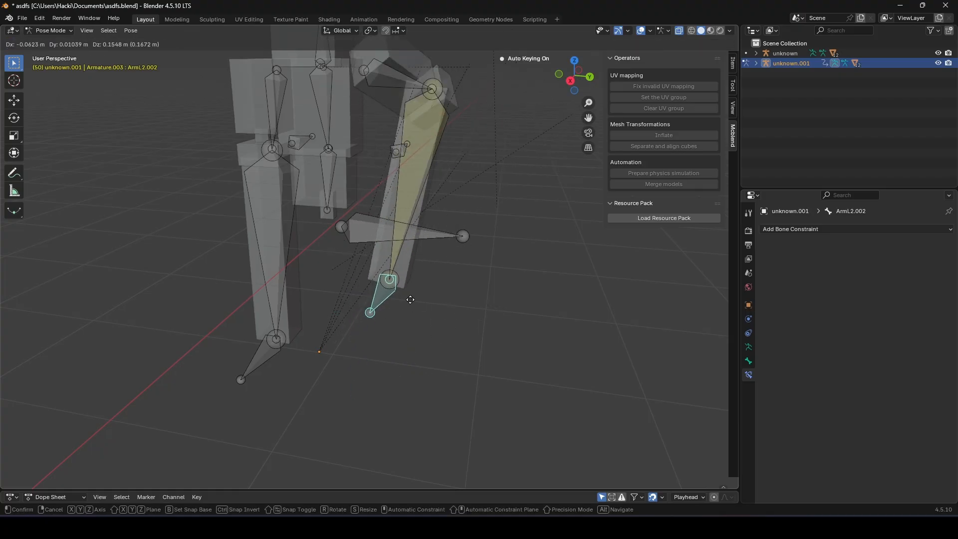
left_click(520, 242)
key("ctrl+z")
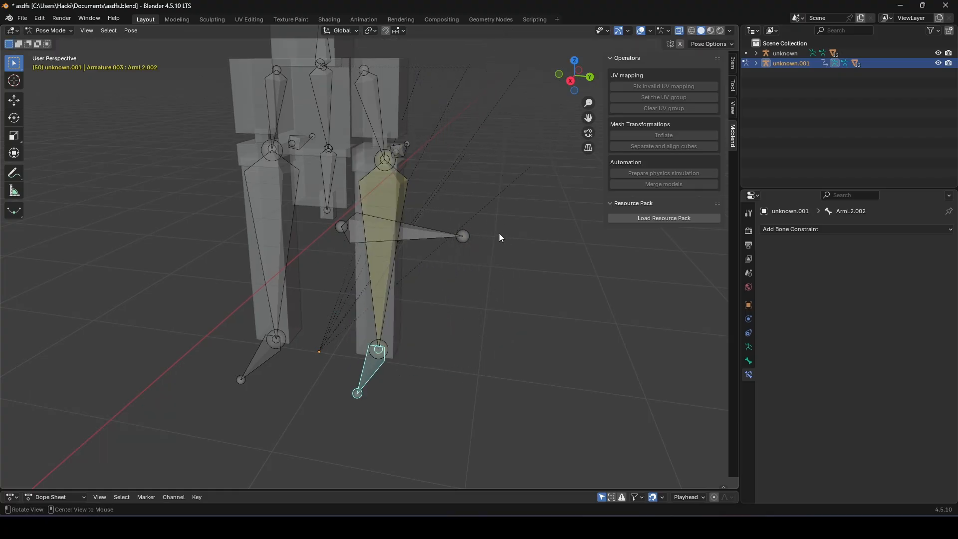
- Select the forearm bone ArmL2.001 again to access its IK constraint settings
middle_click_drag(499, 232, 457, 282, "shift")
left_click(351, 272)
middle_click_drag(488, 214, 469, 218)
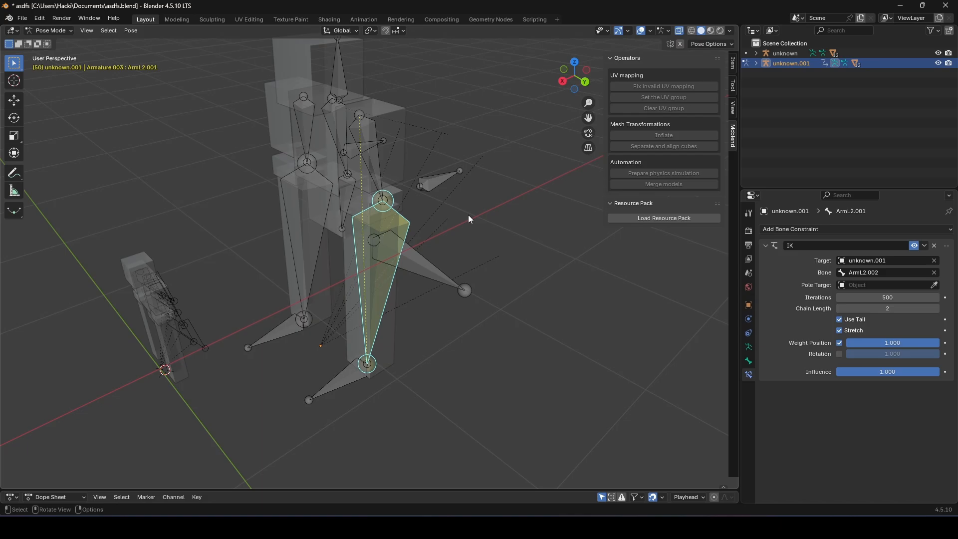
- Set the left forearm IK constraint's pole target to unknown.001 and its pole bone to ArmL2.003
scroll(468, 215, "up", 4)
mouse_move(468, 213)
middle_mouse_down()
mouse_move(465, 196)
mouse_move(479, 202)
middle_mouse_up()
middle_click_drag(564, 269, 474, 314)
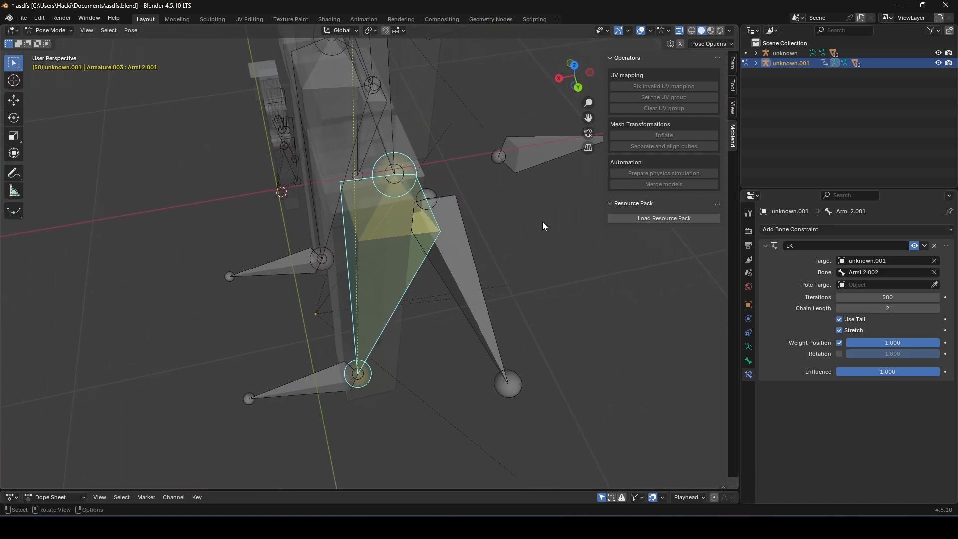
middle_click_drag(447, 239, 485, 241)
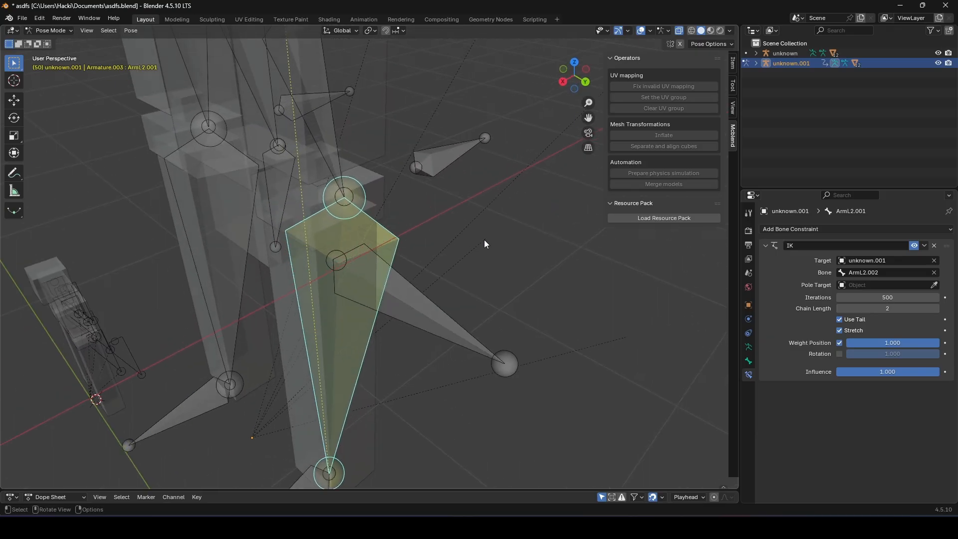
middle_click_drag(496, 203, 473, 259)
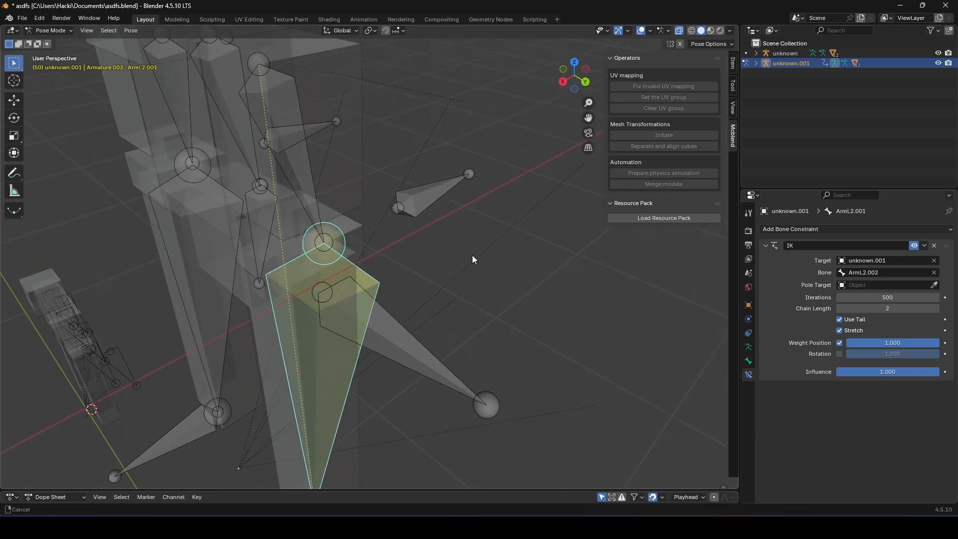
left_click(935, 284)
left_click(287, 132)
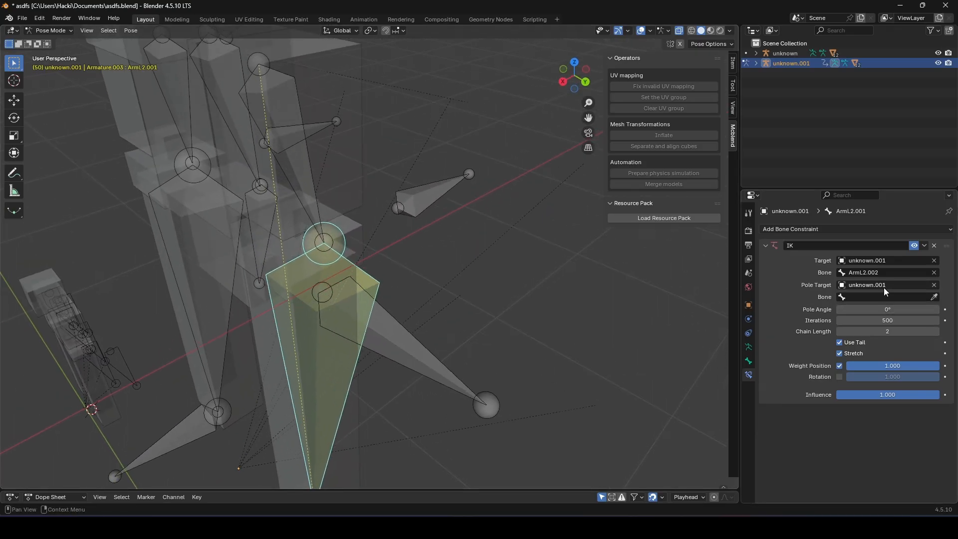
left_click(935, 297)
left_click(417, 197)
- Set the pole angle of the left forearm's IK constraint to 180°
middle_click_drag(417, 197, 522, 270)
middle_click_drag(699, 320, 101, 335)
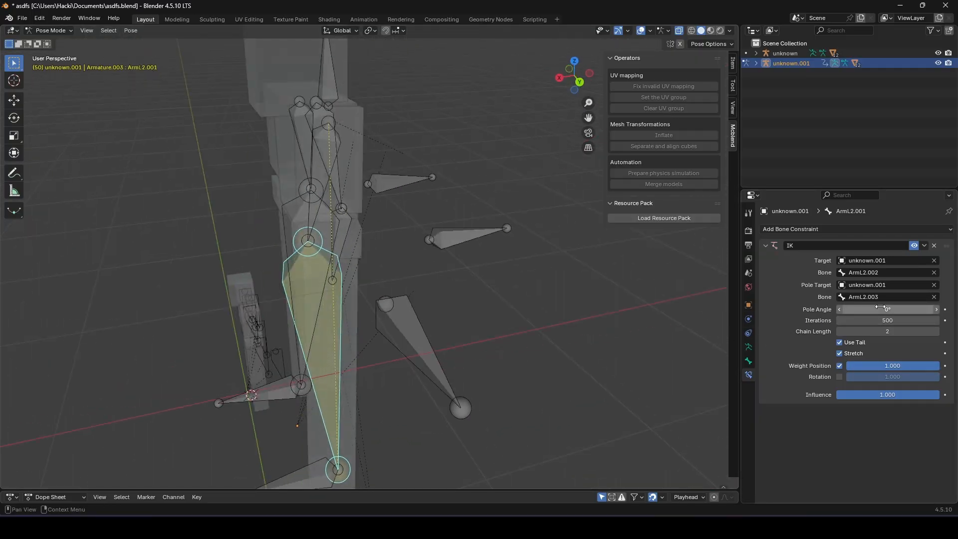
left_click_drag(863, 309, 918, 310)
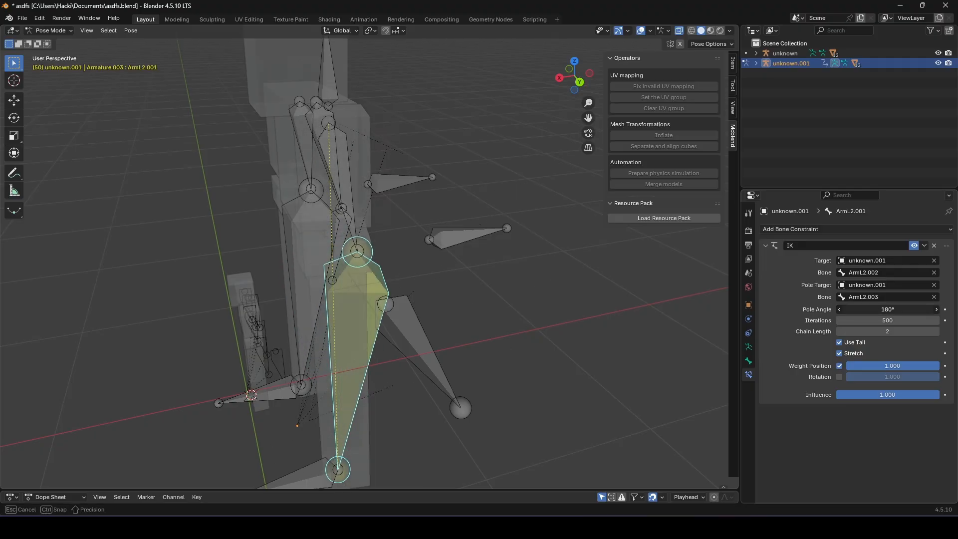
middle_click_drag(391, 348, 526, 340)
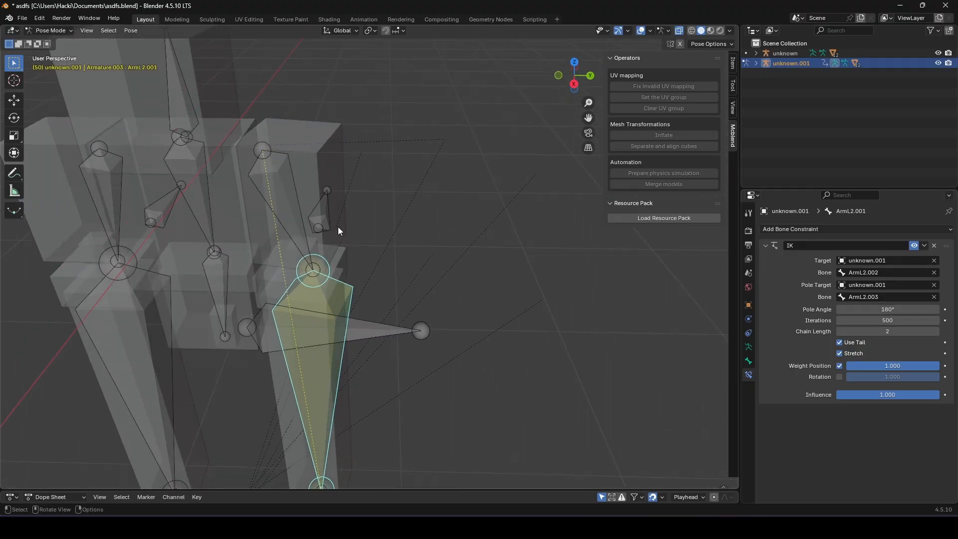
left_click(328, 202)
right_click(434, 295)
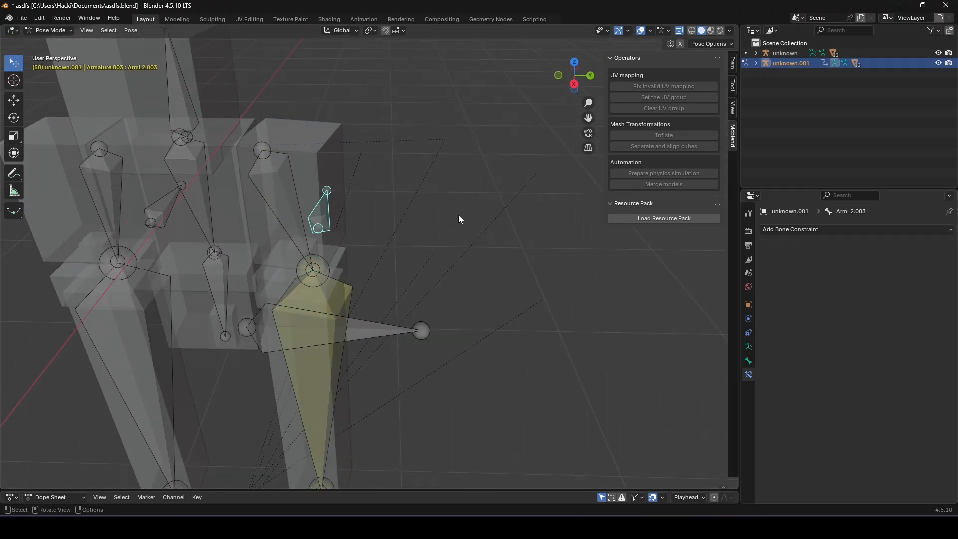
key("ctrl+z")
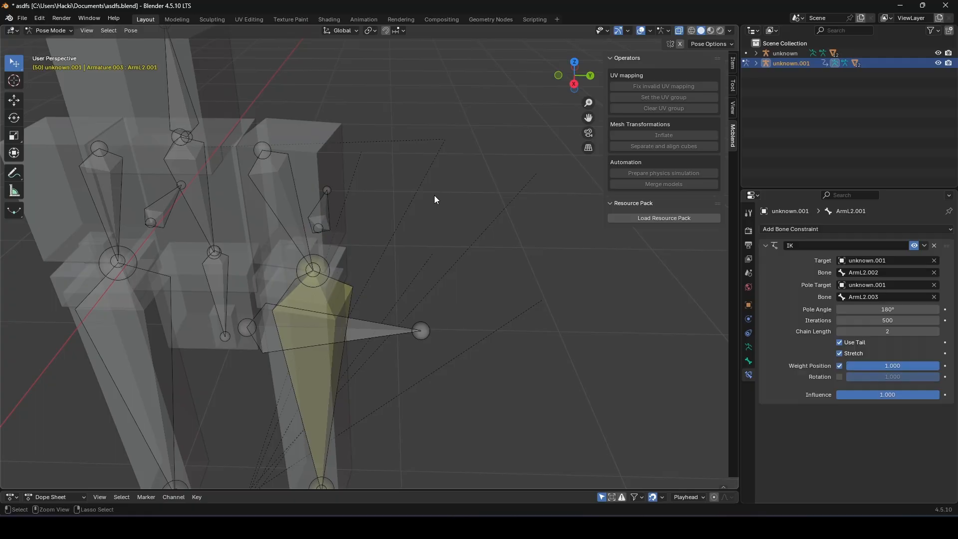
- Move the pole bone ArmL2.003 around near the left elbow to test how the arm follows
left_click(323, 212)
right_click(409, 232)
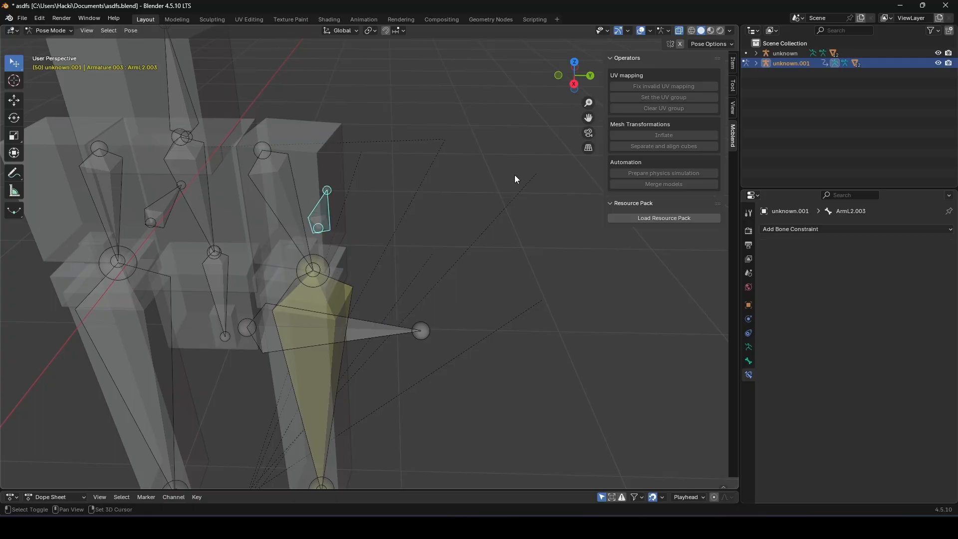
right_click(477, 190)
mouse_move(417, 227)
middle_mouse_down("shift")
mouse_move(412, 244)
mouse_move(432, 220)
middle_mouse_up("shift")
scroll(432, 239, "down", 2)
key("g")
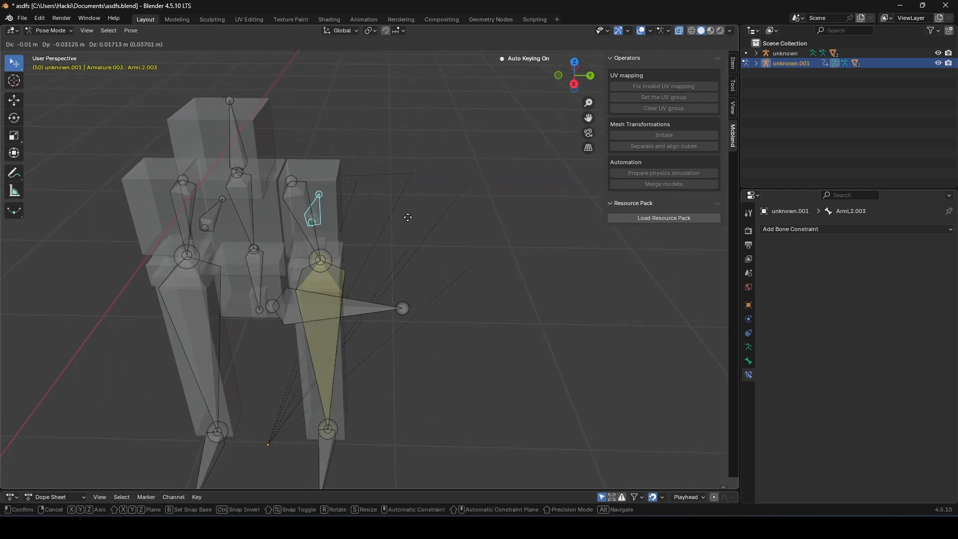
left_click(433, 229)
mouse_move(433, 229)
middle_mouse_down()
mouse_move(343, 247)
mouse_move(392, 242)
mouse_move(449, 216)
mouse_move(439, 216)
middle_mouse_up()
key("g")
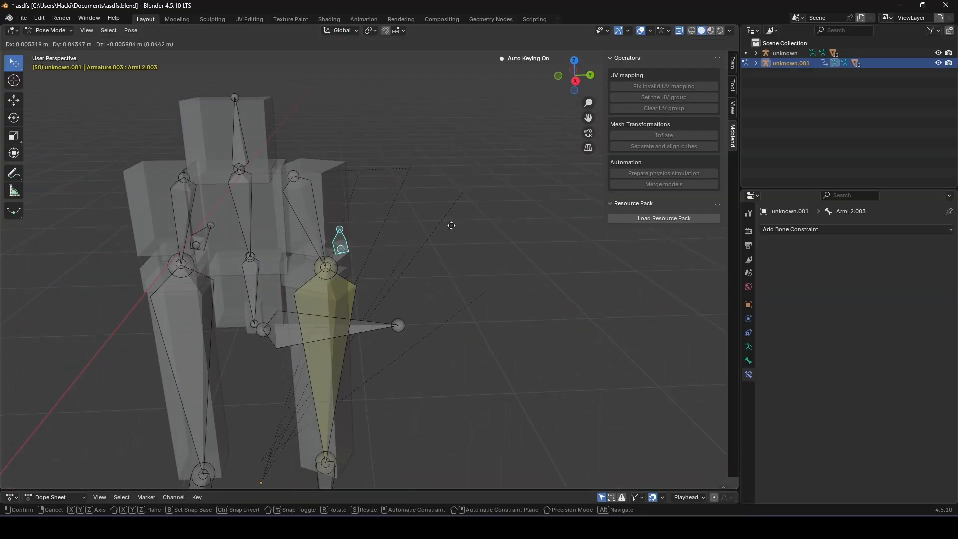
left_click(380, 201)
middle_click_drag(534, 252, 626, 206, "shift")
scroll(472, 235, "down", 2)
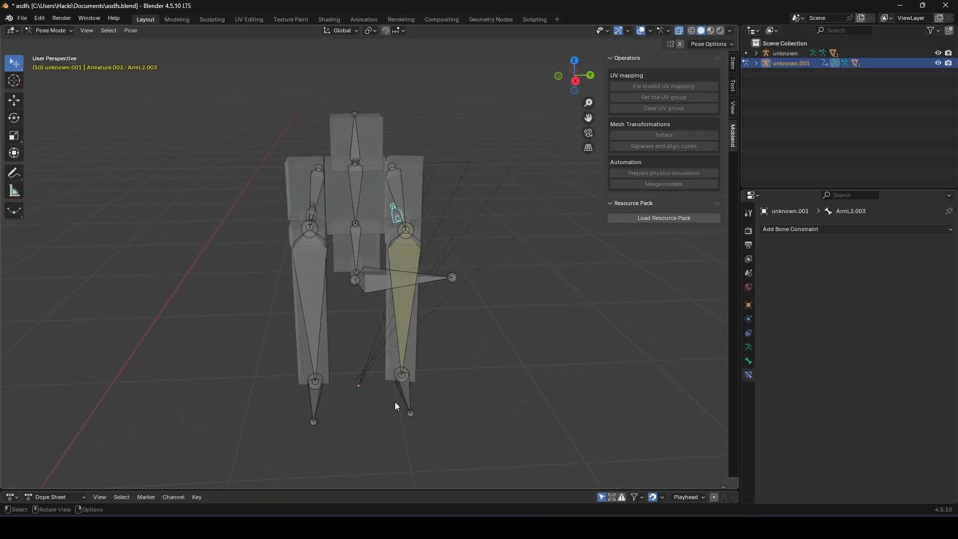
- Move the left hand's control bone ArmL2.002 outward and up by about 0.31 m in Y and 0.15 m in Z
left_click(406, 392)
key("g")
left_click(513, 334)
middle_click_drag(512, 333, 395, 289)
scroll(540, 223, "up", 2)
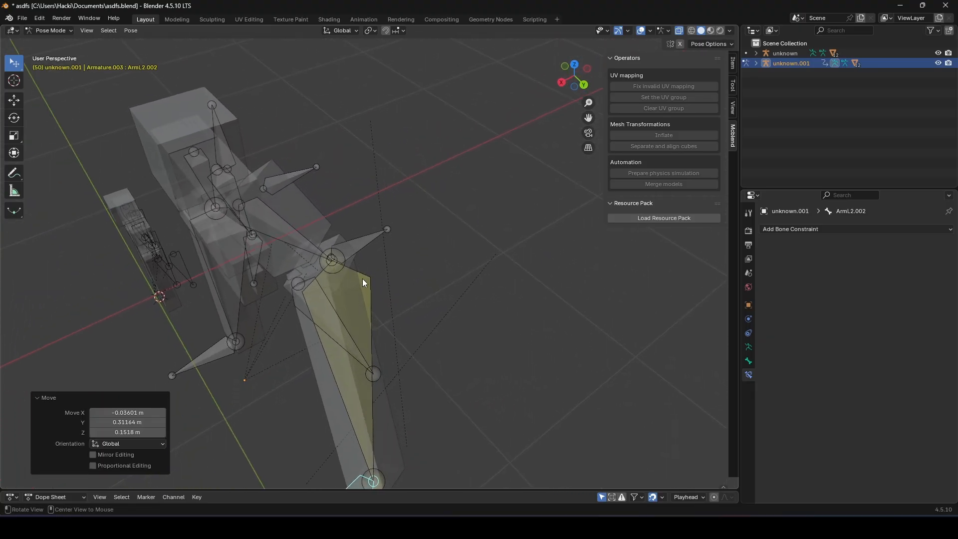
- Move the pole bone ArmL2.003 by about -0.11 m in X, 0.22 m in Y and 0.10 m in Z
left_click_drag(364, 280, 459, 240, "alt")
left_click(338, 279)
key("g")
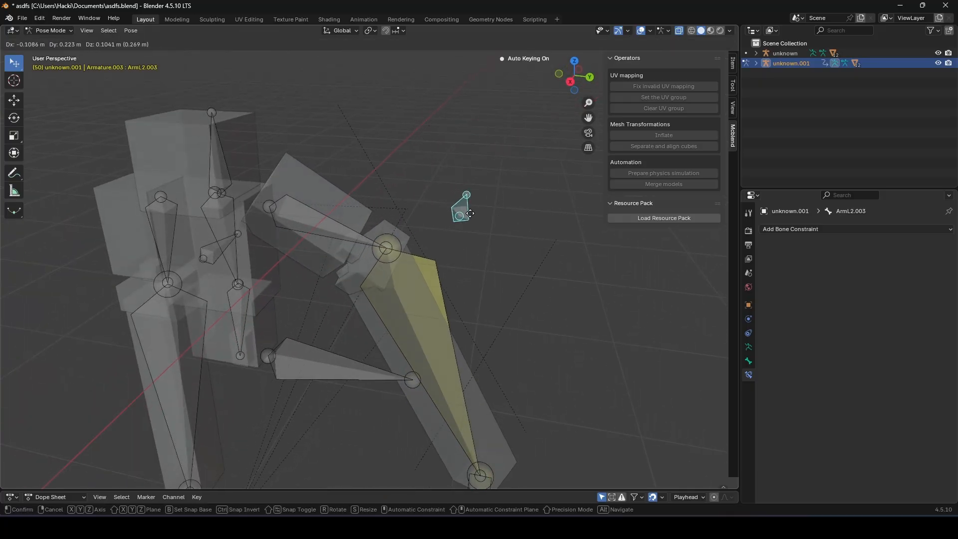
left_click(457, 225)
left_click_drag(481, 278, 414, 211, "alt")
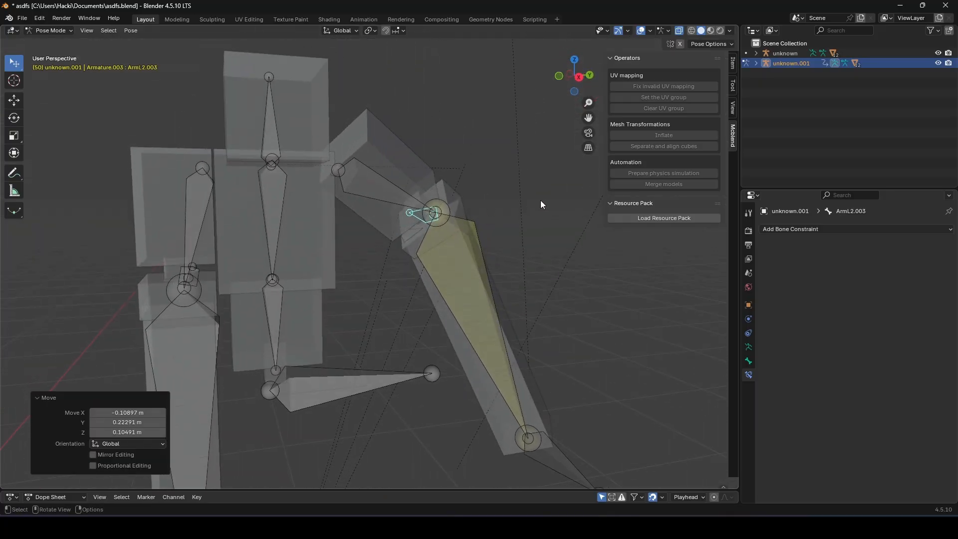
left_click_drag(540, 200, 335, 313, "alt")
- Undo the last test moves of the left hand control bone and the left elbow pole bone
key("ctrl+z")
key("ctrl+z")
key("ctrl+z")
- Add an Inverse Kinematics constraint to ArmR2.001, targeting the armature unknown.001 and the right hand's control bone
left_click(334, 310)
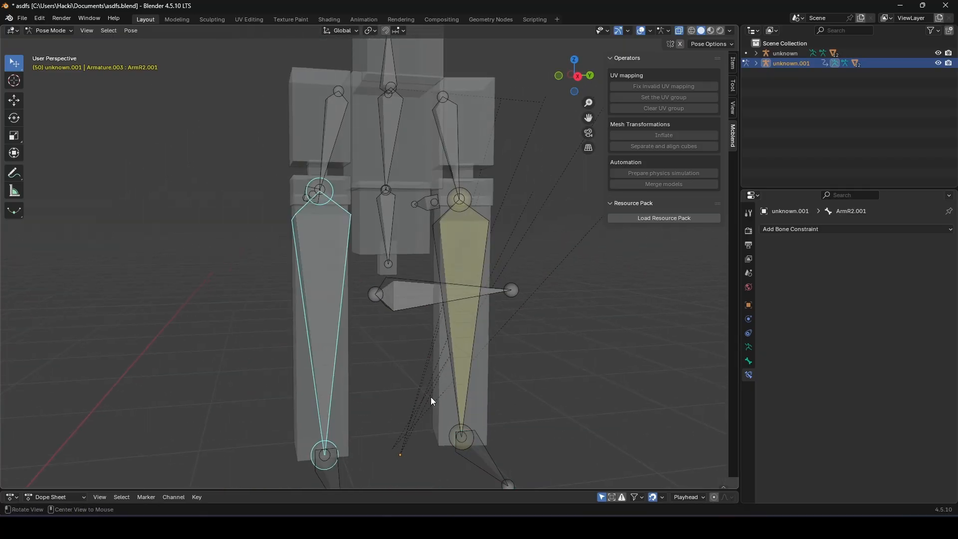
left_click_drag(431, 397, 474, 356, "alt+shift")
left_click(814, 229)
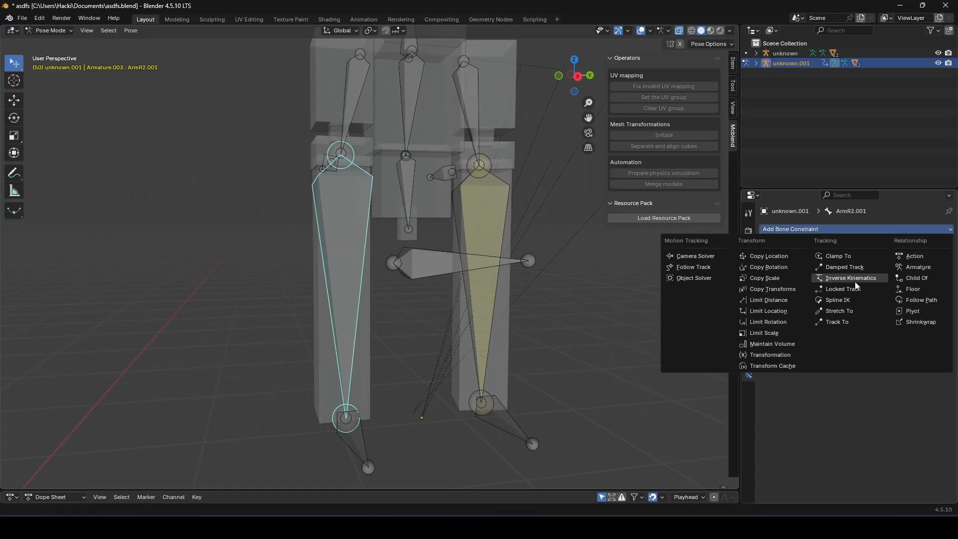
left_click(854, 281)
left_click(934, 260)
left_click(482, 280)
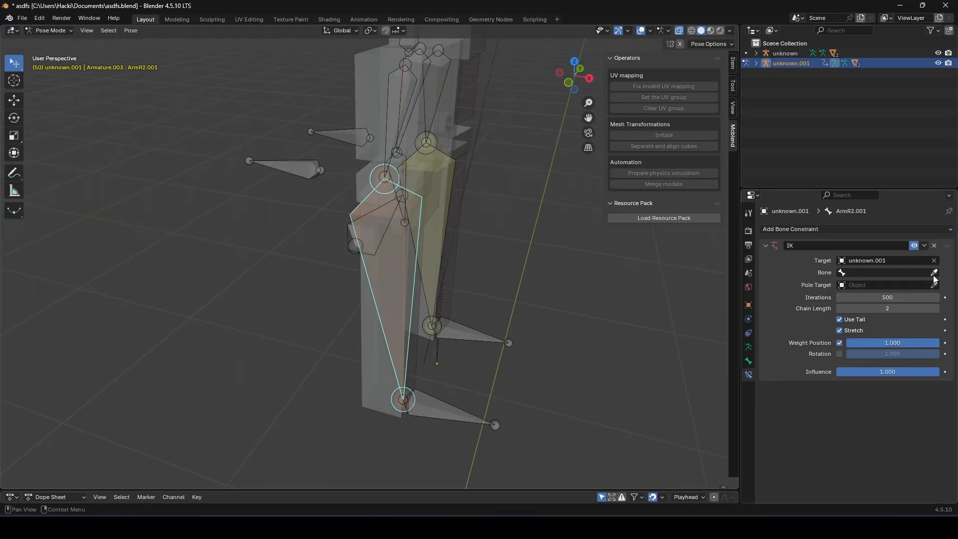
left_click(934, 272)
left_click(444, 411)
- Set the constraint's pole target to unknown.001 with the right elbow's pole bone, and the pole angle to 180°
left_click(934, 284)
left_click(427, 121)
left_click(934, 297)
left_click(299, 172)
double_click(896, 310)
type("180")
key("Return")
- Try moving and rotating the Torso.001 bone to test how both IK arms react
scroll(546, 282, "down", 3)
left_click(547, 281)
middle_click_drag(644, 287, 572, 271)
left_click(391, 148)
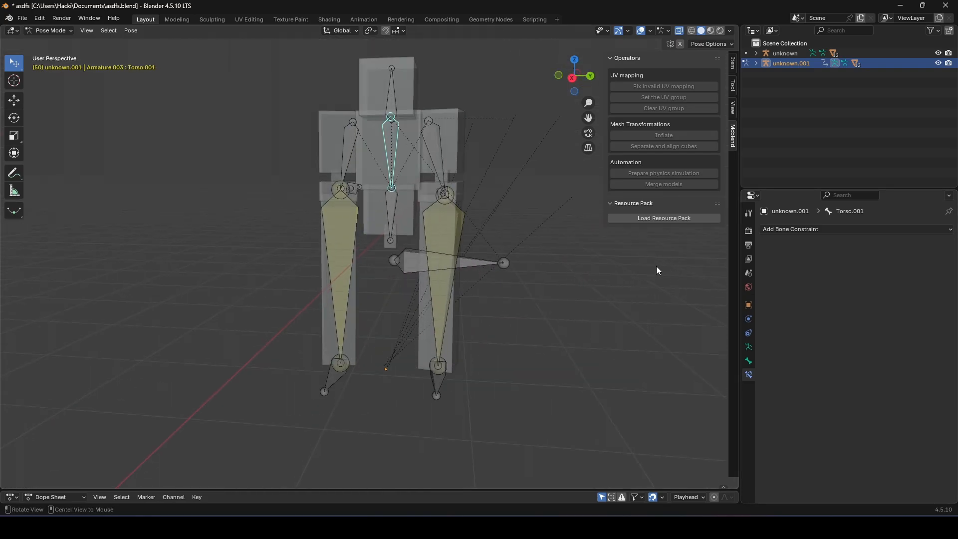
middle_click_drag(657, 265, 621, 280)
key("g")
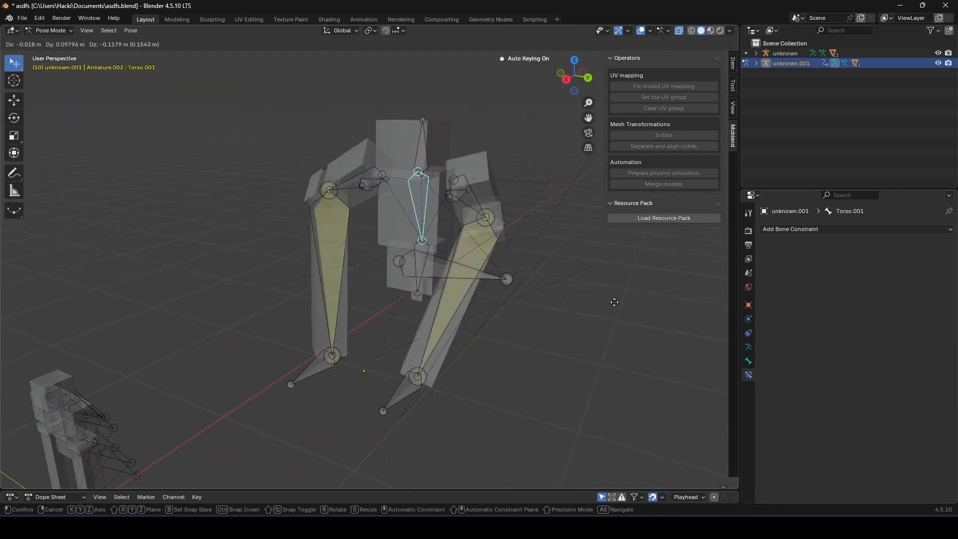
left_click(577, 309)
key("r")
left_click(506, 280)
- Try moving the Thing bone up by about 0.085 m to test the rig, and undo the move
middle_click_drag(506, 280, 505, 305)
left_click(390, 294)
middle_click_drag(390, 294, 556, 324)
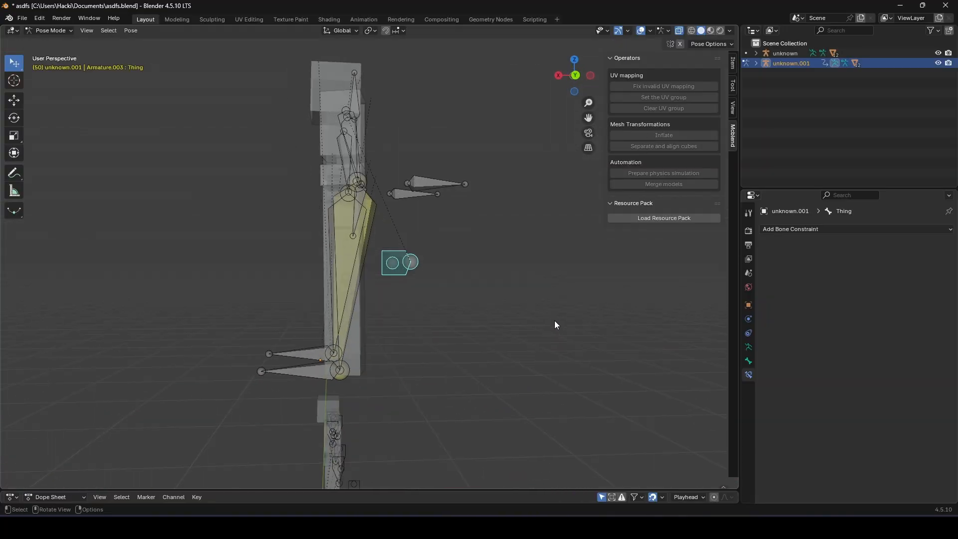
key("g")
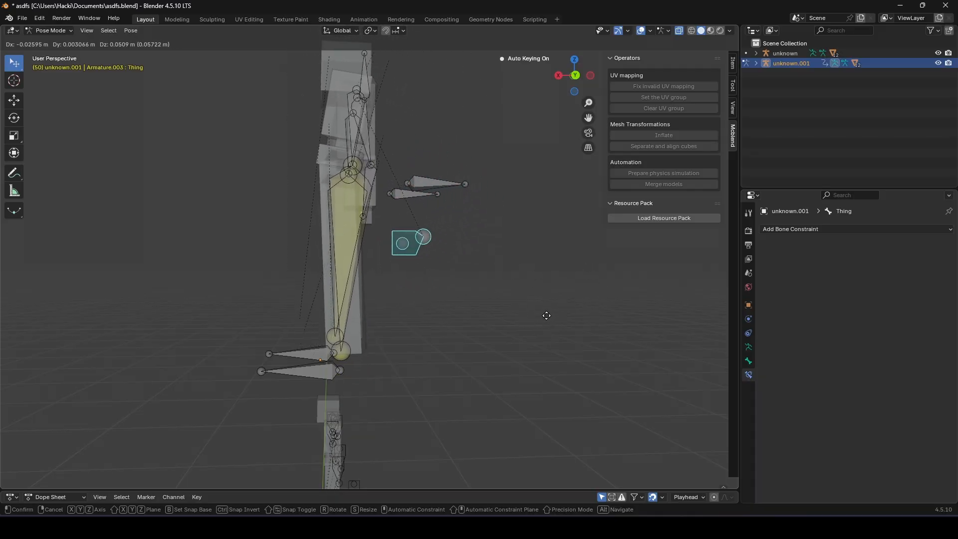
left_click(536, 302)
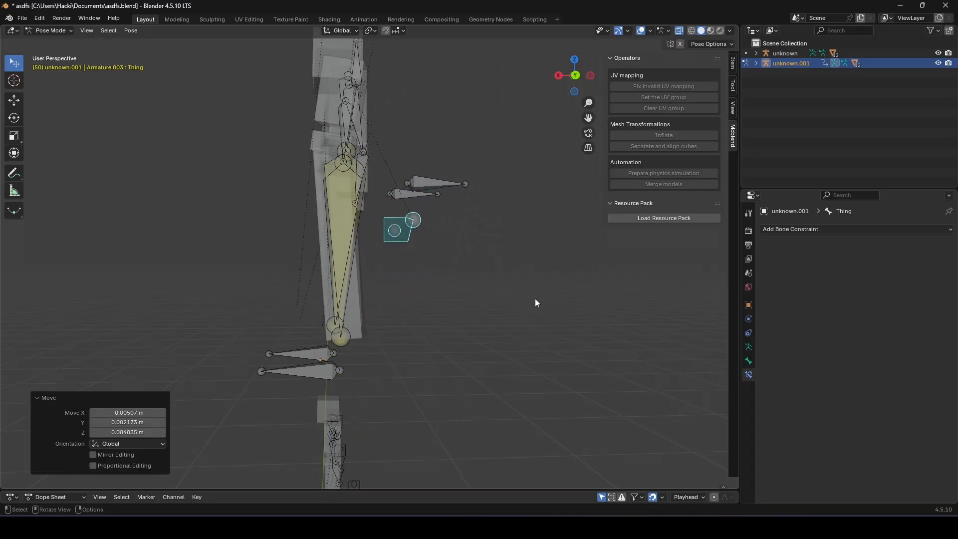
key("g")
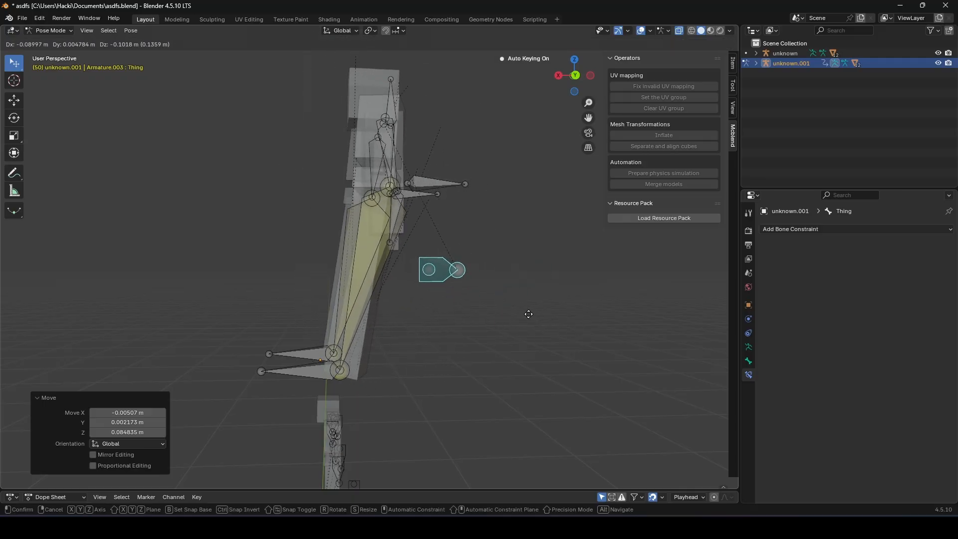
key("Escape")
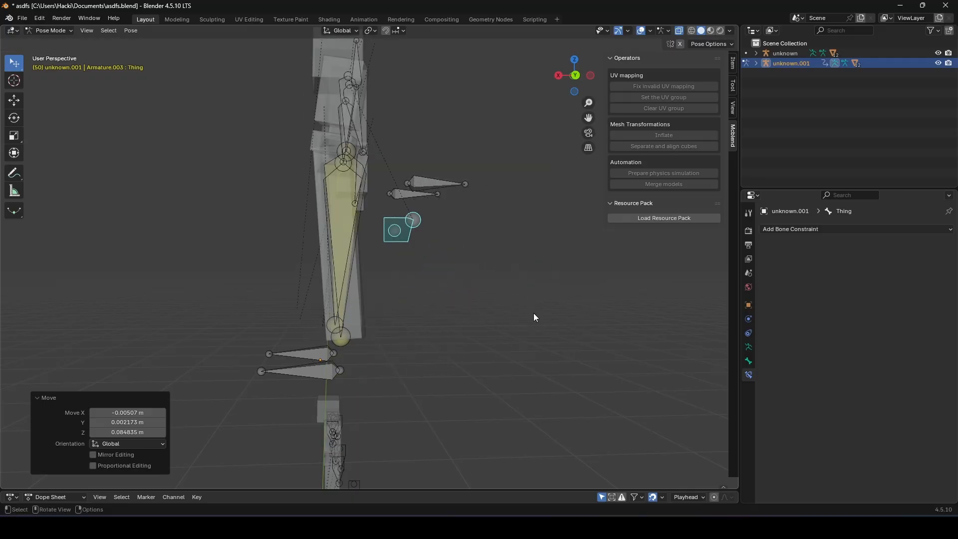
middle_click_drag(477, 281, 492, 294)
key("ctrl+z")
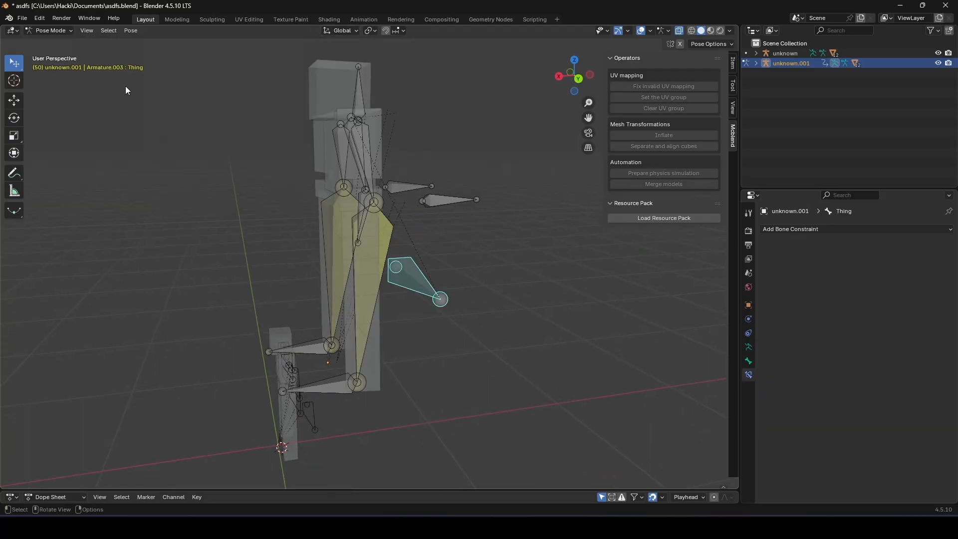
- In Edit Mode, parent both hand control bones and both elbow pole bones to the Thing bone with Keep Offset
left_click(45, 30)
left_click(59, 53)
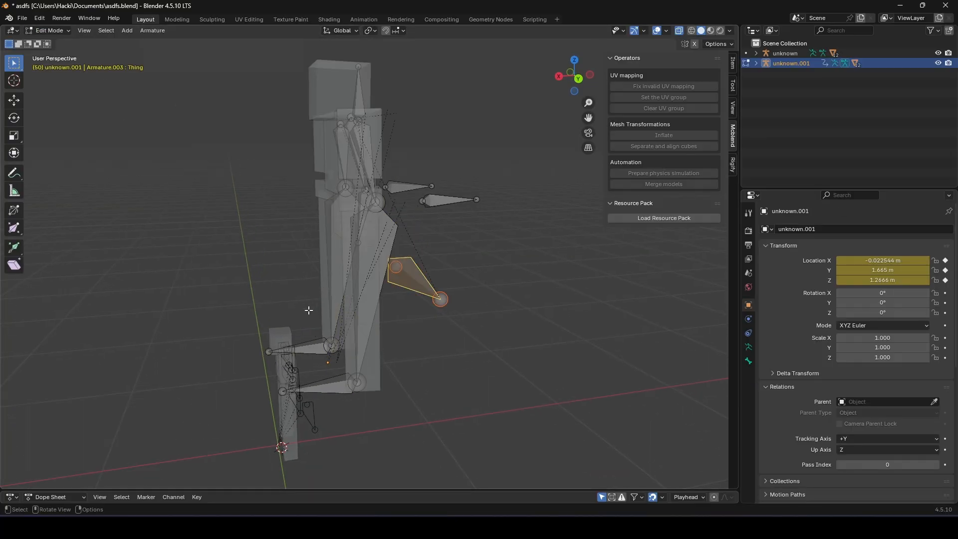
left_click(312, 344)
left_click(351, 368, "shift")
left_click(409, 189, "shift")
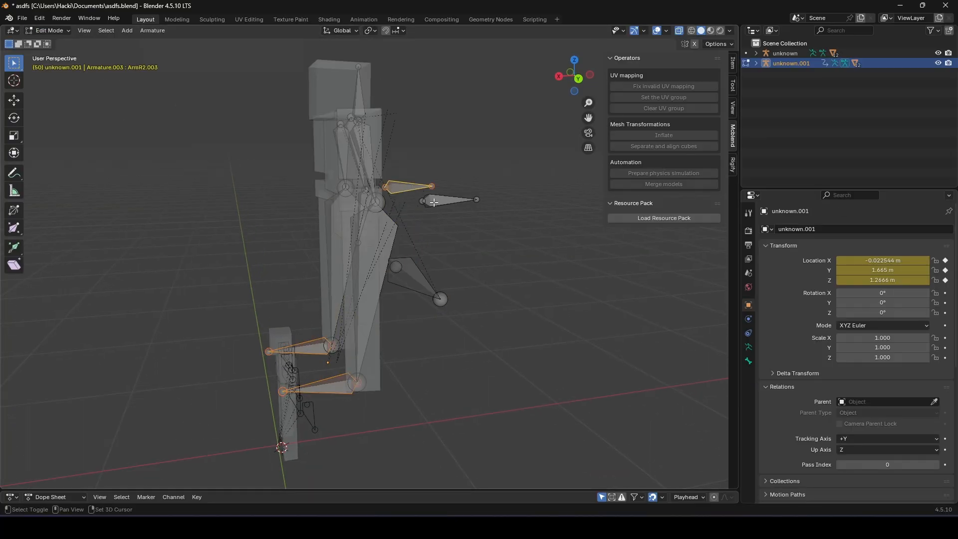
left_click(448, 202, "shift")
left_click(416, 280, "shift")
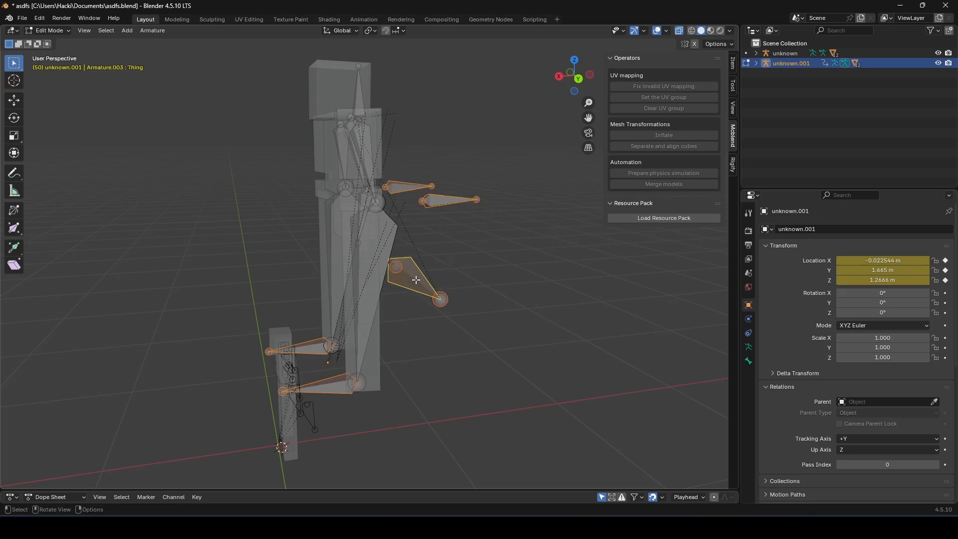
key("ctrl+p")
left_click(415, 280)
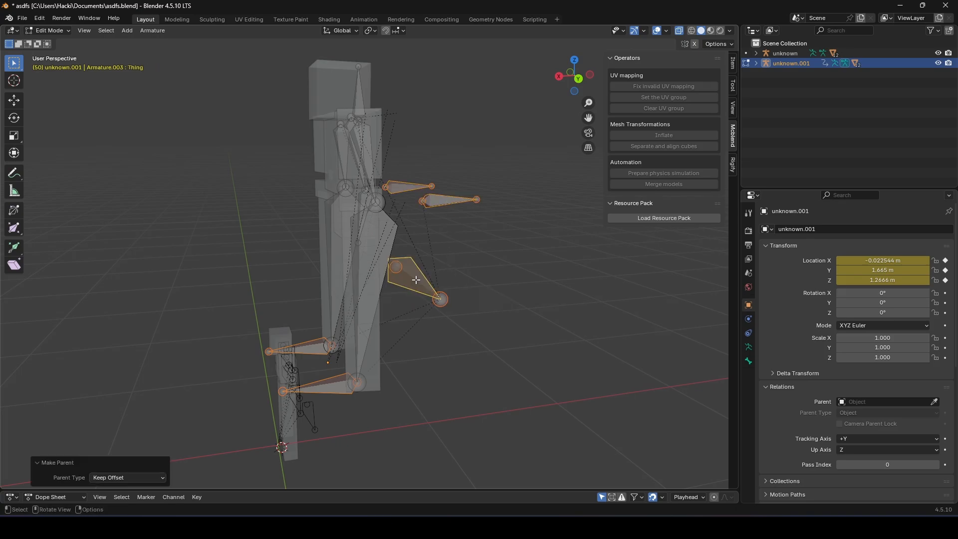
middle_click_drag(549, 269, 530, 289)
- Return to Pose Mode and try moving the Thing bone to test the newly parented control bones
left_click(47, 34)
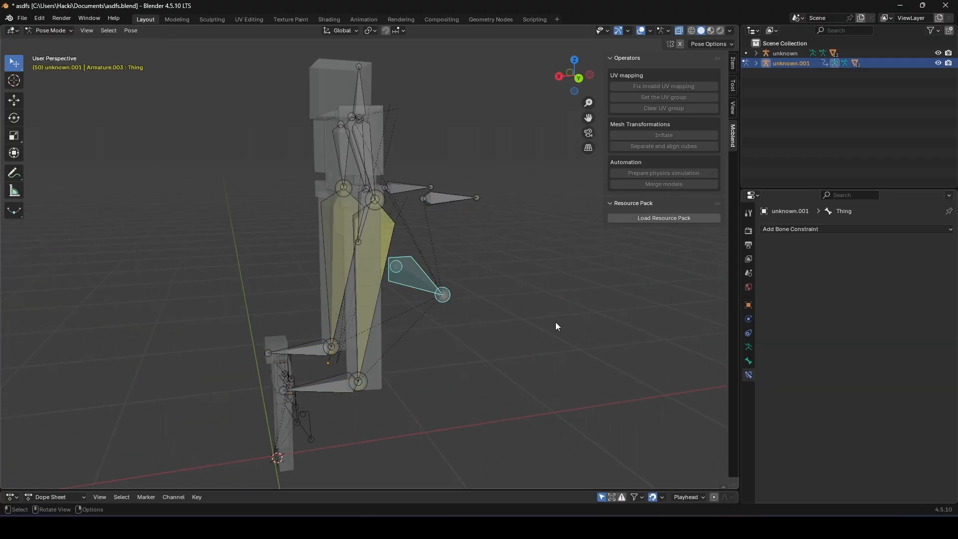
middle_click_drag(555, 322, 698, 344)
key("g")
left_click(642, 346)
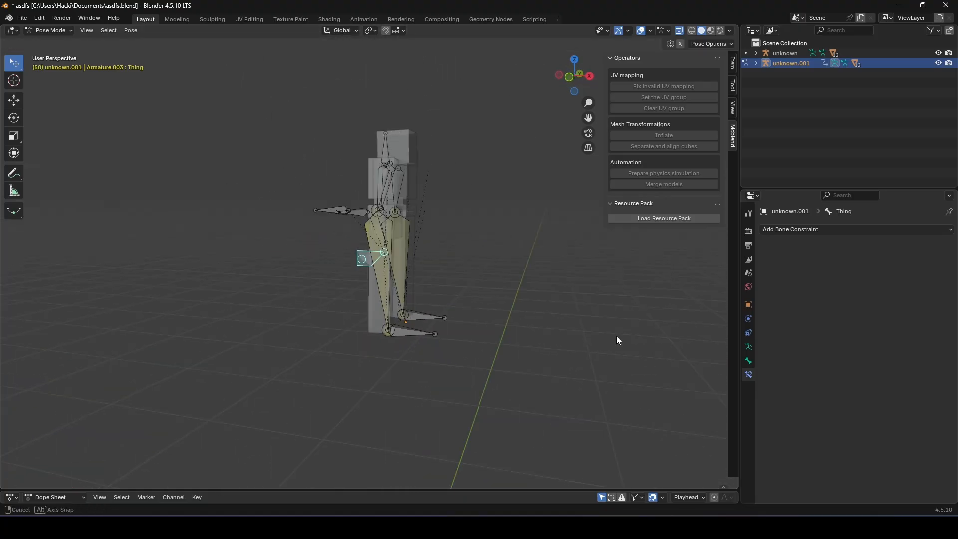
- Try moving both hand control bones, ArmR2.002 and ArmL2.002, outward and upward to test the arm IK
middle_click_drag(615, 342, 370, 264)
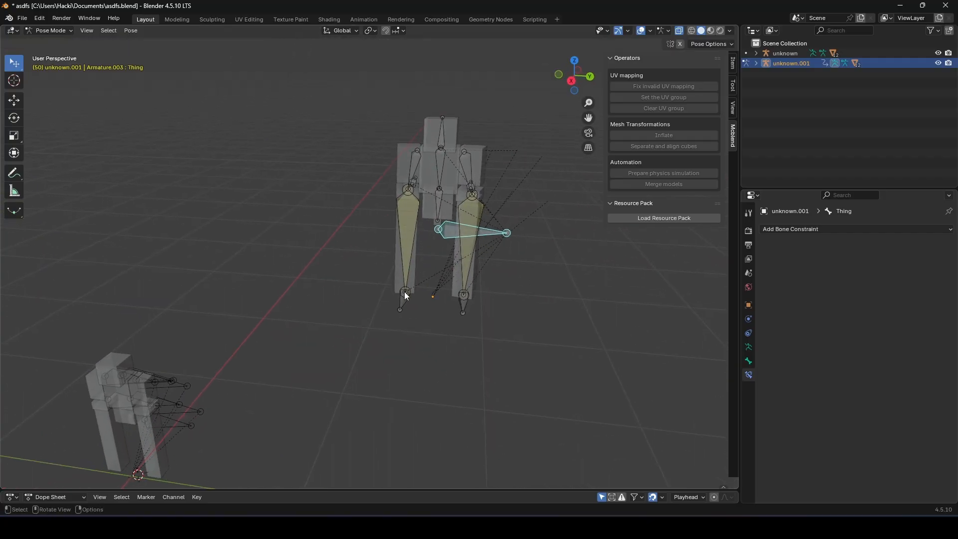
left_click(404, 293)
left_click(409, 303)
key("g")
left_click(369, 234)
left_click(462, 290)
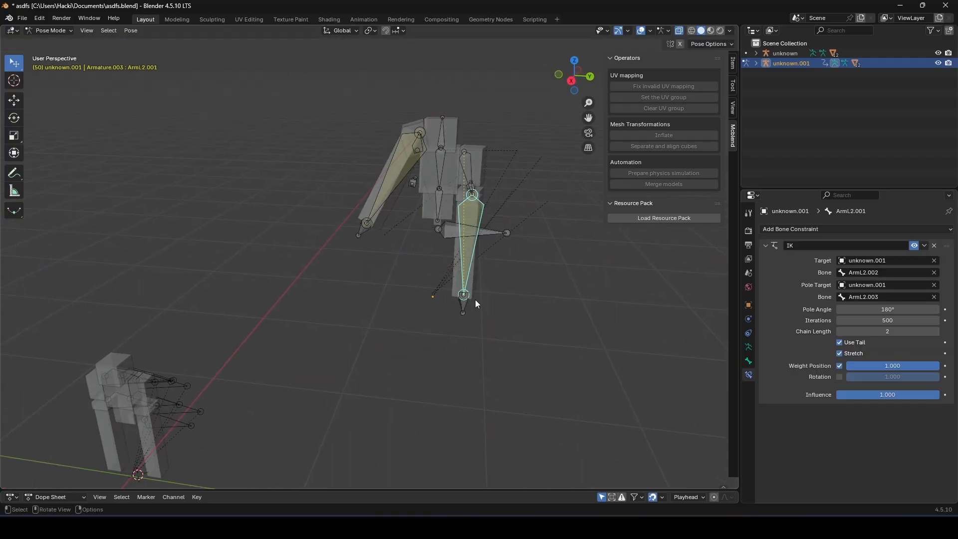
key("g")
right_click(522, 282)
left_click(462, 305)
key("g")
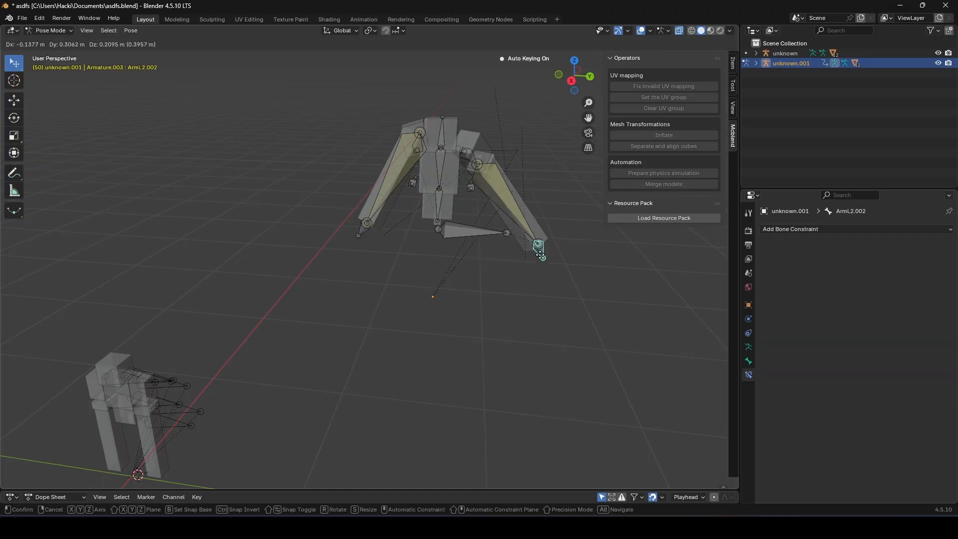
left_click(542, 256)
- Try moving the ArmL2.001 forearm bone and the ArmL2.003 elbow pole bone to test the elbow's bending
middle_click_drag(601, 324, 483, 333)
left_click(507, 265)
key("g")
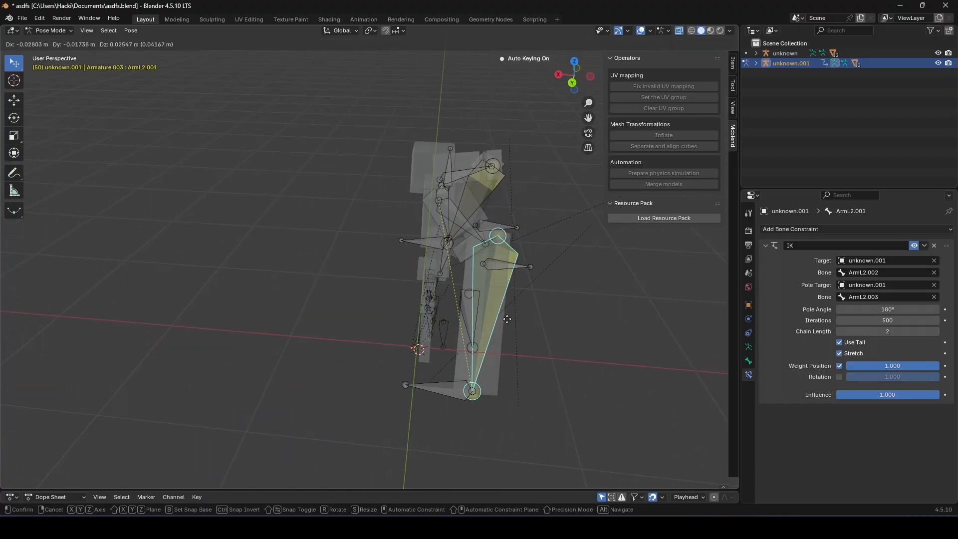
left_click(508, 274)
left_click(507, 268)
key("g")
right_click(488, 368)
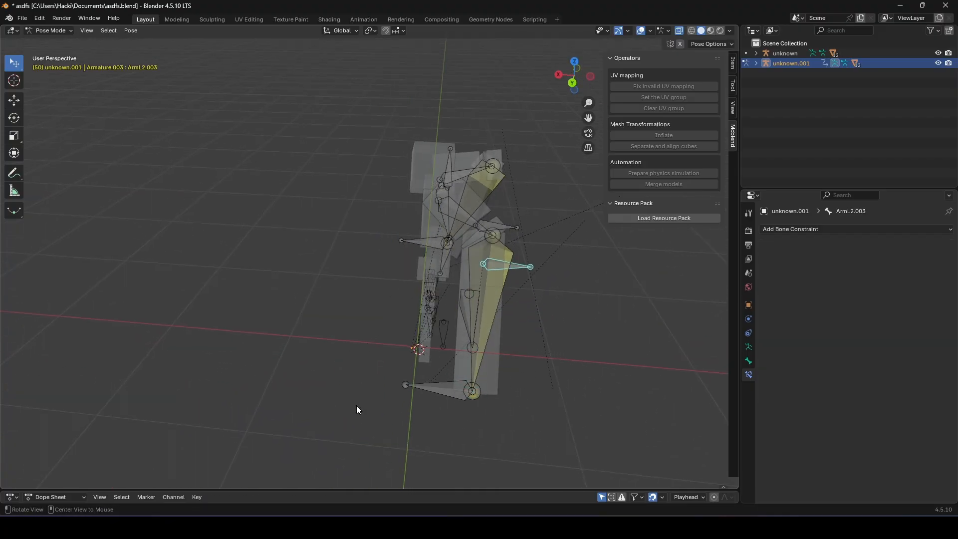
- Undo the test moves of the hand control and elbow pole bones
middle_click_drag(357, 405, 484, 385)
key("ctrl+z")
key("ctrl+z")
key("ctrl+z")
key("ctrl+z")
key("ctrl+z")
key("ctrl+z")
key("ctrl+z")
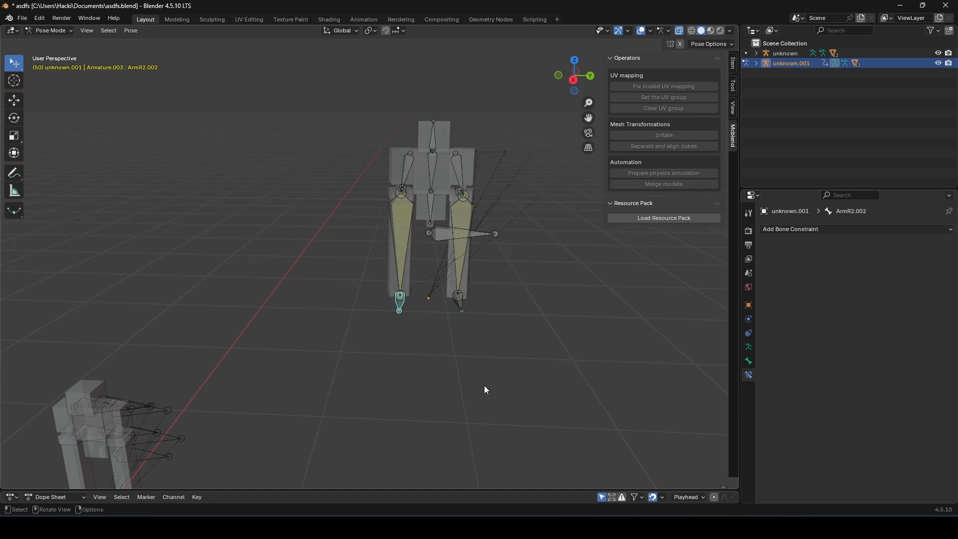
left_click(484, 386)
- Switch the unknown.001 armature to Edit Mode and reveal its hidden bones
middle_click_drag(285, 340, 349, 305, "shift")
scroll(352, 313, "down", 2)
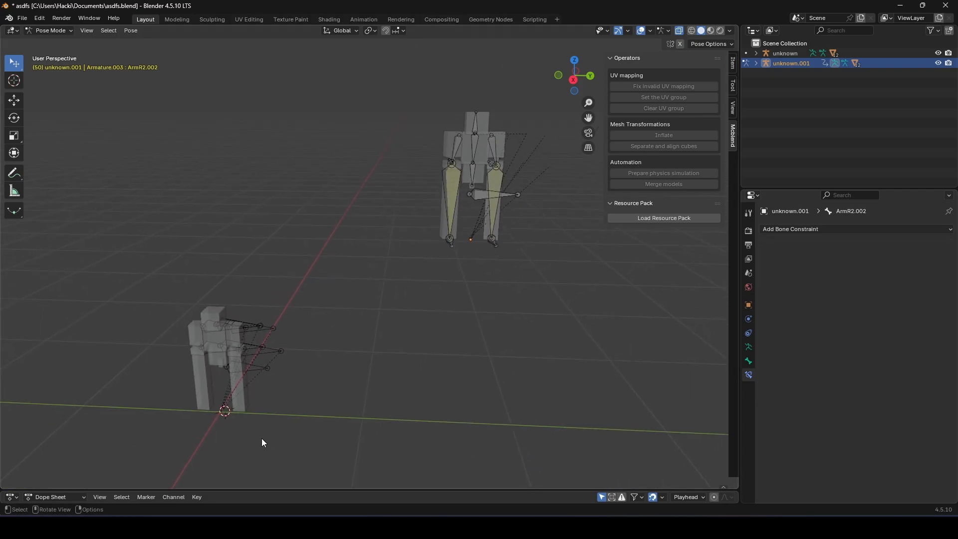
left_click(50, 31)
left_click(59, 54)
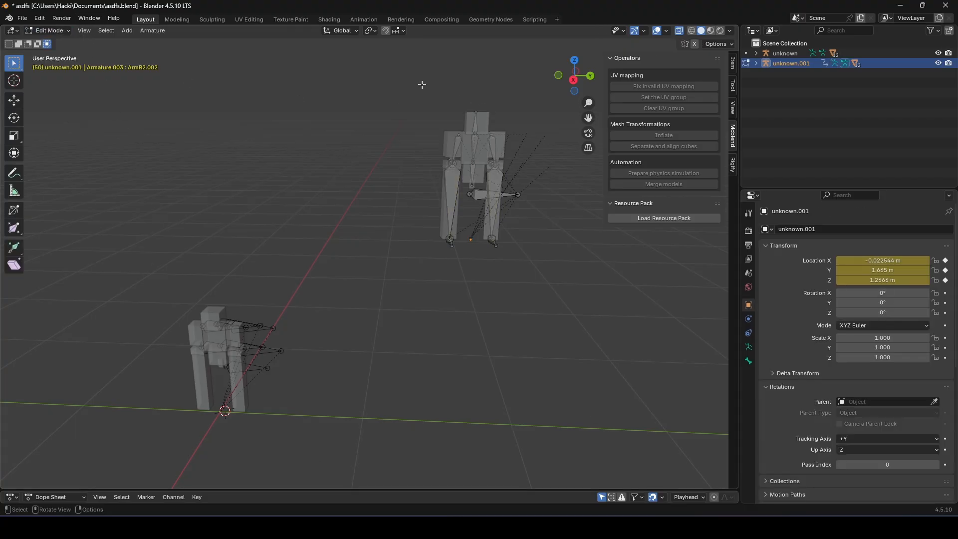
left_click_drag(36, 268, 299, 413)
middle_click_drag(421, 255, 426, 259, "shift")
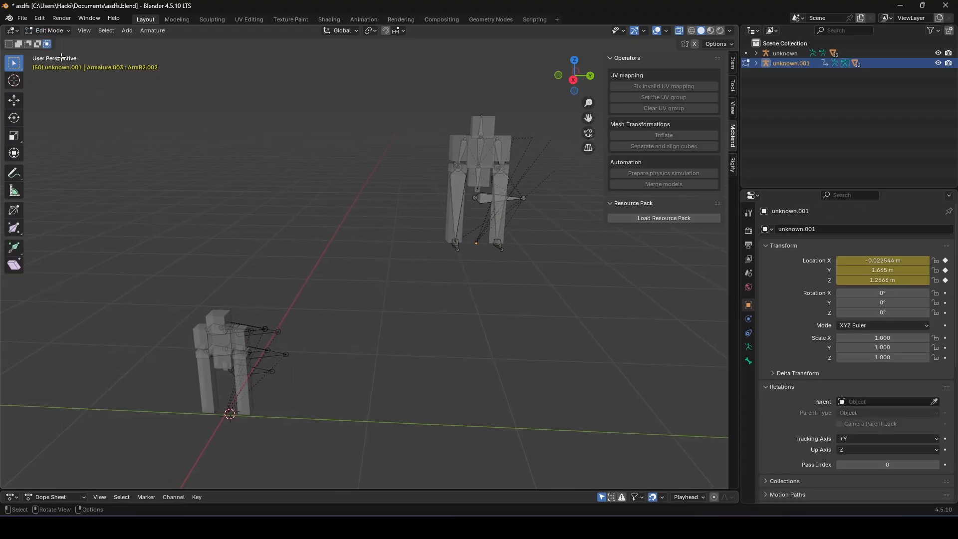
key("alt+h")
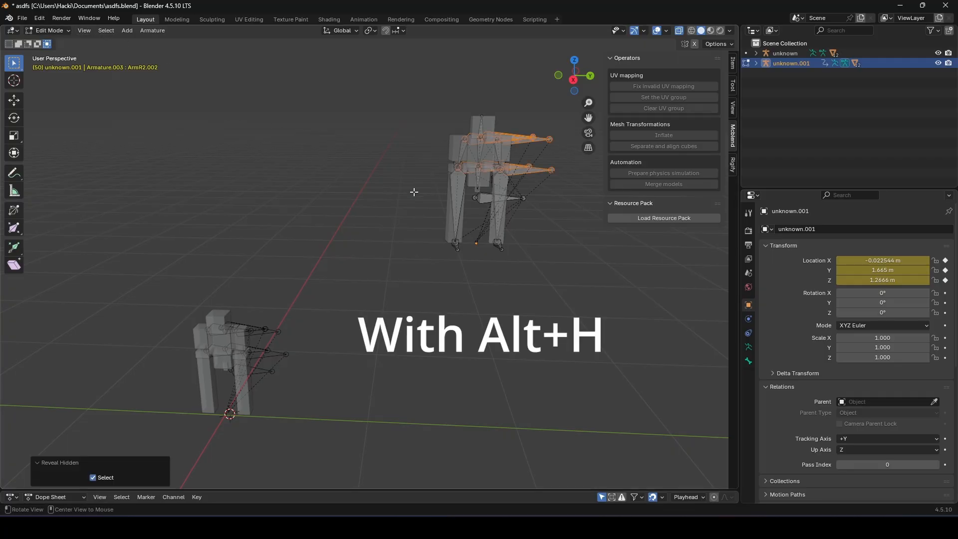
- Return to Pose Mode, reveal the hidden bones there as well, and clear the selection
left_click(49, 31)
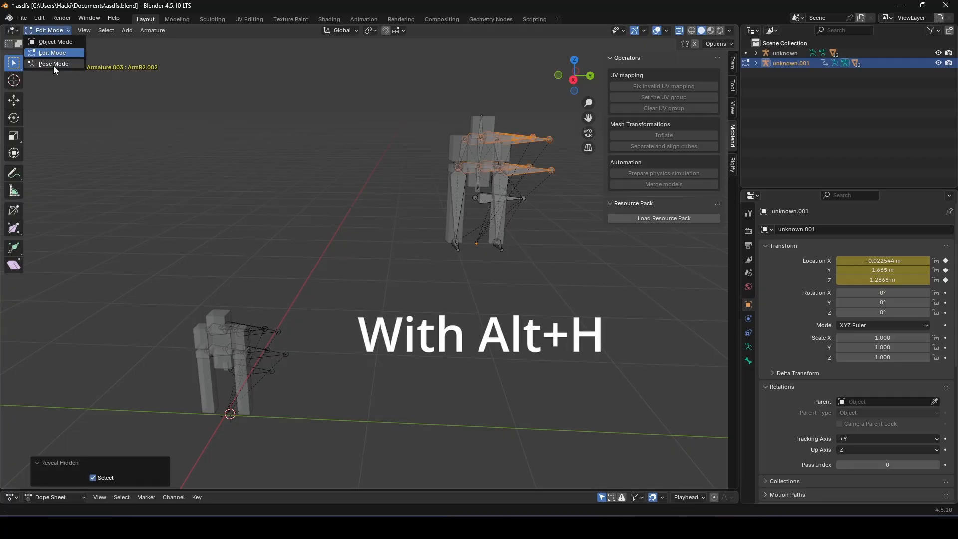
left_click(52, 66)
key("alt+h")
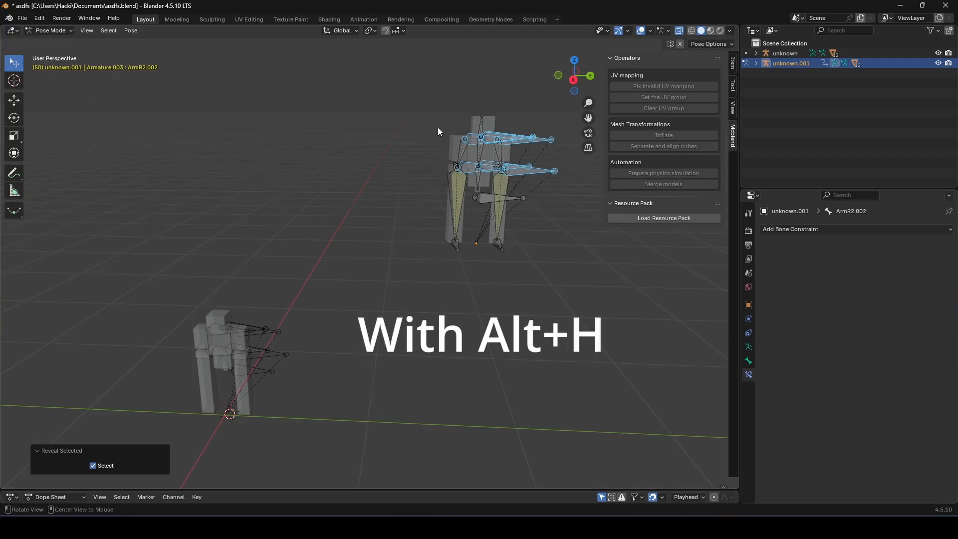
left_click(389, 160)
- In Object Mode, select the unknown and unknown.001 armatures with unknown.001 active, and put both into Pose Mode
left_click(52, 32)
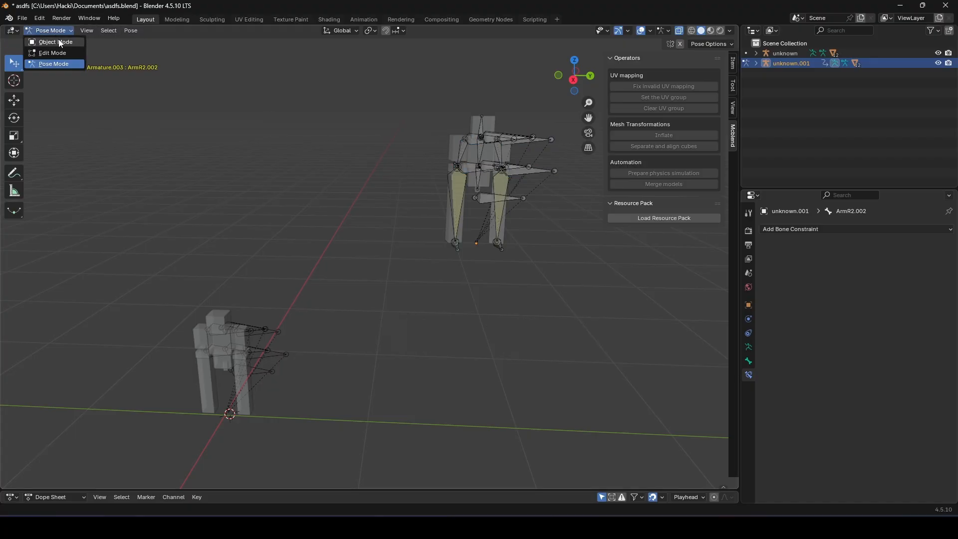
left_click(60, 41)
left_click(257, 329)
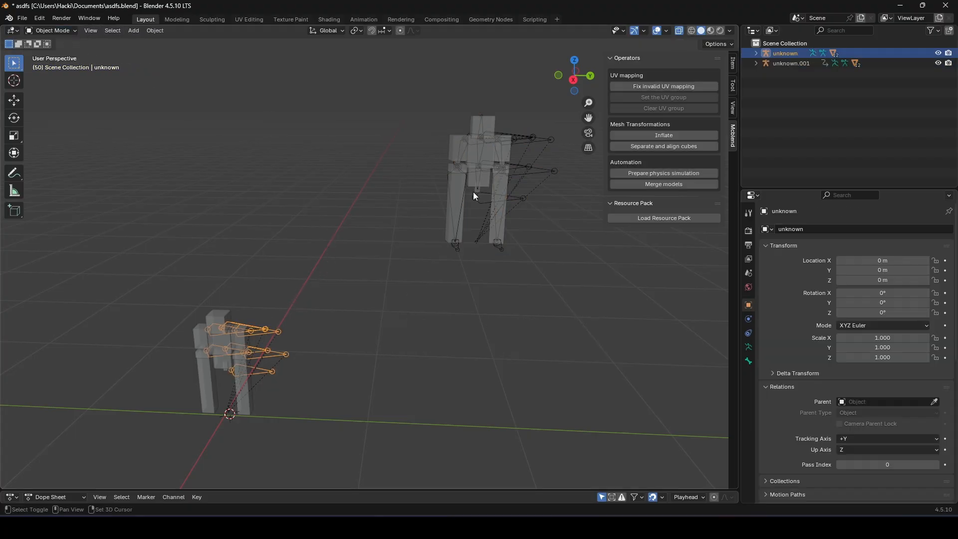
left_click(529, 177, "shift")
left_click(40, 29)
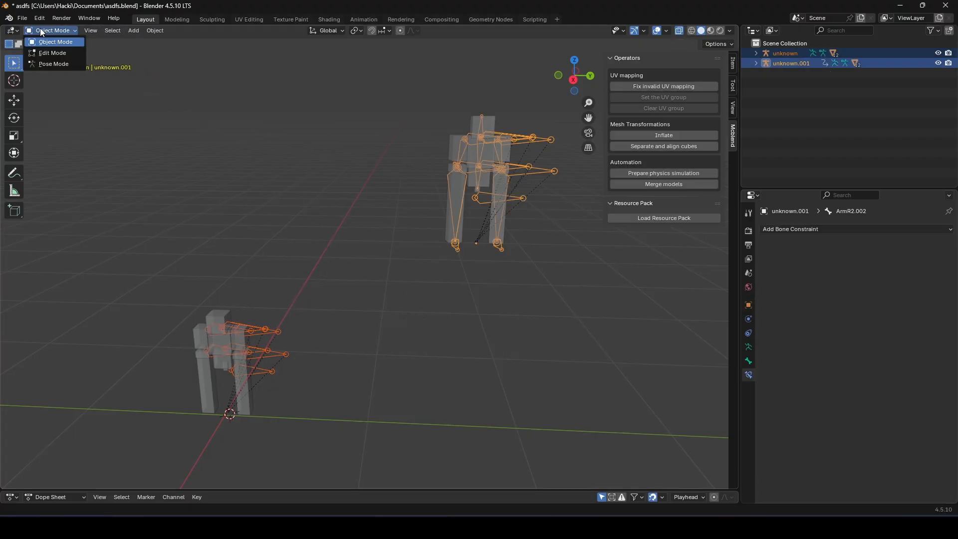
left_click(53, 64)
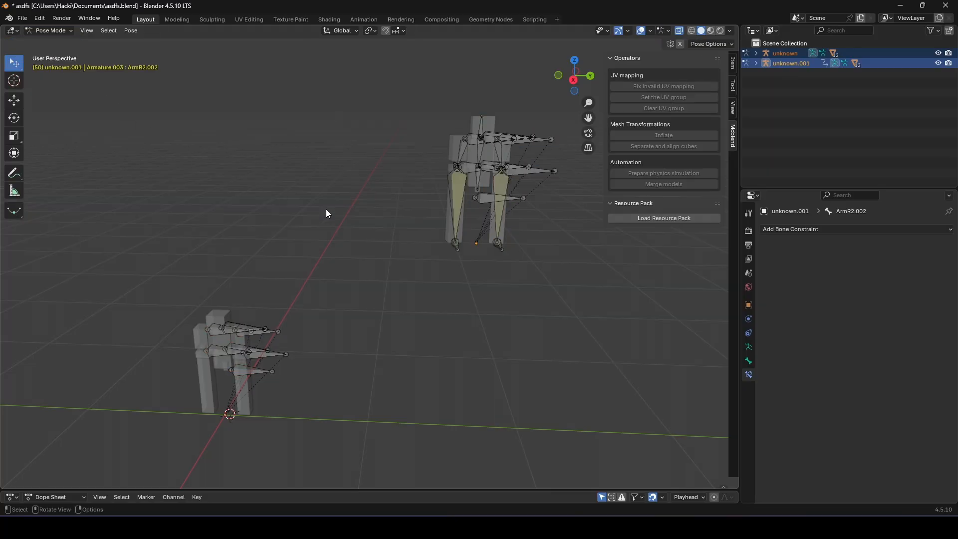
middle_click_drag(327, 214, 377, 288)
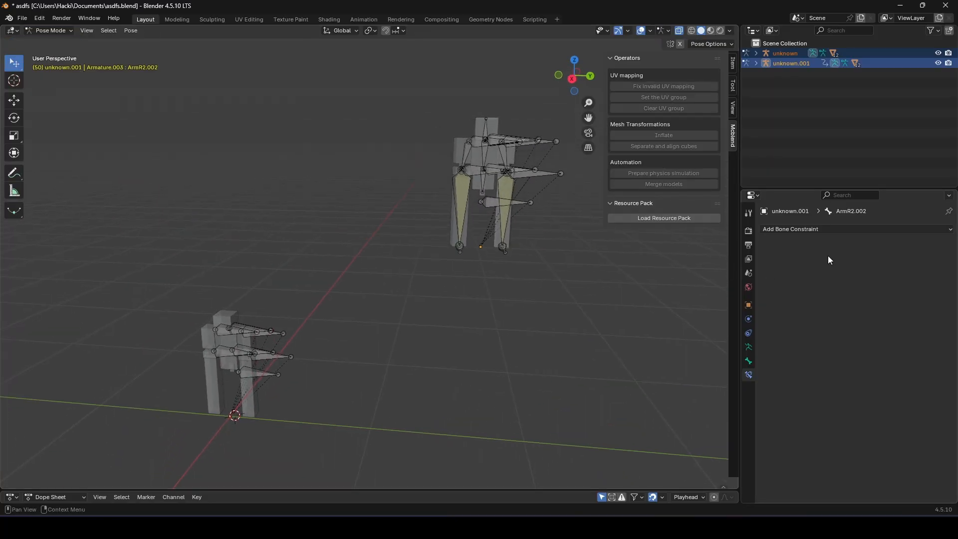
- View the available bone constraints, and examine the transform values of the ArmR2 bone in unknown.001
left_click(812, 230)
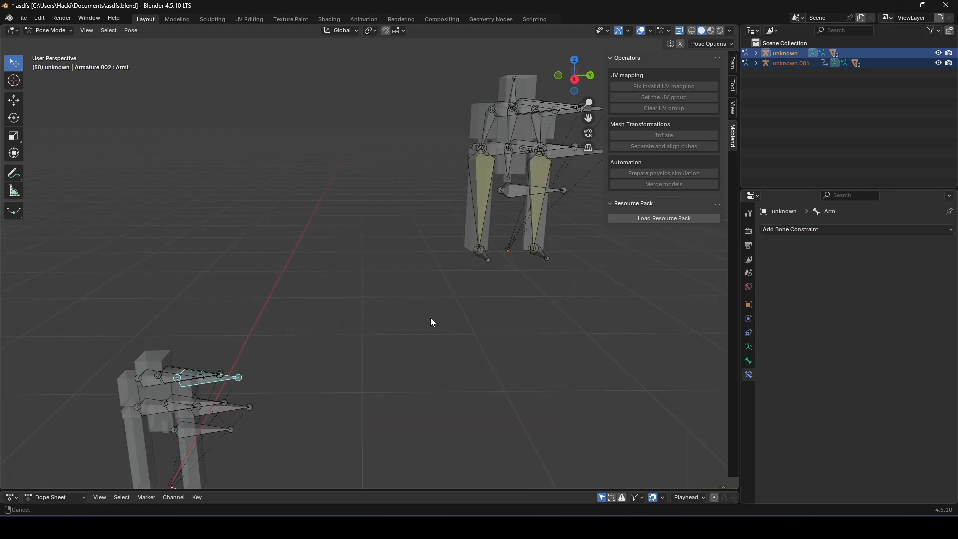
middle_click_drag(430, 318, 429, 320)
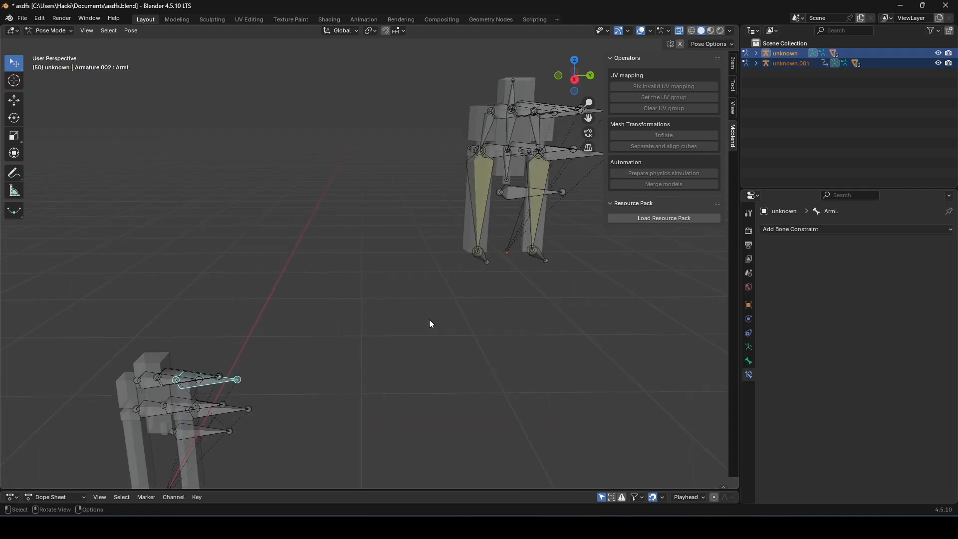
middle_click_drag(450, 317, 325, 402)
left_click_drag(375, 289, 339, 333)
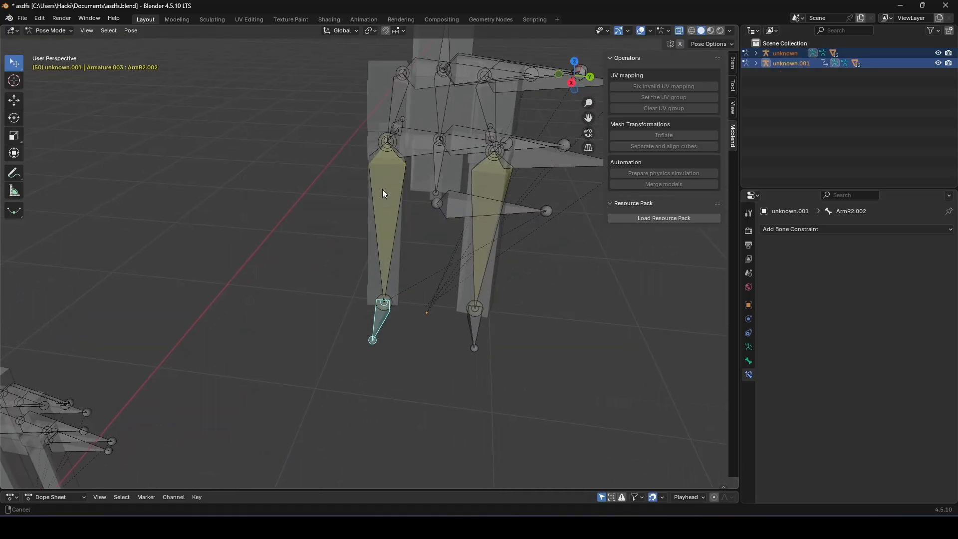
middle_click_drag(383, 191, 337, 235, "shift")
left_click(365, 193)
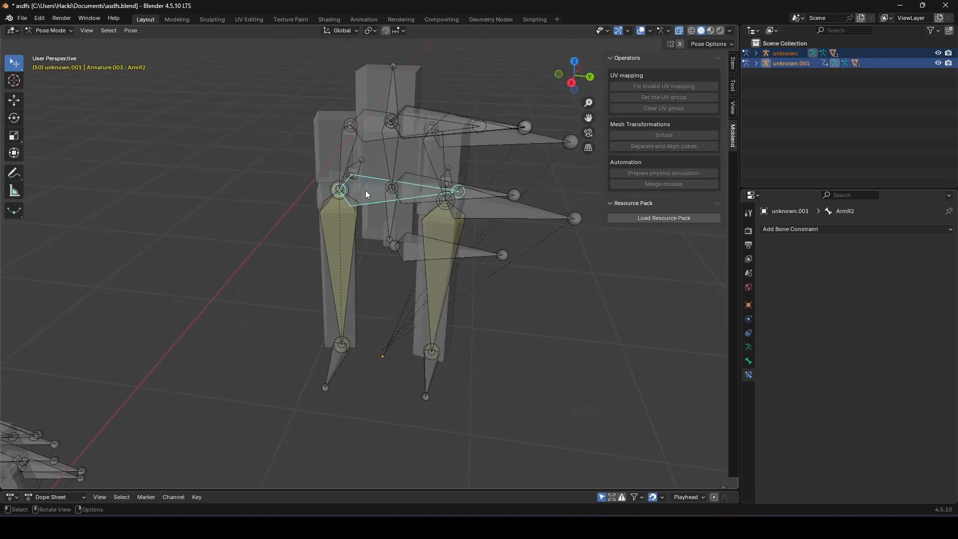
left_click(732, 63)
scroll(631, 188, "down", 3)
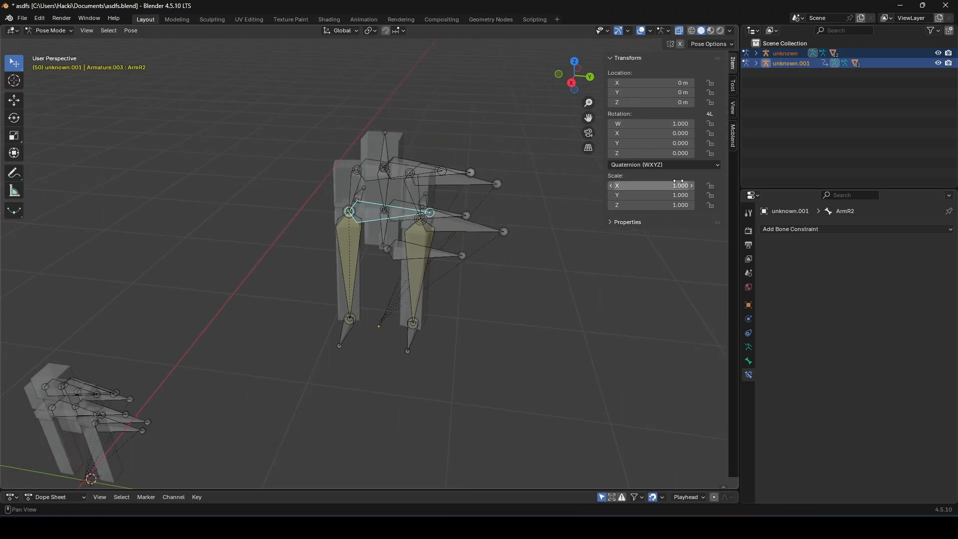
scroll(533, 356, "up", 3)
scroll(494, 344, "down", 2)
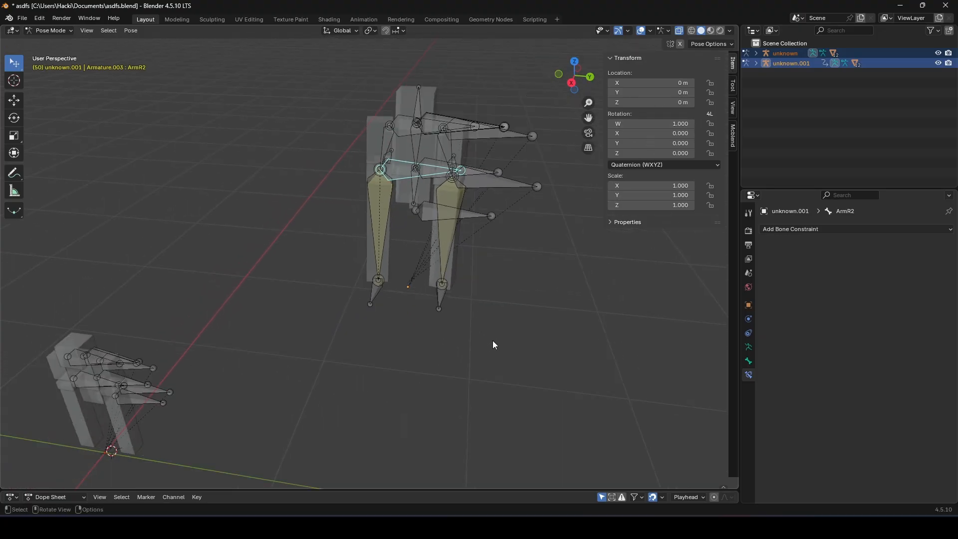
- Try moving the ArmR2.002 hand control bone and cancel the move
left_click(378, 293)
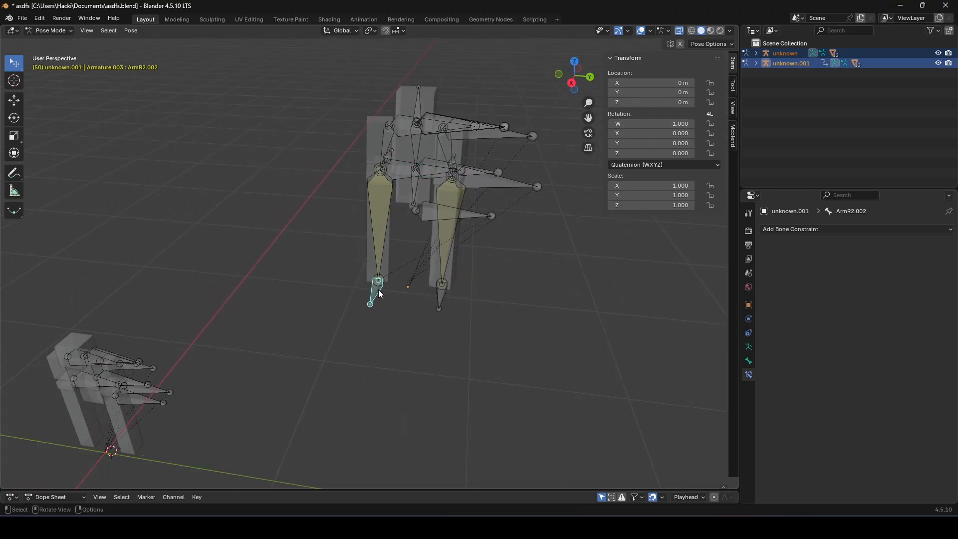
key("g")
right_click(353, 268)
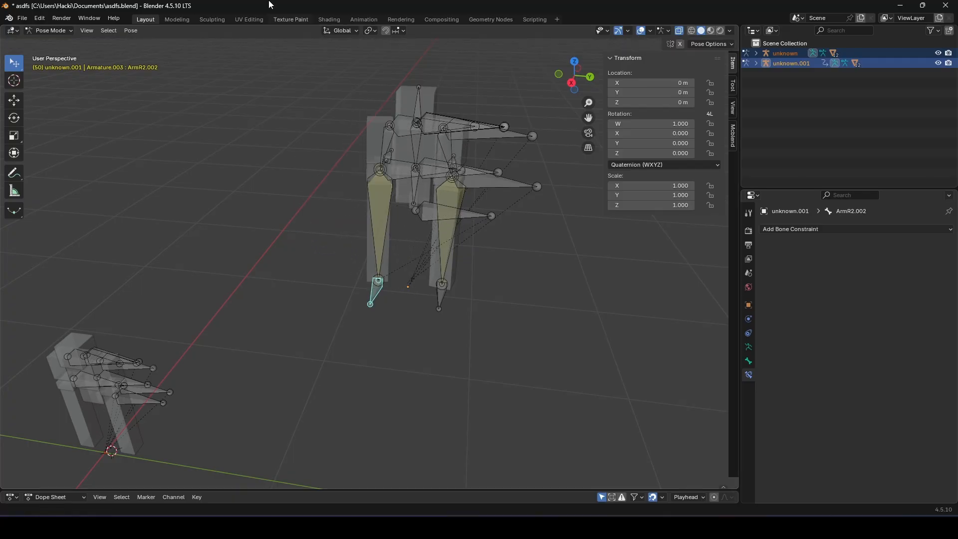
- In the Animation workspace, enlarge the Action Editor, go to frame 0, and insert keyframes for all bones
left_click(351, 22)
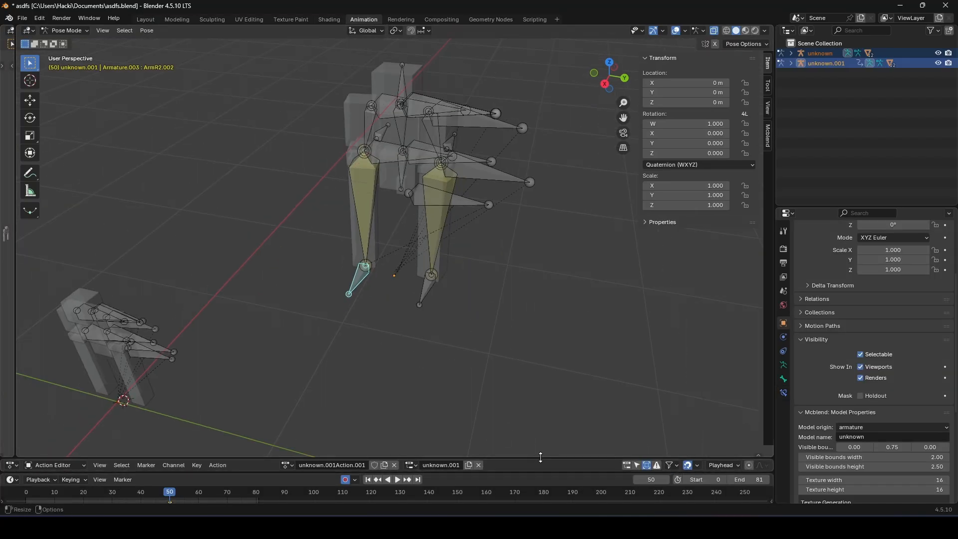
left_click_drag(539, 455, 513, 309)
left_click_drag(339, 326, 287, 315)
key("a")
key("i")
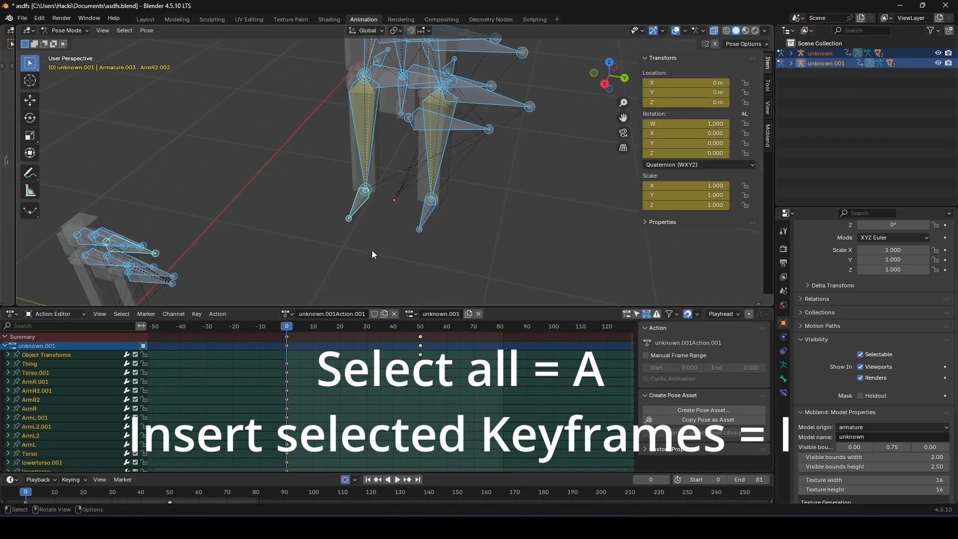
- At frame 0, move the ArmR2.002 hand control bone by about -0.326 m in Y and 0.18 m in Z
scroll(372, 250, "up", 2)
left_click(352, 220)
middle_click_drag(387, 238, 388, 273)
key("g")
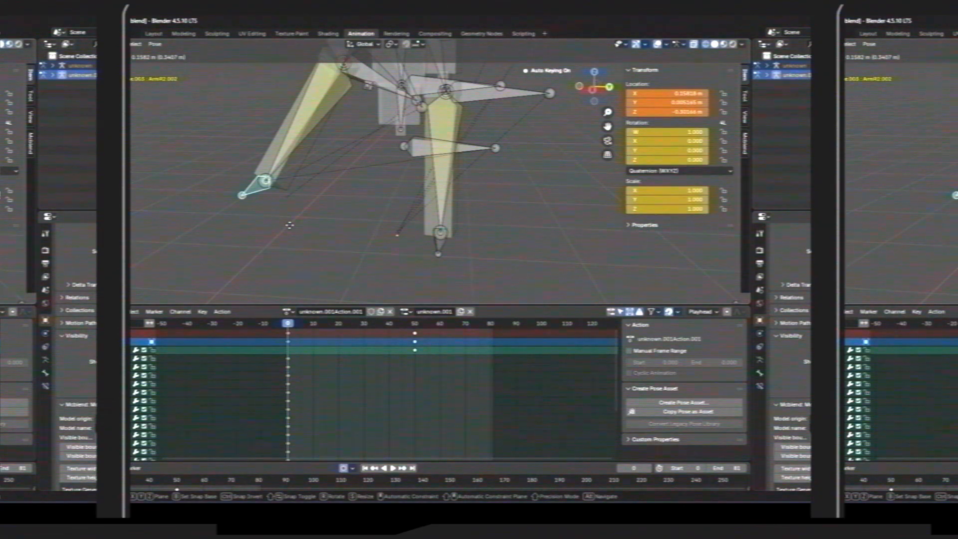
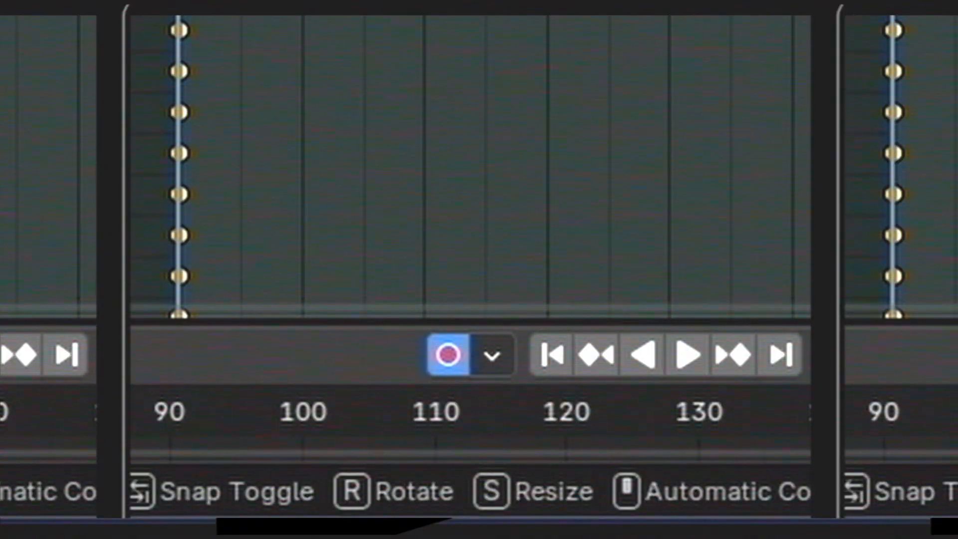
left_click(281, 214)
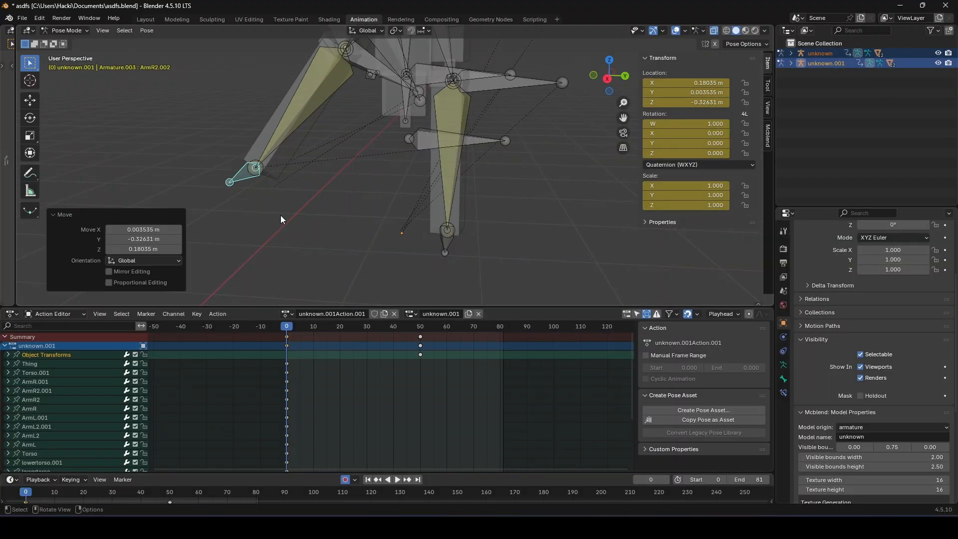
- Select the ArmR2 bone and inspect its transform values in the raised-arm pose
middle_click_drag(324, 134, 294, 231, "shift")
left_click(329, 154)
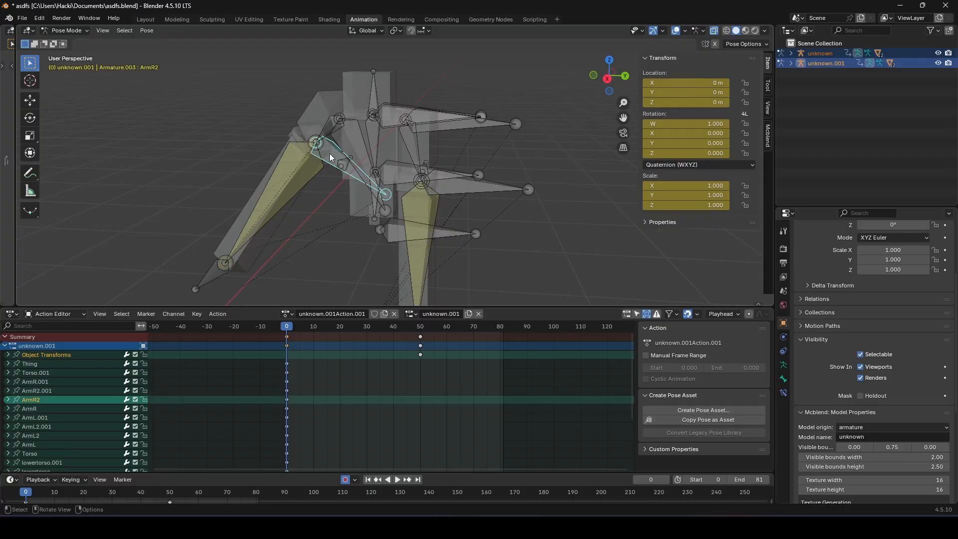
middle_click_drag(379, 238, 389, 202, "shift")
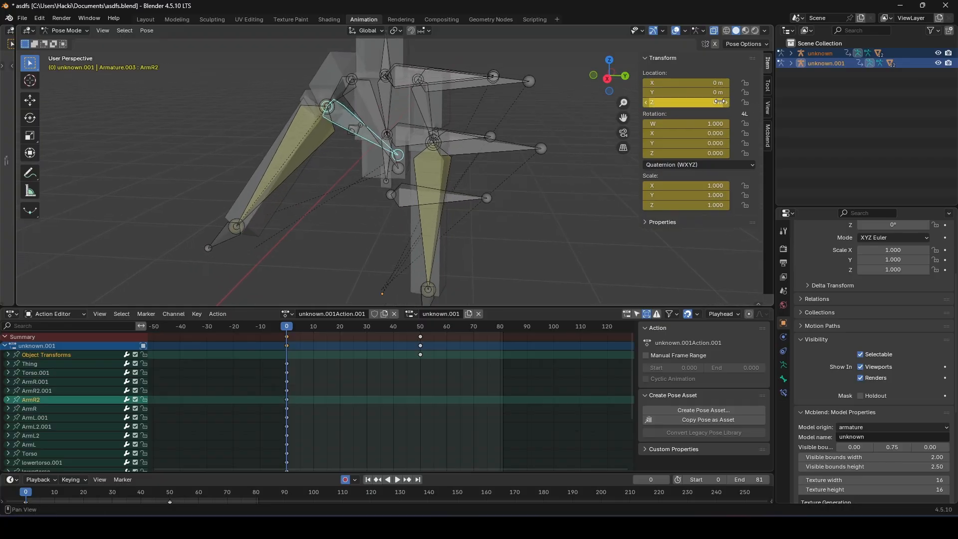
- At frame 23, lower the ArmR2.002 hand control bone by about 0.217 m in Z, moving it about 0.212 m in Y
left_click_drag(287, 326, 348, 325)
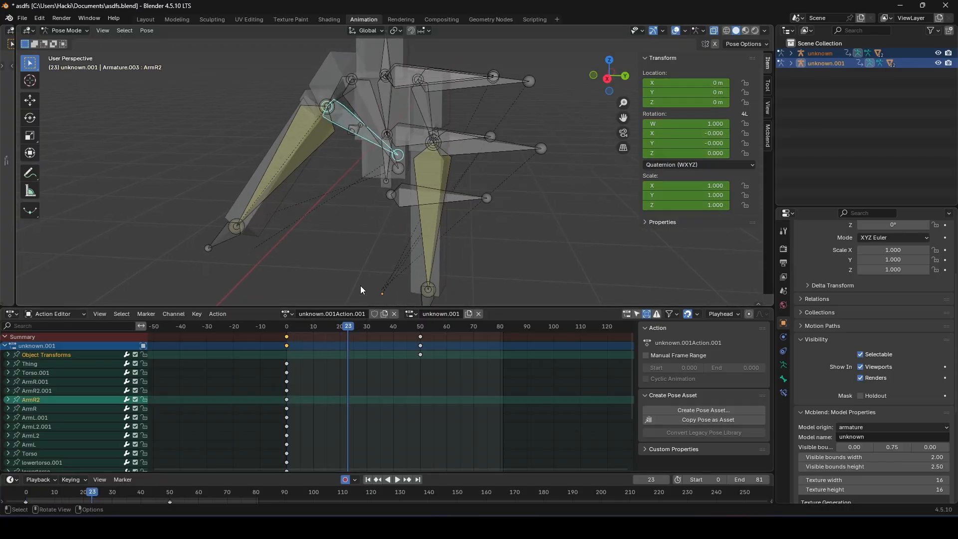
middle_click_drag(360, 288, 324, 242, "shift")
left_click(205, 201)
key("g")
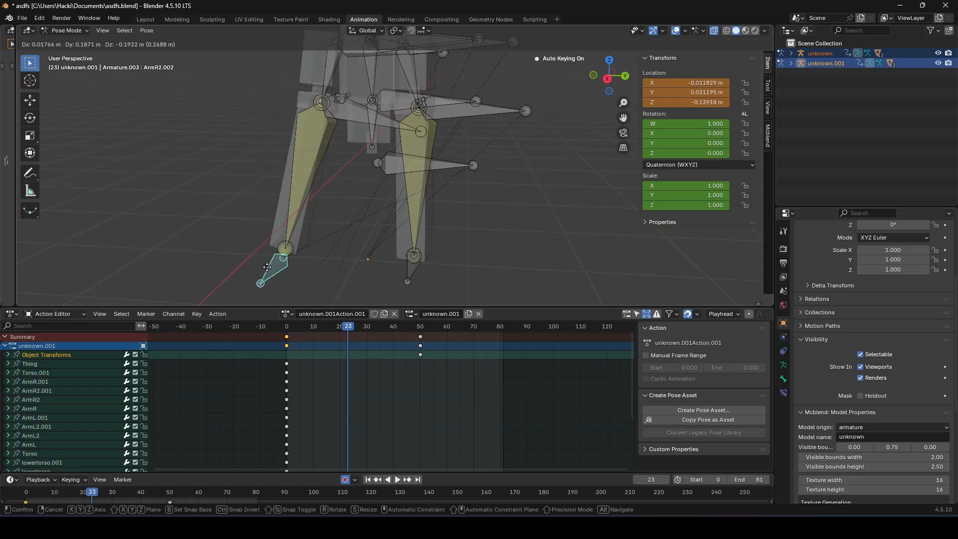
left_click(275, 275)
scroll(316, 396, "down", 2)
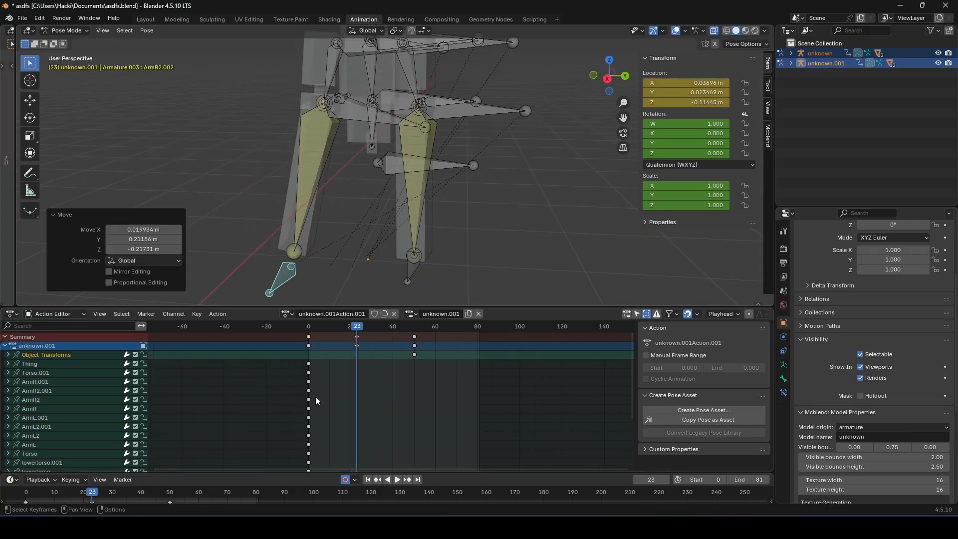
- Review the keyframe channels in the Action Editor and inspect the transform values of the ArmR2 and ArmR2.002 bones
scroll(516, 435, "up", 2)
scroll(516, 435, "down", 4)
scroll(516, 435, "up", 4)
scroll(516, 435, "down", 4, "shift")
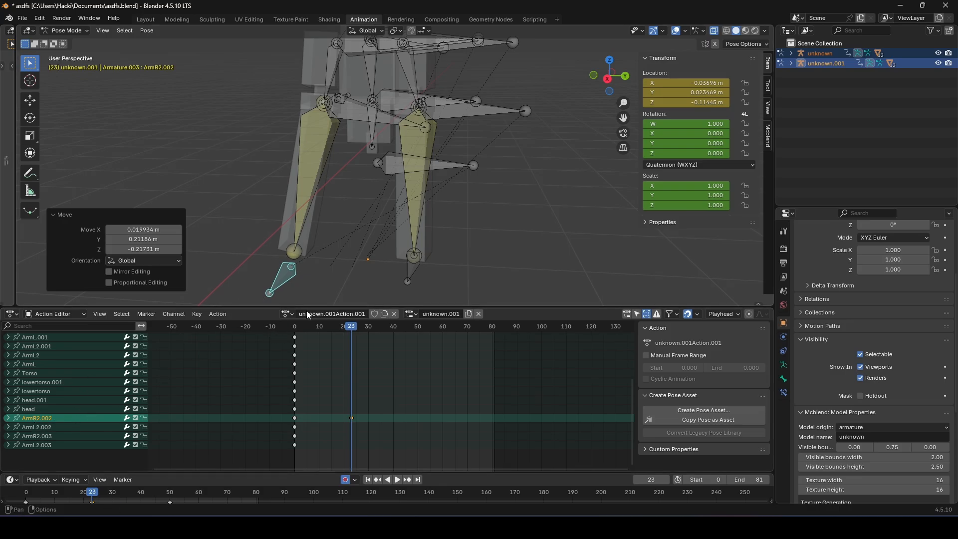
middle_click_drag(329, 189, 330, 257, "shift")
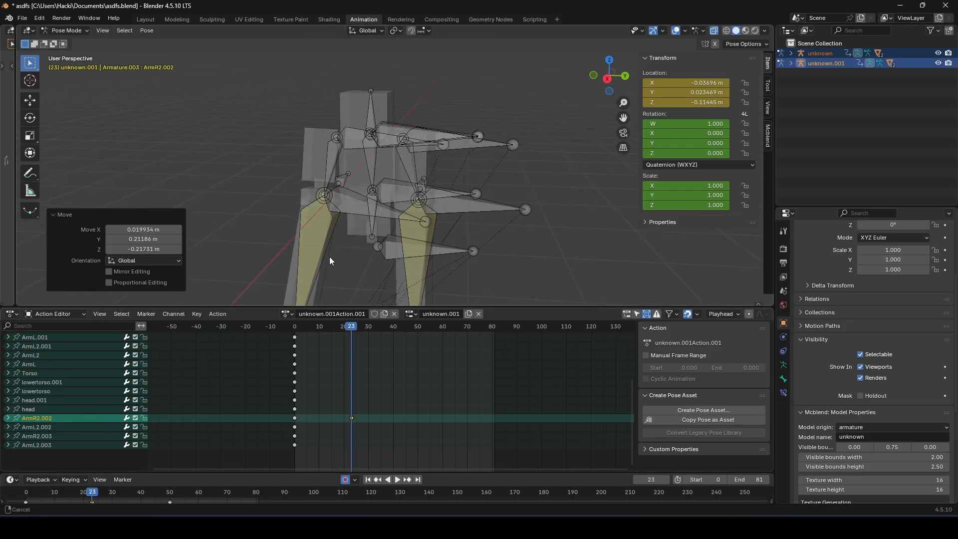
left_click(335, 208)
scroll(193, 426, "up", 2)
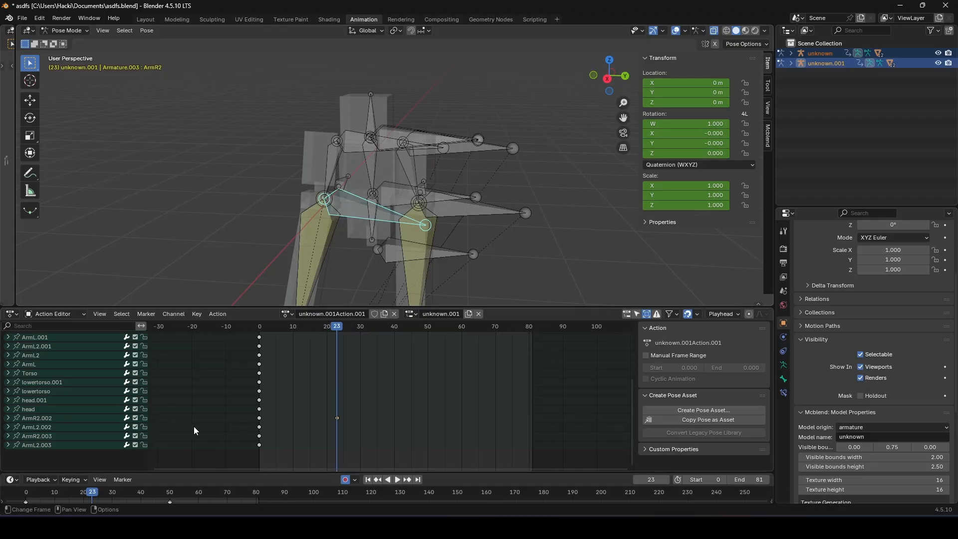
scroll(195, 424, "up", 4, "shift")
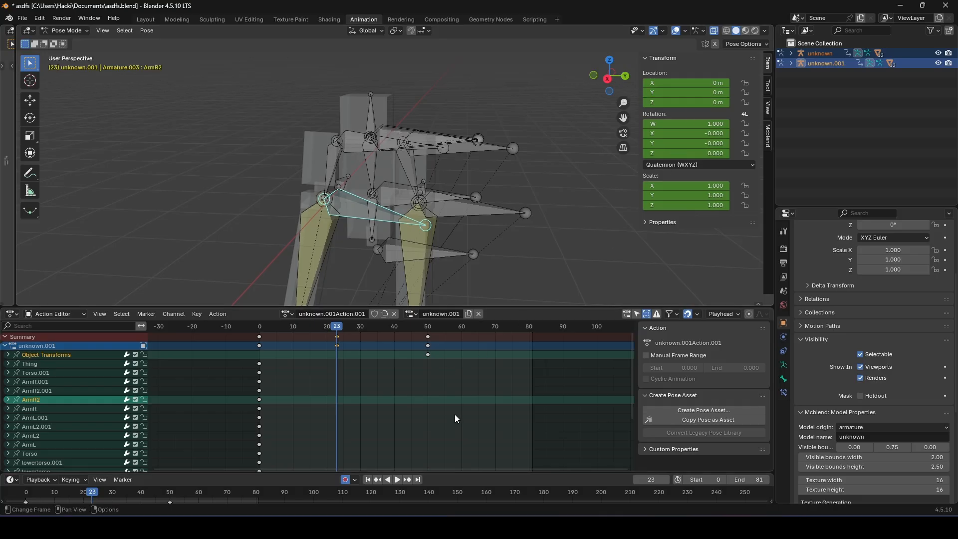
middle_click_drag(521, 279, 557, 140, "shift")
left_click(337, 212)
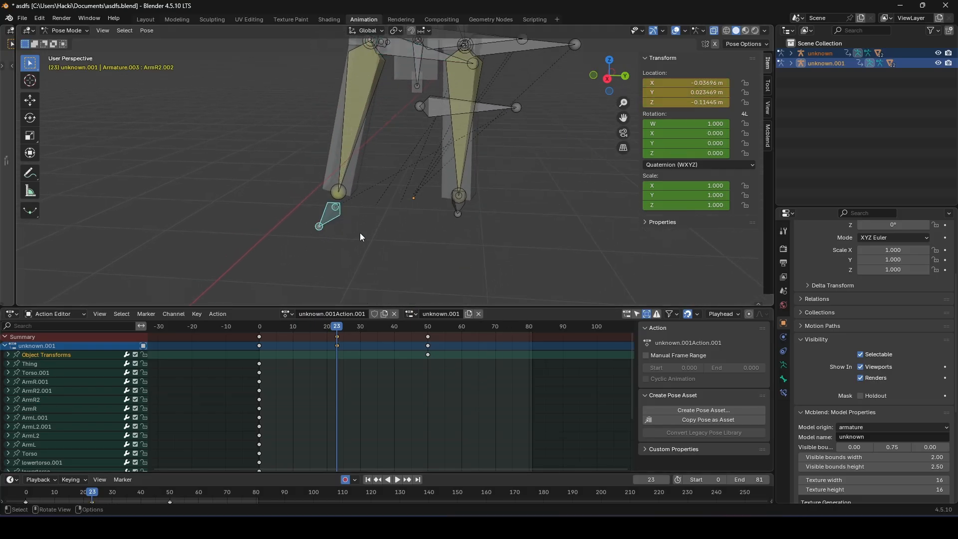
- Undo the arm poses, keyframes and mode changes back to Object Mode in the Layout workspace
scroll(371, 234, "down", 3)
key("ctrl+z")
key("ctrl+z")
key("ctrl+z")
key("ctrl+z")
key("ctrl+z")
key("ctrl+z")
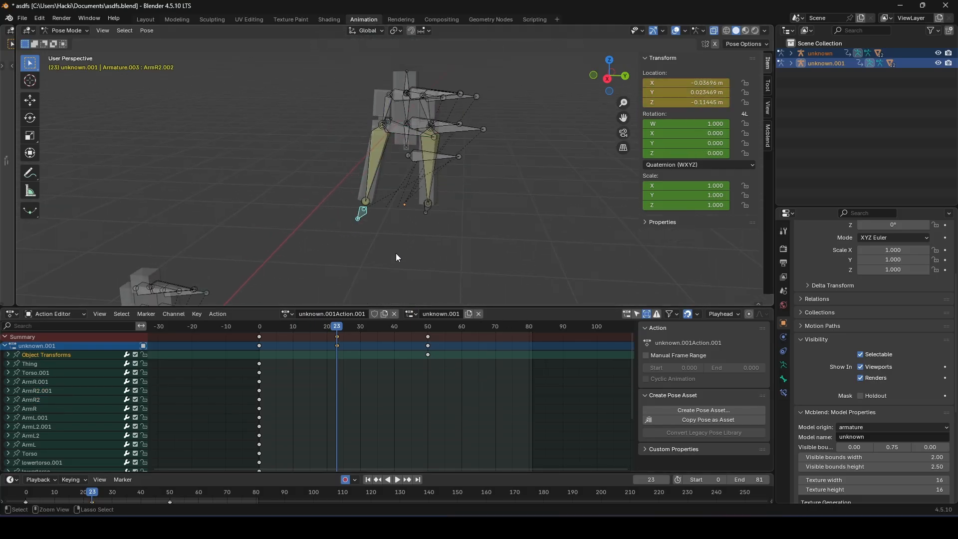
key("ctrl+z")
key("ctrl+z")
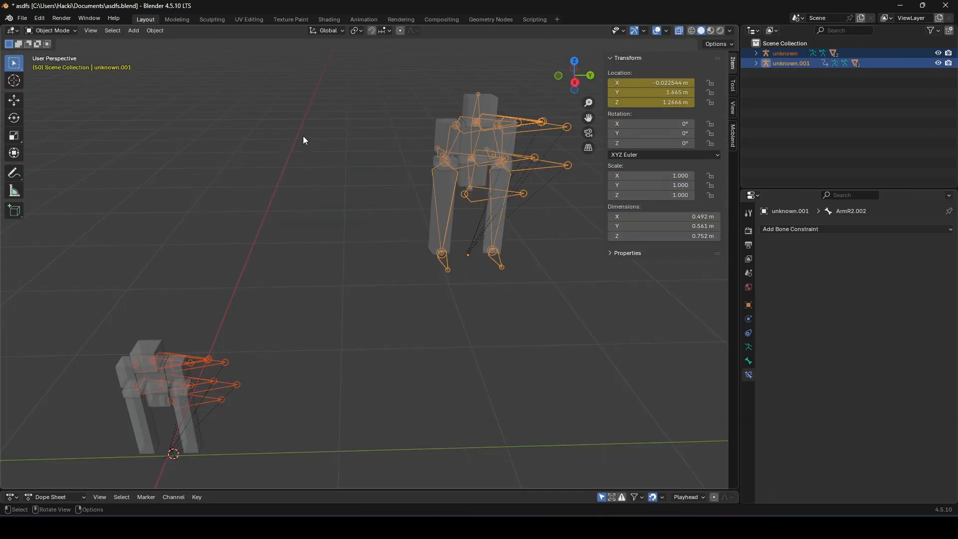
- Put both armatures into Pose Mode
scroll(301, 134, "down", 1)
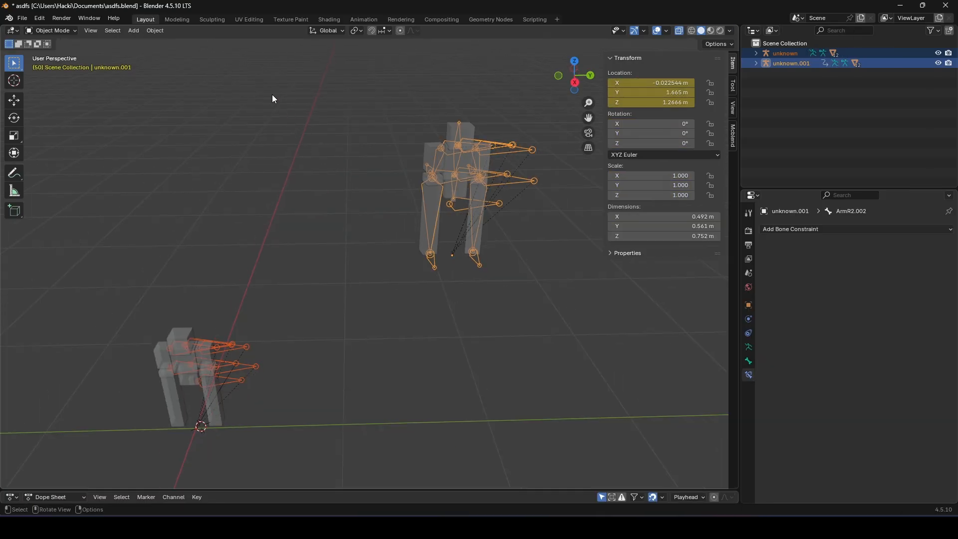
left_click(58, 30)
left_click(55, 64)
scroll(302, 349, "up", 1)
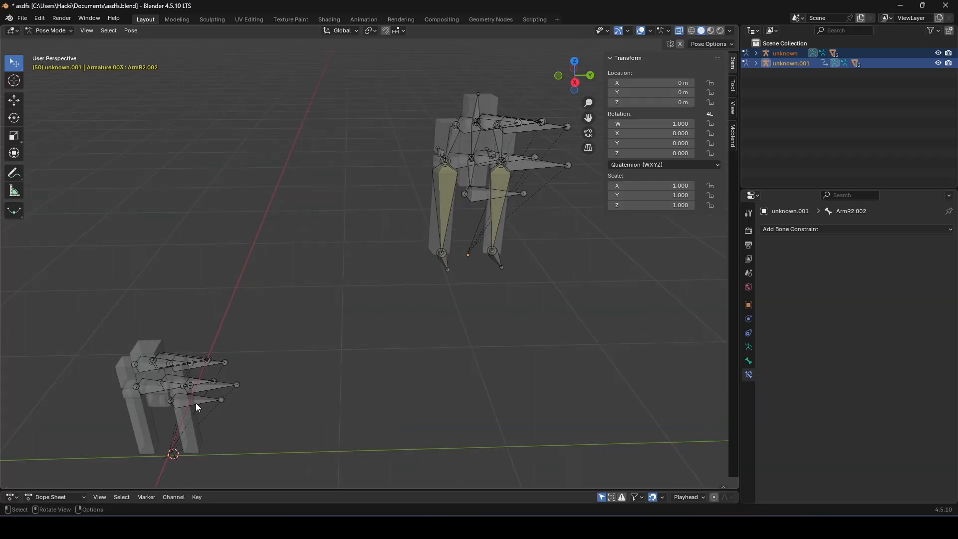
- Add a Copy Transforms constraint to the unknown armature's ArmL2 bone, targeting the ArmL2 bone of unknown.001
left_click(210, 386)
middle_click_drag(417, 276, 386, 228)
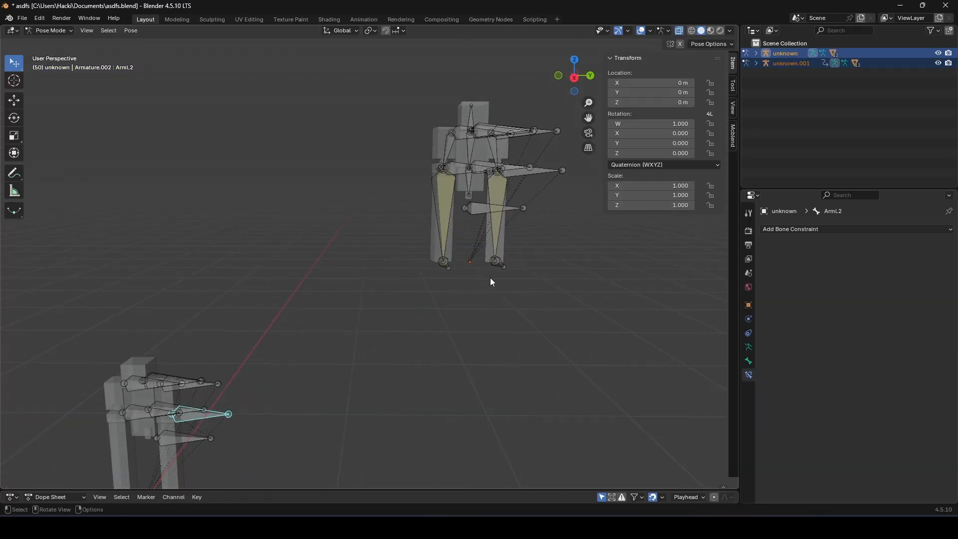
left_click_drag(525, 168, 517, 181)
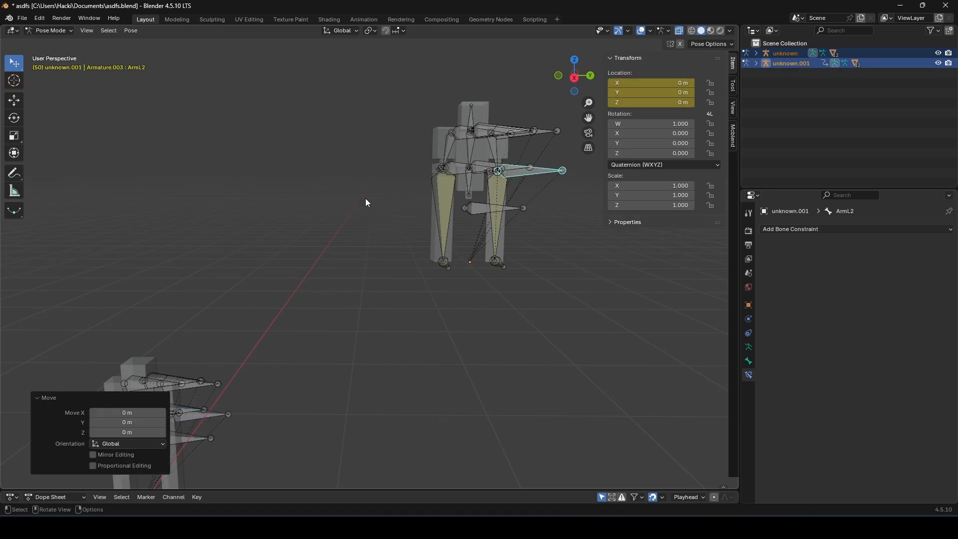
middle_click_drag(364, 223, 409, 168, "shift")
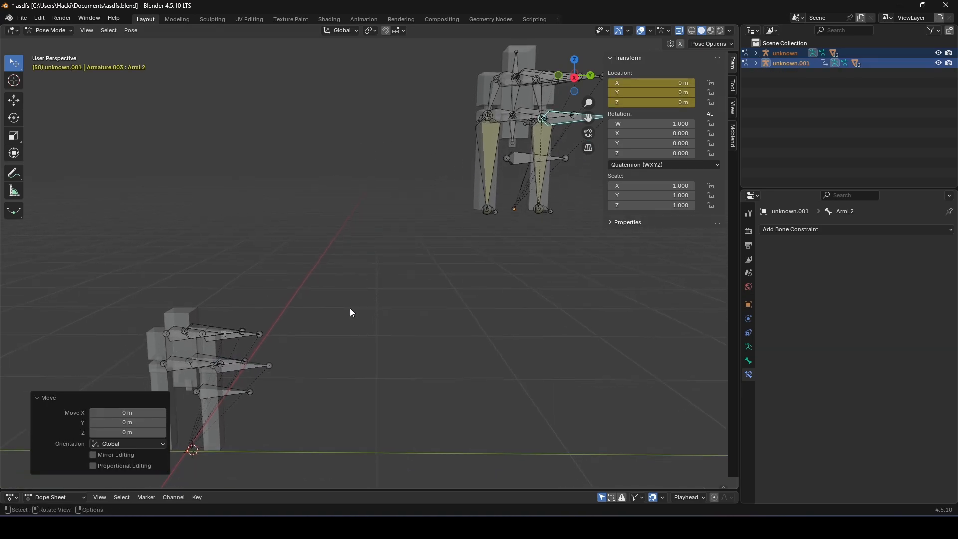
left_click(241, 367, "shift")
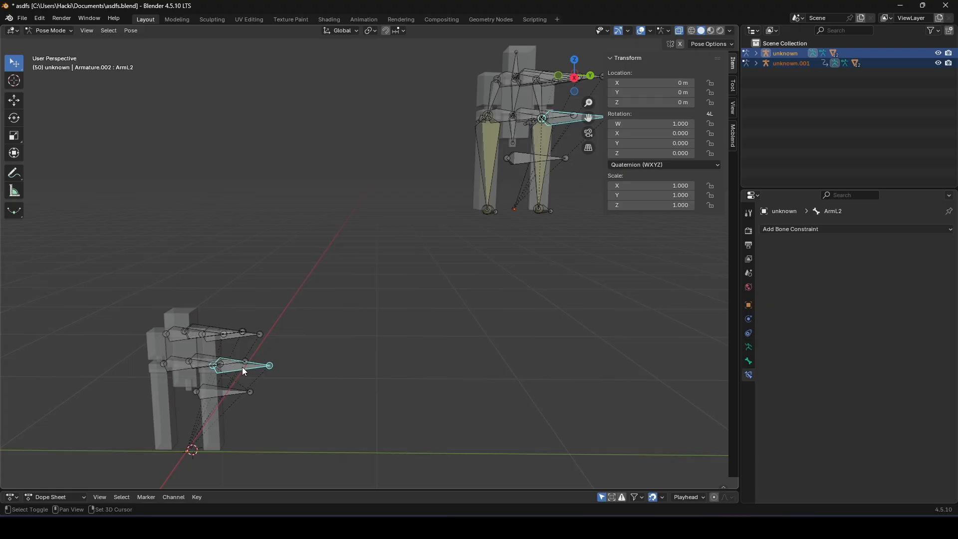
key("ctrl+shift+c")
left_click(378, 346)
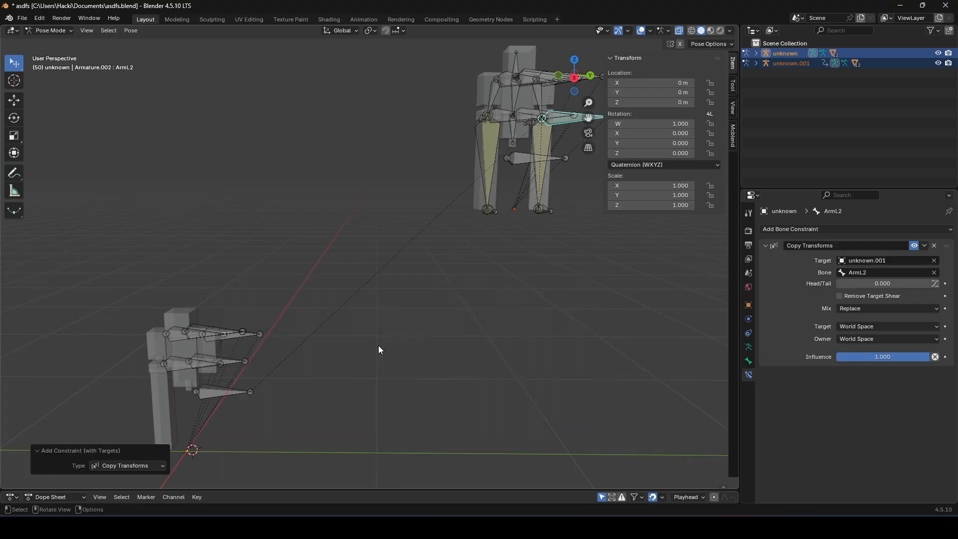
- Set the target space of the ArmL2 Copy Transforms constraint to Pose Space
middle_click_drag(464, 285, 420, 319, "shift")
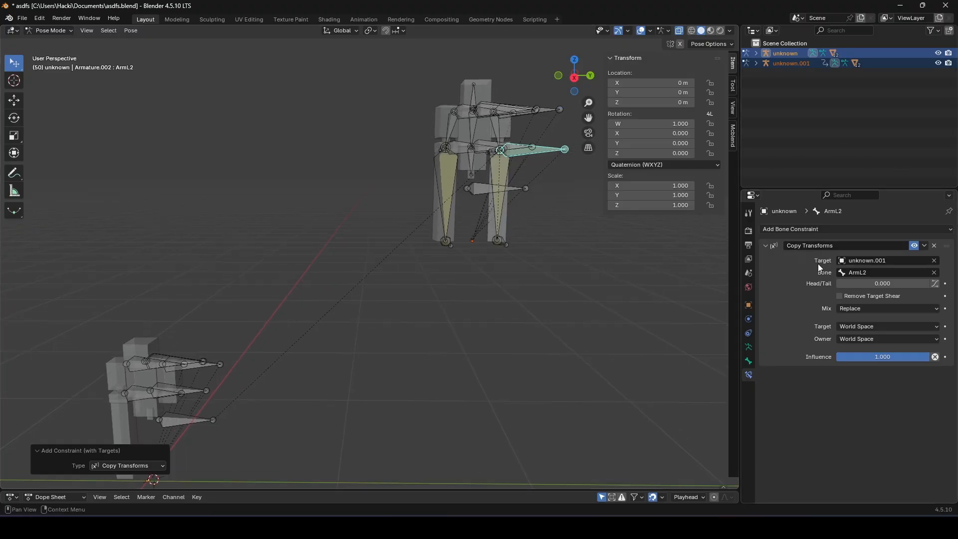
left_click(843, 326)
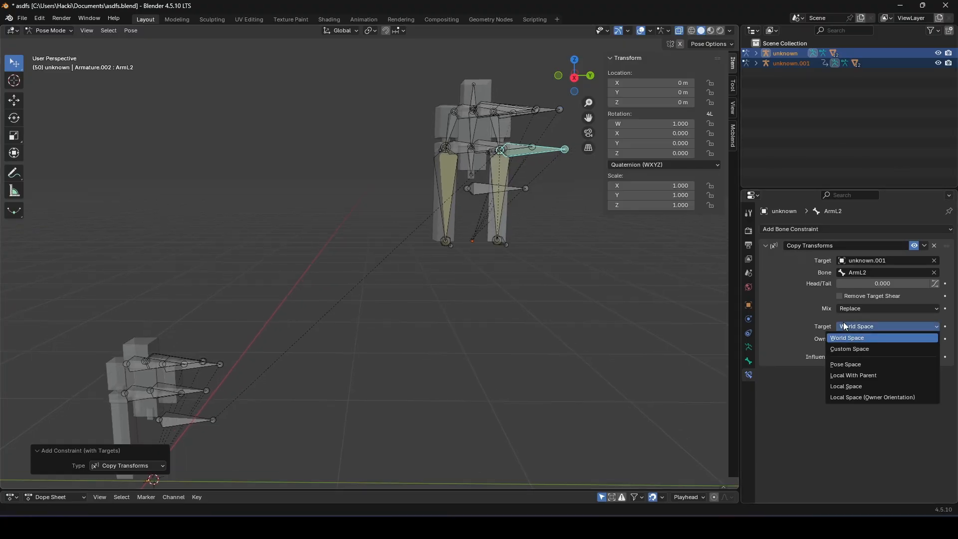
left_click(838, 366)
- Add Copy Transforms constraints to more bones of the unknown armature, including lowertorso, targeting their unknown.001 counterparts, and adjust the constraint space
middle_click_drag(380, 377, 394, 298, "shift")
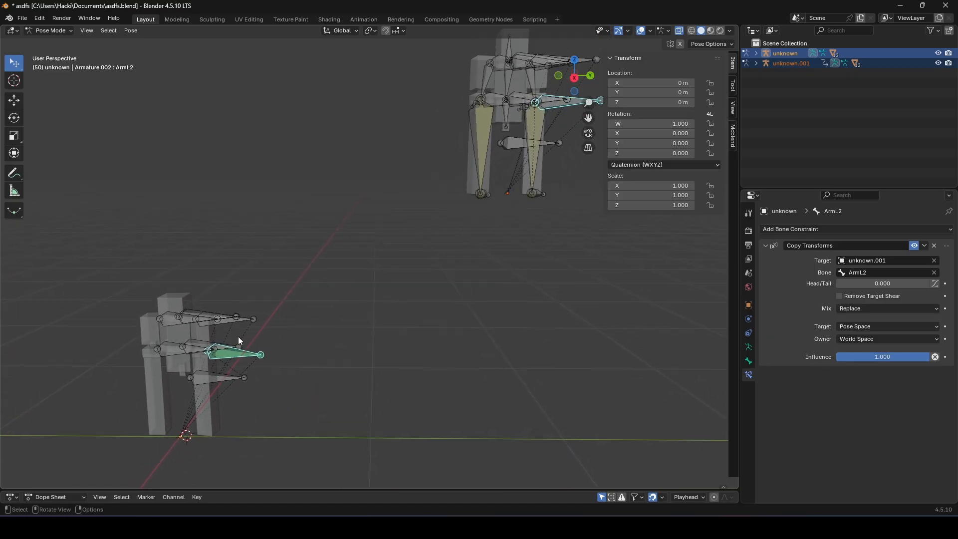
middle_click_drag(238, 337, 431, 321)
left_click(225, 367, "shift")
key("ctrl+shift+c")
left_click(499, 82)
left_click(192, 368, "shift")
key("ctrl+shift+c")
left_click(852, 327)
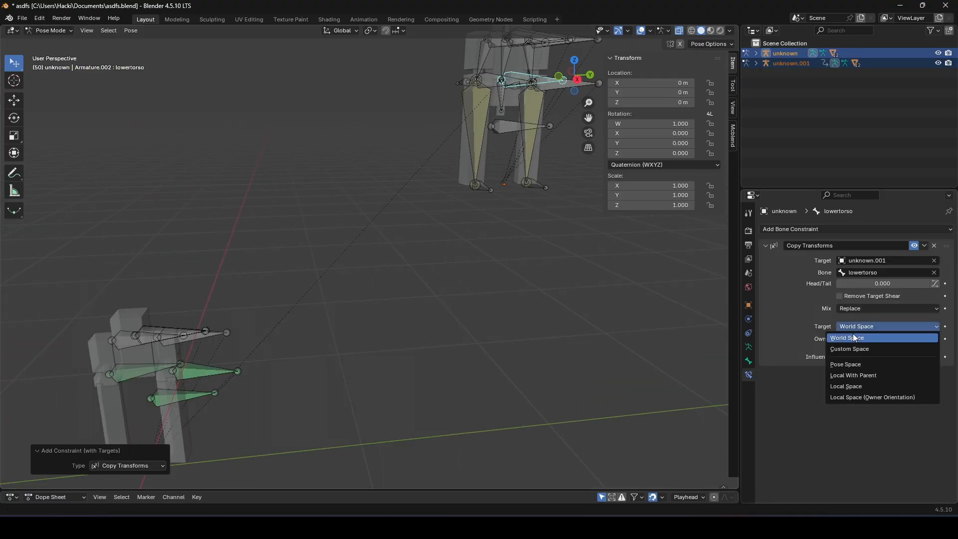
left_click(846, 386)
left_click(887, 339)
left_click(846, 398)
- Constrain the unknown armature's remaining upper bones, giving Torso a Copy Transforms constraint to unknown.001's Torso with target space Pose Space
middle_click_drag(251, 345, 298, 329, "shift")
left_click(250, 321, "shift")
middle_click_drag(220, 301, 299, 344)
left_click(130, 319, "shift")
left_click(123, 338)
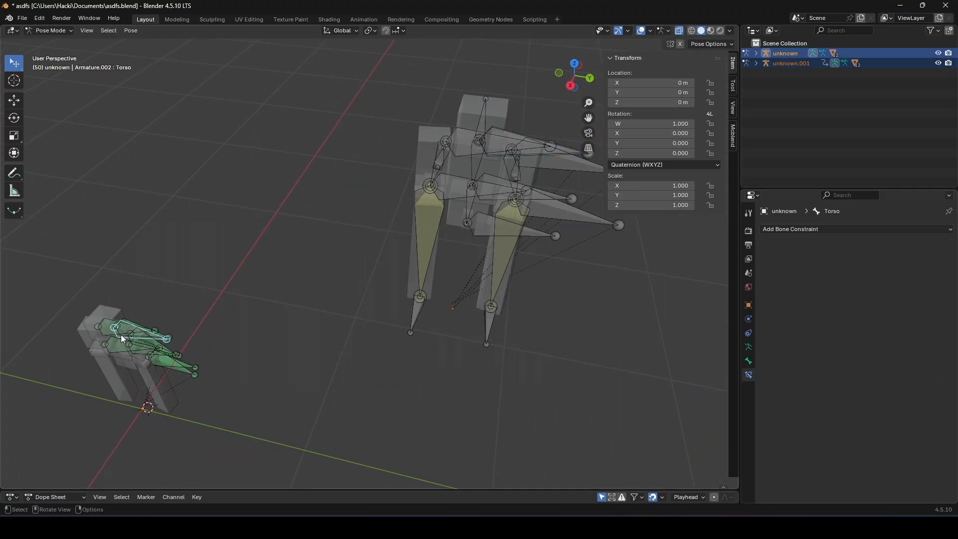
key("ctrl+shift+c")
left_click(122, 338)
left_click(883, 273)
left_click(854, 287)
left_click(887, 326)
left_click(845, 386)
- Test the linked rigs by moving the ArmR2.002 control bone about -0.033 m in X, -0.083 m in Y and 0.137 m in Z
middle_click_drag(476, 387, 481, 265)
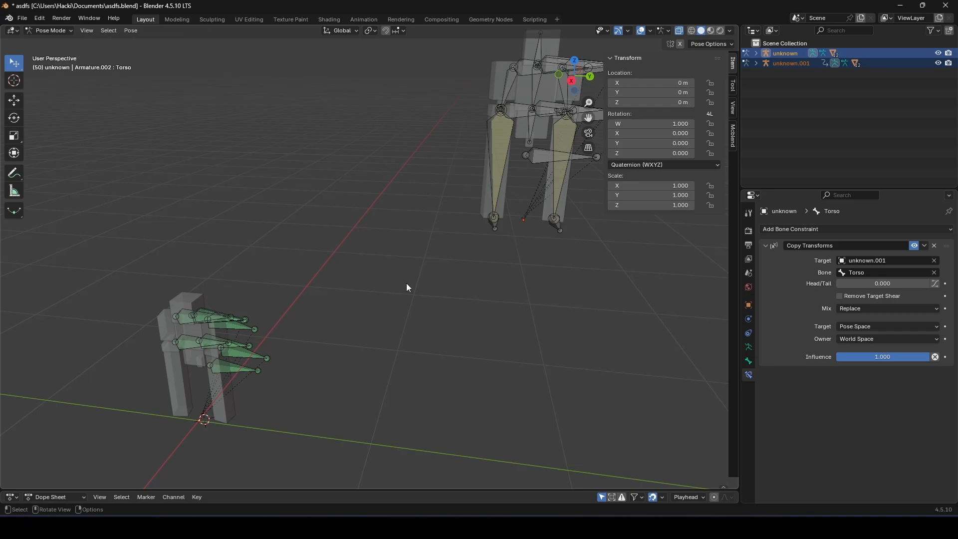
middle_click_drag(481, 270, 519, 284)
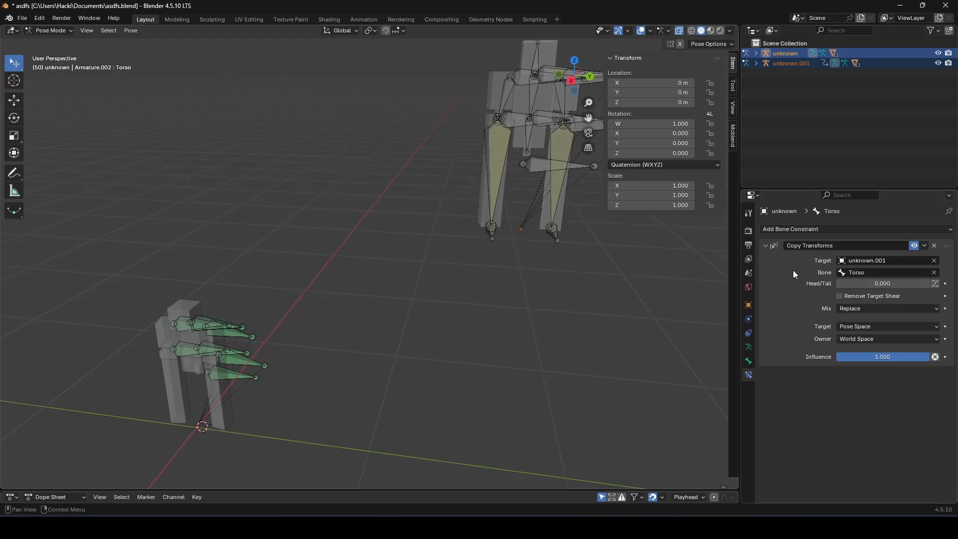
middle_click_drag(614, 295, 537, 227)
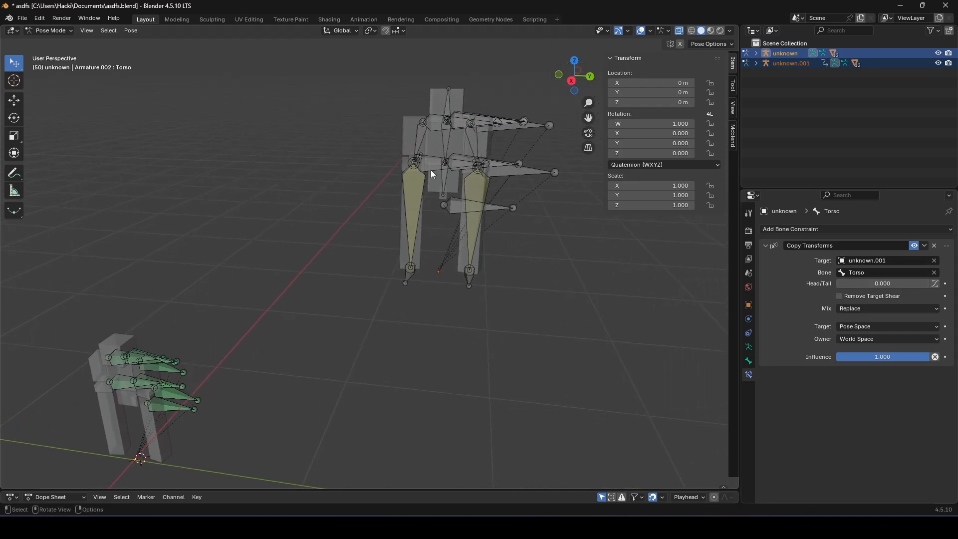
left_click(406, 275)
middle_click_drag(405, 275, 438, 346)
key("g")
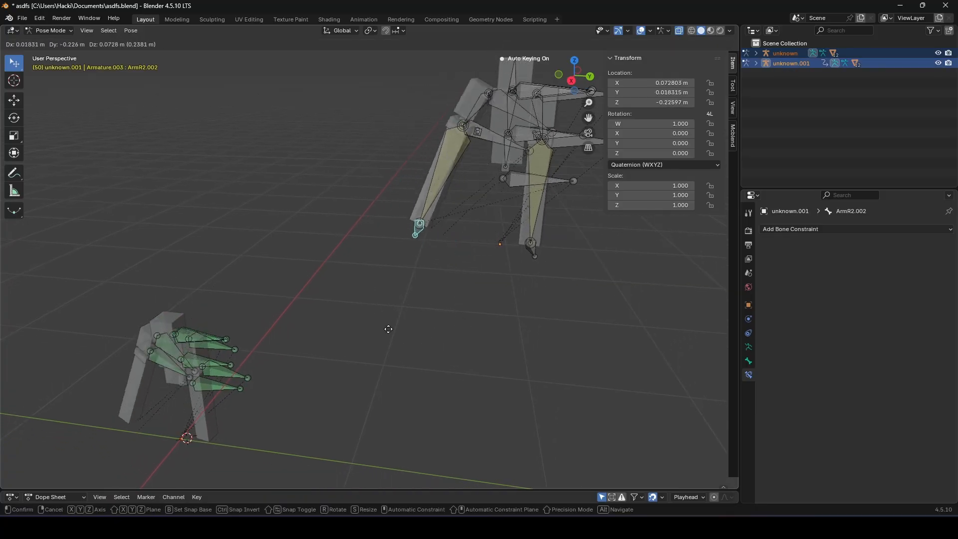
left_click(446, 283)
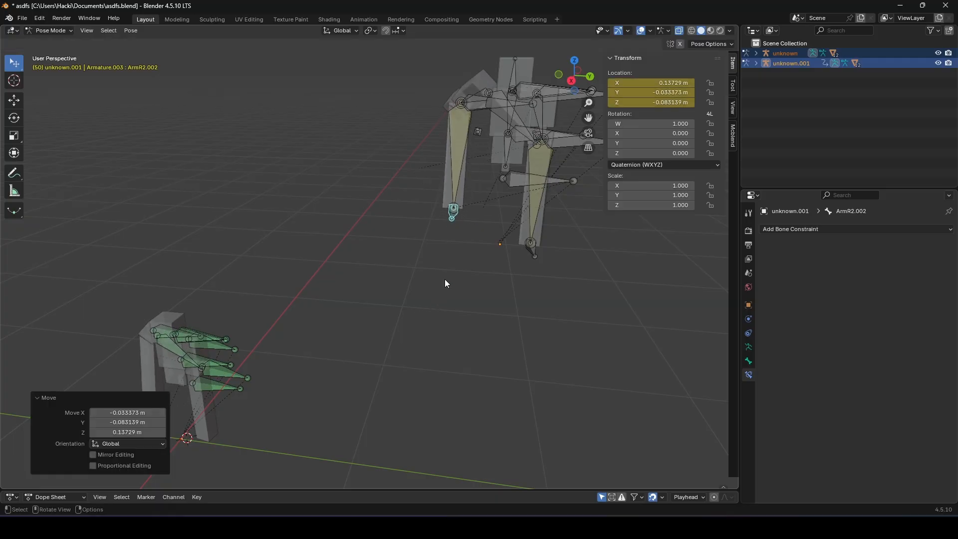
- Check the Torso.001 and ArmR bones in the raised-arm pose, and undo the selections and the ArmR2.002 test move
left_click(502, 111)
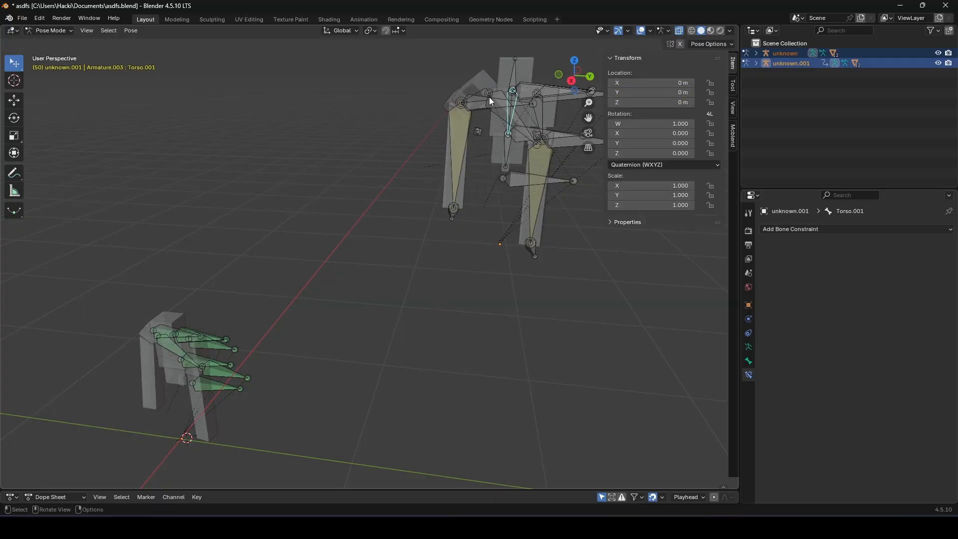
left_click(492, 103)
left_click(494, 103)
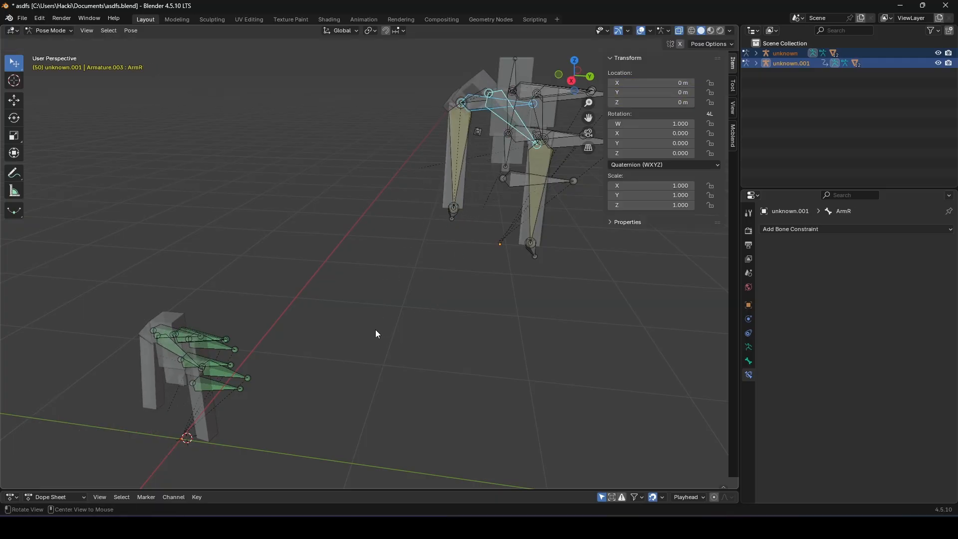
middle_click_drag(375, 329, 399, 331)
key("ctrl+z")
key("ctrl+z")
key("ctrl+z")
key("ctrl+z")
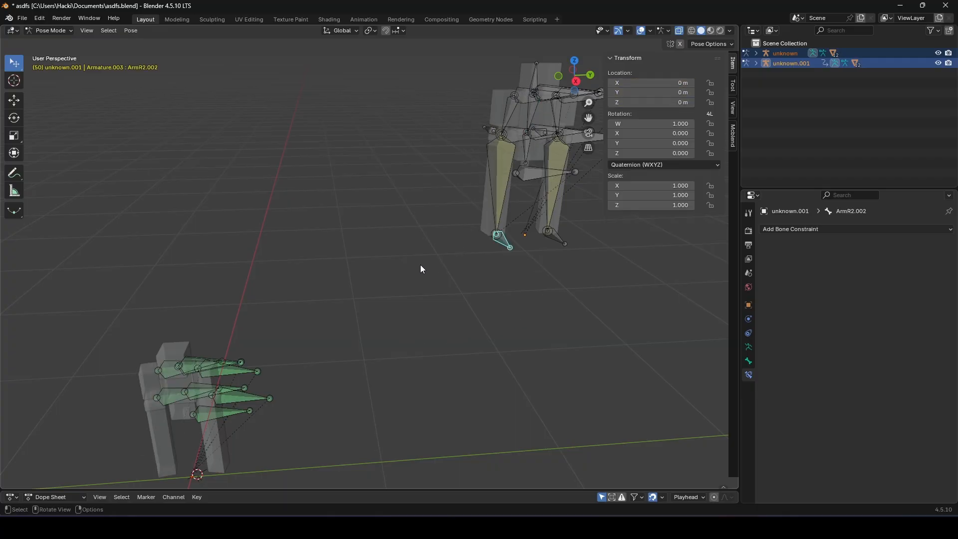
- Play the animation and watch both armatures move together
key("space")
middle_click_drag(418, 261, 394, 231, "shift")
scroll(395, 231, "down", 2)
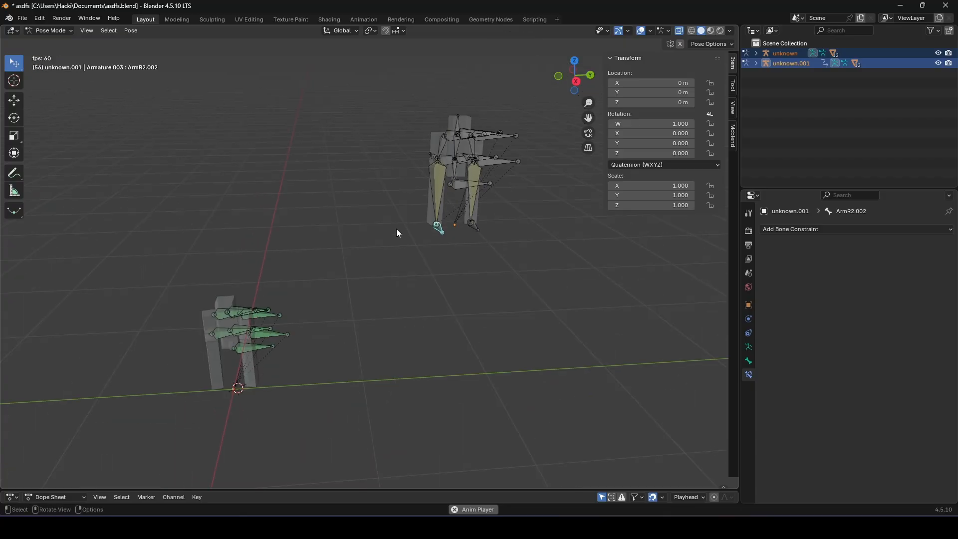
scroll(397, 231, "up", 3)
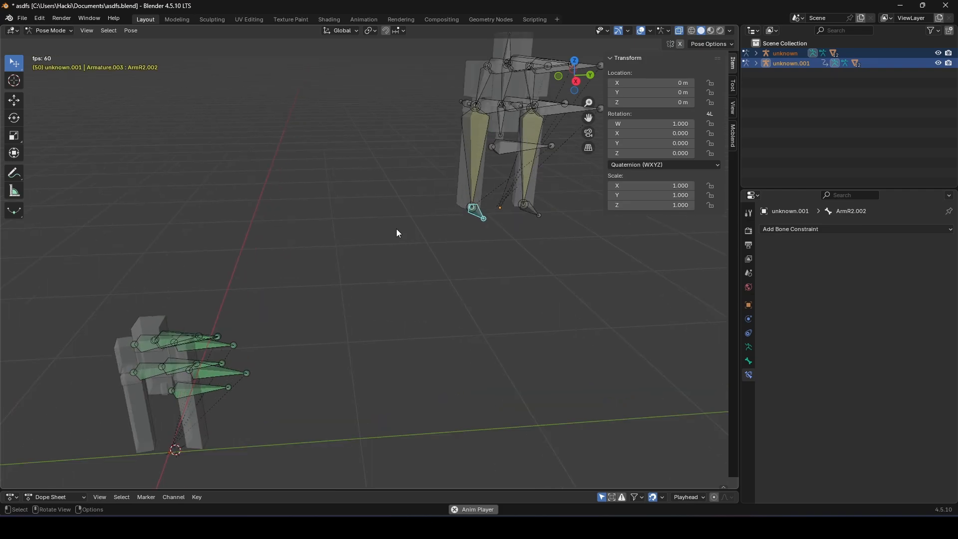
mouse_move(396, 228)
middle_mouse_down("shift")
mouse_move(394, 268)
mouse_move(411, 239)
middle_mouse_up("shift")
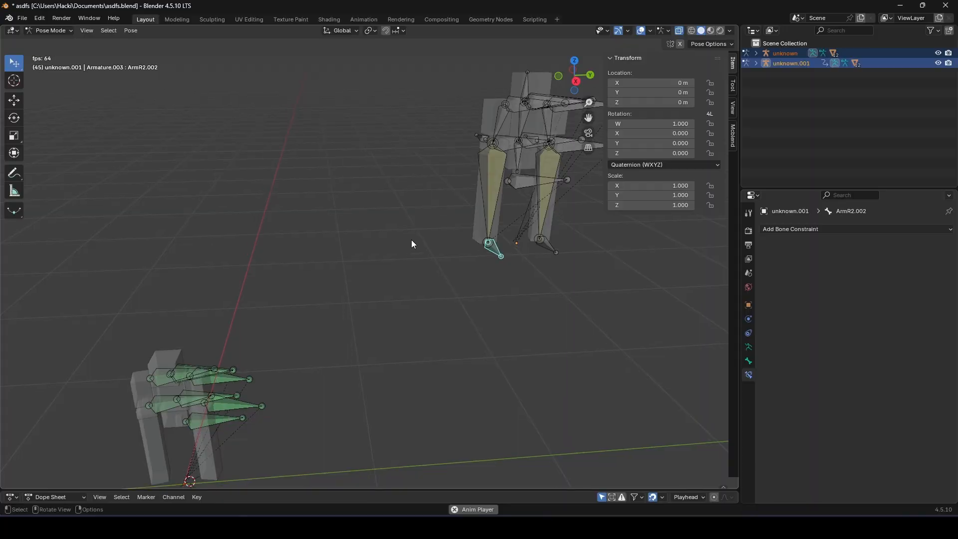
- During playback, move the ArmR2.002 control bone to a location of about X 0.21, Y -0.104, Z -0.199 m, and stop the animation
key("g")
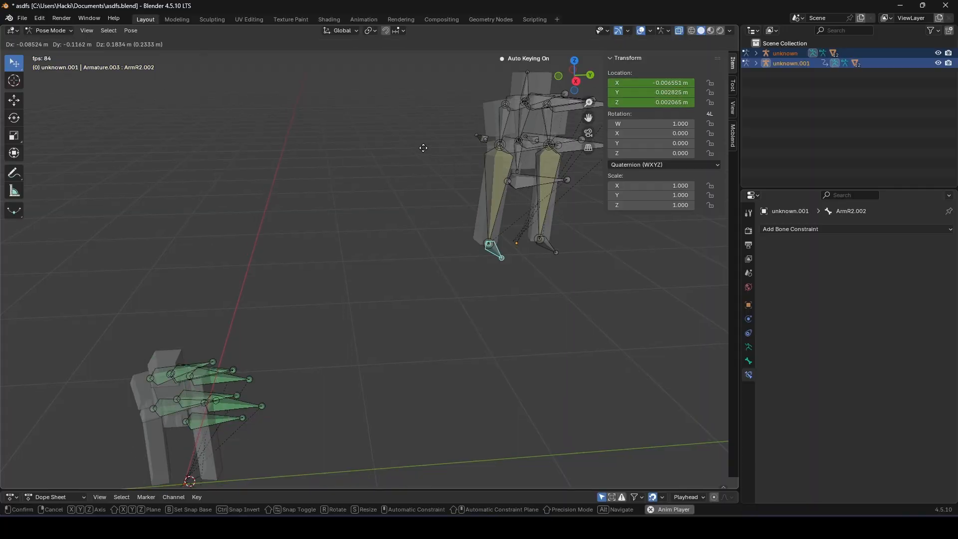
left_click(446, 141)
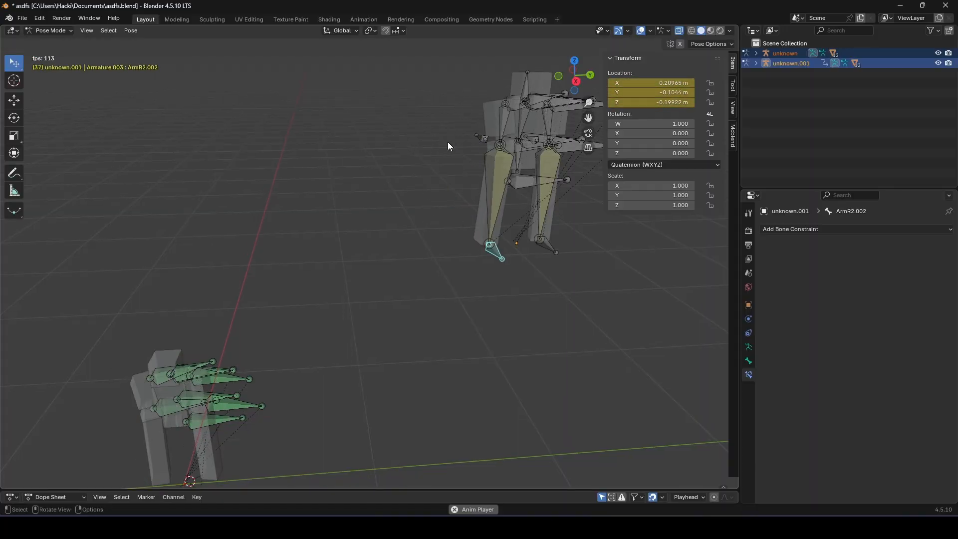
key("space")
- Compare the ArmR and ArmR2 bones of both armatures and inspect the Copy Transforms constraints on the unknown armature's bones
left_click(504, 134)
left_click(155, 405)
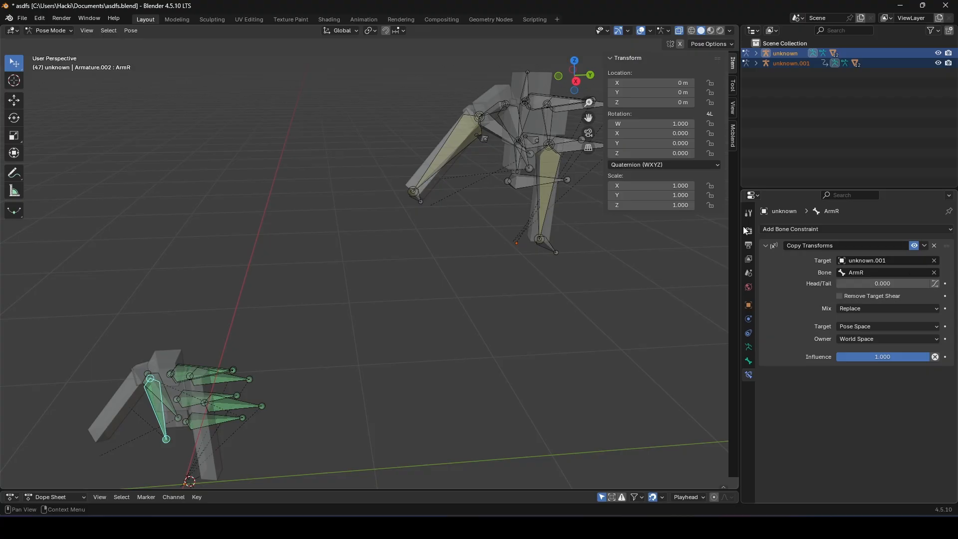
left_click(490, 133)
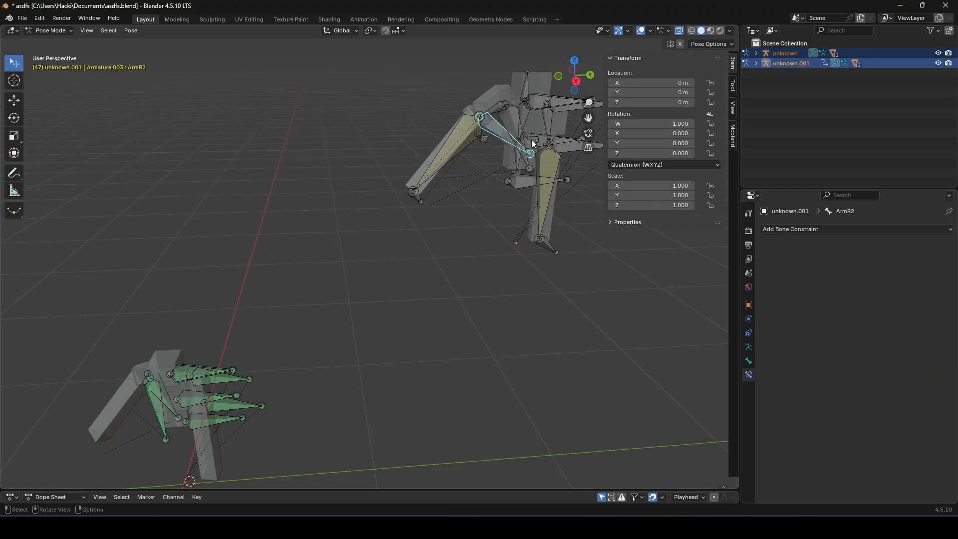
middle_click_drag(492, 293, 292, 285)
left_click(293, 284)
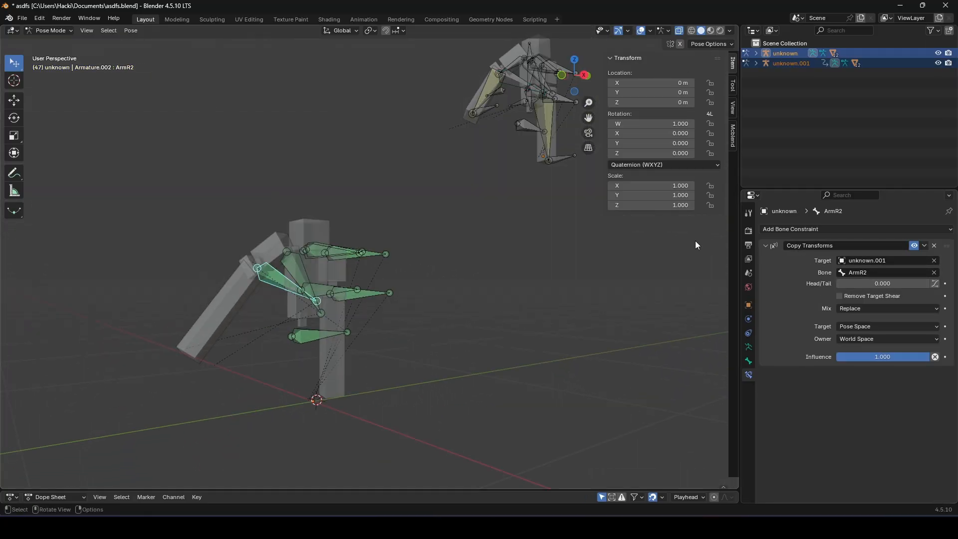
- Compare the ArmR2 and ArmR2.002 bones and constraints of both armatures from several angles, and go to the keyframe at frame 50
middle_click_drag(695, 241, 637, 280)
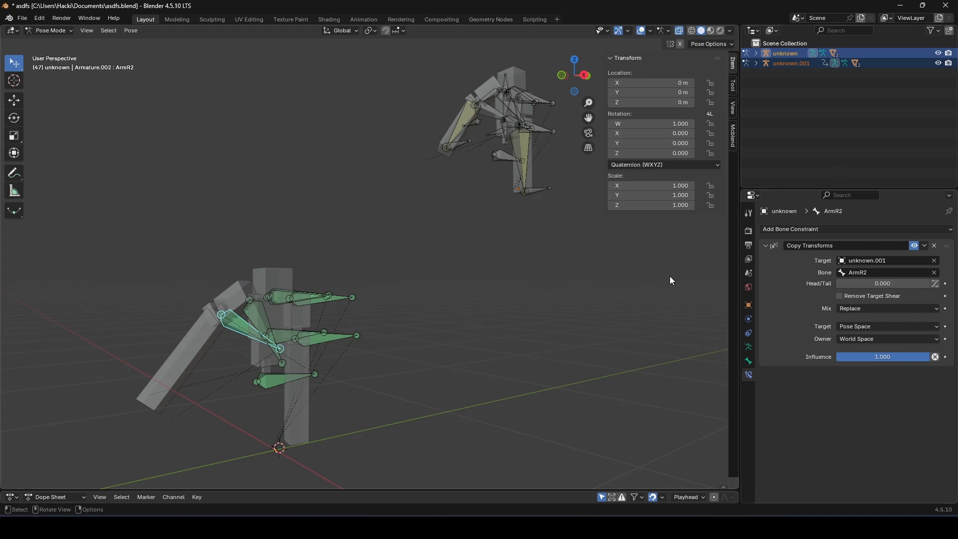
middle_click_drag(408, 277, 499, 291)
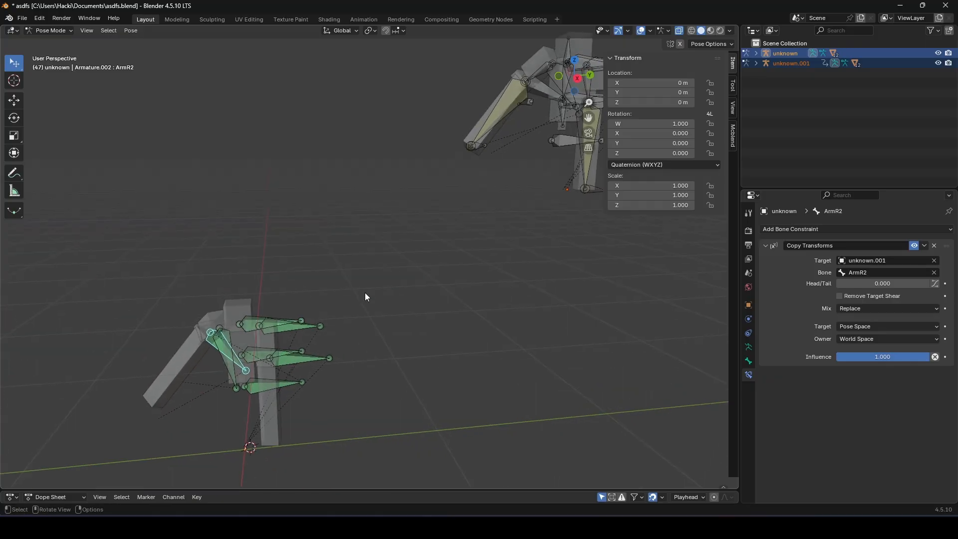
middle_click_drag(477, 203, 590, 178)
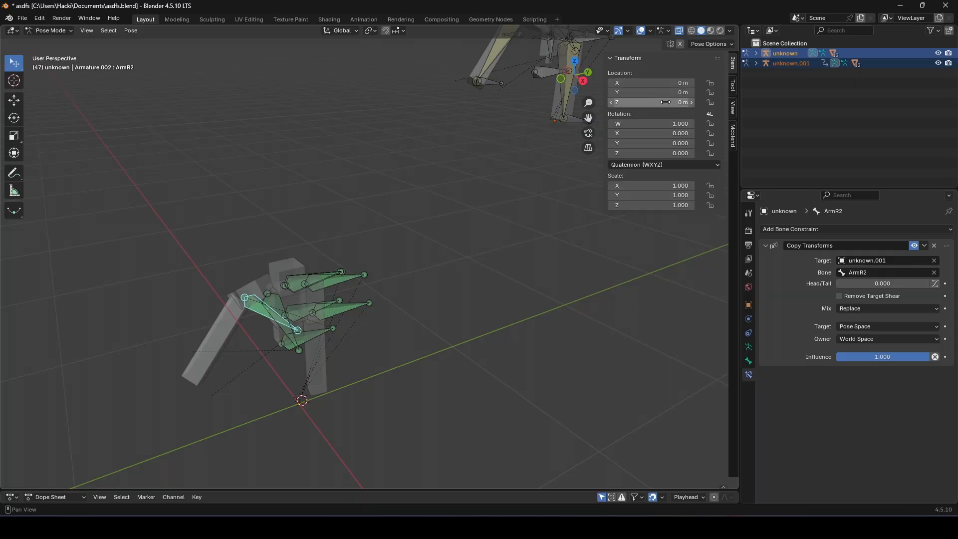
middle_click_drag(556, 157, 442, 255)
left_click(498, 113)
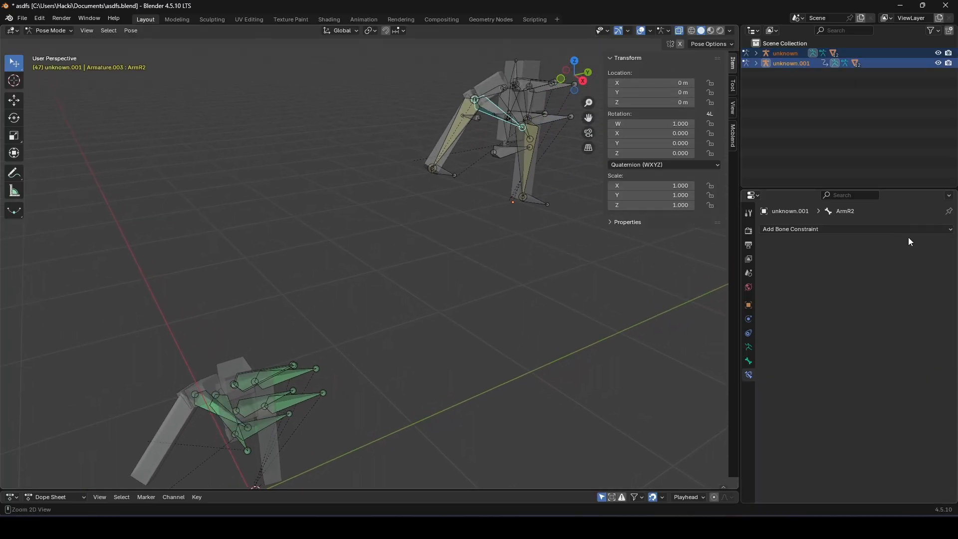
left_click(227, 420)
left_click(497, 112)
left_click(443, 171)
key("Up")
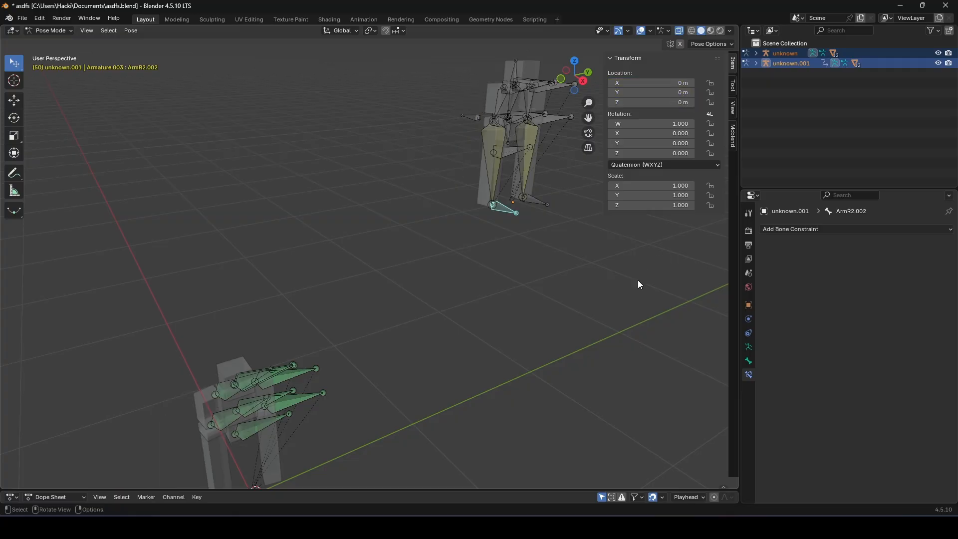
- Undo the stray ArmL2 move and hide the original horizontal bones of unknown.001, including ArmL2, ArmR2, head and lowertorso
middle_click_drag(638, 280, 435, 330)
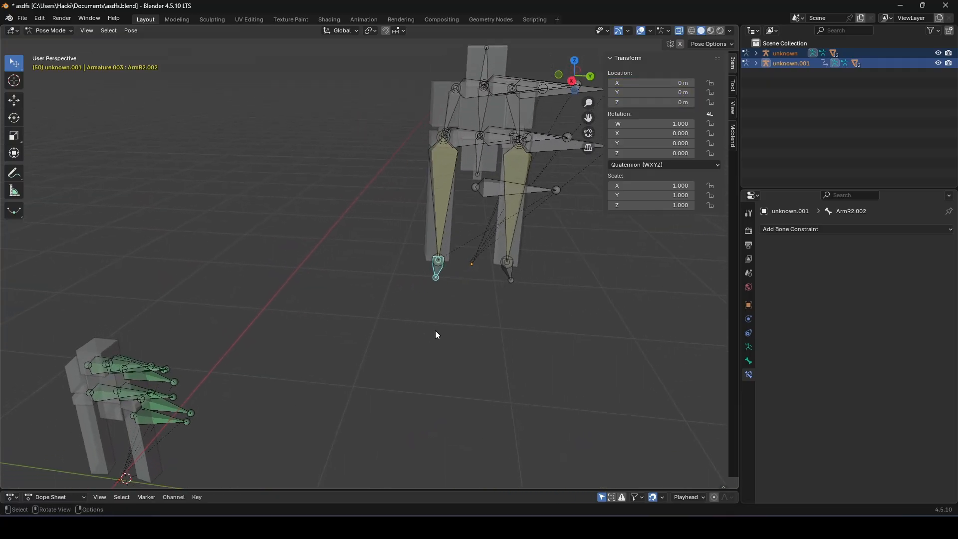
middle_click_drag(458, 334, 467, 403)
left_click_drag(400, 300, 398, 298)
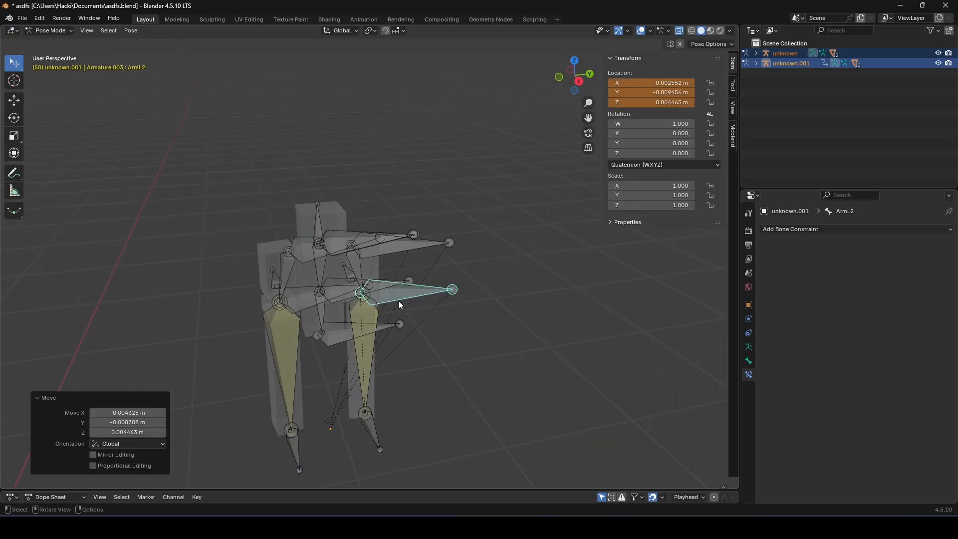
key("ctrl+z")
middle_click_drag(503, 335, 441, 271)
left_click(380, 228, "shift")
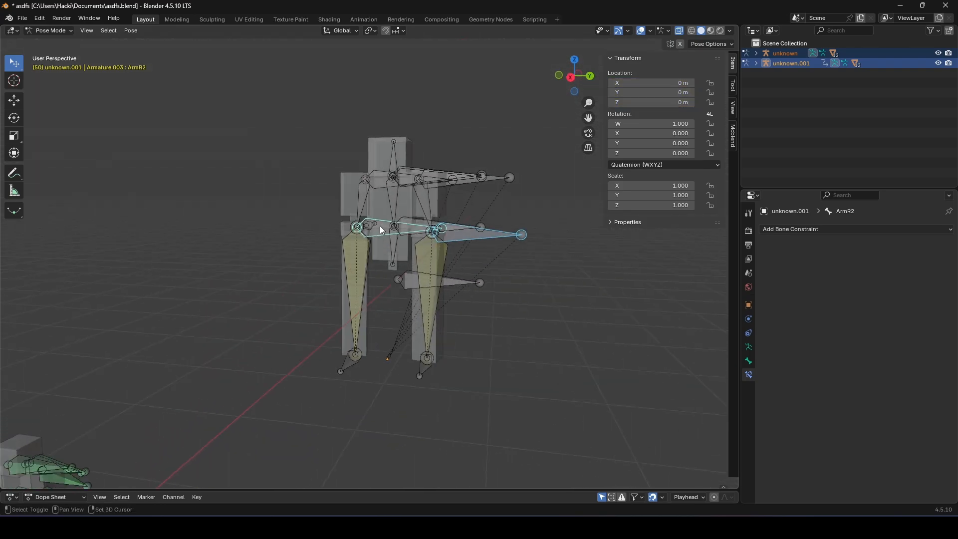
left_click(432, 171, "shift")
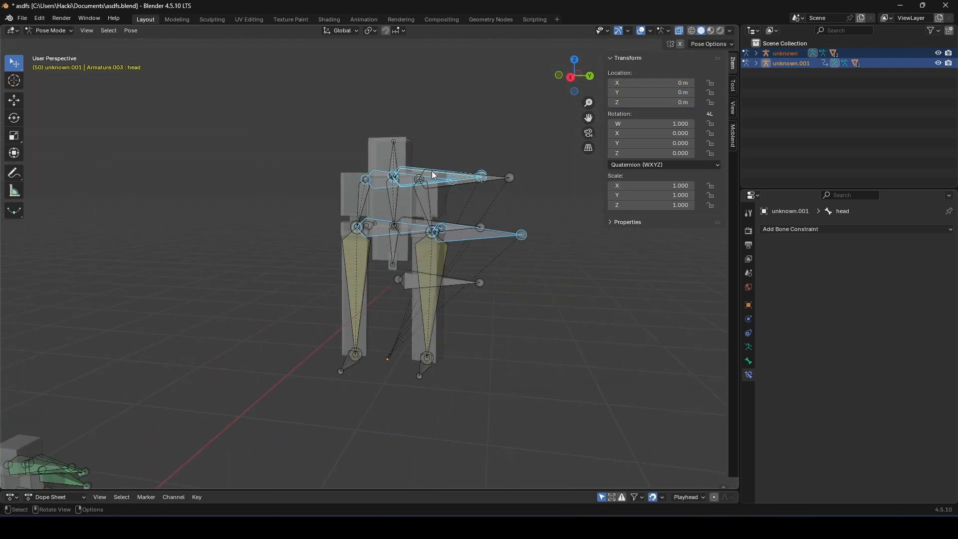
key("h")
left_click(436, 173)
key("h")
left_click(460, 222)
key("h")
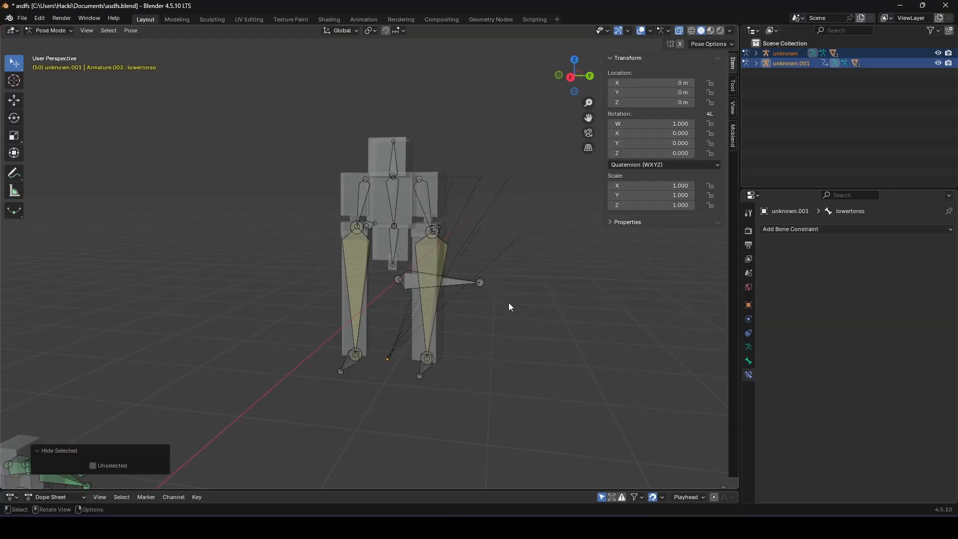
middle_click_drag(561, 328, 411, 338)
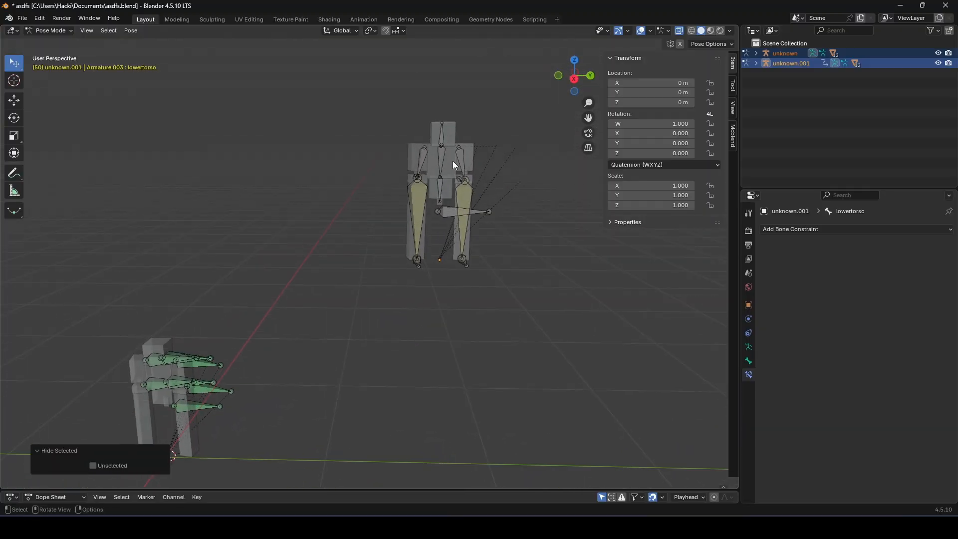
middle_click_drag(351, 347, 364, 297, "shift")
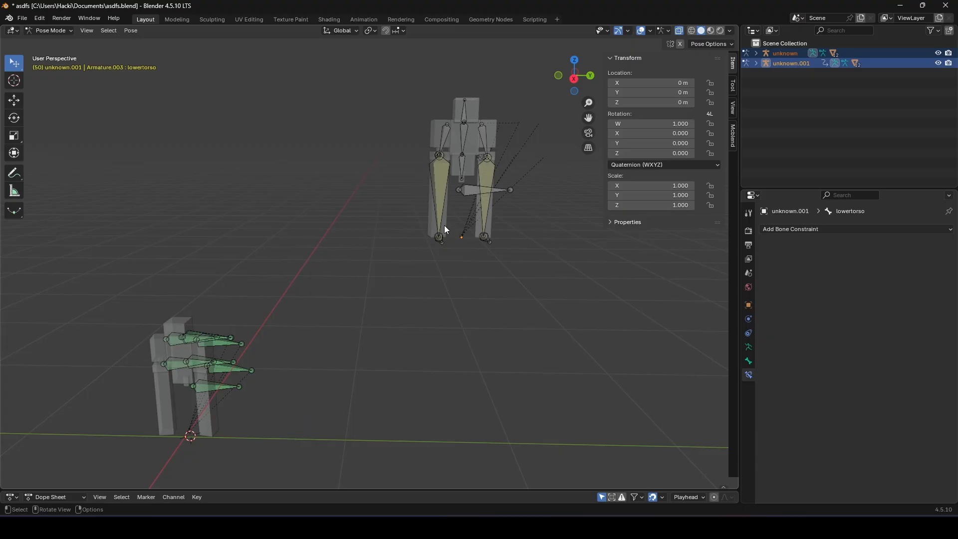
left_click(442, 241)
left_click(443, 240)
key("g")
right_click(485, 404)
- Enlarge the Dope Sheet, move the current frame to 0, and shrink the Dope Sheet again
left_click_drag(501, 489, 504, 326)
left_click_drag(167, 343, 146, 344)
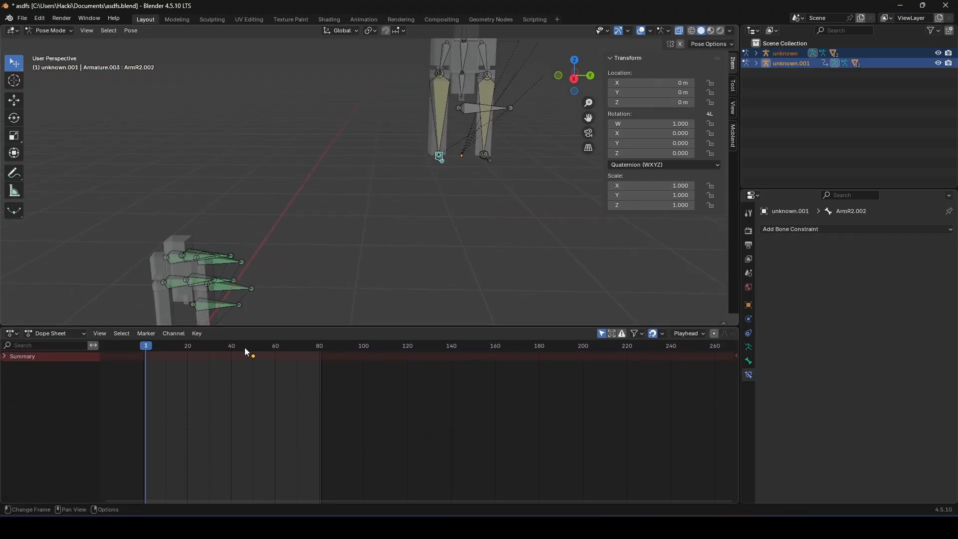
left_click(144, 343)
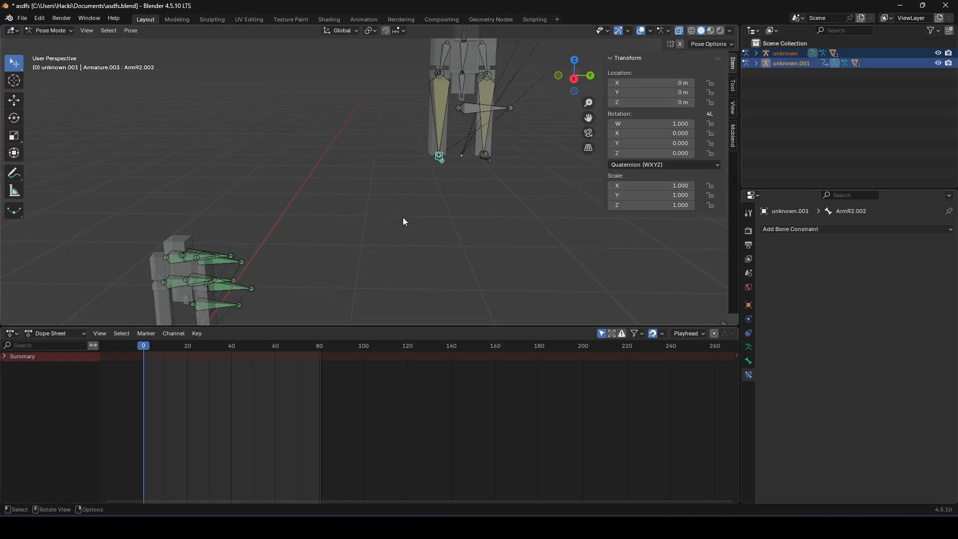
left_click_drag(552, 326, 554, 415)
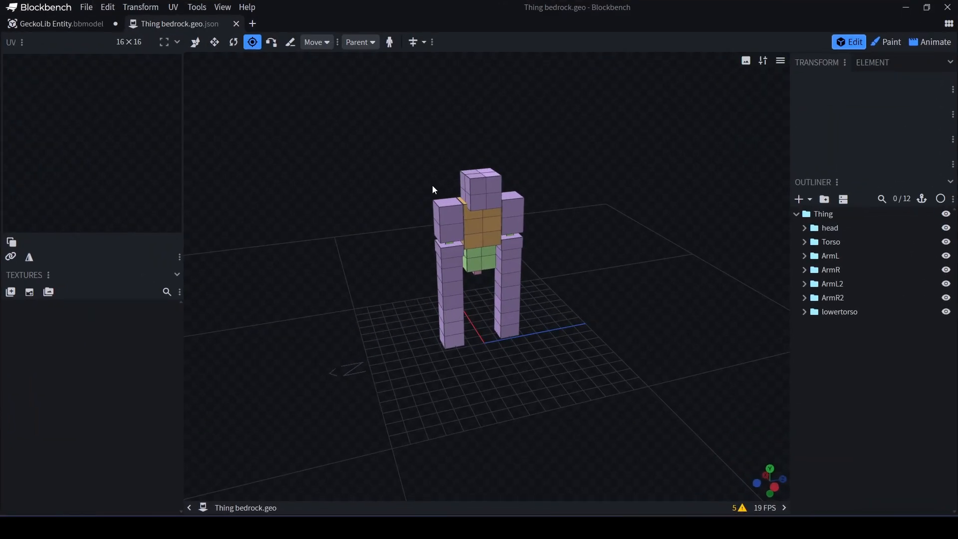
- Return from Blockbench to Blender and insert a keyframe at frame 0 on all visible bones of both armatures
left_click(905, 7)
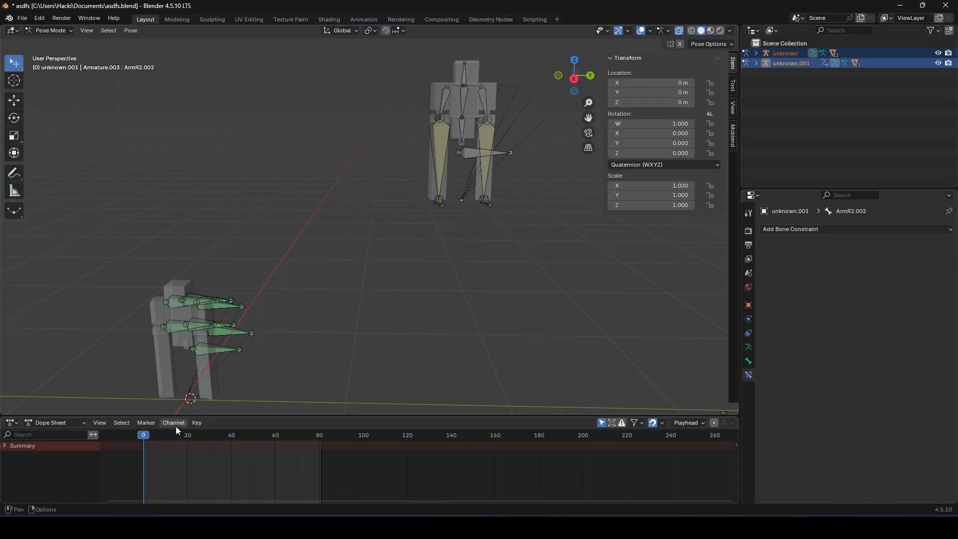
key("a")
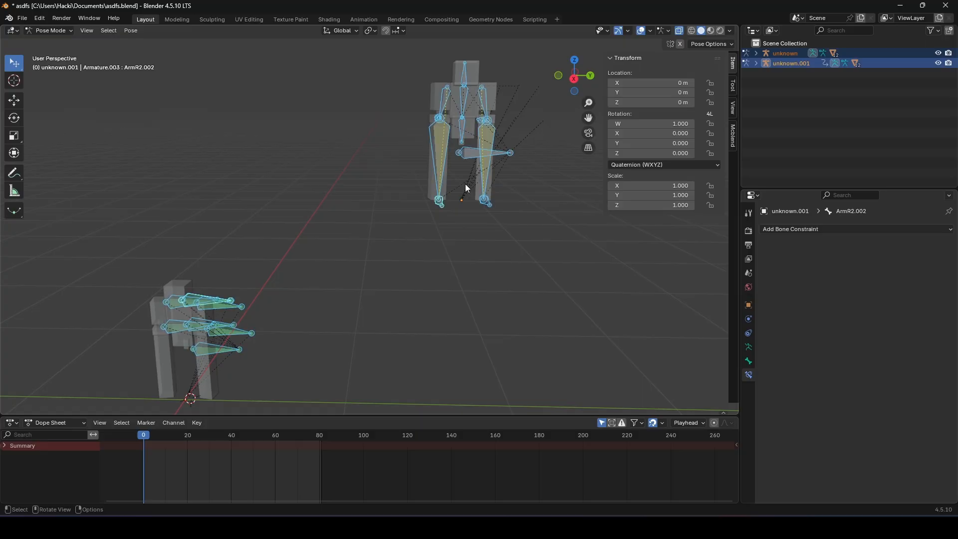
key("i")
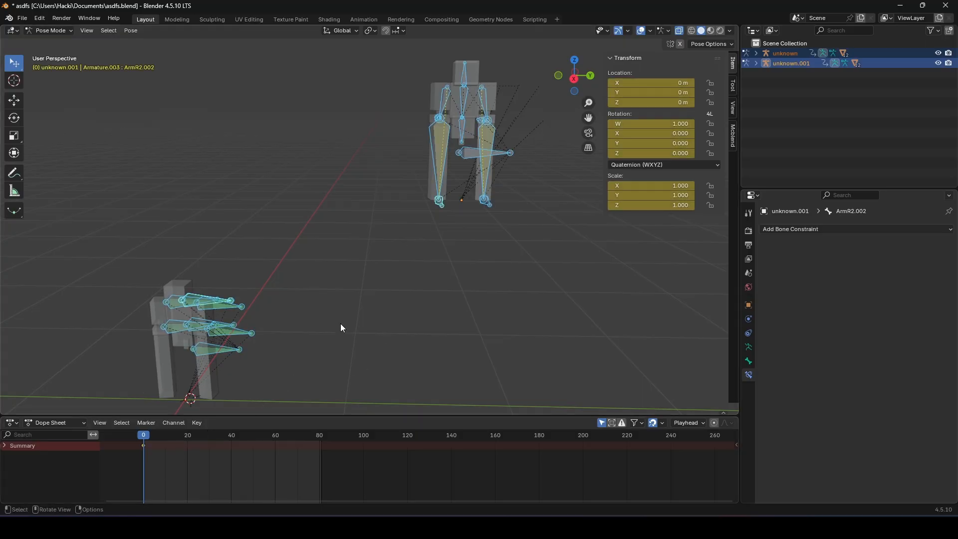
- Expand the Summary and the action channels of both armatures to examine the keyed bones in the Dope Sheet
left_click(5, 446)
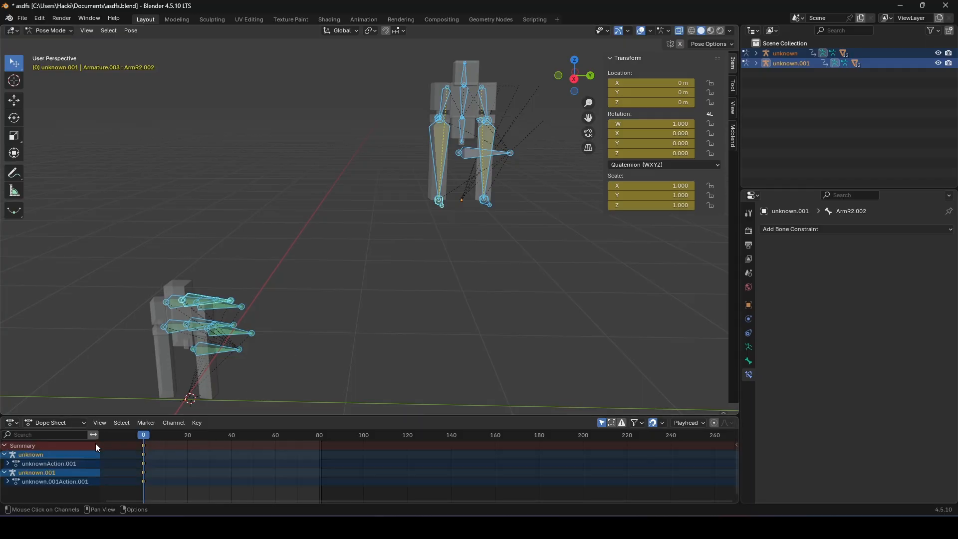
left_click(7, 481)
left_click(7, 464)
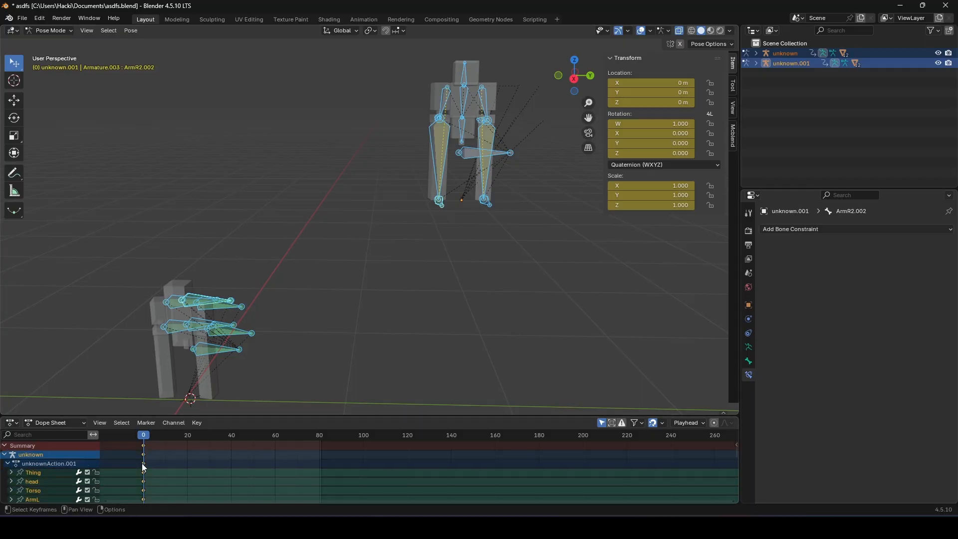
scroll(187, 463, "down", 2)
left_click_drag(429, 416, 218, 471)
- Inspect the ArmR2.001 bone's keyframes and IK constraint, and examine the posed control rig from different angles
left_click(273, 271)
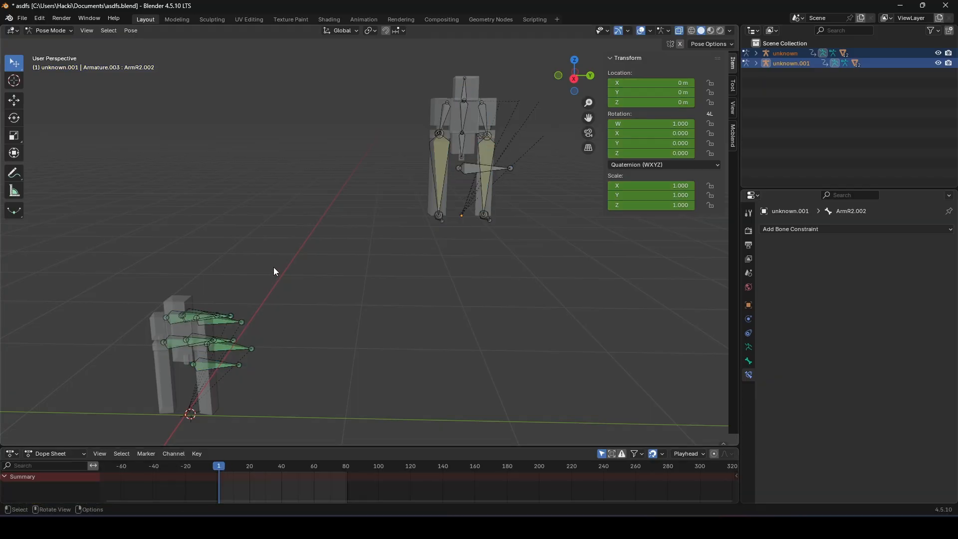
left_click(436, 172)
left_click_drag(412, 441, 404, 383)
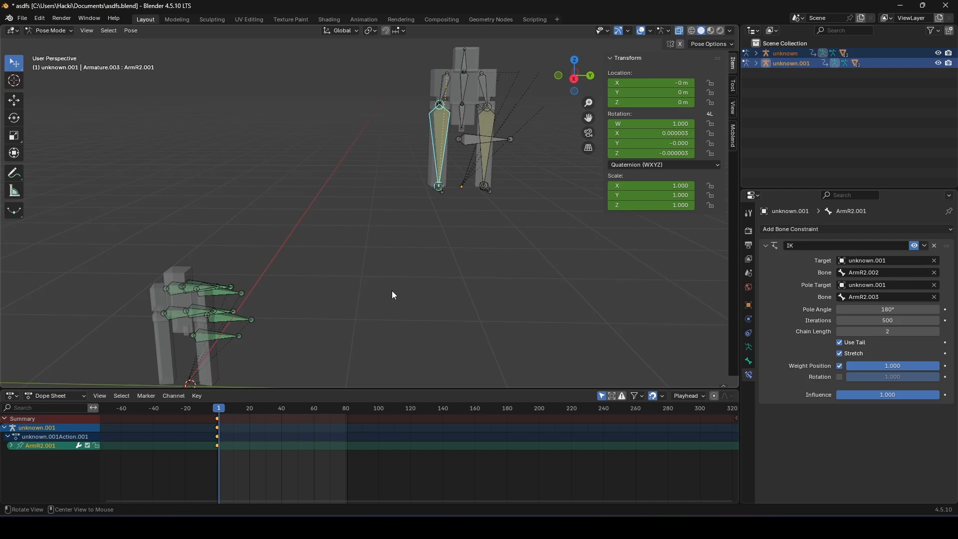
middle_click_drag(391, 291, 464, 254)
middle_click_drag(465, 254, 494, 234)
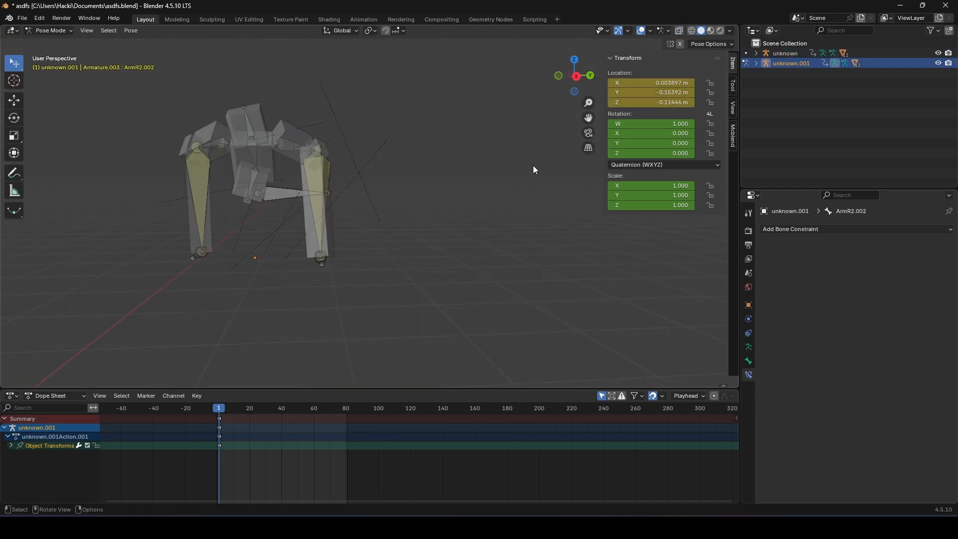
middle_click_drag(533, 166, 538, 214)
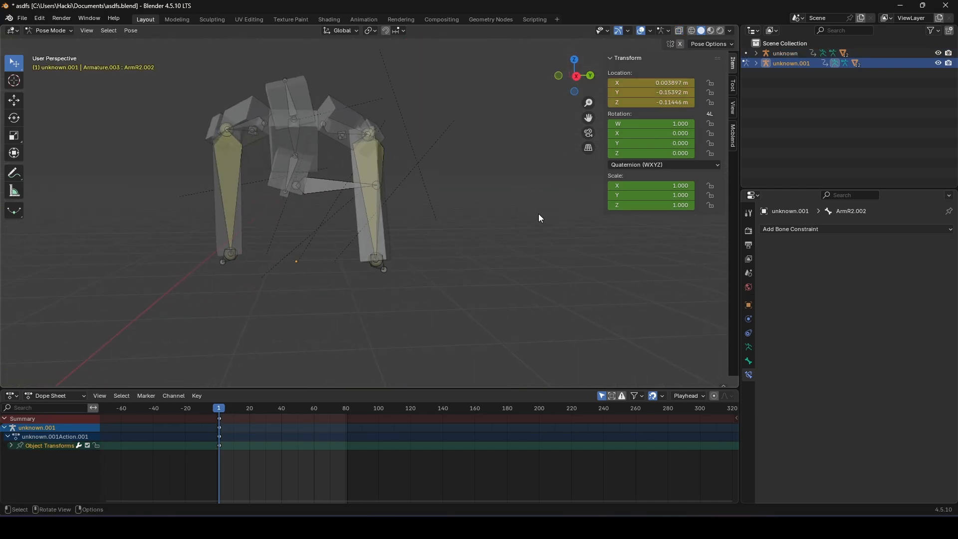
- At frame 40, rotate the control rig's upper-body bones in an axis-aligned view and insert keyframes for the pose
left_click(586, 79)
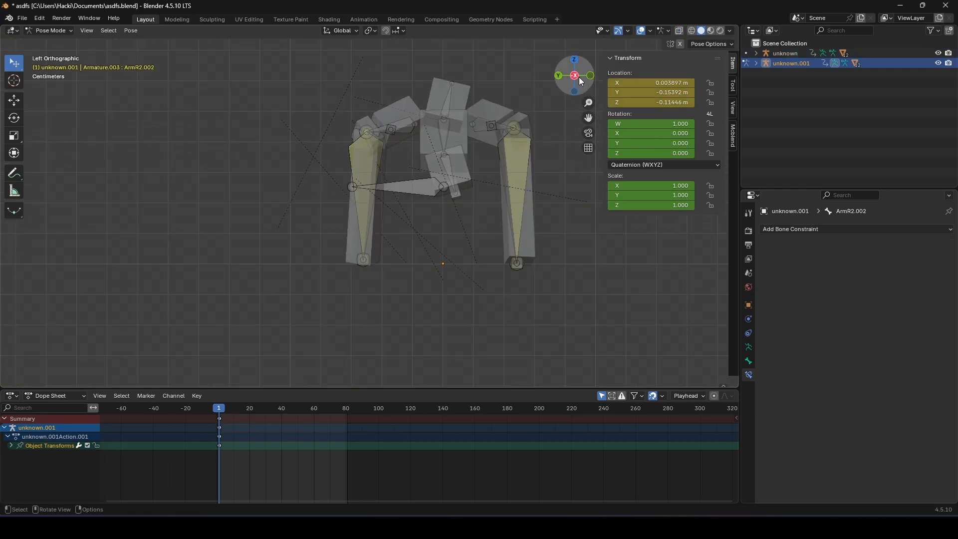
left_click(577, 78)
left_click_drag(221, 413, 286, 411)
middle_click_drag(291, 284, 445, 145, "shift")
left_click(340, 149)
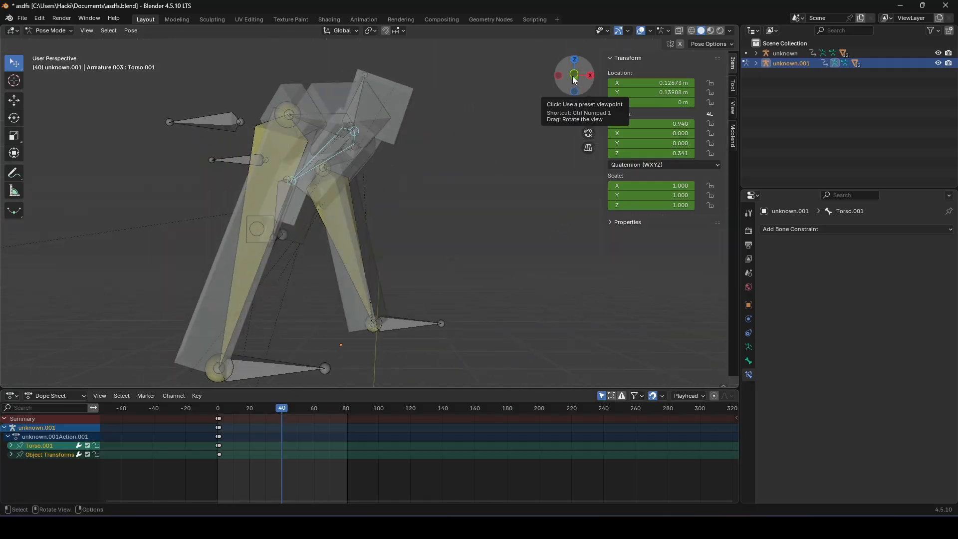
left_click(573, 77)
left_click(591, 76)
left_click(355, 137)
key("r")
left_click(351, 259)
key("r")
key("i")
- Go to frame 80, switch to the Animation workspace, and move the end keyframes to frame 81
left_click_drag(219, 412, 346, 412)
left_click(364, 19)
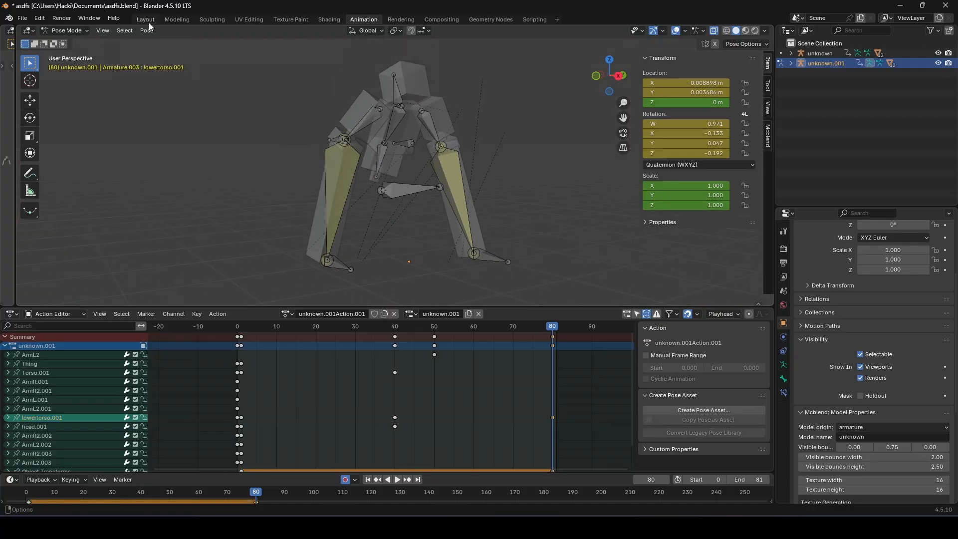
middle_click_drag(469, 169, 454, 177)
left_click_drag(552, 336, 556, 337)
middle_click_drag(571, 227, 582, 183)
scroll(448, 365, "down", 3)
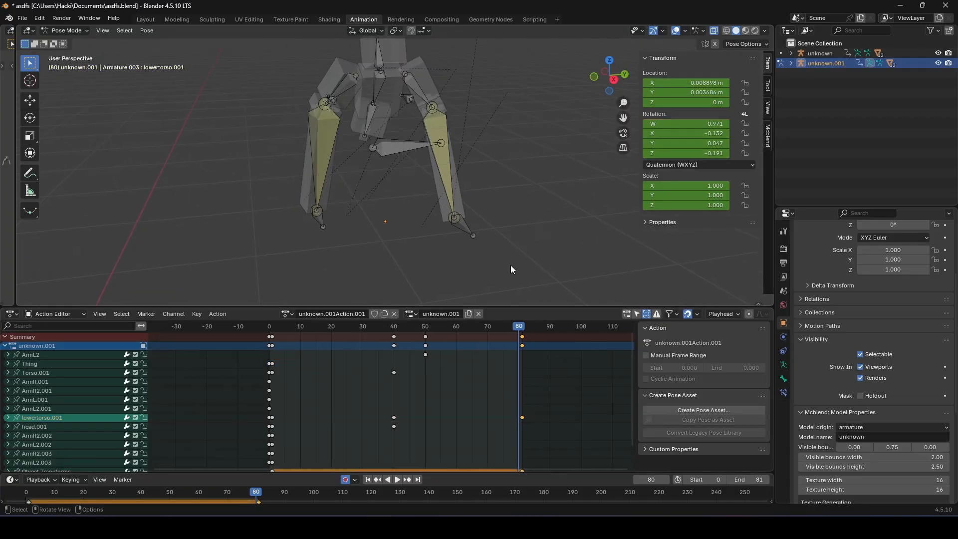
- Set all keyframes of the unknown.001 action to Bézier interpolation with Ease In and Out easing
scroll(530, 212, "down", 2)
middle_click_drag(523, 192, 519, 216, "shift")
scroll(519, 215, "up", 1)
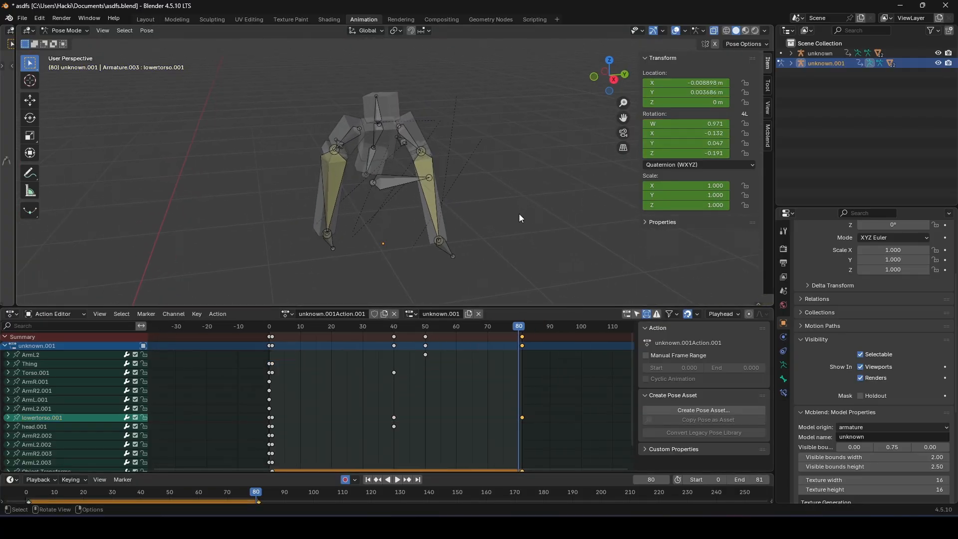
scroll(522, 214, "up", 1)
key("a")
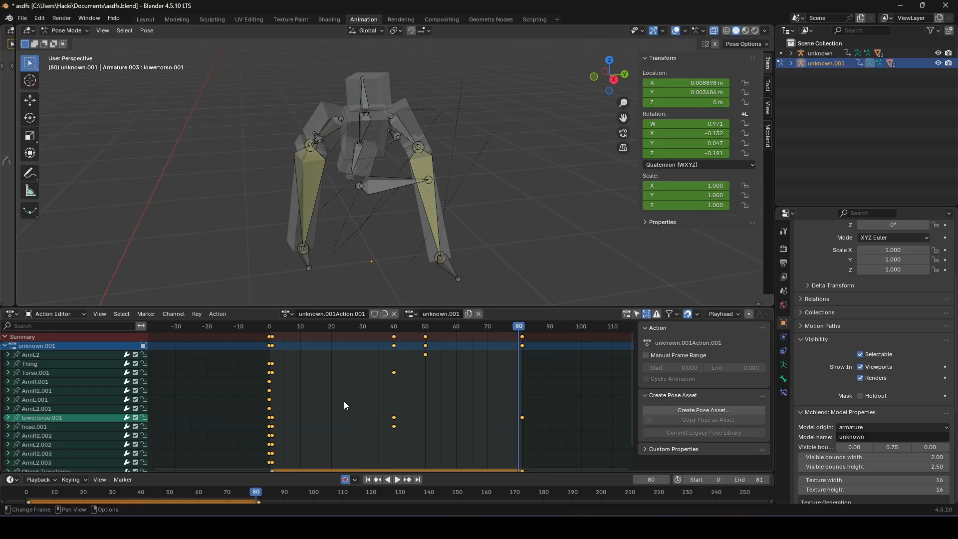
right_click(343, 400)
mouse_move(328, 393)
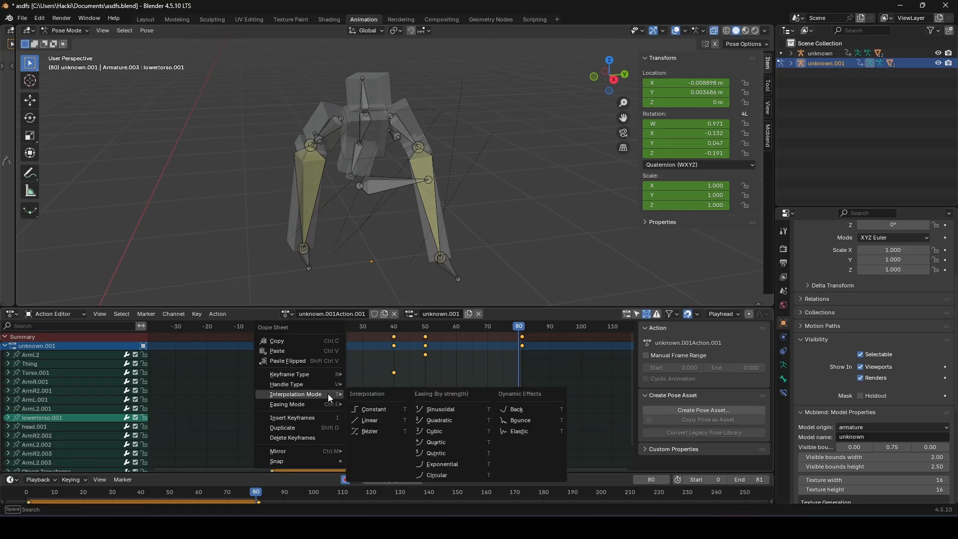
left_click(373, 430)
right_click(340, 364)
mouse_move(325, 373)
left_click(394, 406)
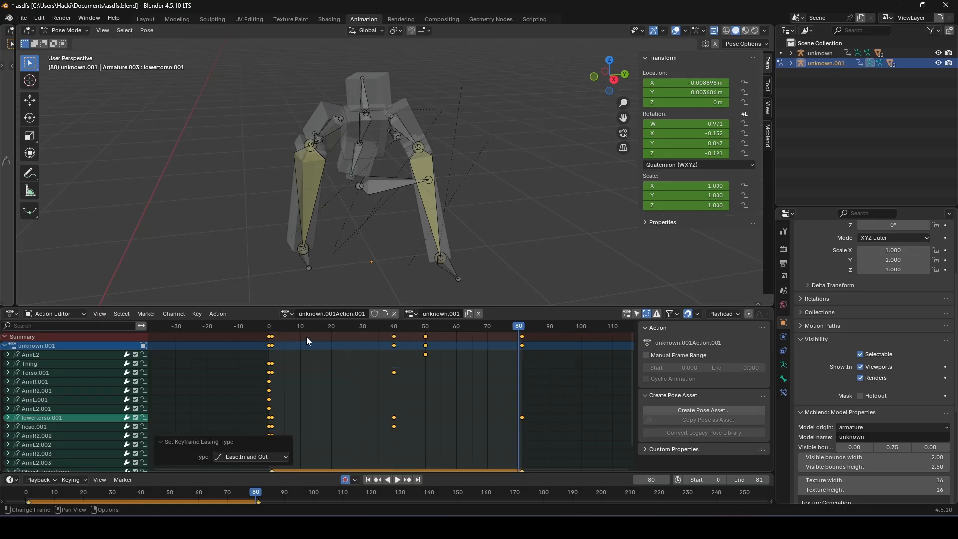
- Play the control rig's animation from frame 0 to review the eased motion, and stop playback
left_click(269, 326)
key("space")
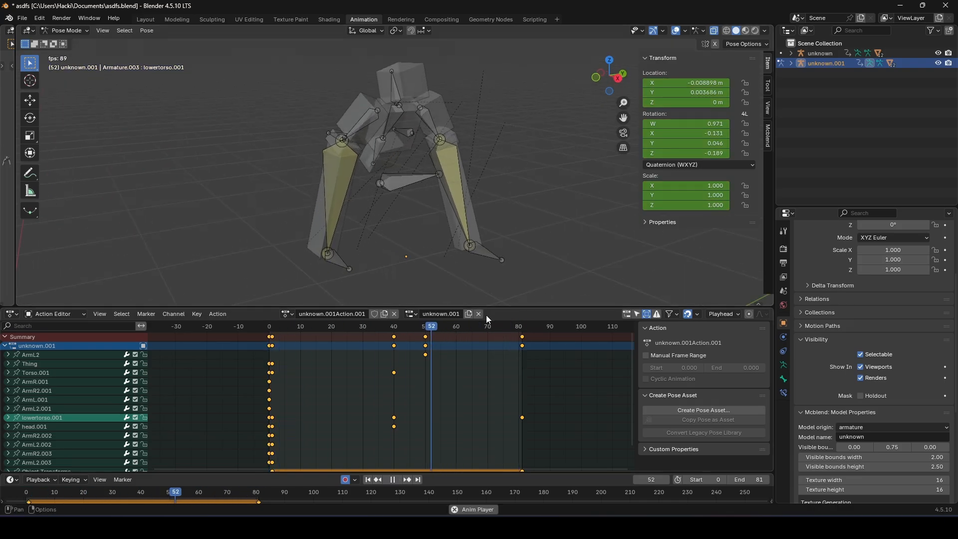
key("space")
- Copy the keyframes at frame 1 and paste them at frame 81 to loop the animation
left_click(274, 327)
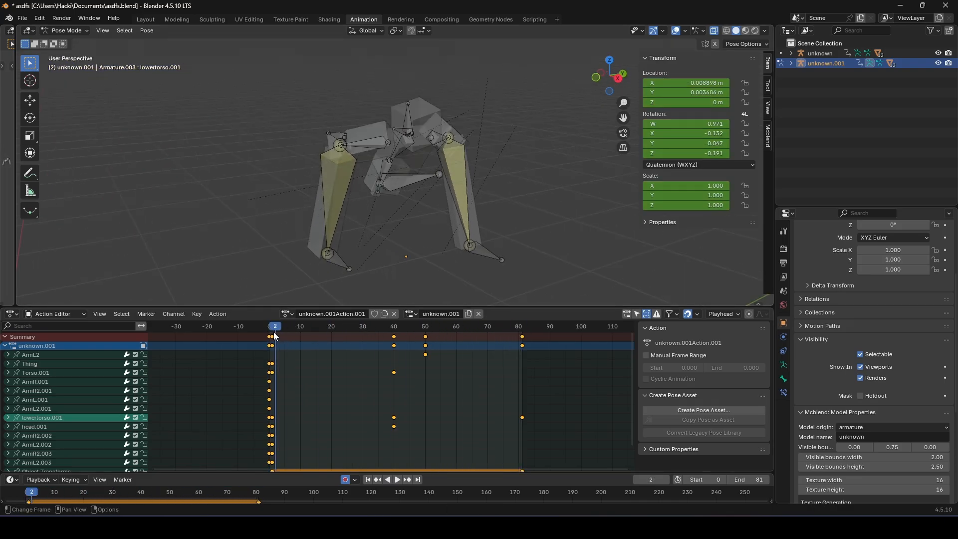
left_click(273, 336)
key("ctrl+c")
left_click(521, 327)
key("ctrl+v")
- Play the animation from the start and, during playback, shift the keyframes at frames 40 and 50 about 15 frames forward
left_click(270, 328)
key("space")
left_click_drag(438, 348, 381, 333)
key("g")
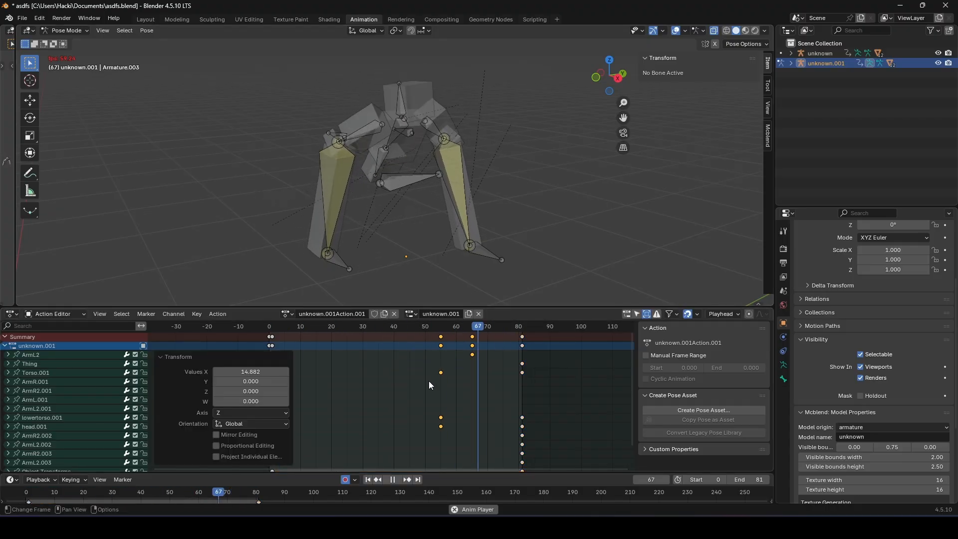
- Keep the shifted keyframes, stop playback near the start of the timeline, and deselect the keyframes
left_click(429, 381)
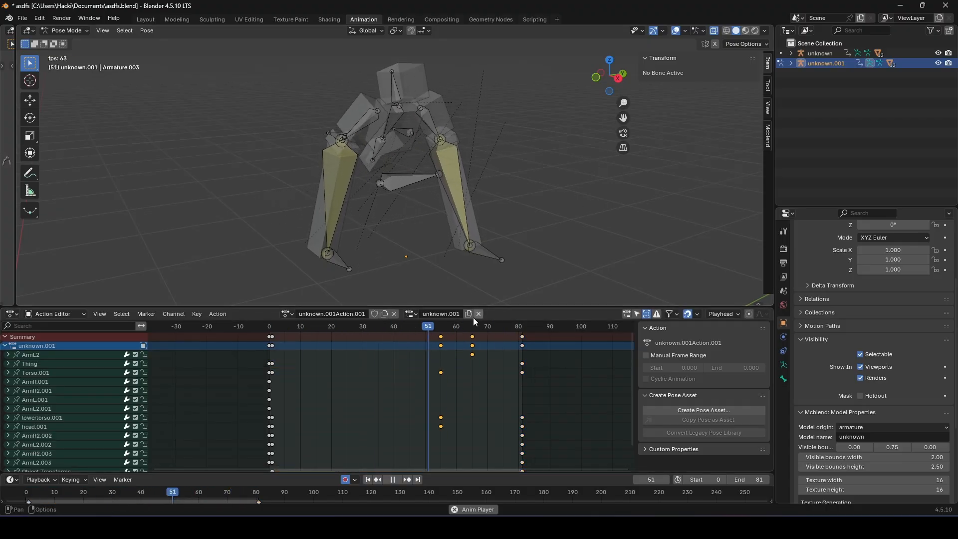
left_click_drag(274, 328, 282, 328)
key("space")
left_click(270, 333)
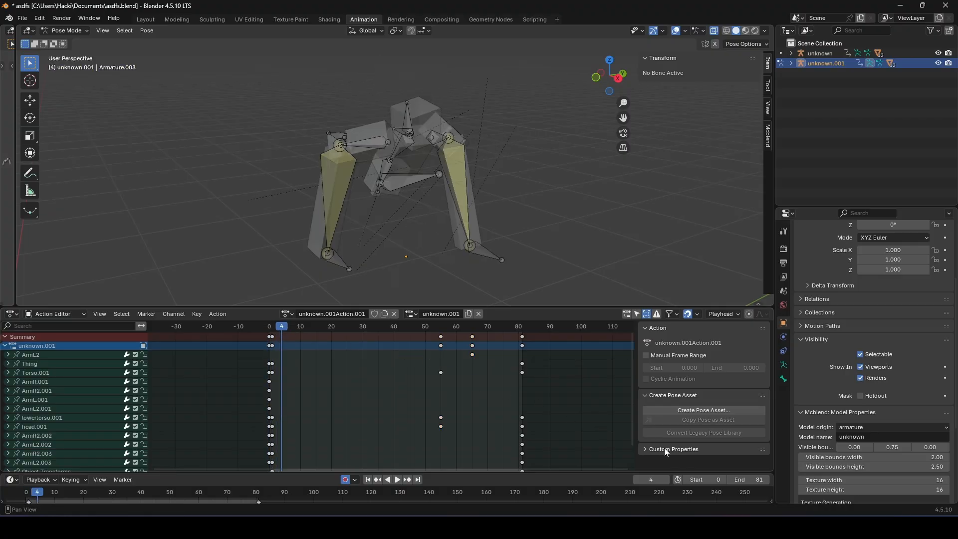
- Try a playback start frame of 1, review the looping motion from several angles, and restore the start frame to 0
left_click(723, 479)
left_click_drag(282, 328, 271, 330)
key("space")
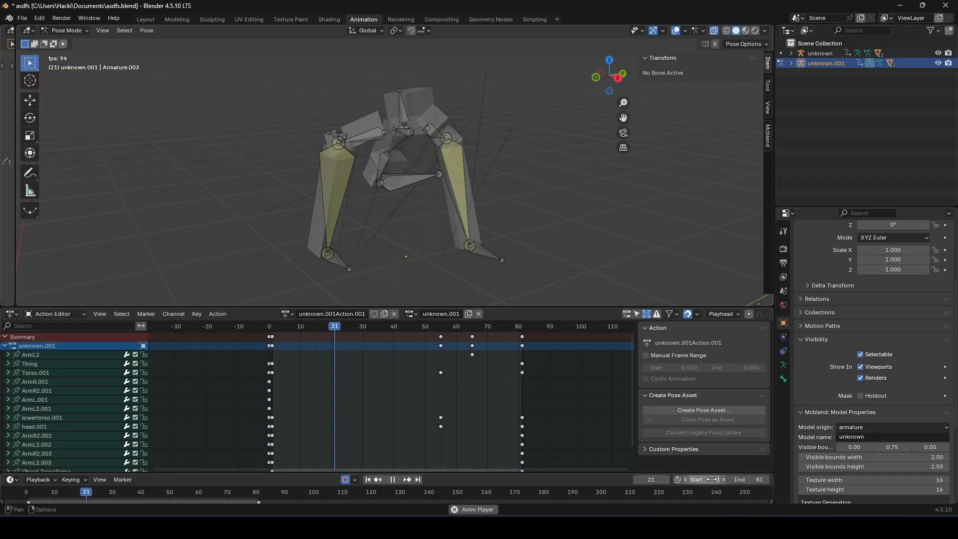
middle_click_drag(537, 261, 521, 258)
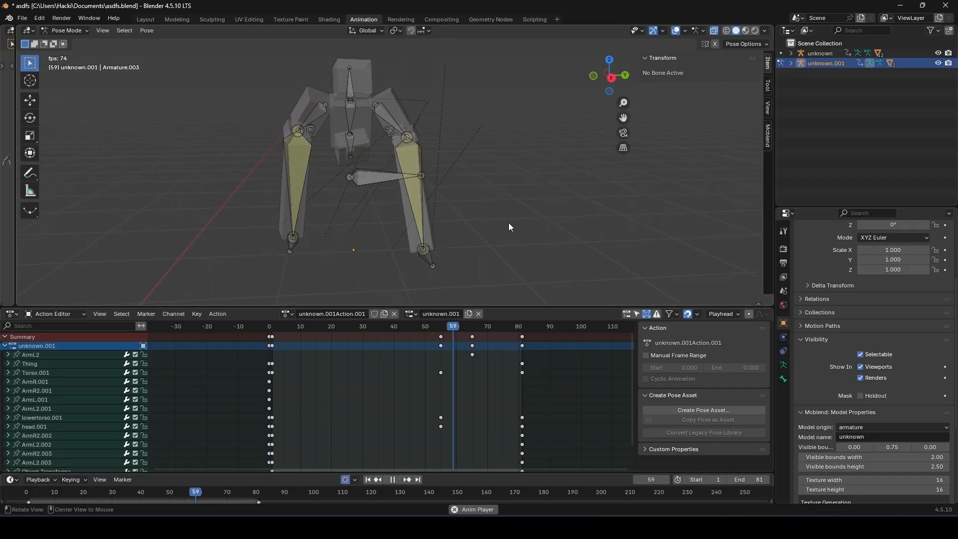
middle_click_drag(508, 222, 561, 229)
scroll(555, 219, "up", 2)
scroll(583, 234, "down", 1)
key("Escape")
left_click(687, 480)
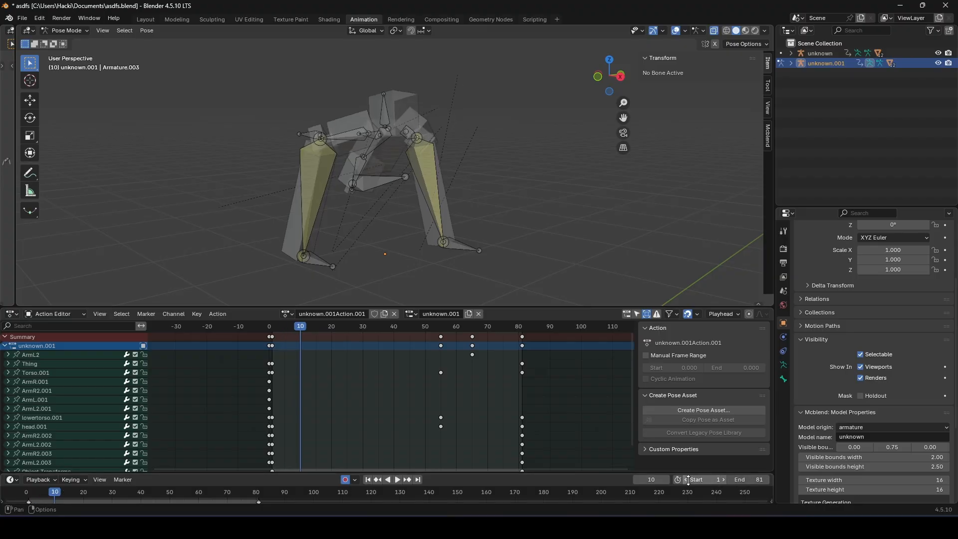
- Play the animation from the beginning to compare the original armature's motion with the control rig's, and stop playback
left_click(272, 326)
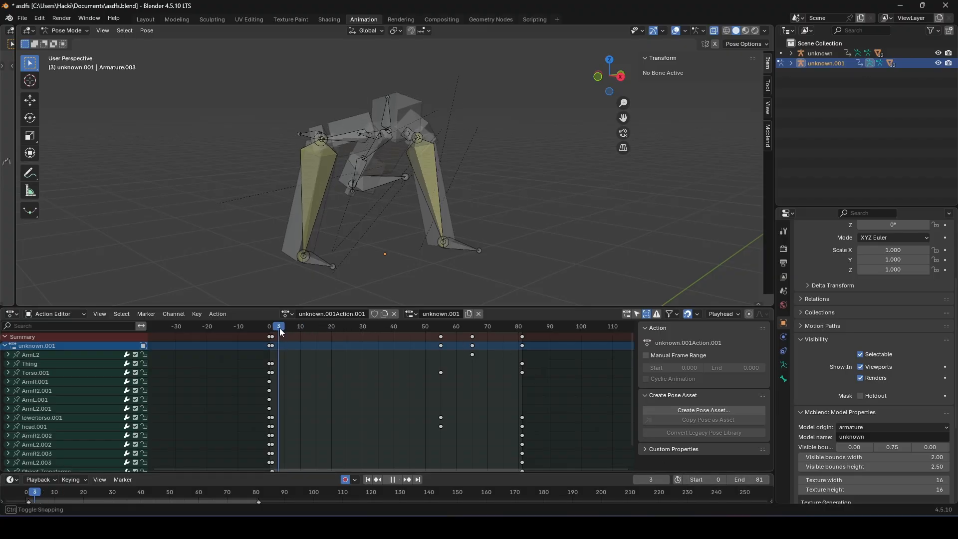
scroll(522, 222, "down", 3)
scroll(521, 217, "down", 2)
key("space")
left_click_drag(504, 235, 559, 178)
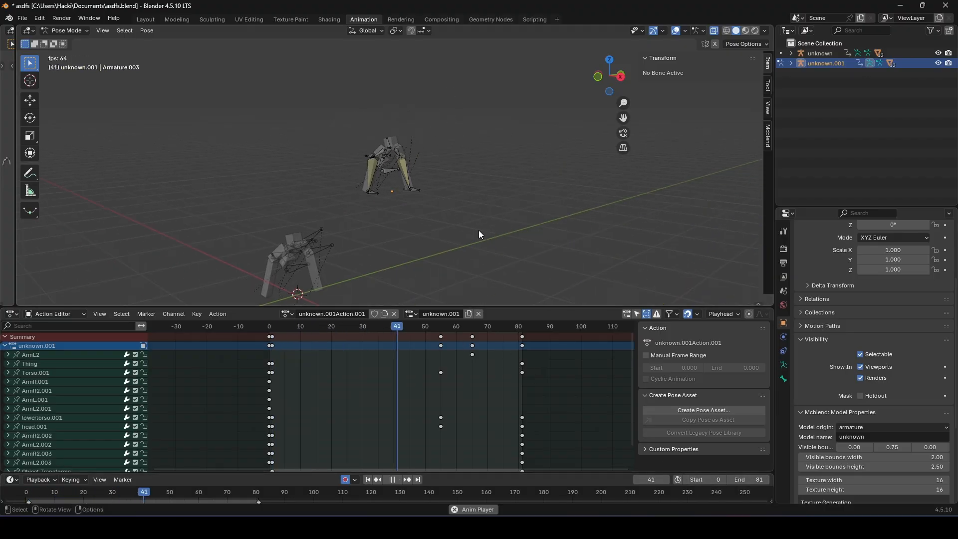
middle_click_drag(464, 237, 509, 189, "shift")
scroll(552, 168, "up", 3)
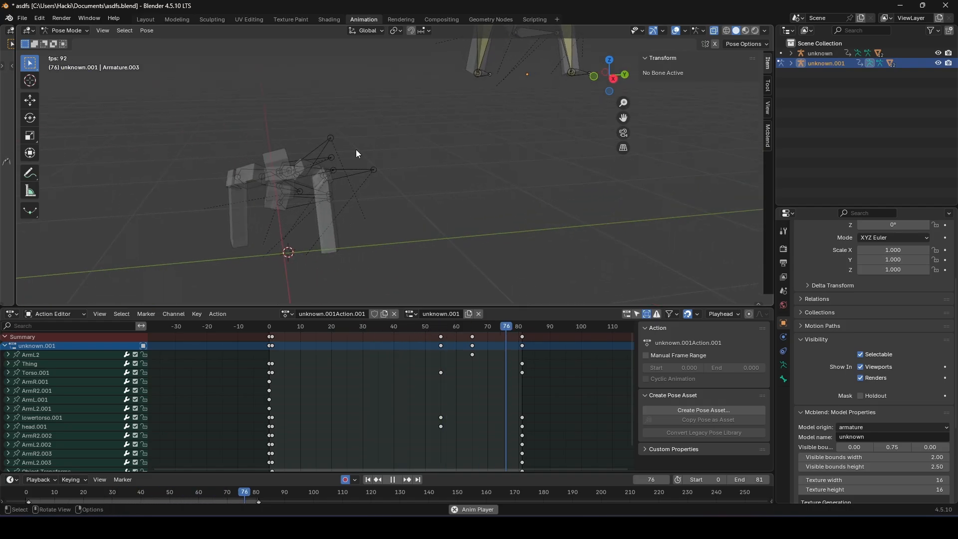
scroll(441, 179, "down", 3)
middle_click_drag(609, 168, 552, 208, "shift")
scroll(552, 208, "up", 1)
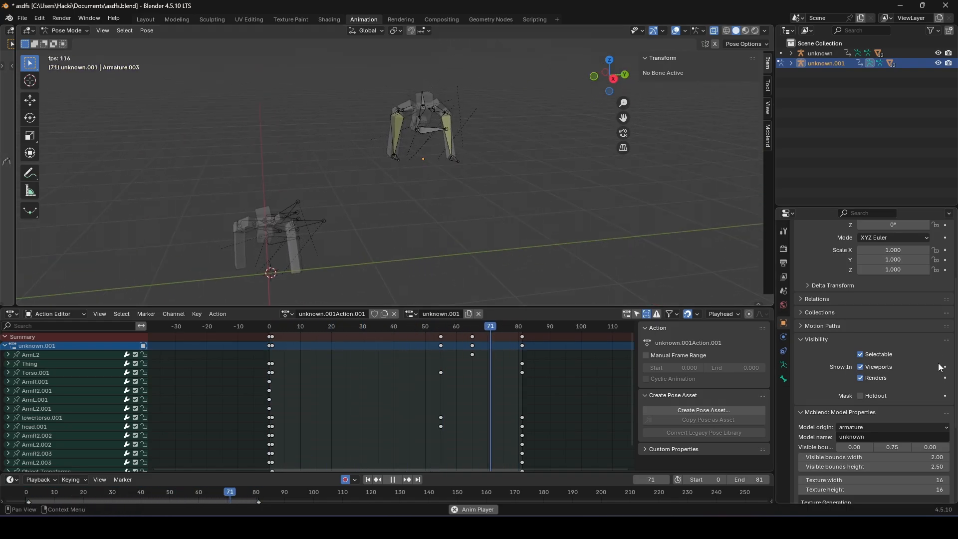
key("Escape")
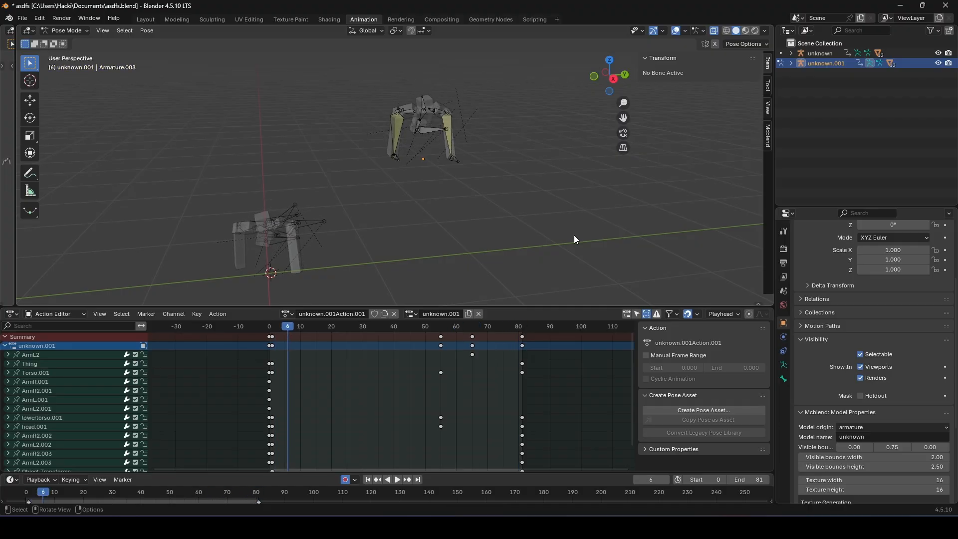
- Switch to Object Mode, select the original unknown armature, and enlarge the 3D viewport over the Action Editor
left_click(67, 30)
left_click(68, 42)
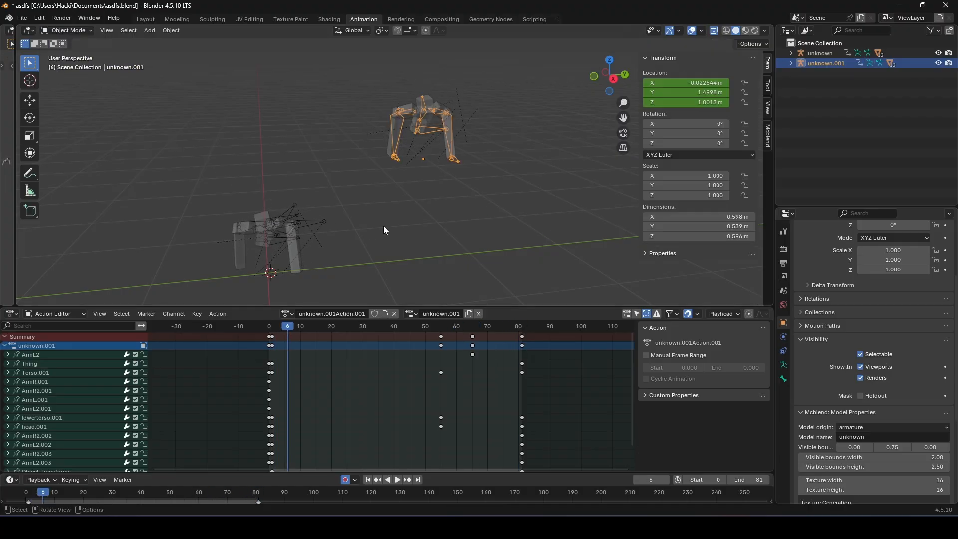
left_click(297, 227)
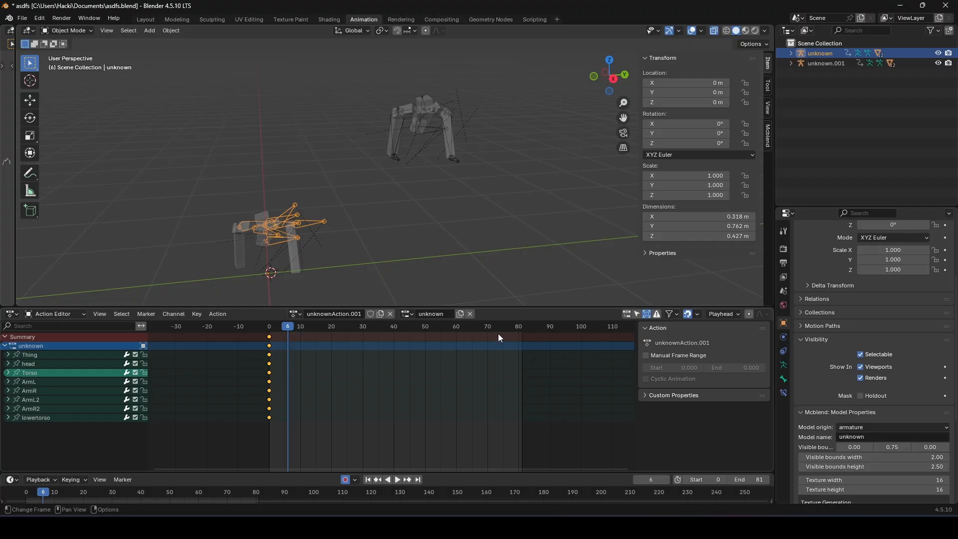
left_click_drag(549, 308, 548, 333)
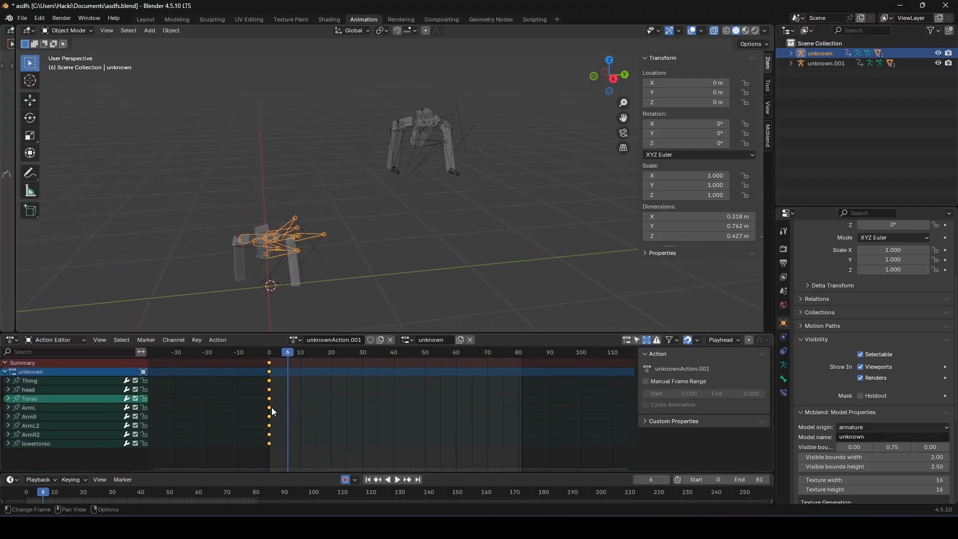
left_click_drag(599, 333, 595, 434)
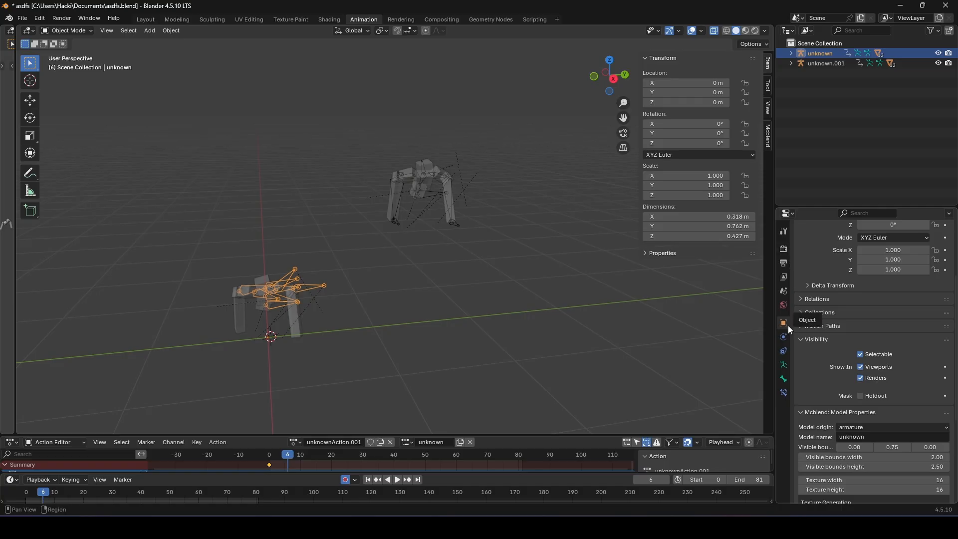
- Create a new Mcblend animation for the unknown armature, keeping the name animation1
scroll(856, 330, "down", 6)
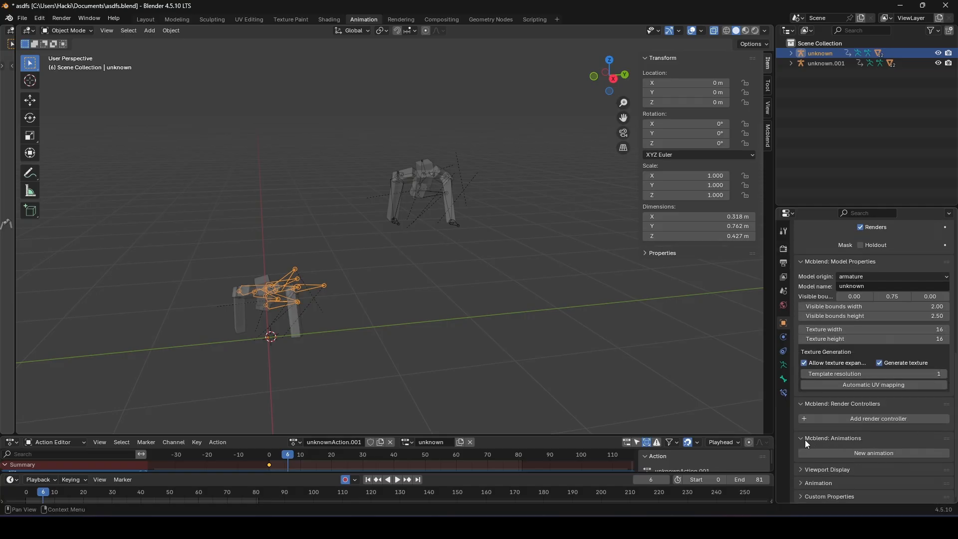
left_click(843, 453)
scroll(849, 449, "down", 3)
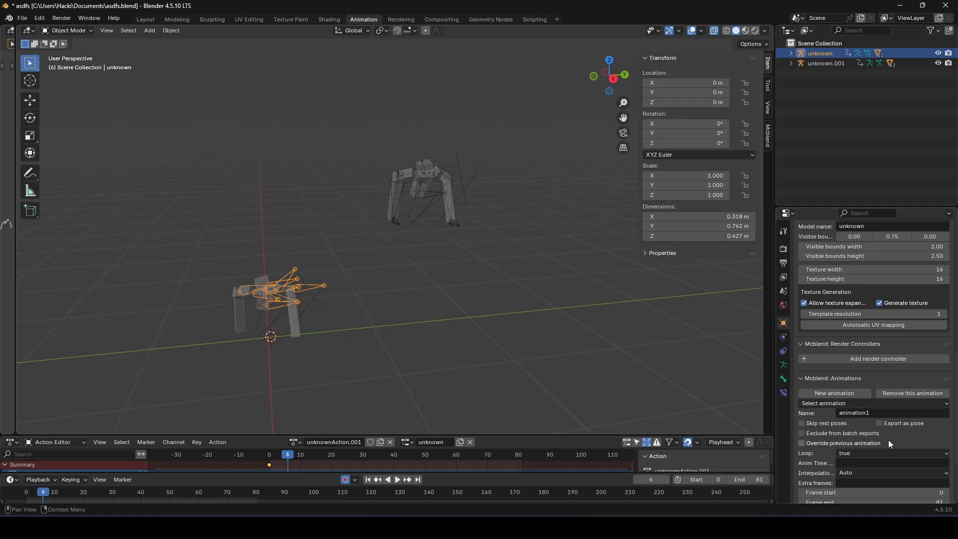
left_click(886, 412)
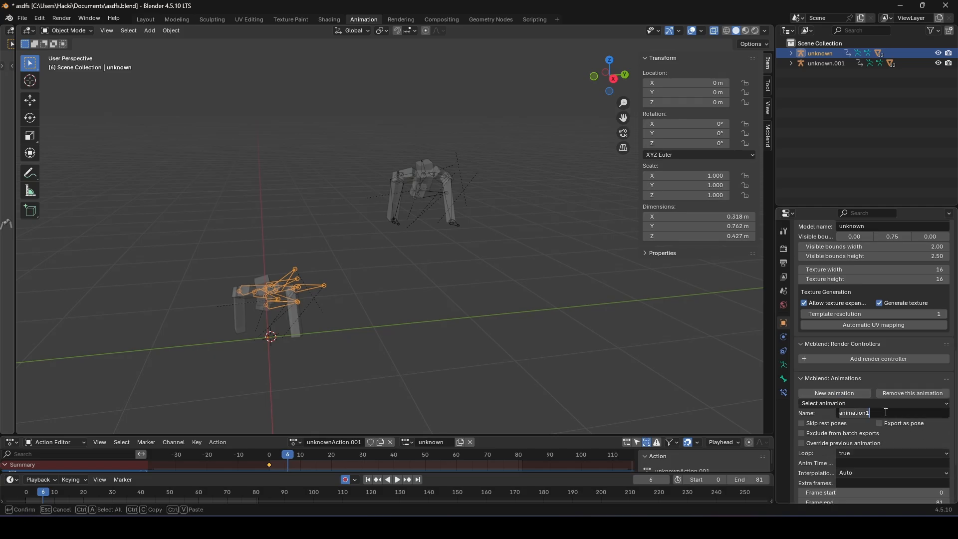
left_click(832, 418)
scroll(848, 414, "down", 2)
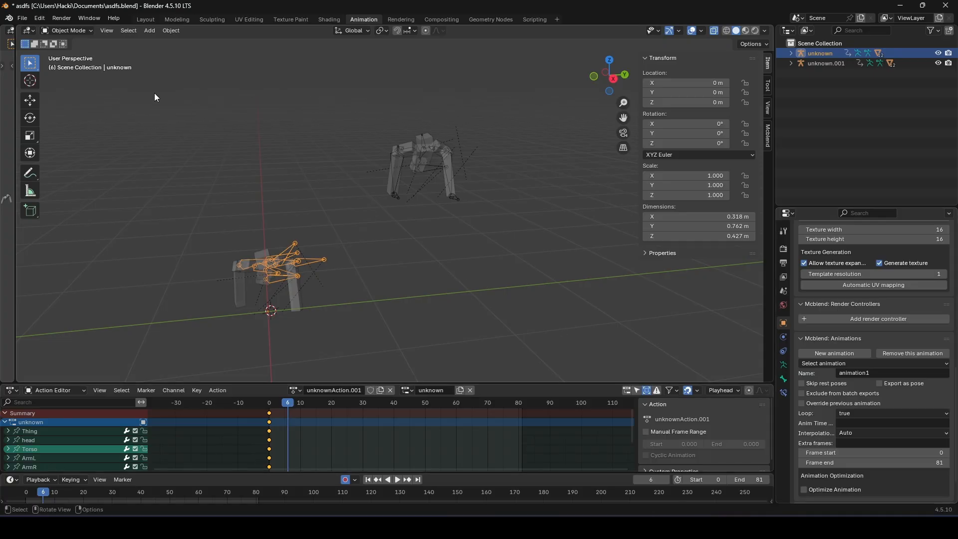
- Bake the action of all the unknown armature's bones over frames 0 to 81 with Only Selected Bones, Visual Keying and Clean Curves
left_click(70, 32)
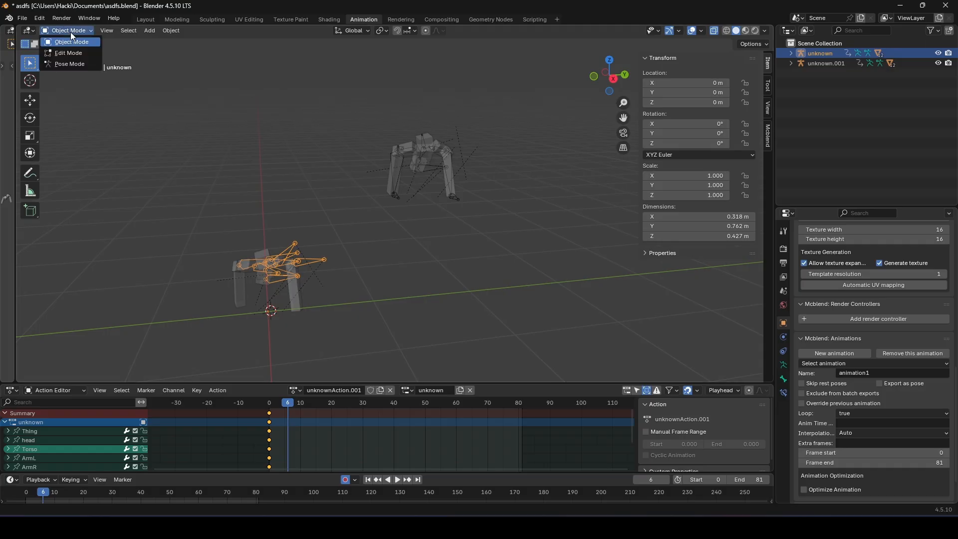
left_click(76, 65)
left_click_drag(210, 194, 395, 346)
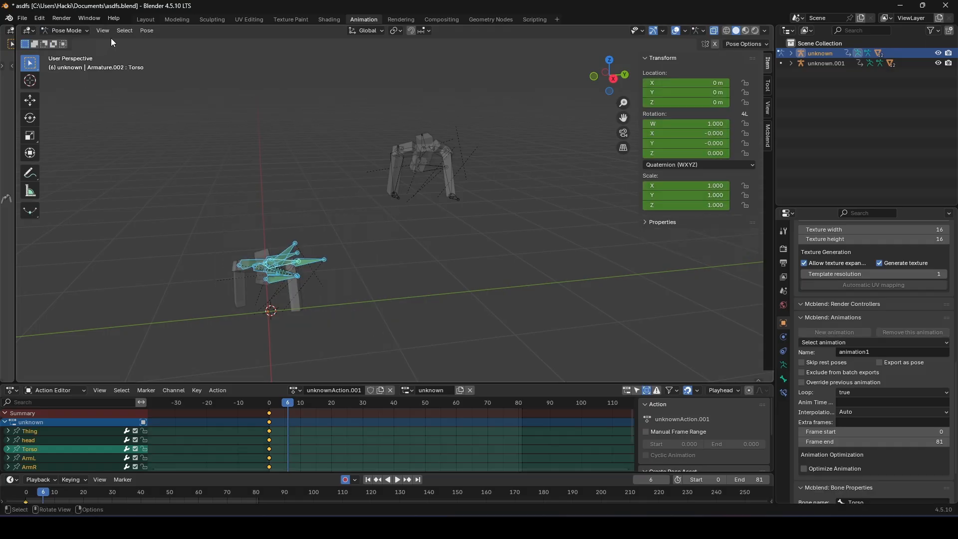
left_click(146, 31)
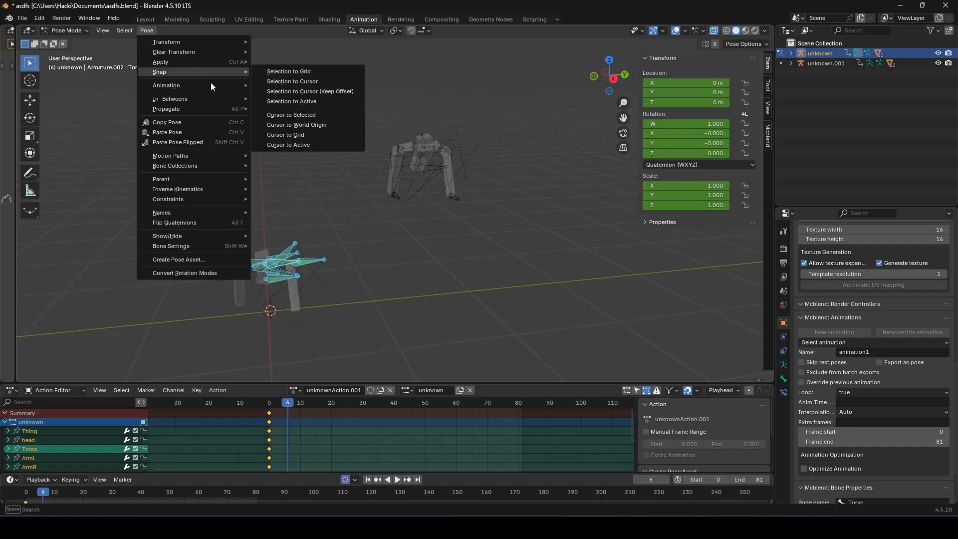
mouse_move(219, 85)
left_click(280, 139)
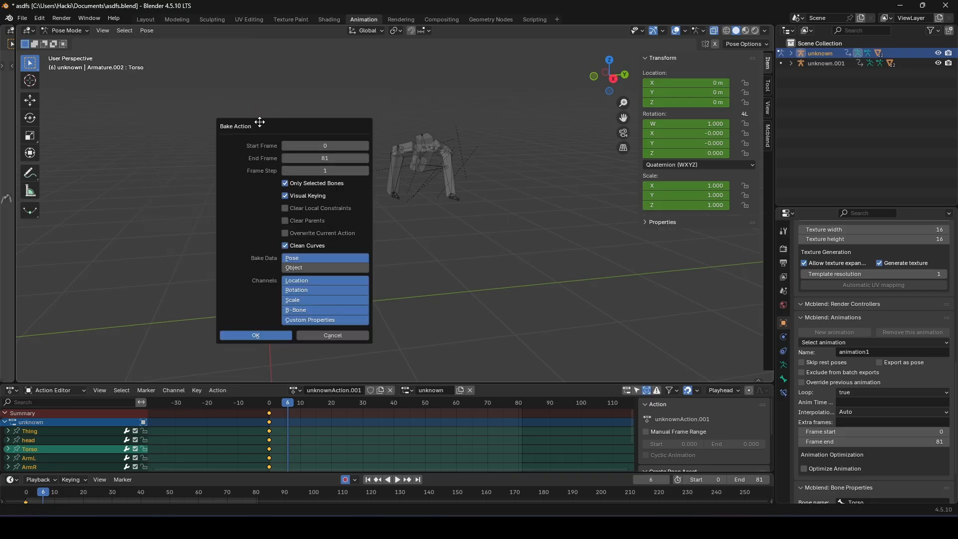
left_click_drag(259, 121, 452, 102)
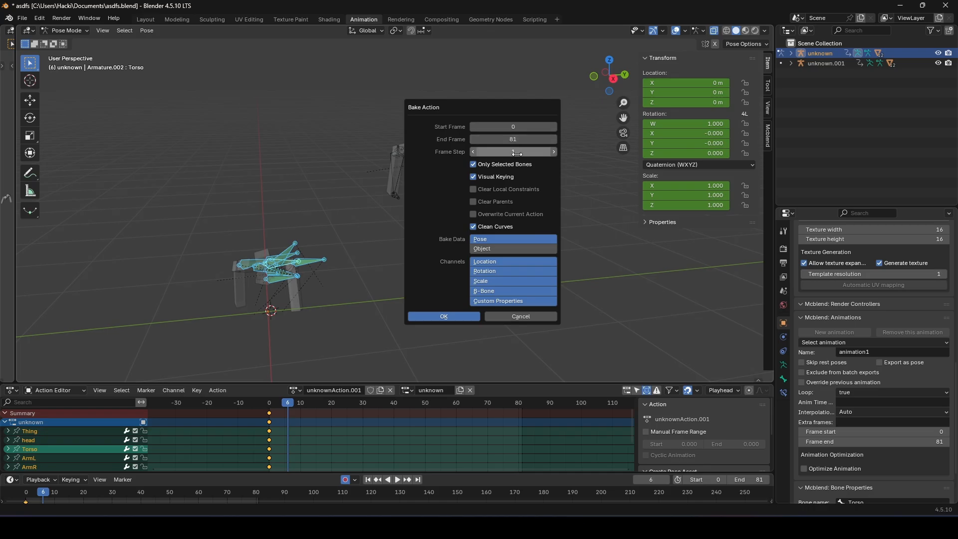
left_click(449, 316)
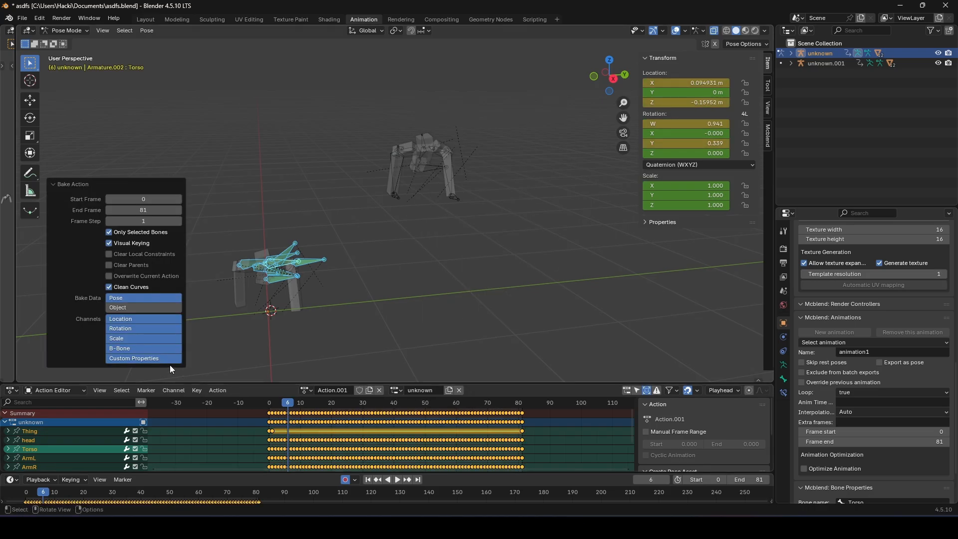
- Set the bake's frame step to 3, play the baked animation from the start to review it, and stop playback
left_click(125, 185)
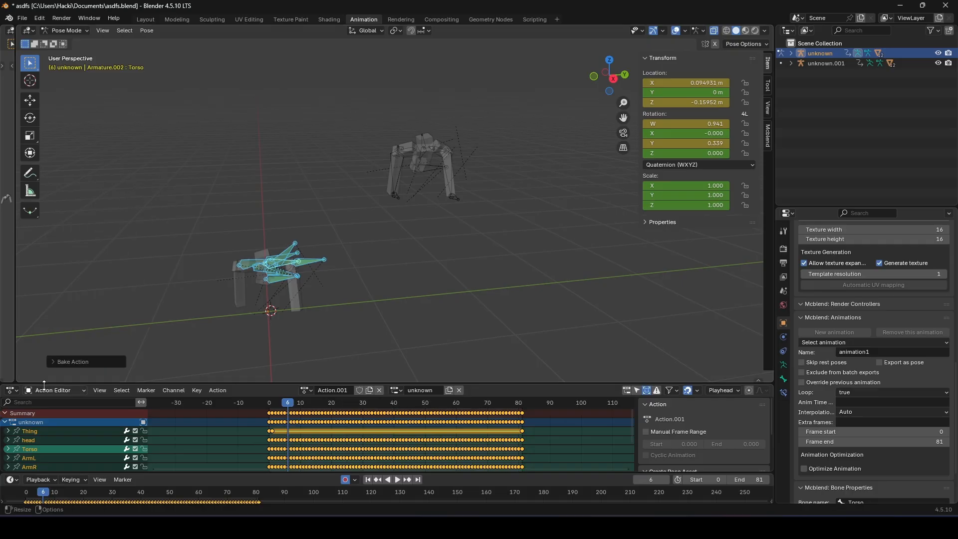
left_click(58, 359)
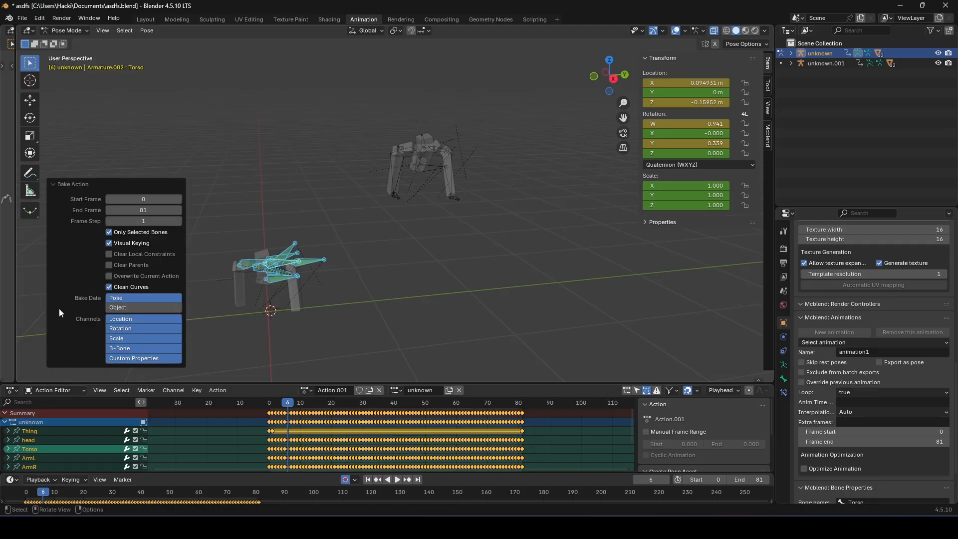
left_click(178, 223)
left_click(178, 224)
left_click_drag(286, 403, 272, 403)
key("space")
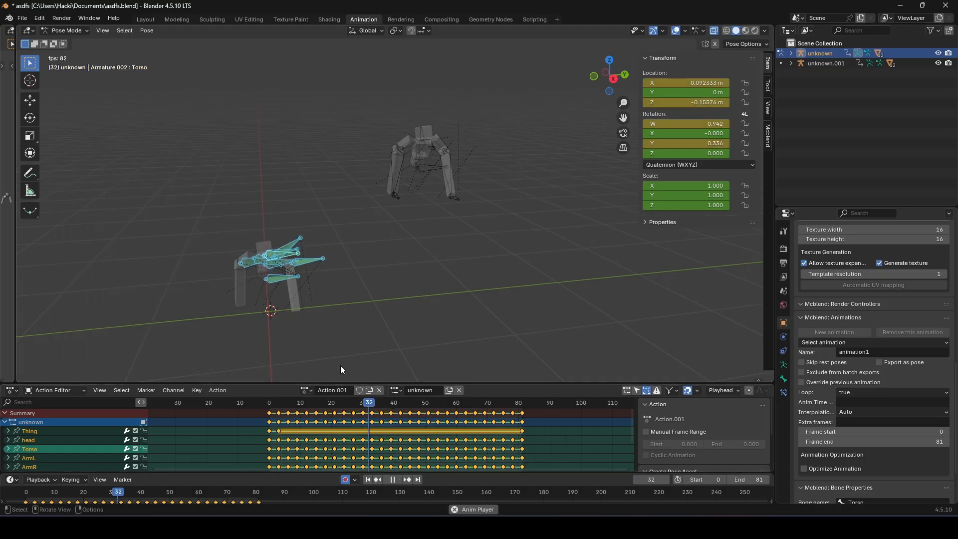
scroll(360, 329, "up", 3)
middle_click_drag(418, 283, 437, 287, "shift")
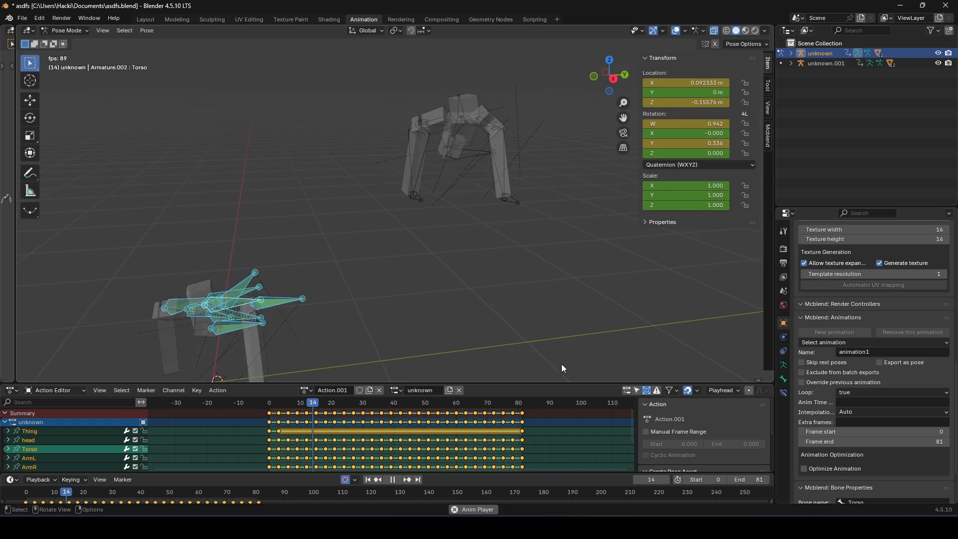
key("Escape")
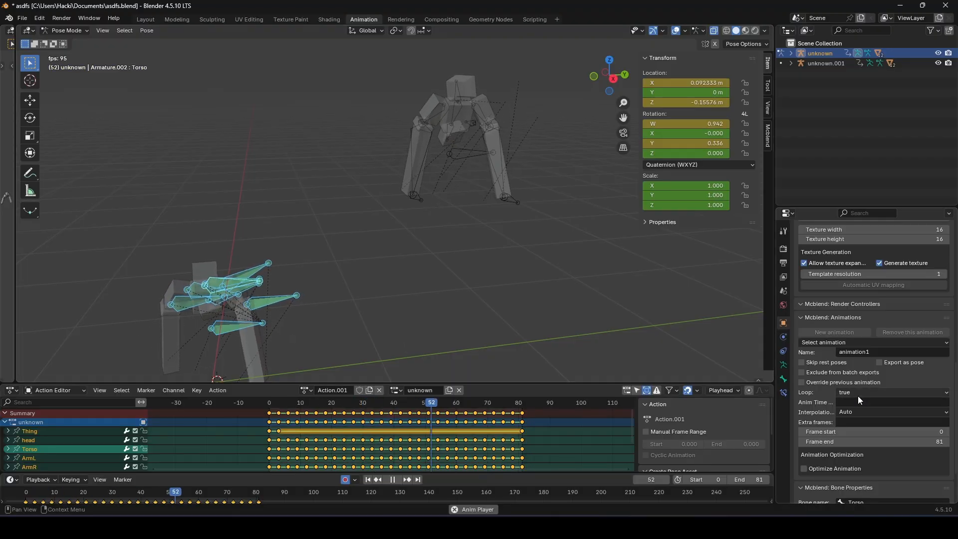
- Undo the action bake, the switch to Pose Mode and the creation of the Mcblend animation
key("ctrl+z")
key("ctrl+z")
key("ctrl+z")
key("ctrl+z")
key("ctrl+z")
key("ctrl+z")
key("ctrl+z")
key("ctrl+z")
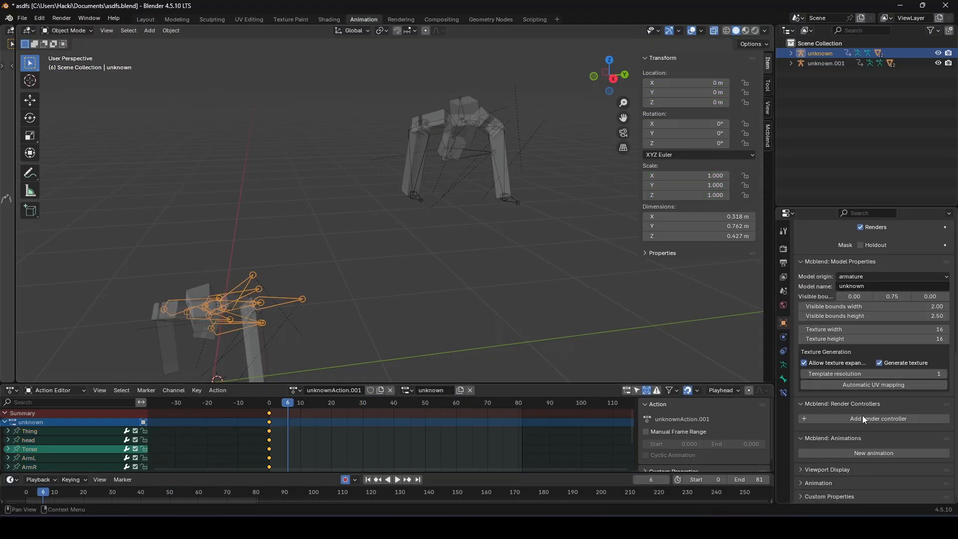
- Add a new Mcblend animation named animation1 to the unknown armature, covering frames 0 to 81
left_click(858, 453)
scroll(858, 451, "down", 4)
scroll(858, 446, "down", 3)
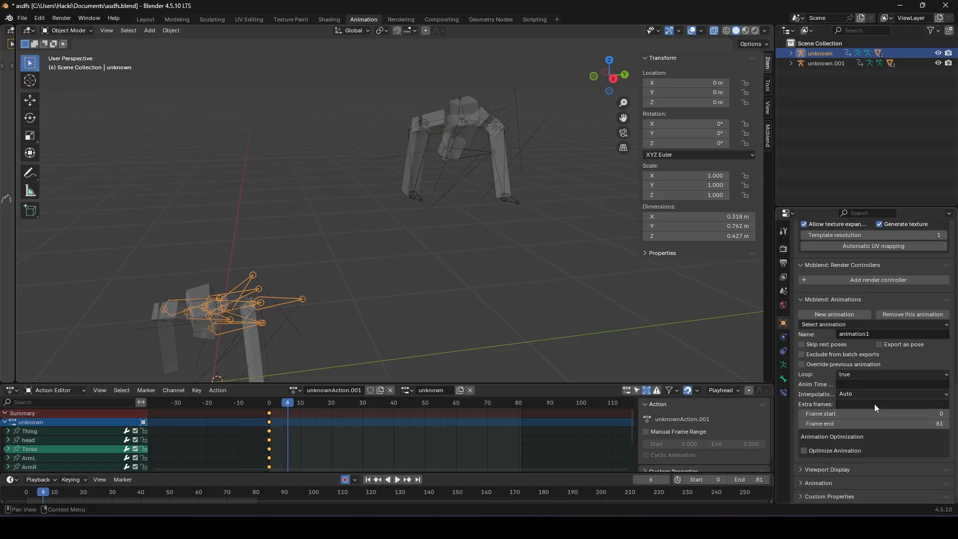
scroll(642, 286, "down", 4, "shift")
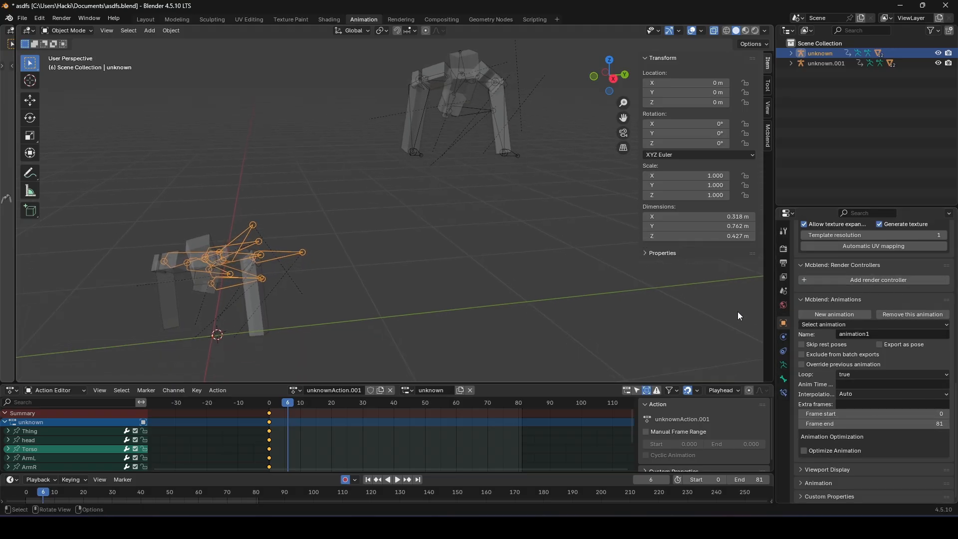
- Move the playhead to frame 1 and set the extra frames of the Mcblend animation animation1 to 1:2:81
left_click(849, 402)
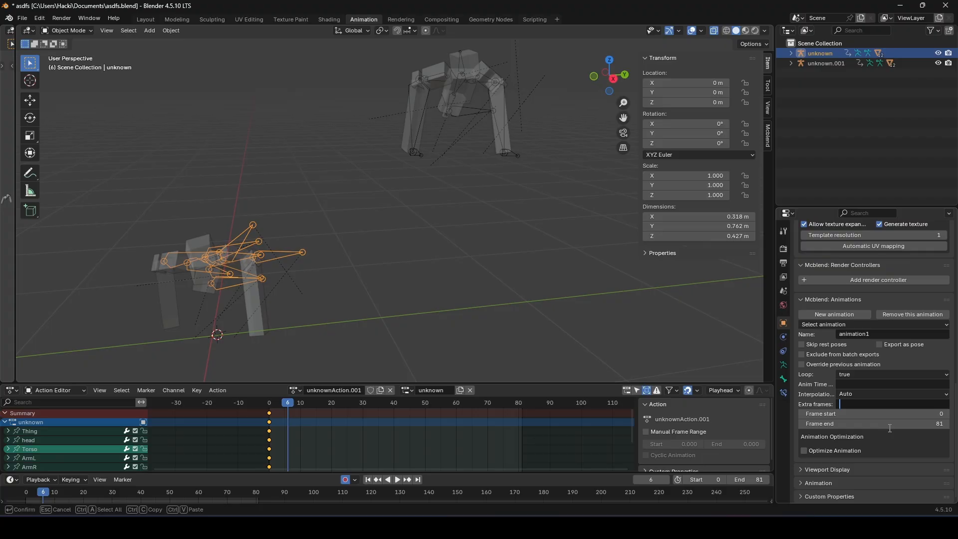
left_click(272, 403)
left_click_drag(270, 403, 273, 403)
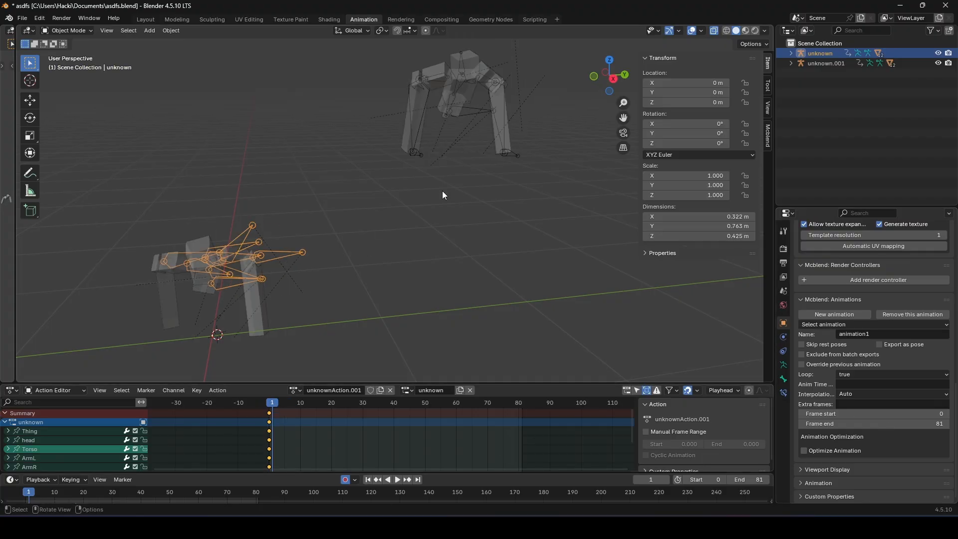
left_click(853, 404)
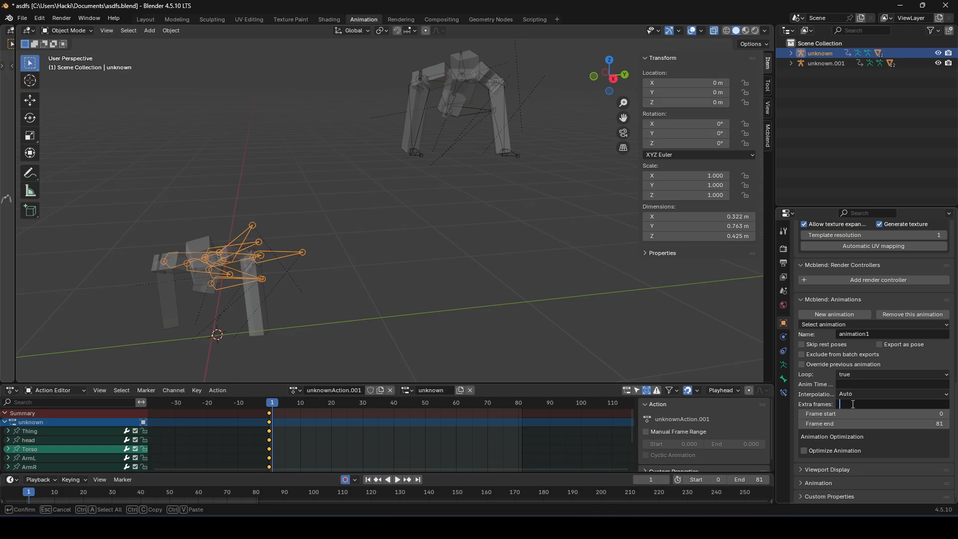
type("11")
type(":1")
key("BackSpace")
type("2")
key("BackSpace")
type("2:")
type("81")
key("Return")
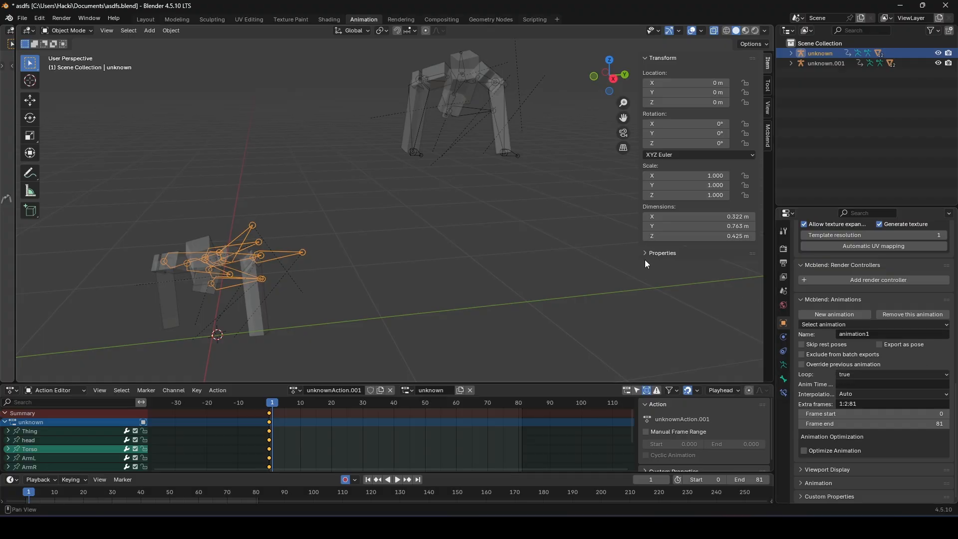
- Review the interpolation options of the Mcblend animation, keeping Auto selected
scroll(516, 217, "up", 2)
scroll(517, 217, "down", 2)
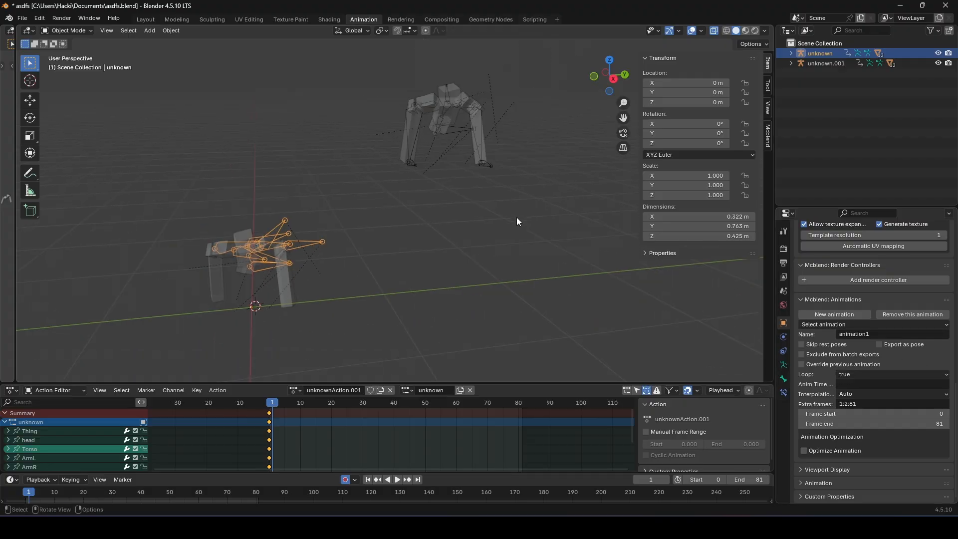
middle_click_drag(516, 217, 534, 233, "shift")
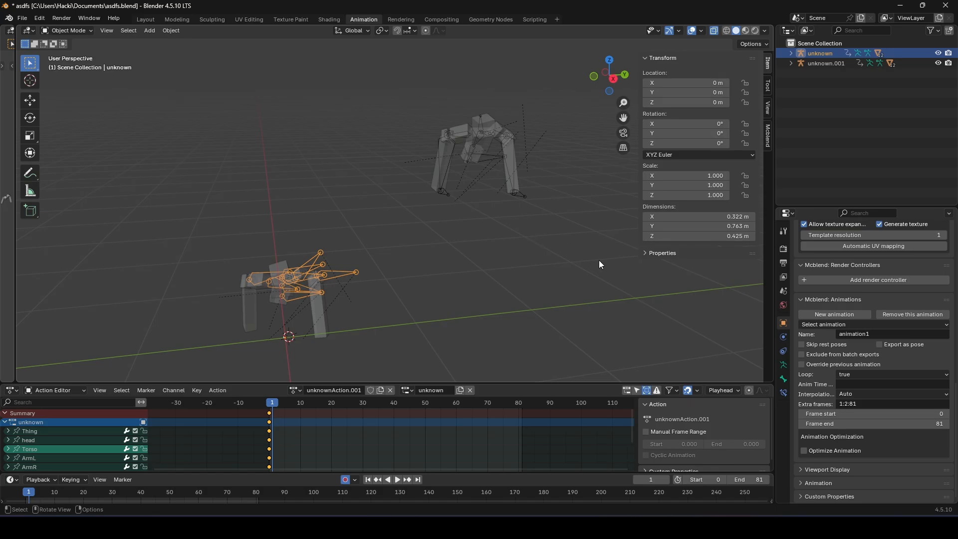
left_click(873, 393)
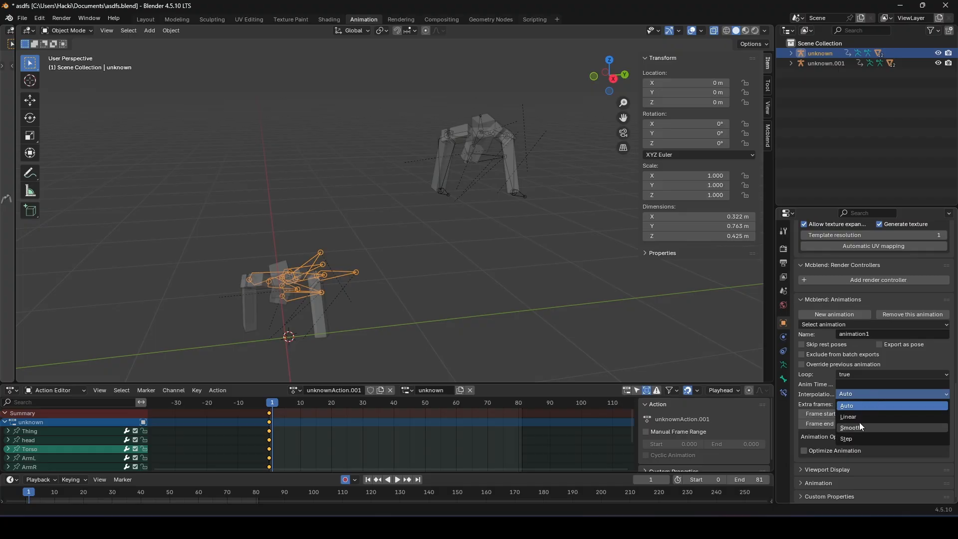
left_click(864, 406)
left_click(867, 389)
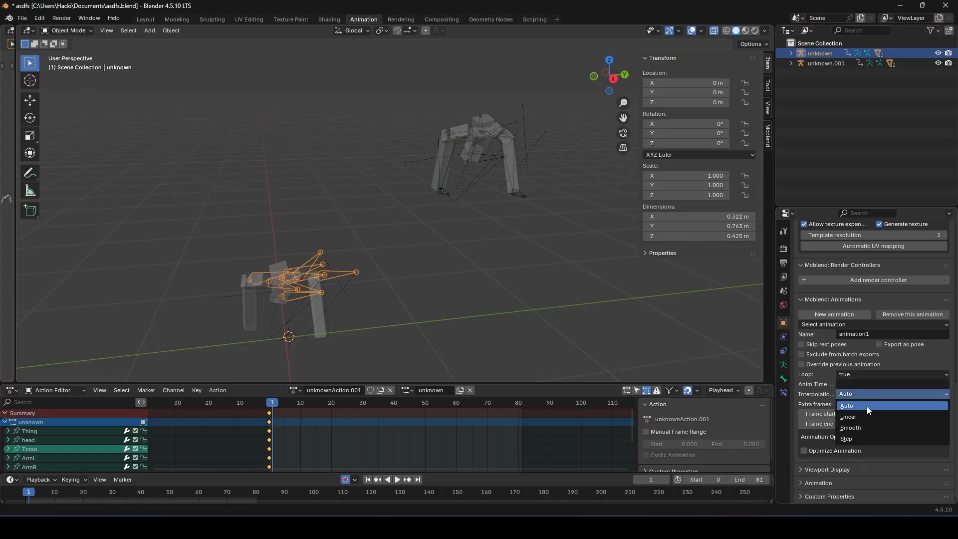
left_click(866, 394)
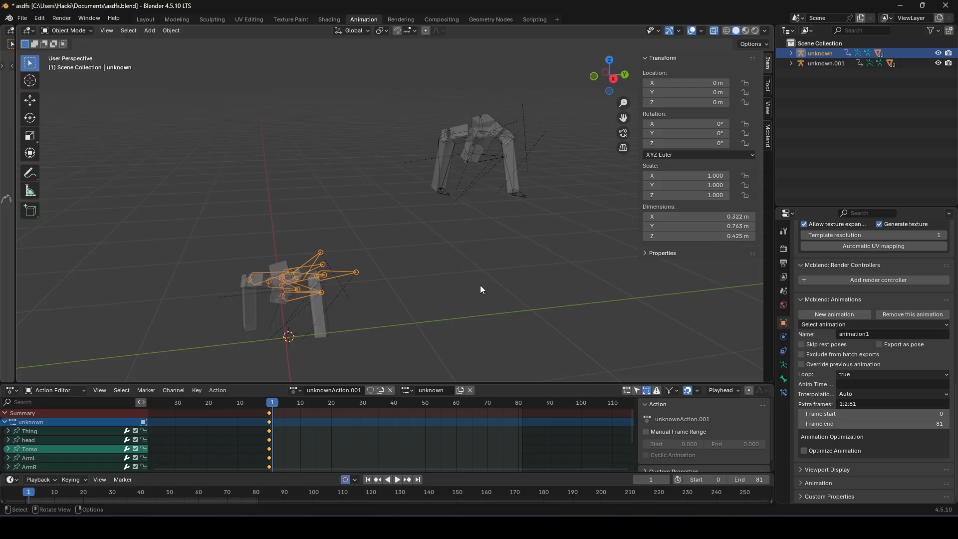
middle_click_drag(474, 298, 507, 267, "shift")
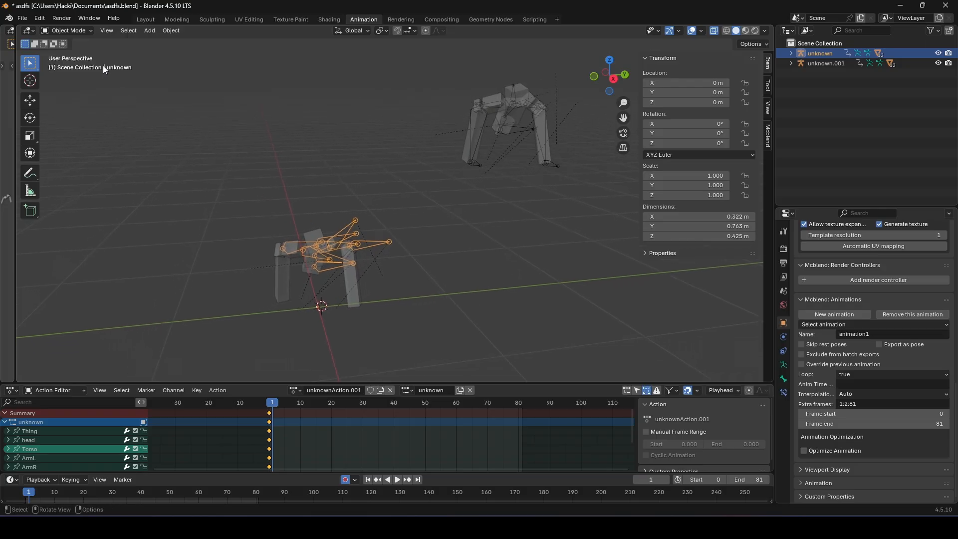
- Select the unknown armature and export its Bedrock animation to the Documents folder as Test1.json
left_click(384, 250)
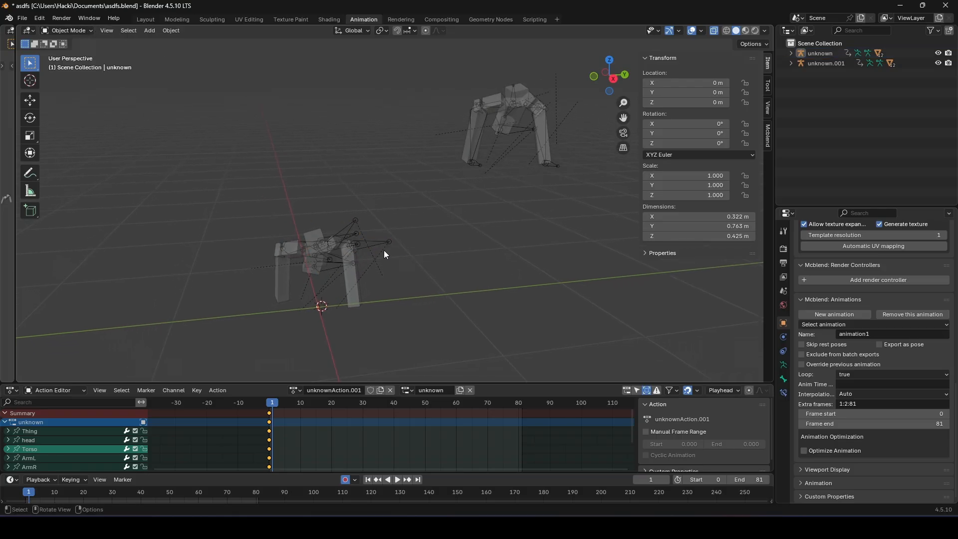
left_click(375, 244)
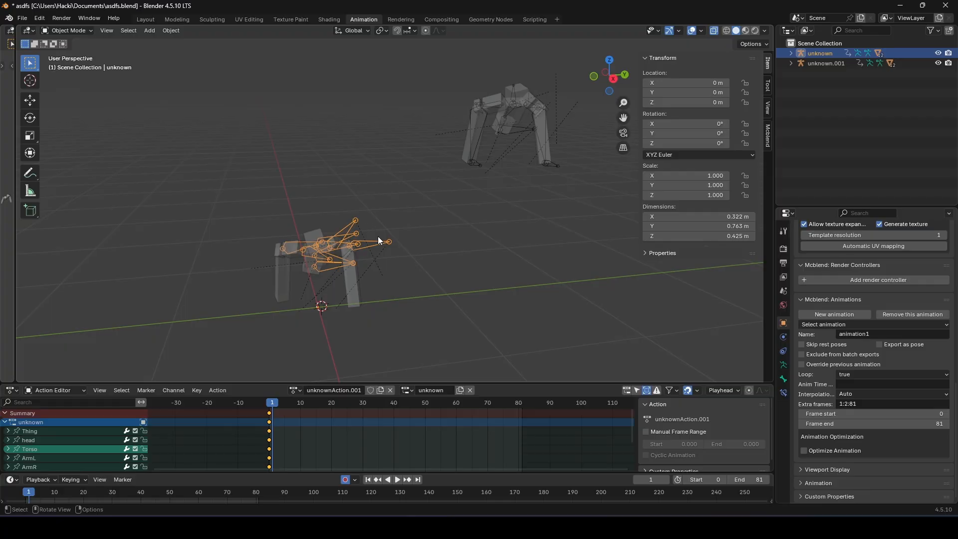
left_click(22, 18)
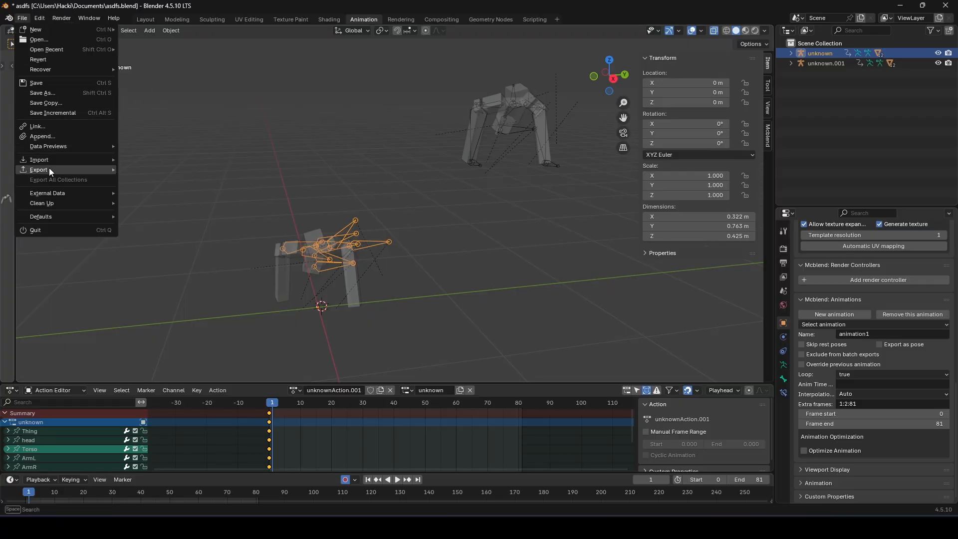
mouse_move(49, 167)
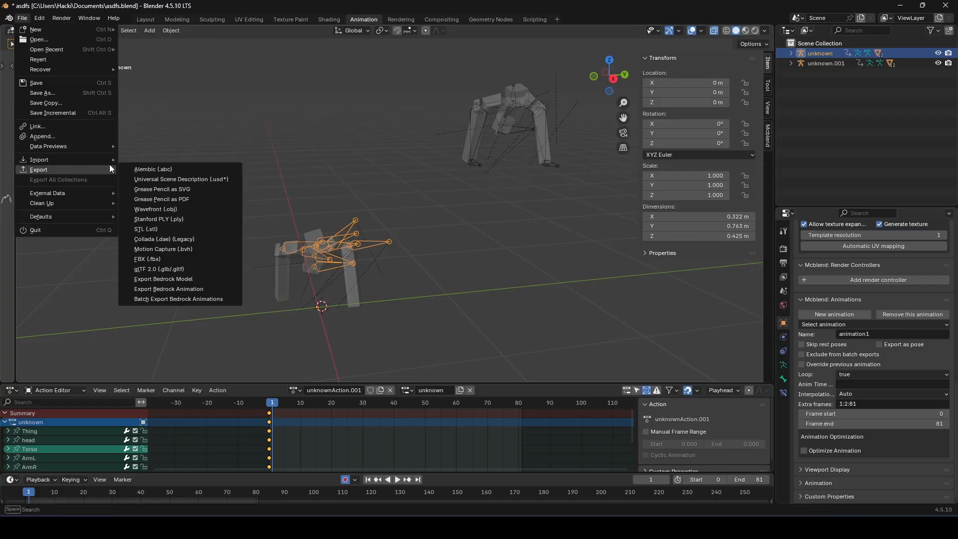
left_click(165, 290)
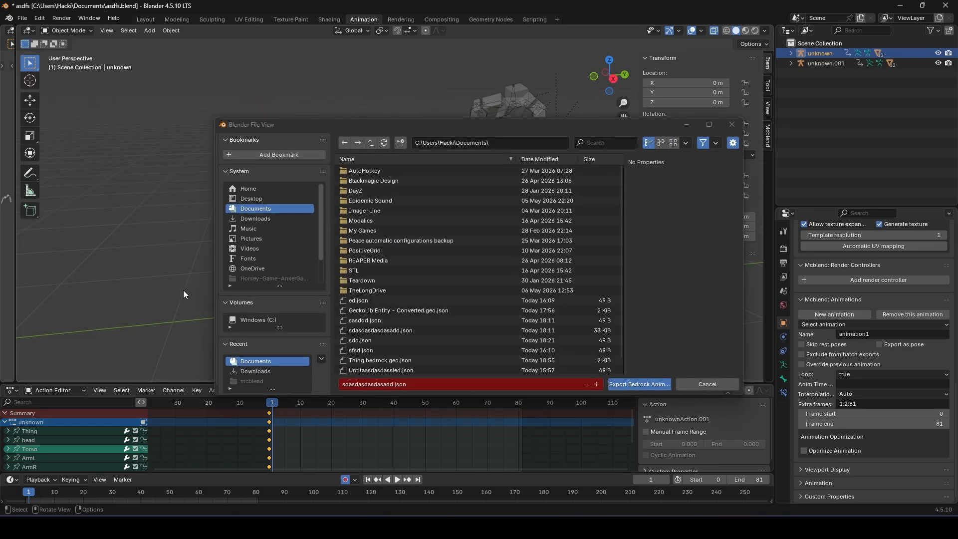
left_click_drag(394, 388, 322, 385)
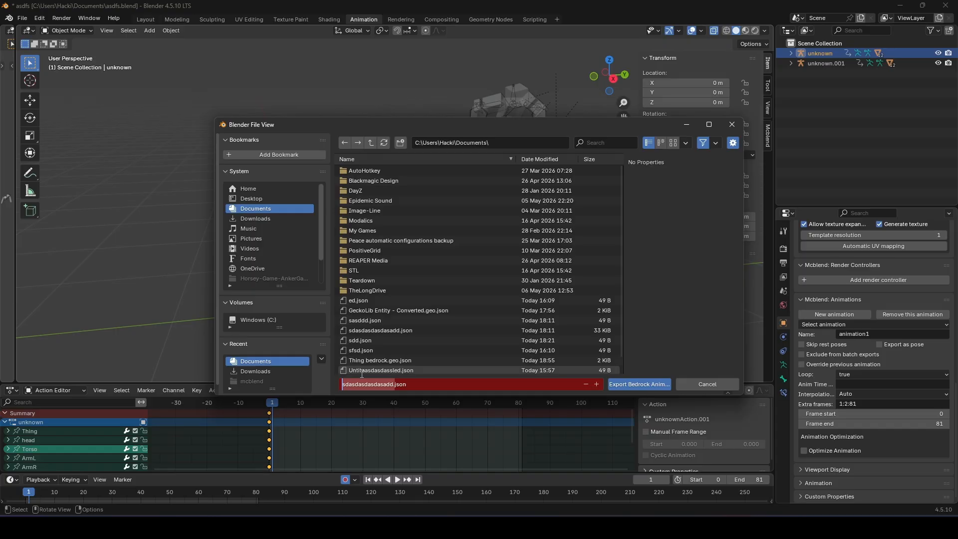
type("Test1")
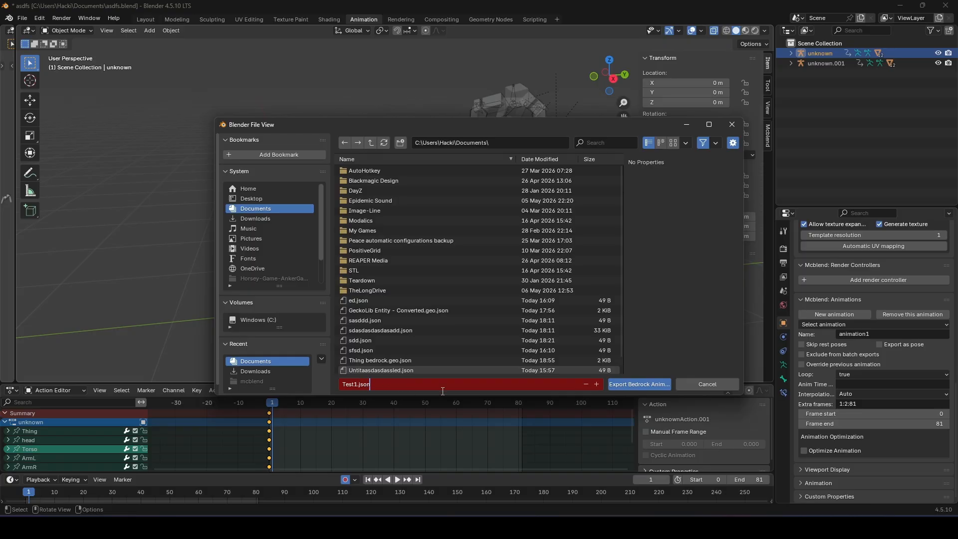
left_click(651, 382)
left_click(651, 383)
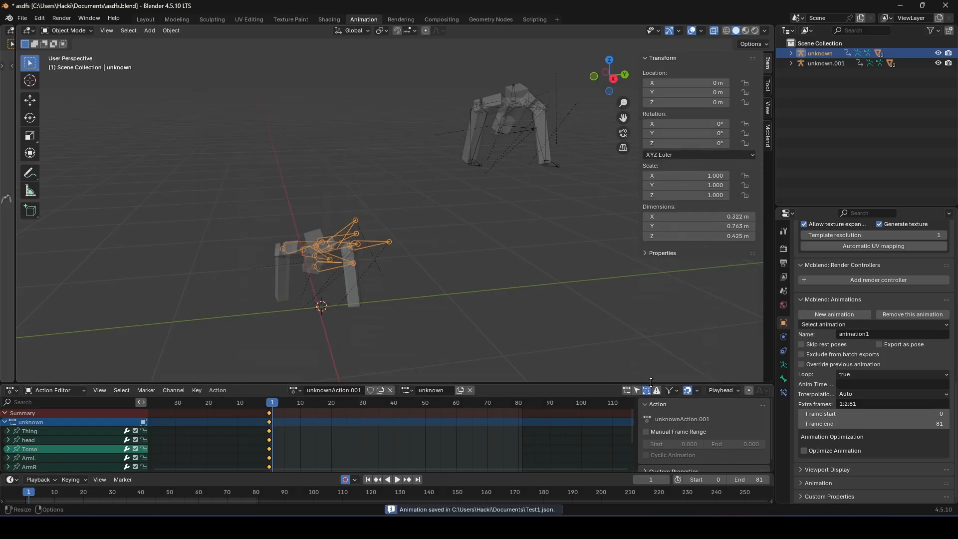
- Switch to Blockbench and import the Test1.json animation into the Thing bedrock.geo model in Animate mode
left_click(740, 513)
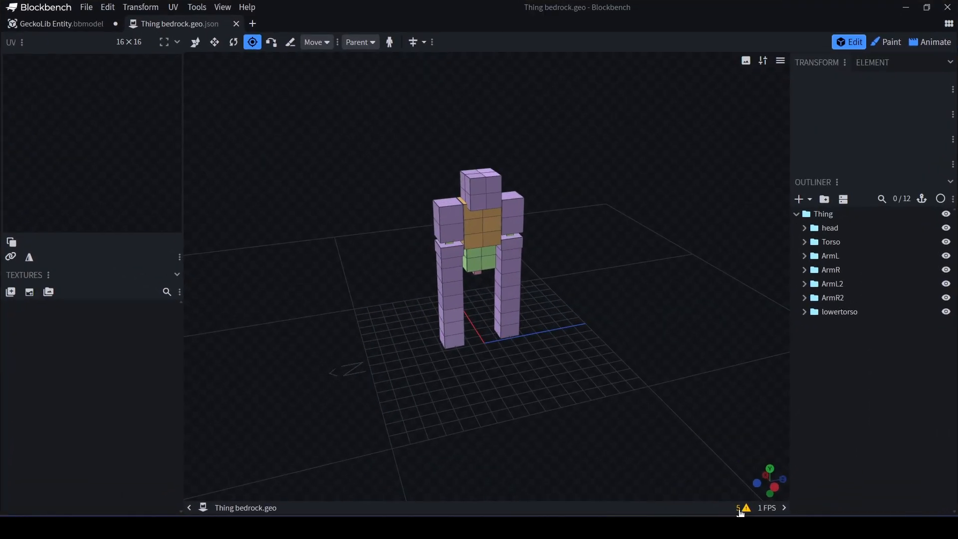
left_click(931, 43)
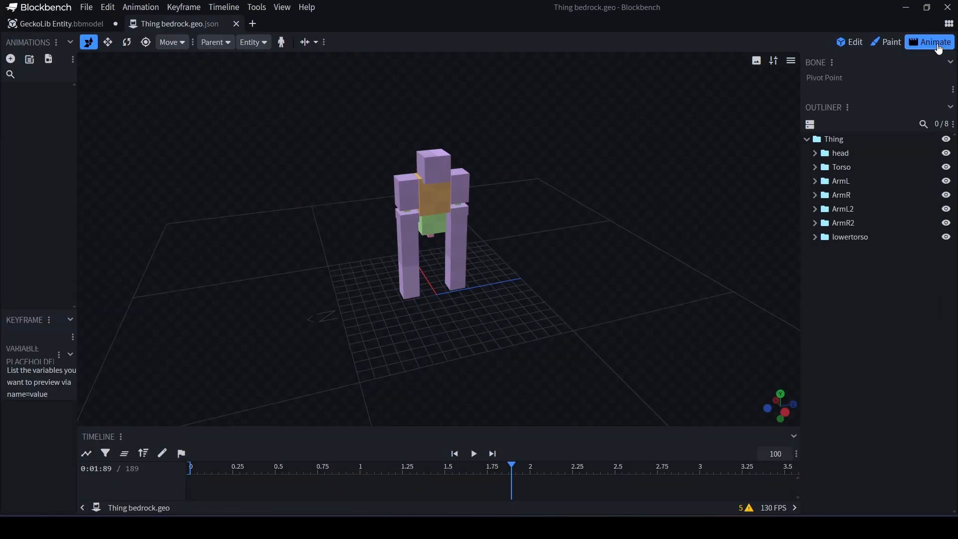
left_click(49, 60)
scroll(173, 166, "down", 10)
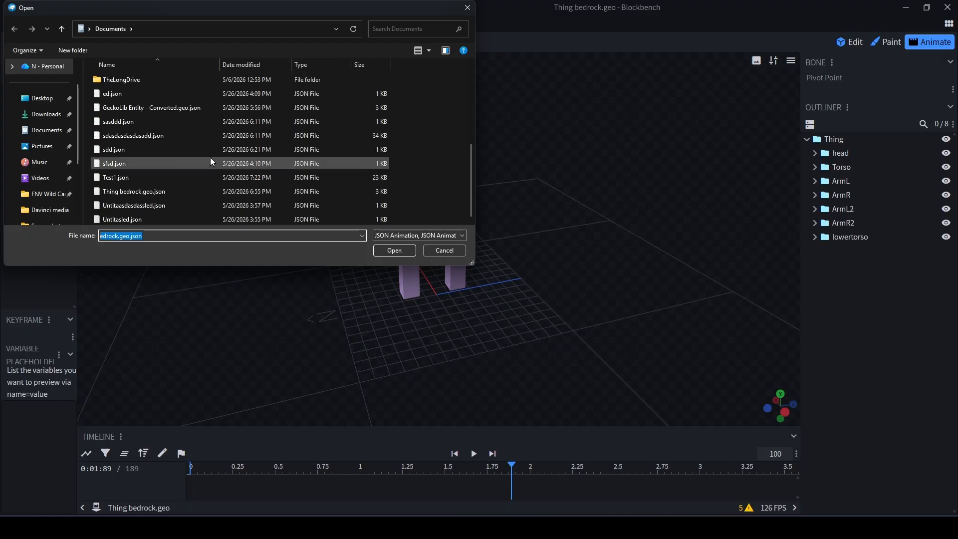
left_click(158, 183)
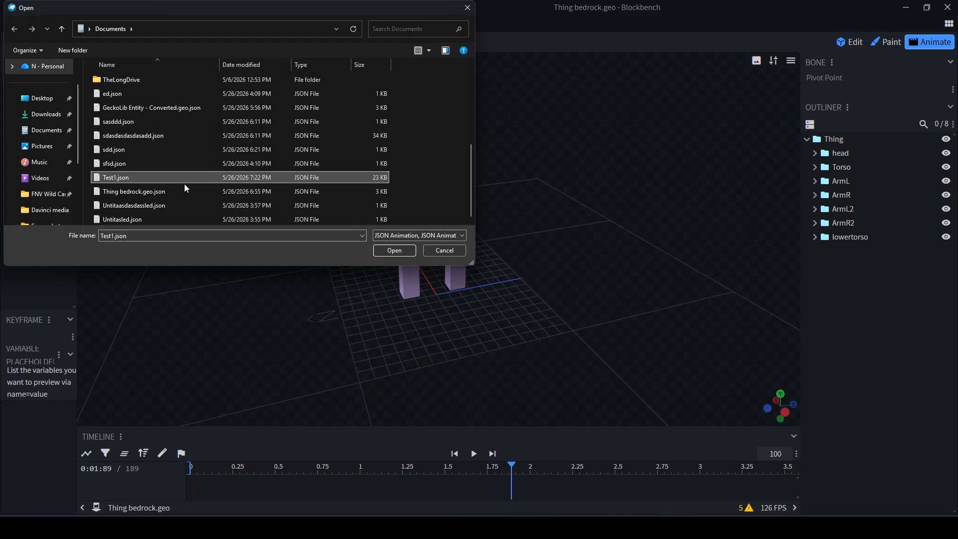
left_click(395, 251)
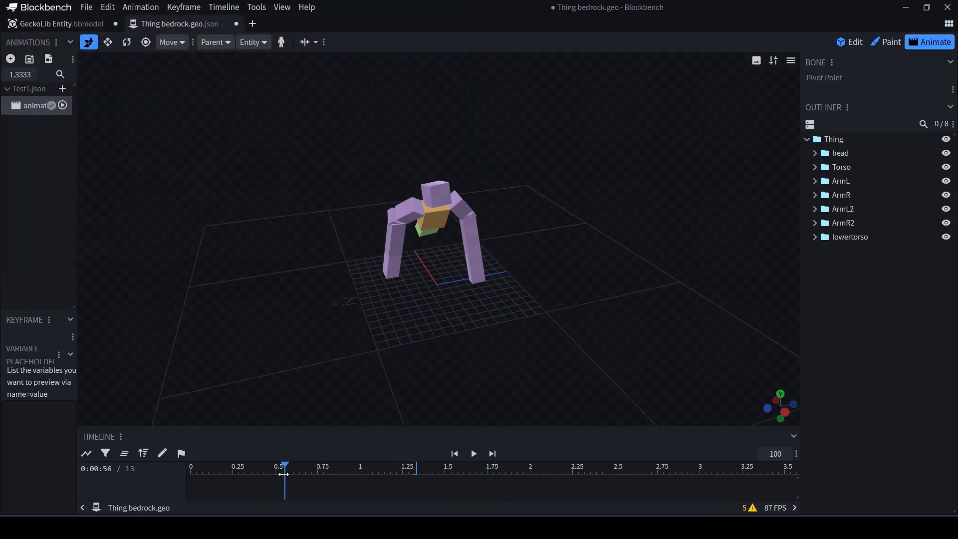
- Play the imported animation from the start of the timeline to review the model's motion
left_click_drag(283, 474, 159, 470)
right_click_drag(619, 300, 623, 254)
key("space")
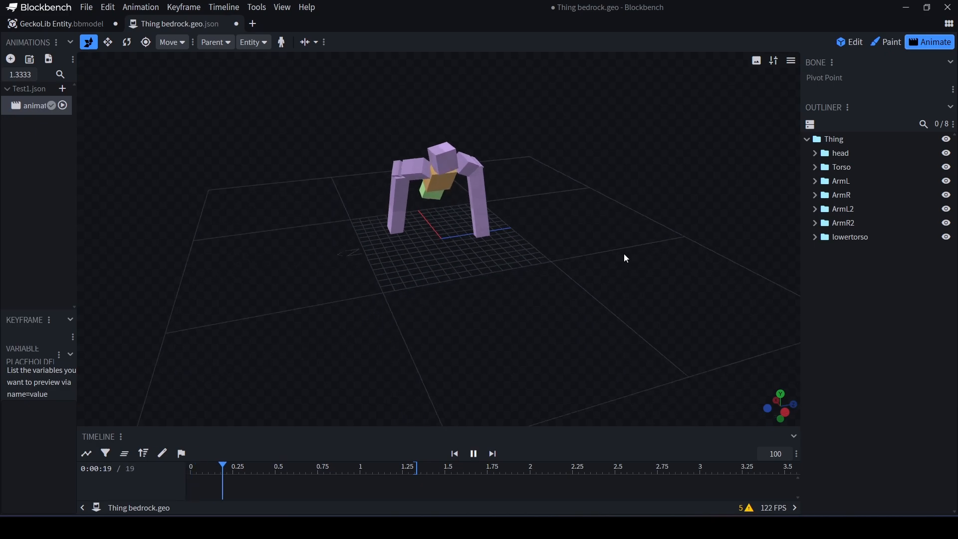
scroll(602, 259, "up", 2)
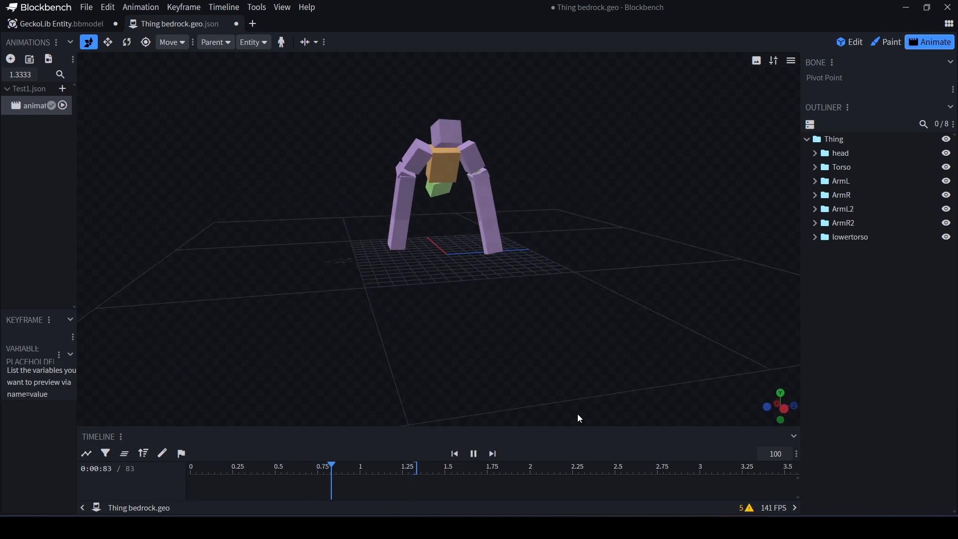
- Enlarge the timeline, show all bones' keyframe channels to inspect their spacing, and stop playback
left_click_drag(574, 427, 235, 359)
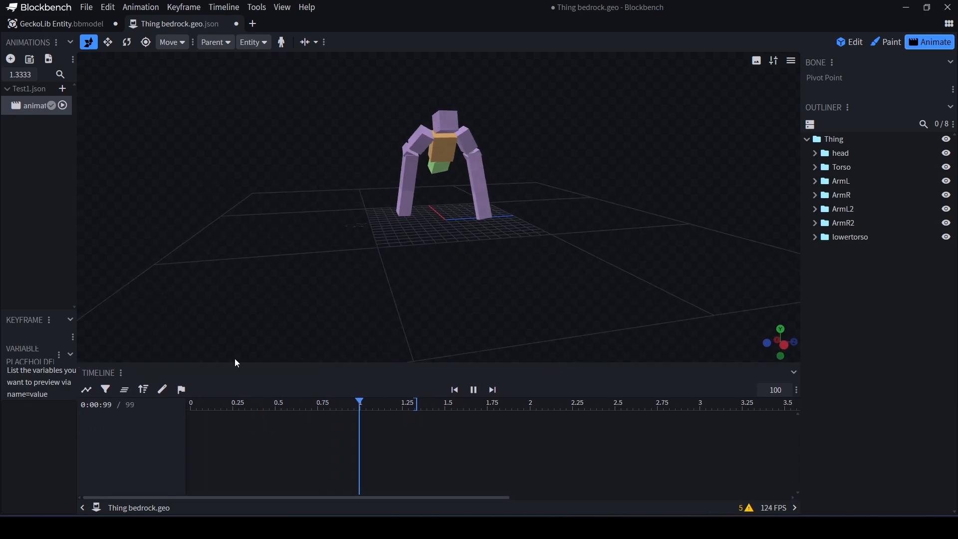
left_click(143, 390)
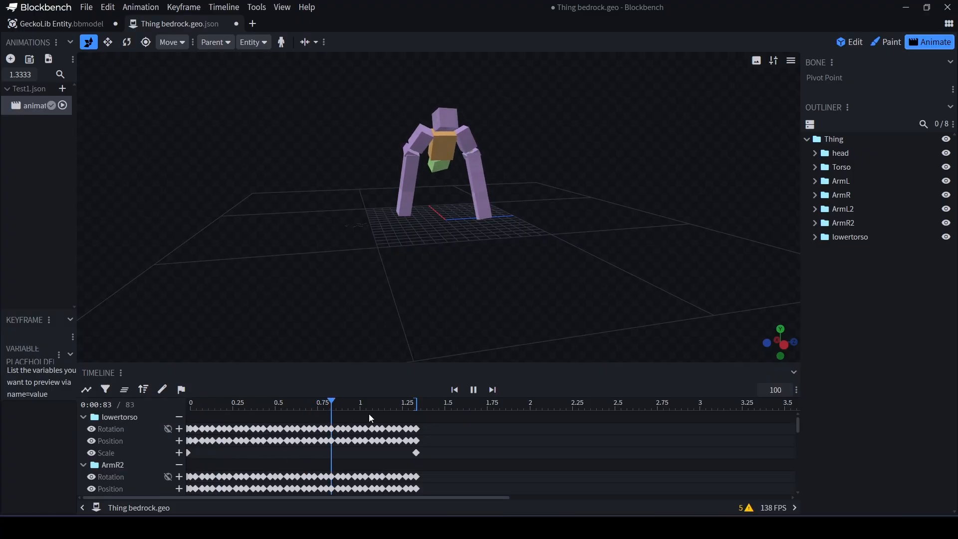
scroll(328, 437, "down", 2, "ctrl")
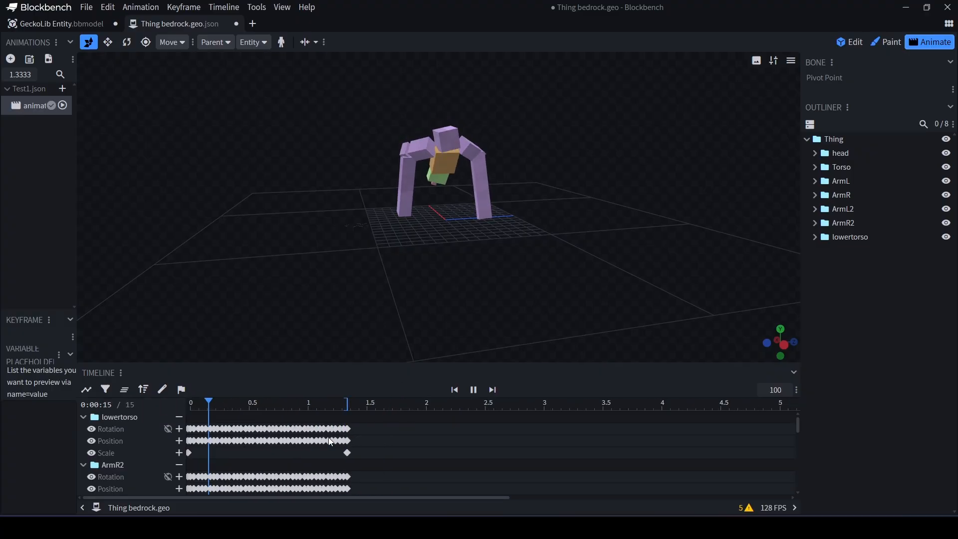
scroll(328, 437, "up", 5, "ctrl")
scroll(334, 428, "left", 3)
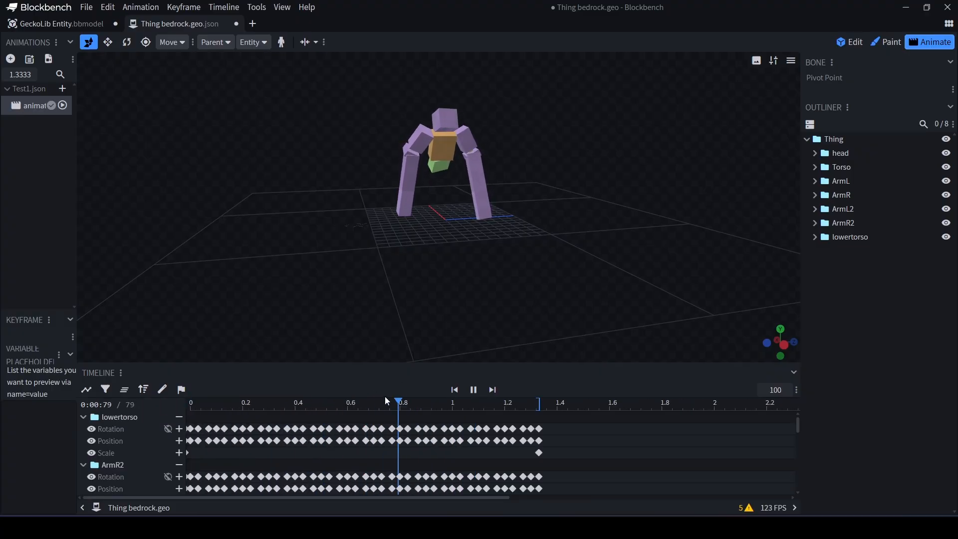
left_click_drag(553, 241, 567, 280)
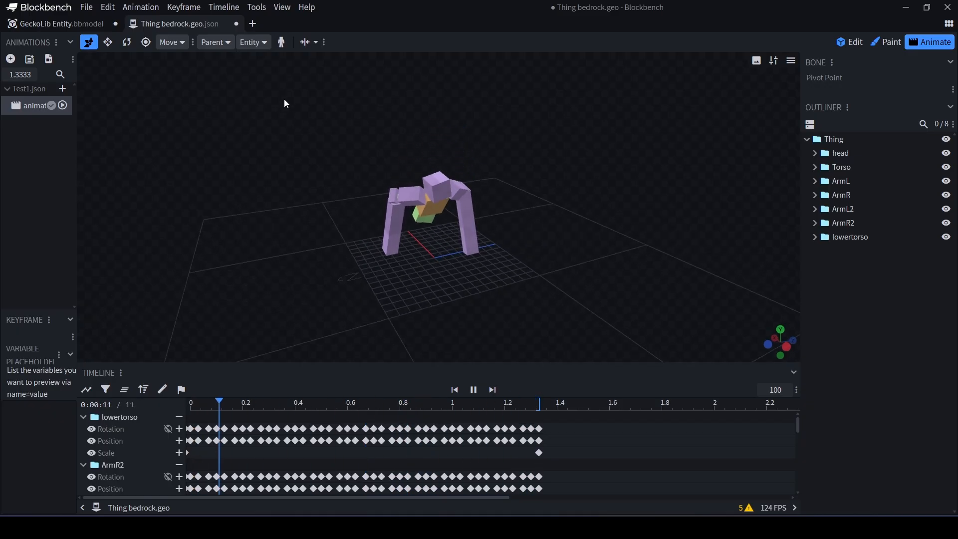
key("space")
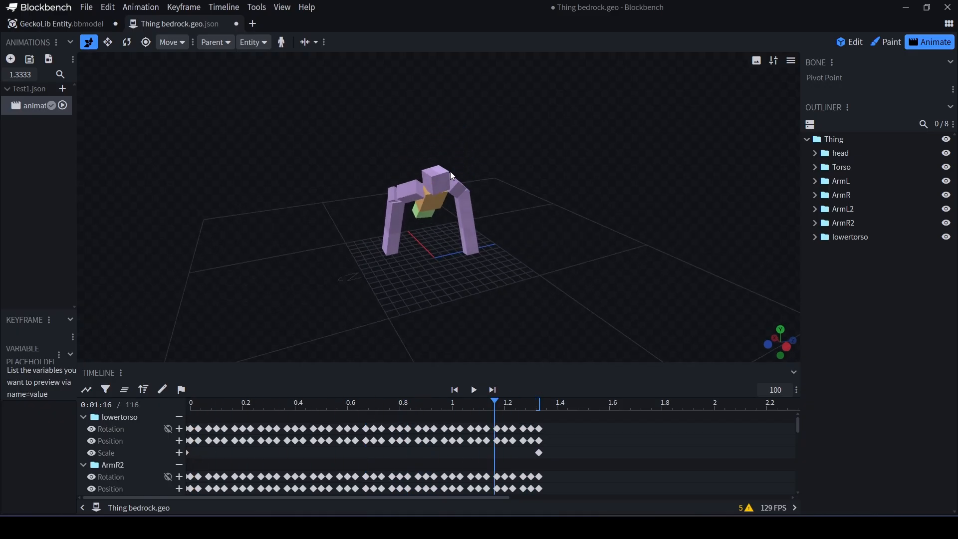
- Convert the Thing bedrock.geo project into a copy in the GeckoLib Animated Model format
left_click(81, 23)
left_click(134, 25)
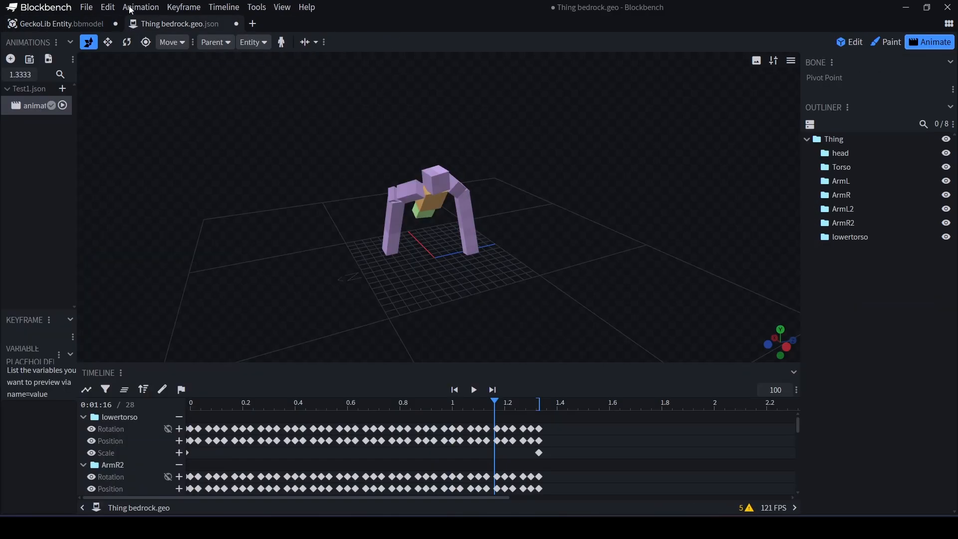
left_click(92, 8)
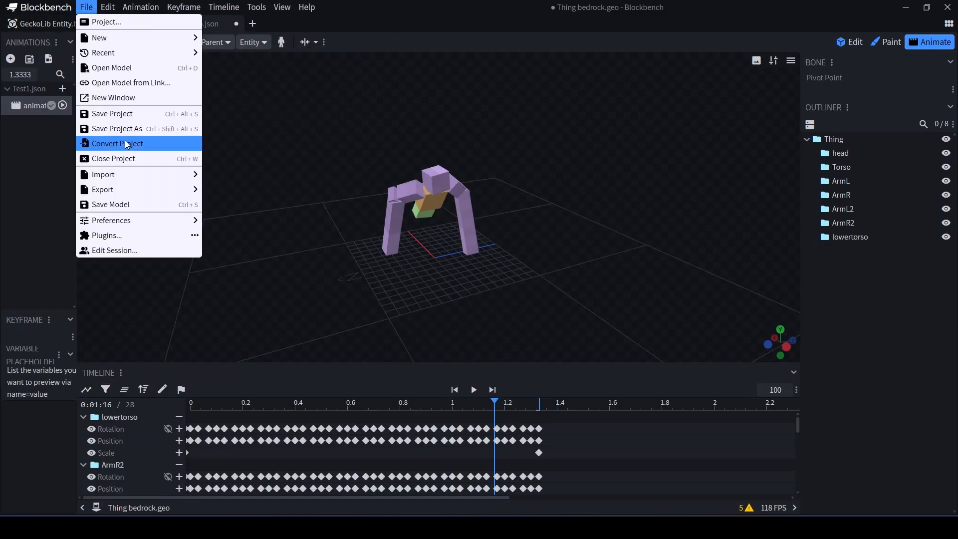
left_click(127, 143)
left_click(459, 160)
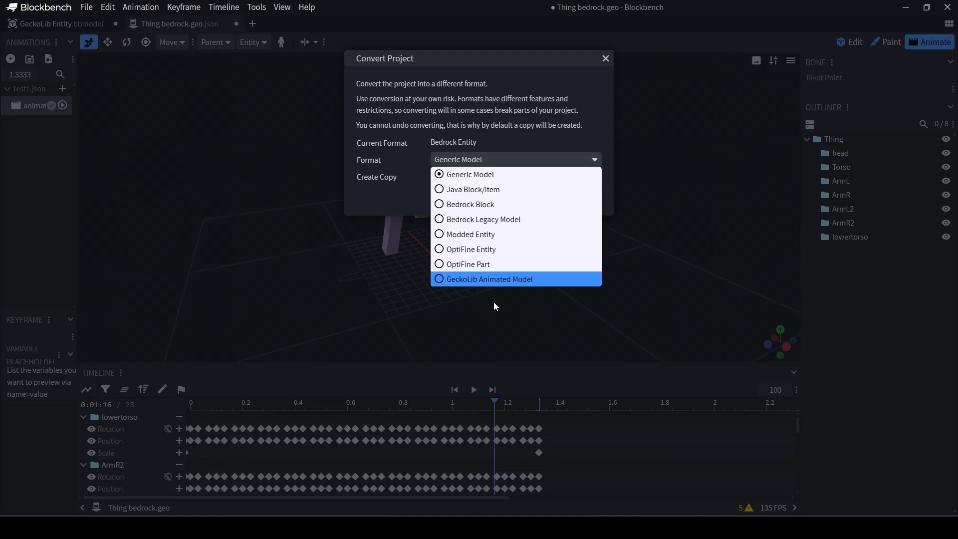
left_click(495, 279)
left_click(526, 205)
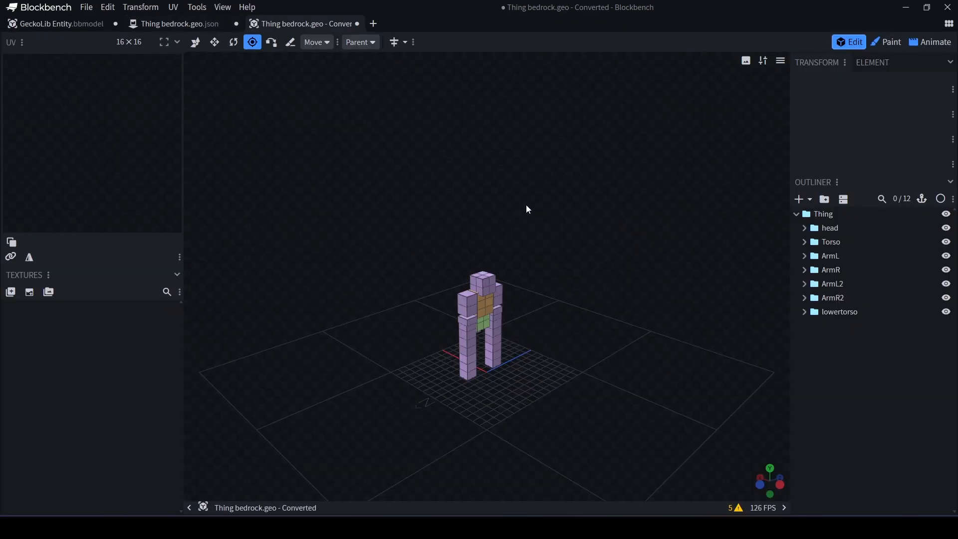
- Enter Animate mode and play the imported Test1.json animation on the converted model to review it up close
left_click(926, 42)
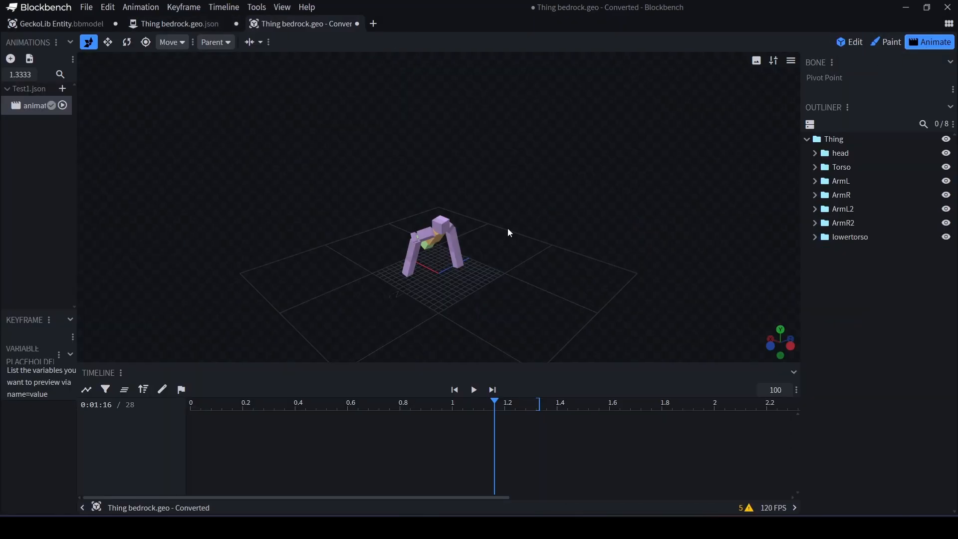
key("space")
scroll(531, 253, "up", 5)
left_click_drag(562, 267, 534, 240)
right_click_drag(552, 267, 541, 232)
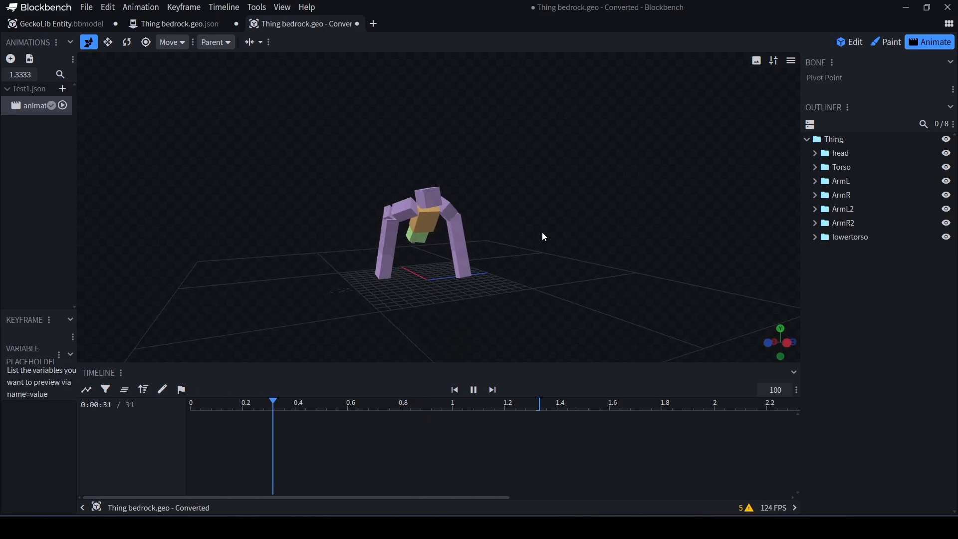
scroll(545, 237, "up", 3)
left_click_drag(555, 250, 533, 257)
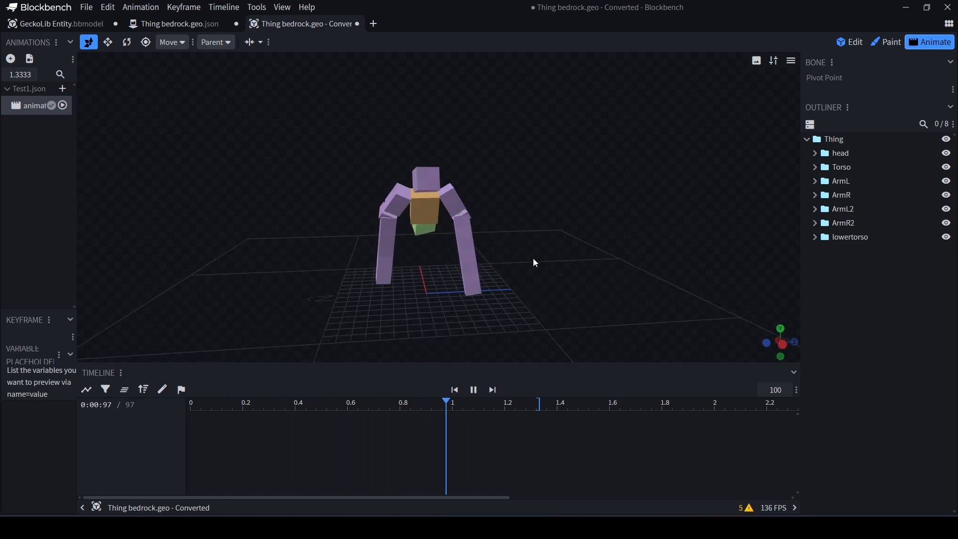
- Review the export formats offered for the converted project, including GeckoLib Model and GeckoLib Animations, without exporting
left_click(87, 7)
mouse_move(108, 7)
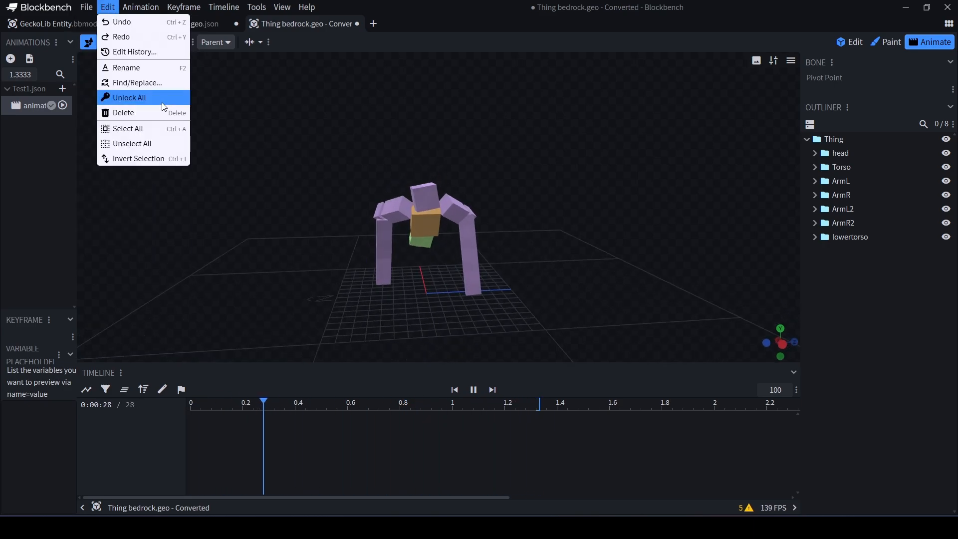
mouse_move(102, 190)
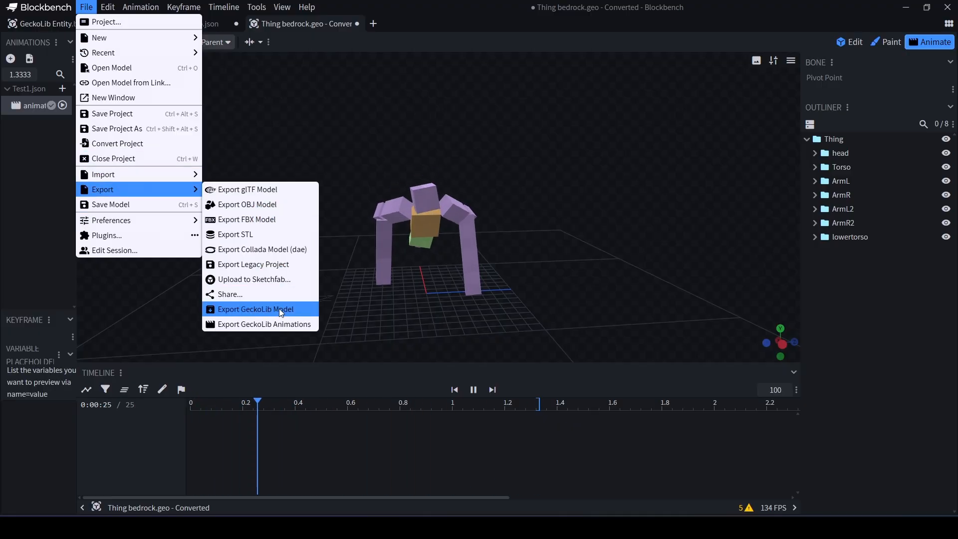
right_click(581, 78)
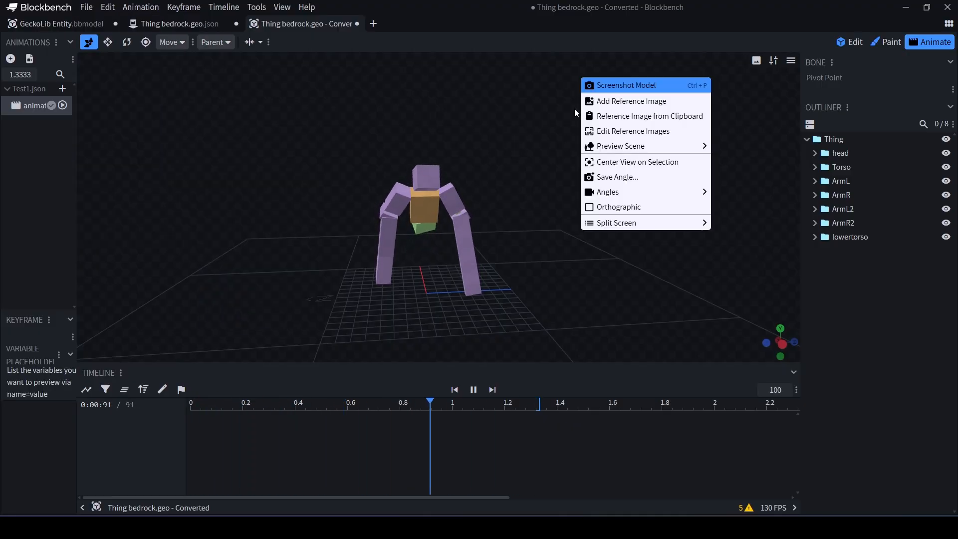
left_click(577, 112)
- Examine the looping animation on the converted model from the front, the side and above
left_click_drag(340, 74, 491, 346)
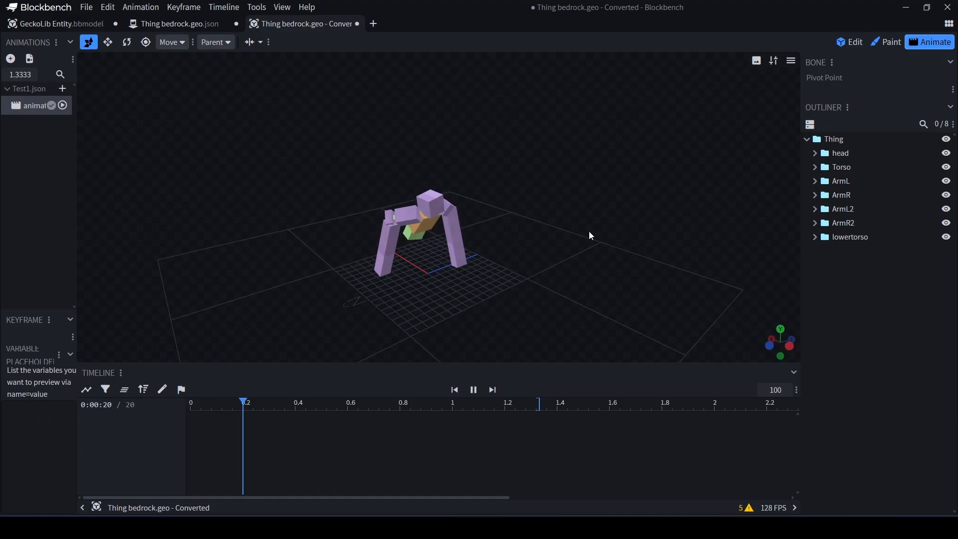
left_click_drag(590, 232, 575, 328)
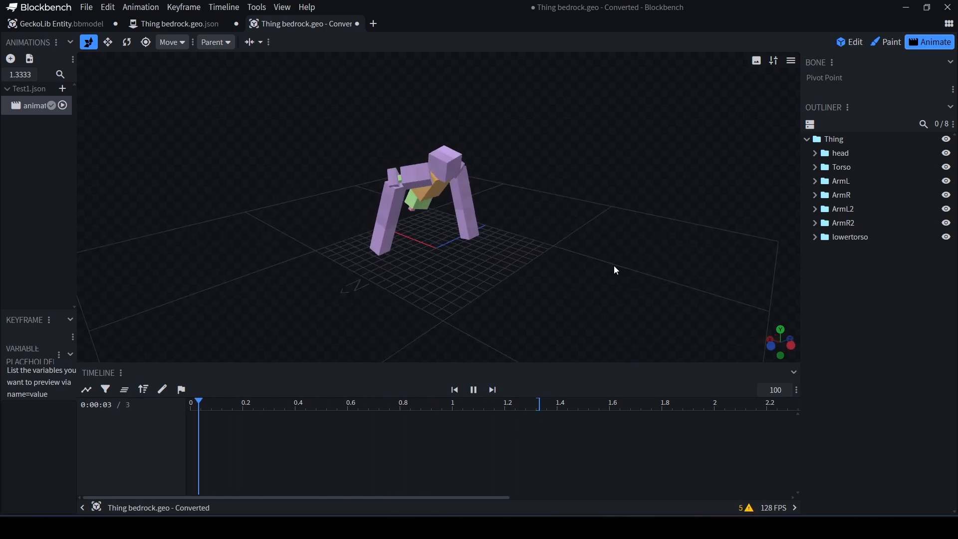
left_click_drag(637, 260, 536, 219)
scroll(559, 234, "up", 3)
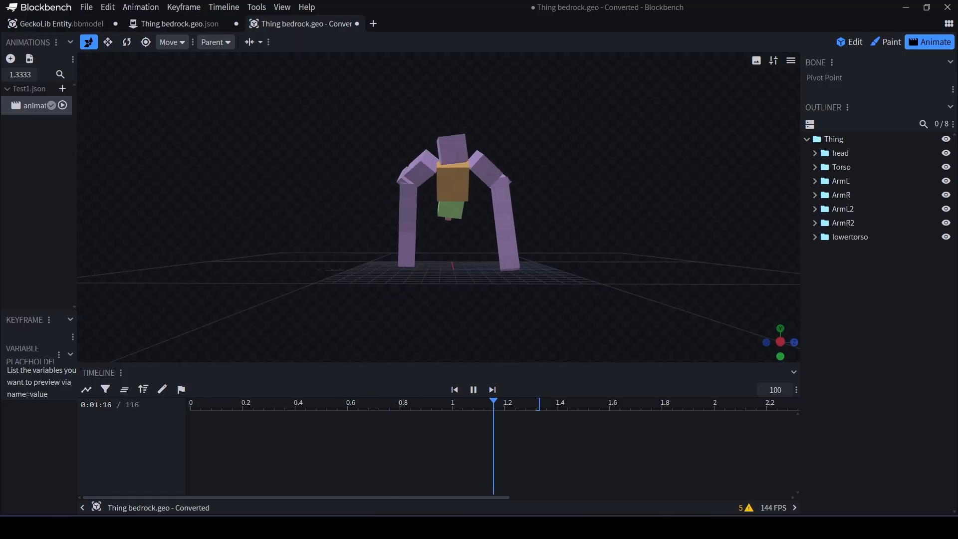
left_click_drag(662, 280, 686, 250)
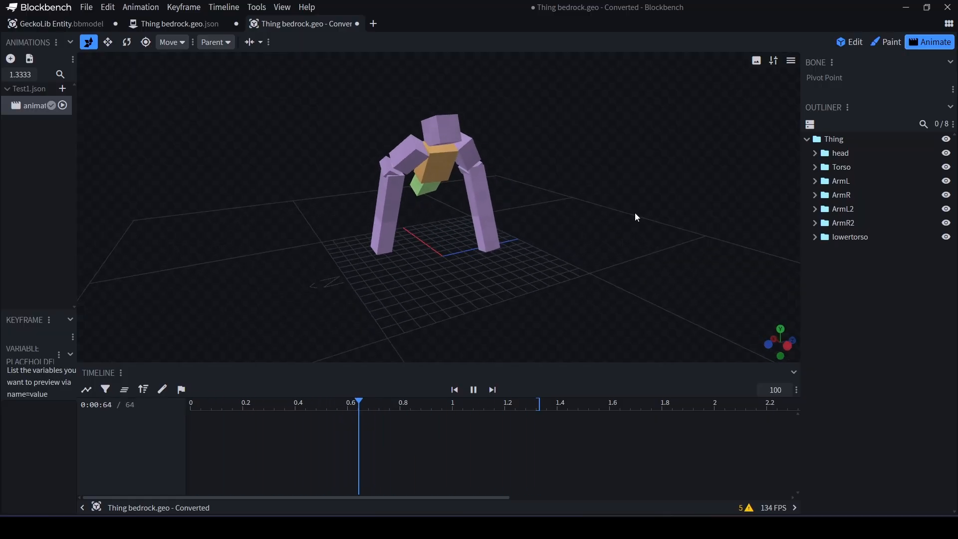
left_click_drag(286, 122, 265, 128)
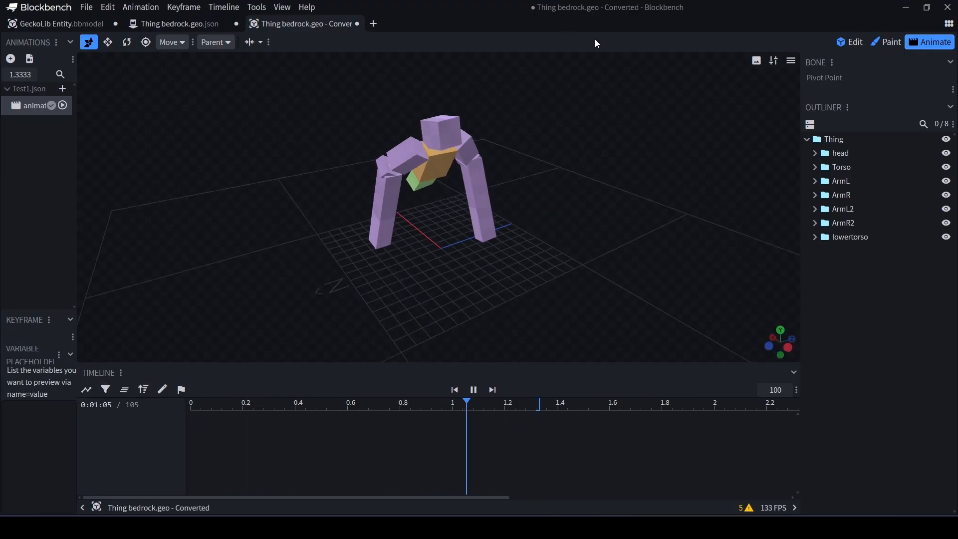
left_click_drag(653, 141, 630, 139)
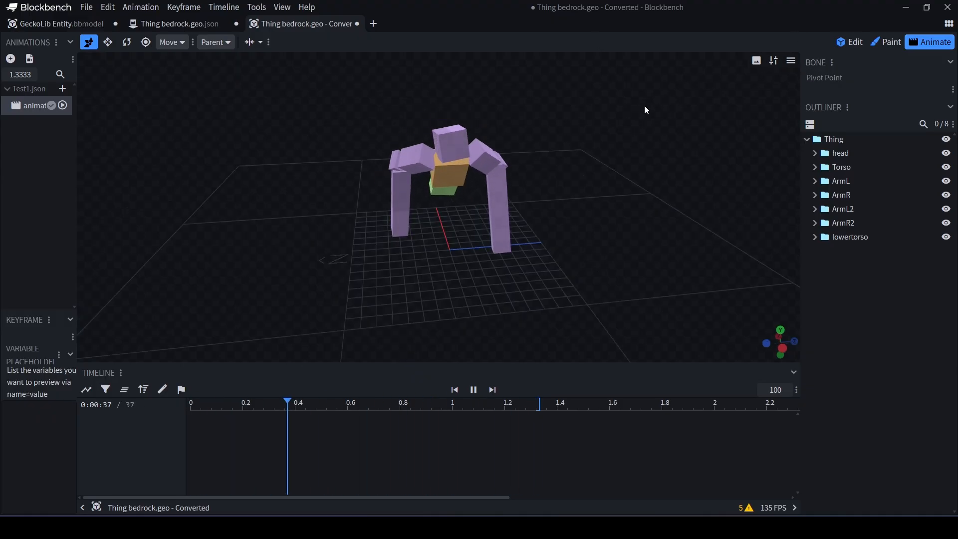
- Minimize Blockbench and return to the asdfs.blend scene in Blender
left_click(904, 7)
left_click(582, 231)
right_click(582, 230)
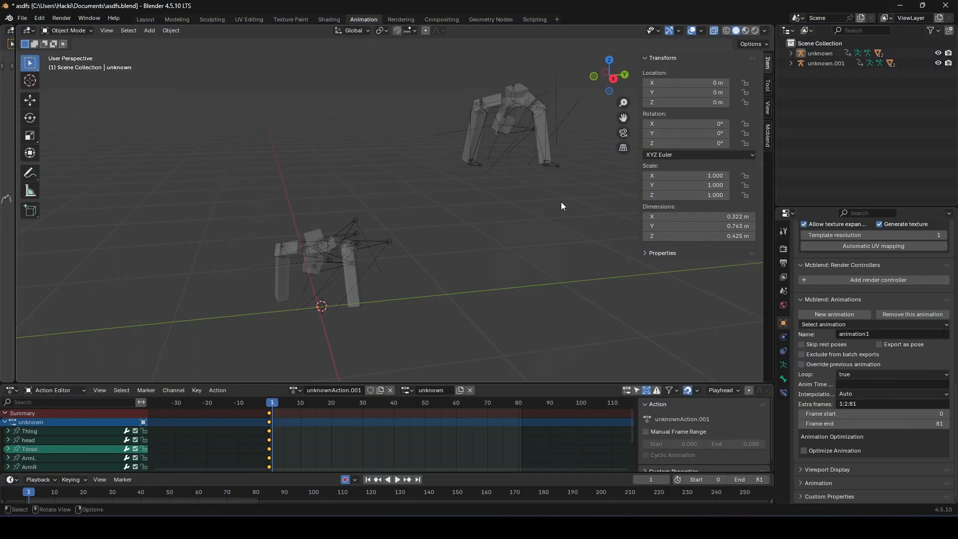